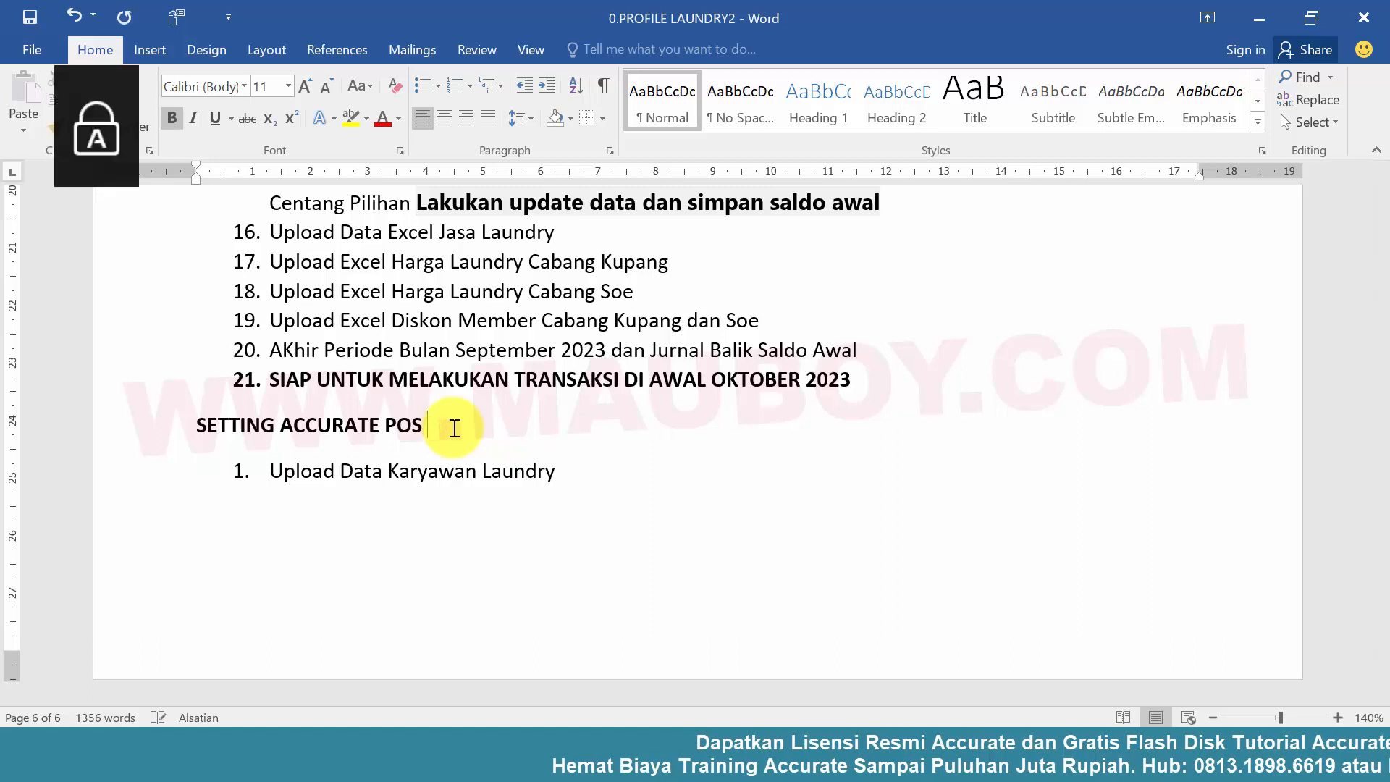
Step: Append "BACKUP ACCURATE LITE." to the "SETTING ACCURATE POS" heading below the numbered list
type("CKUP ACCURATE LITE.")
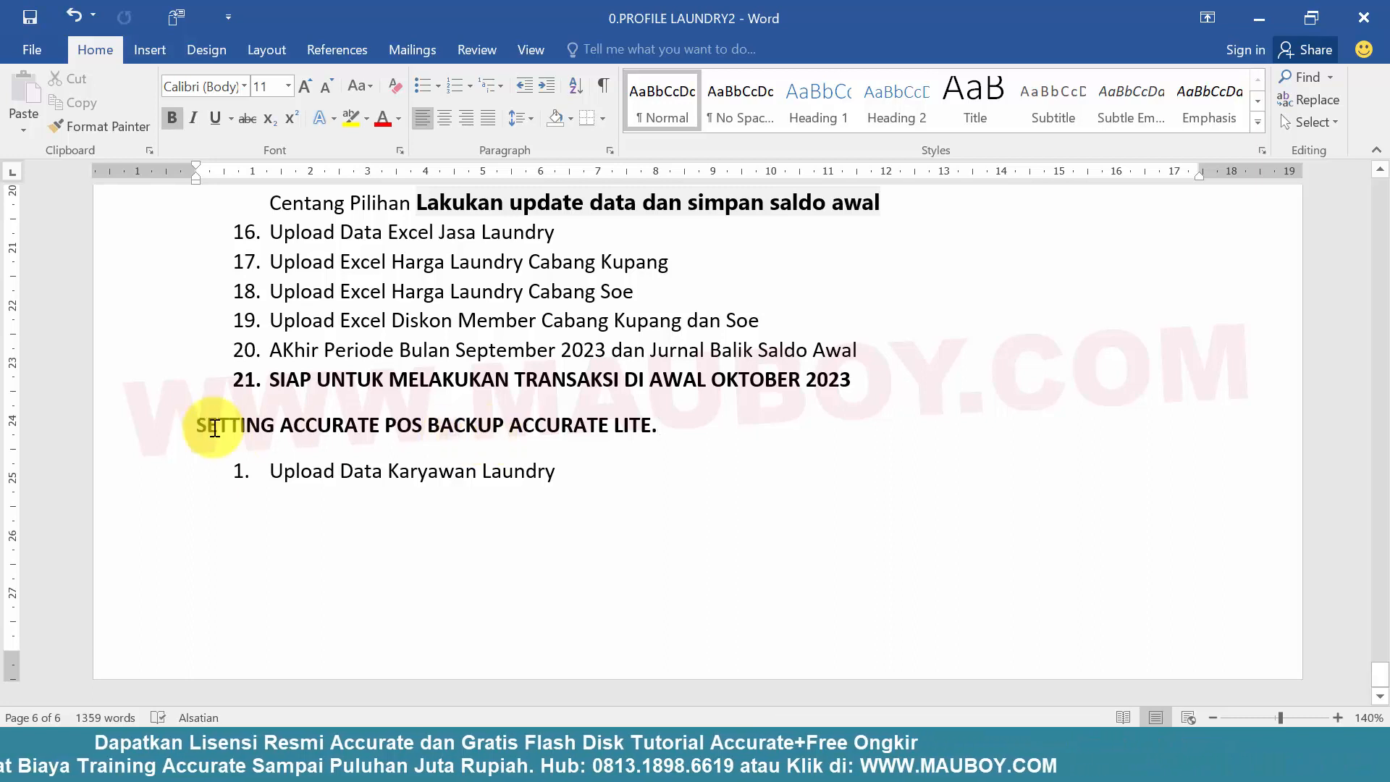
left_click_drag(196, 425, 514, 425)
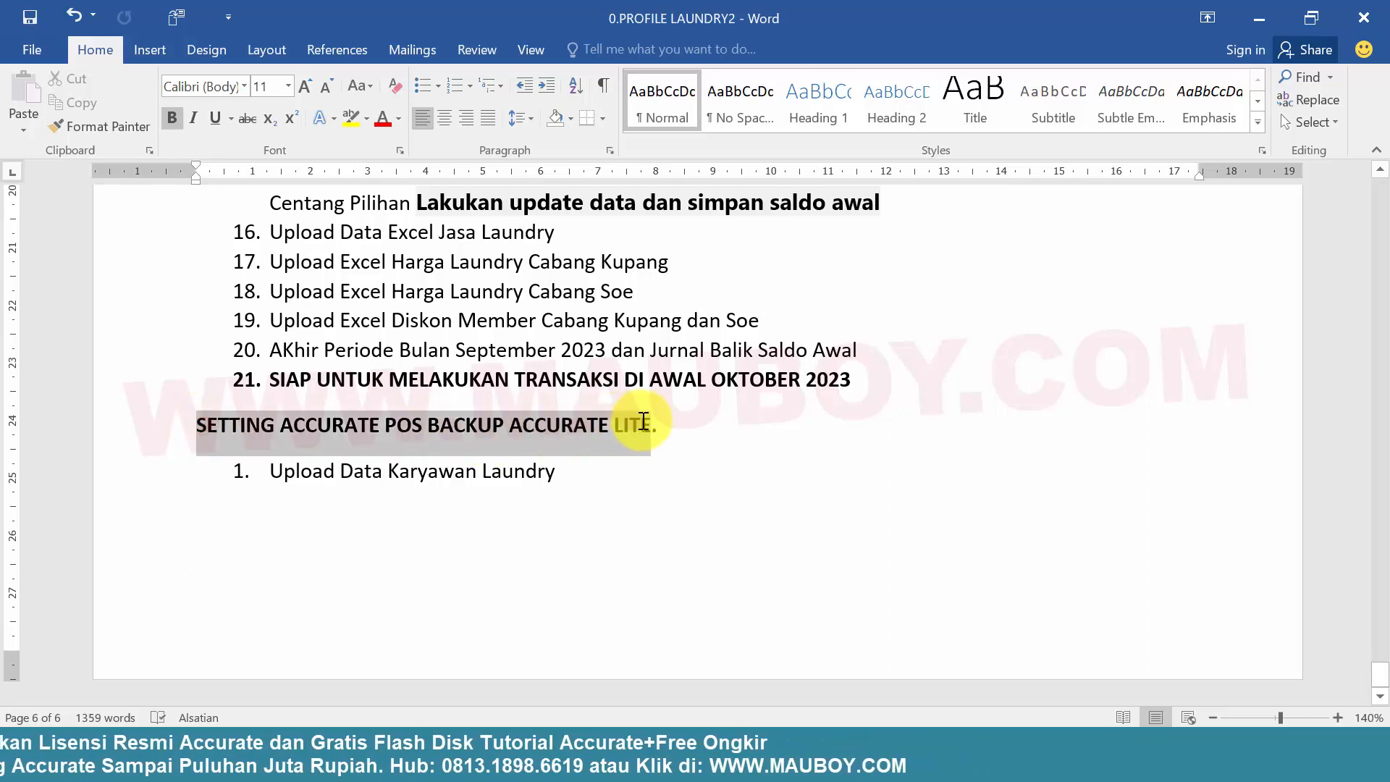
left_click(637, 425)
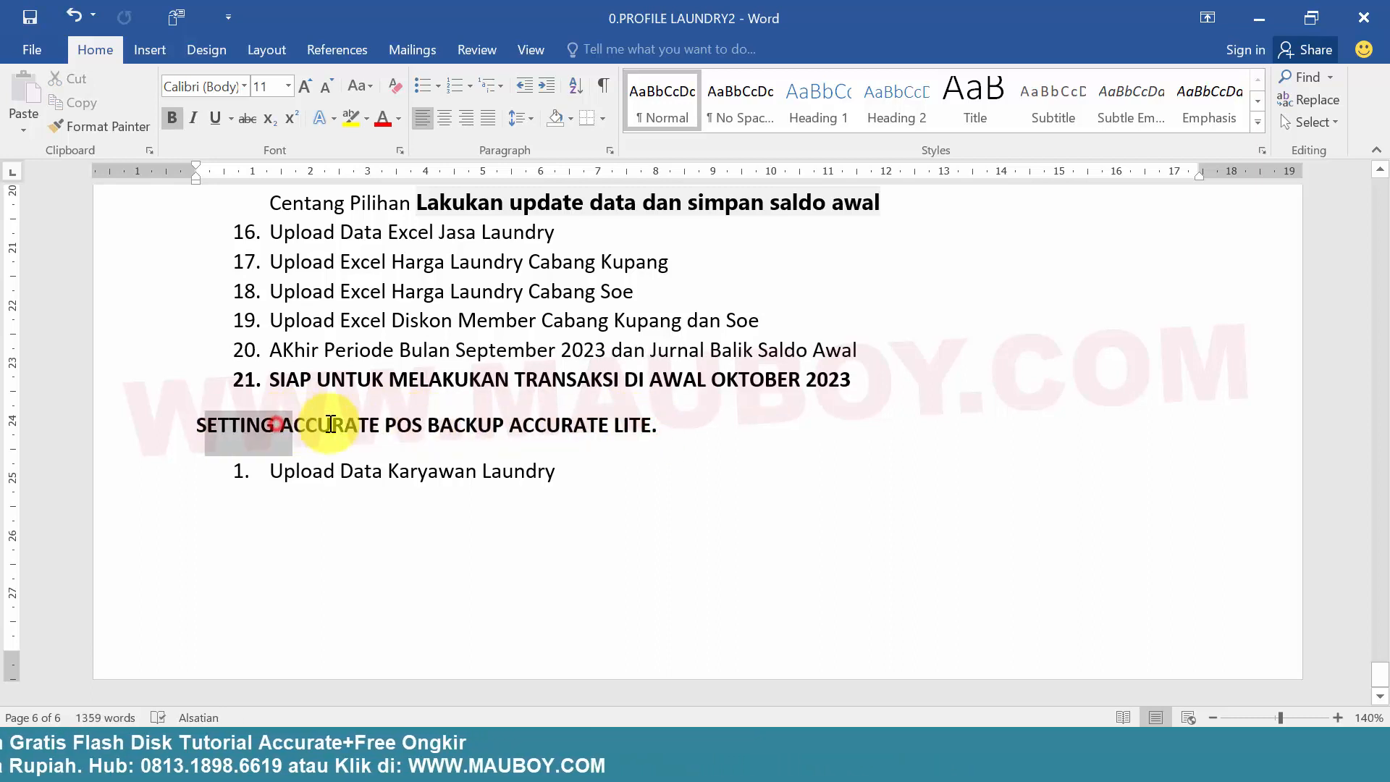
left_click(420, 425)
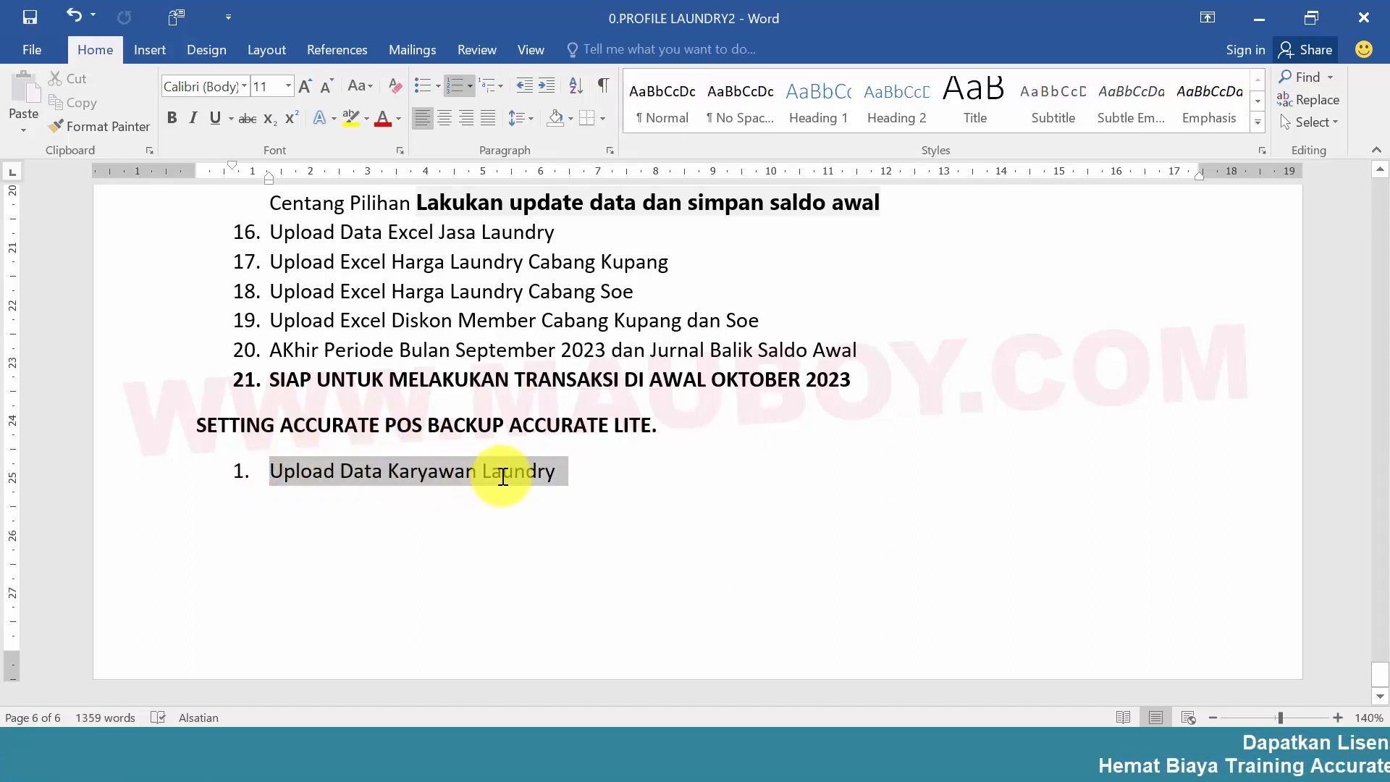
Step: Switch to File Explorer and open the 5.daftar-karyawan-Laundry workbook from the Tutorial Laundry Accurate Lite folder
left_click(690, 725)
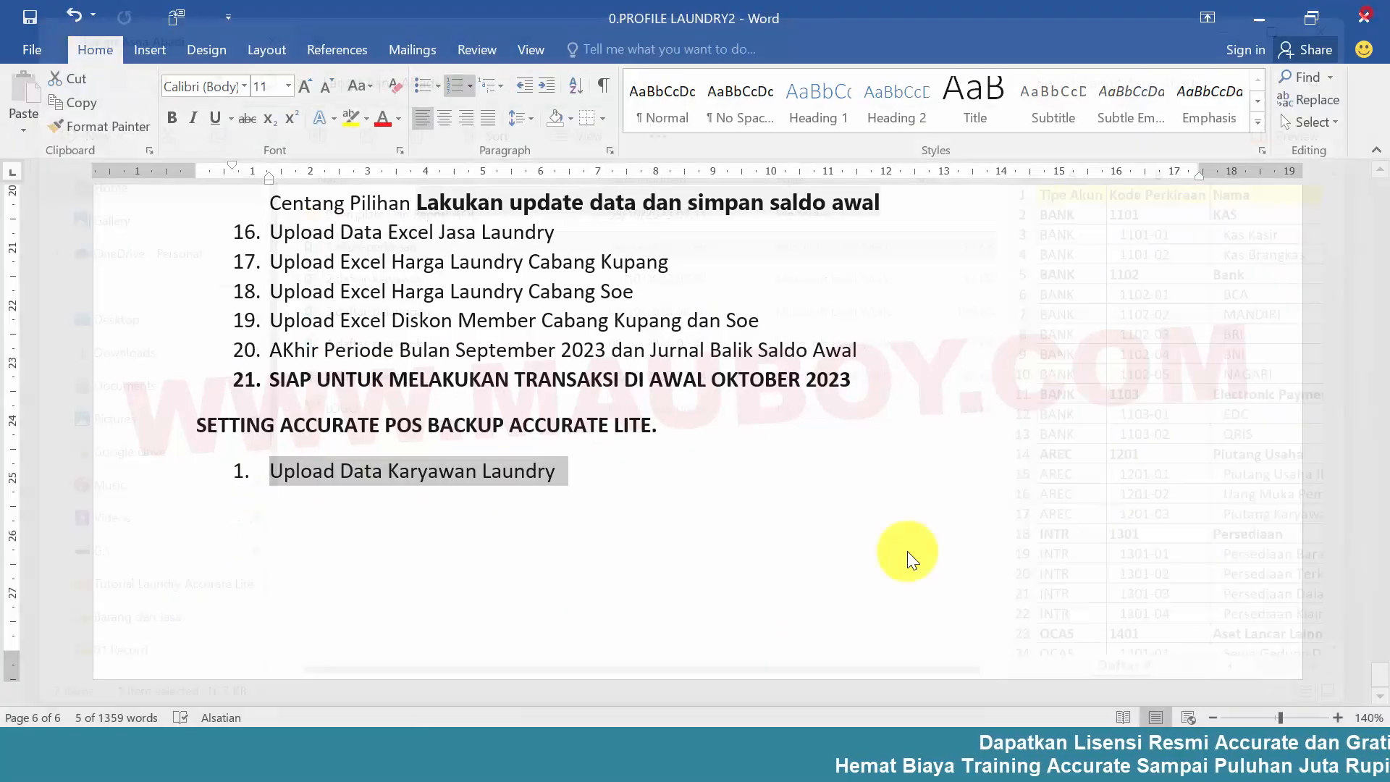
mouse_move(698, 728)
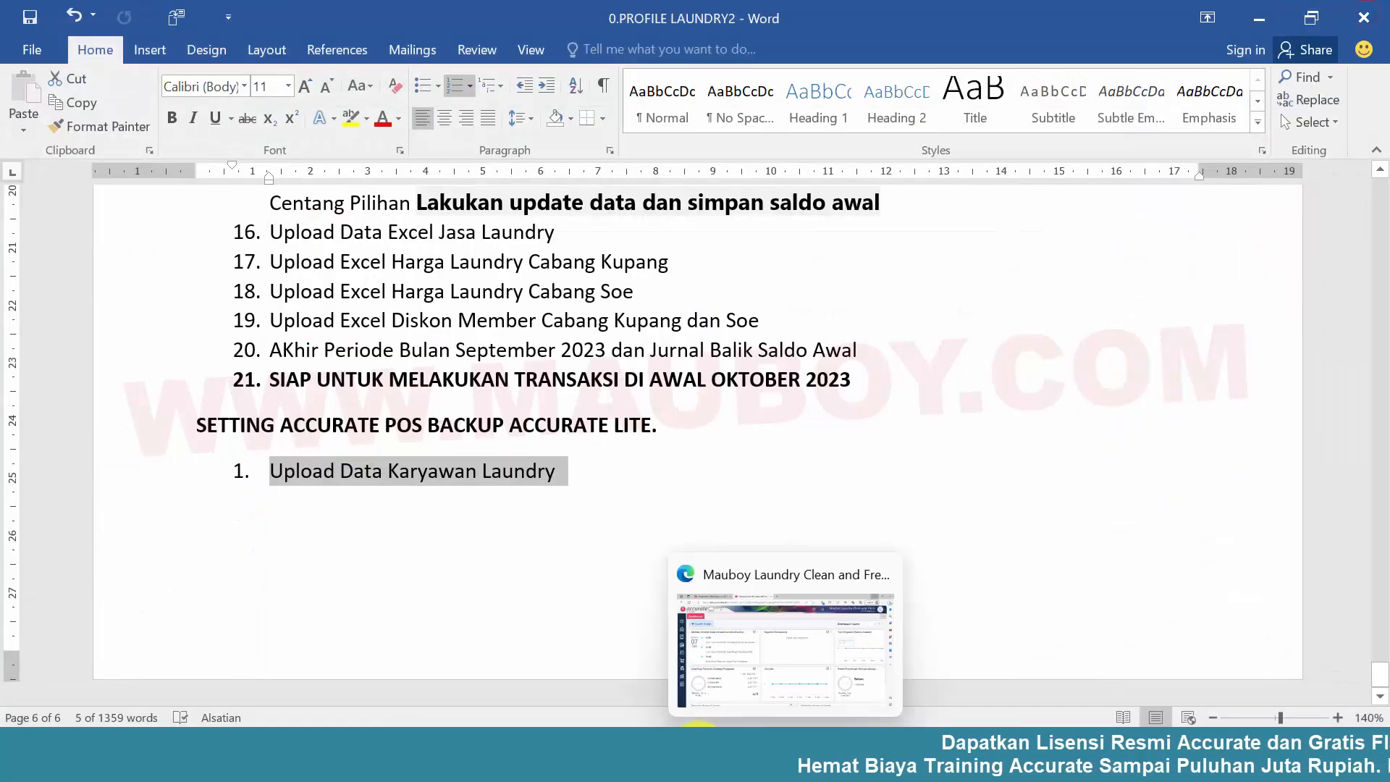
left_click(672, 659)
double_click(412, 483)
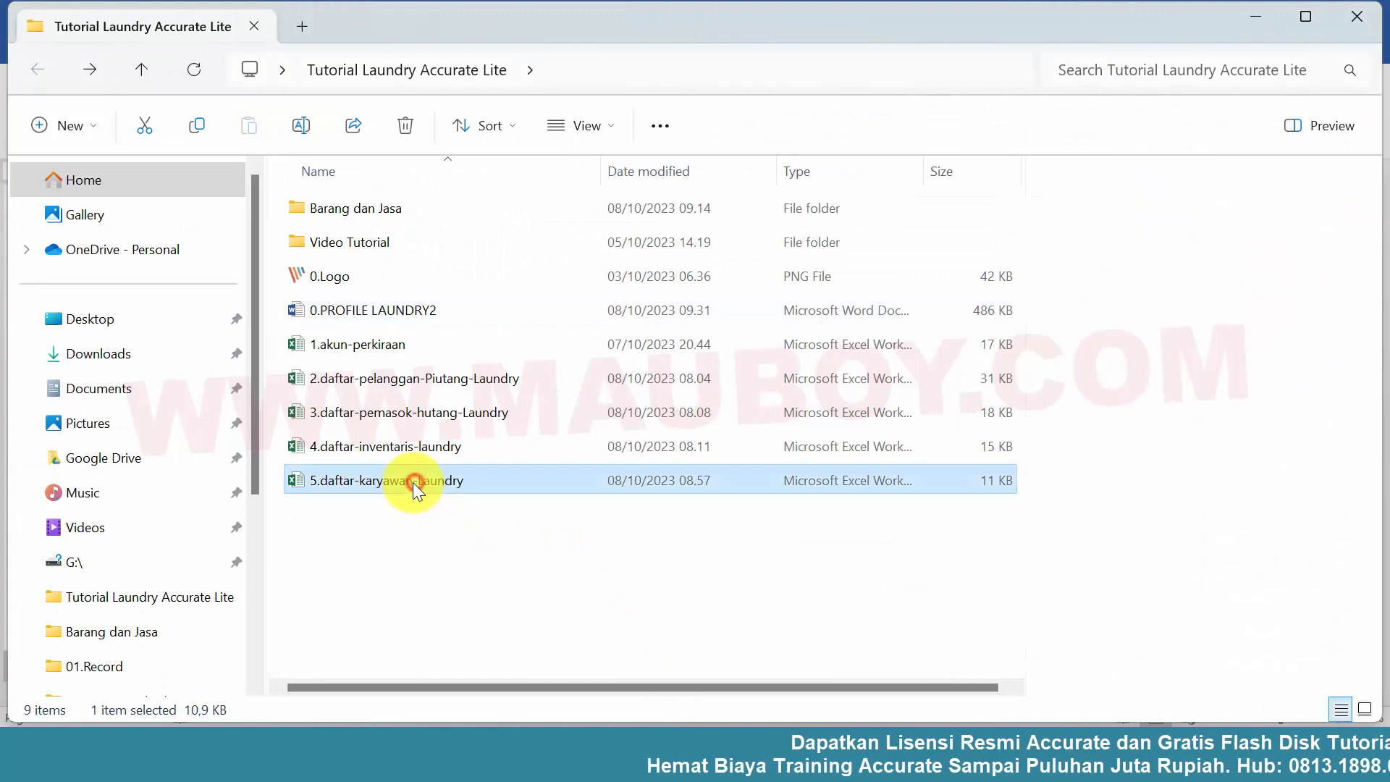
double_click(323, 481)
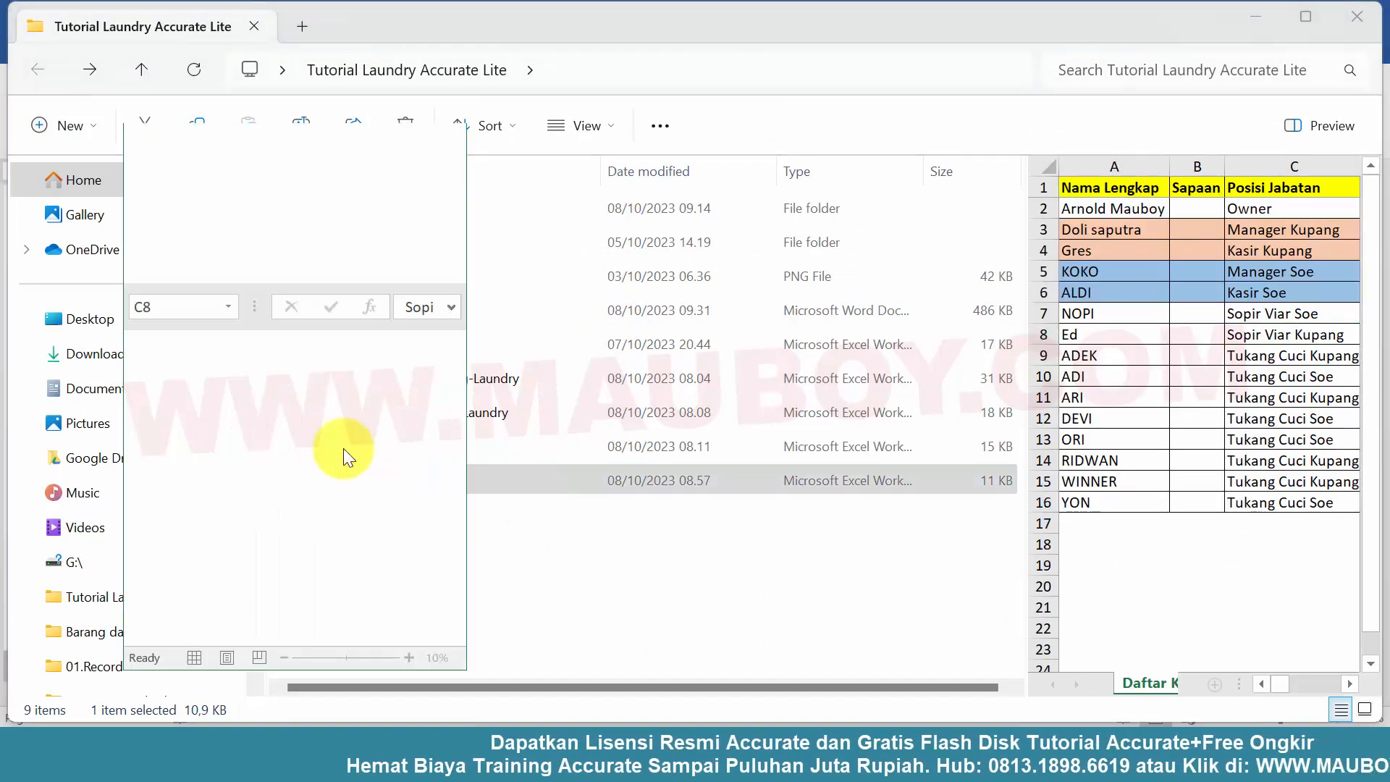
left_click(389, 146)
Step: Examine the Daftar Karyawan sheet's header row, the Posisi Jabatan entries and the ID Karyawan codes
left_click(201, 345)
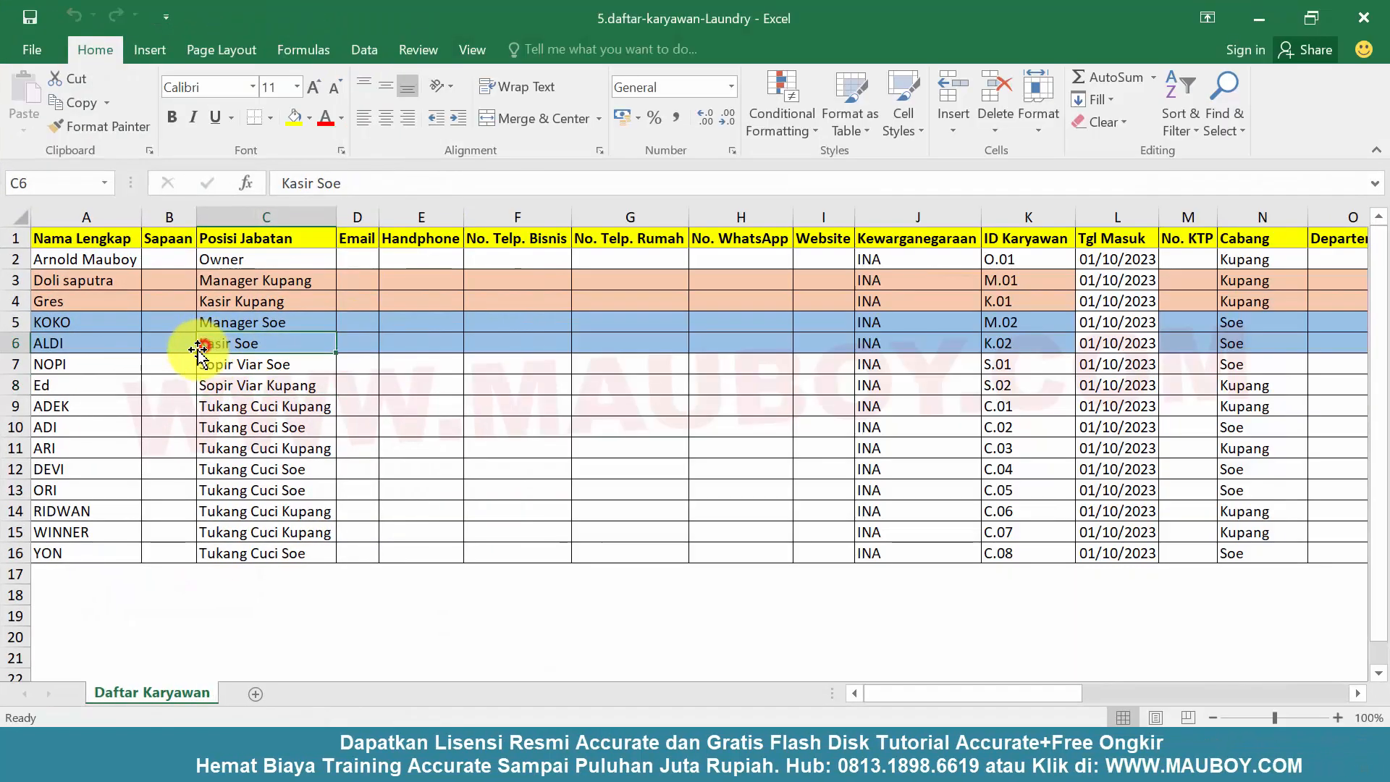
left_click_drag(15, 259, 16, 239)
left_click(269, 237)
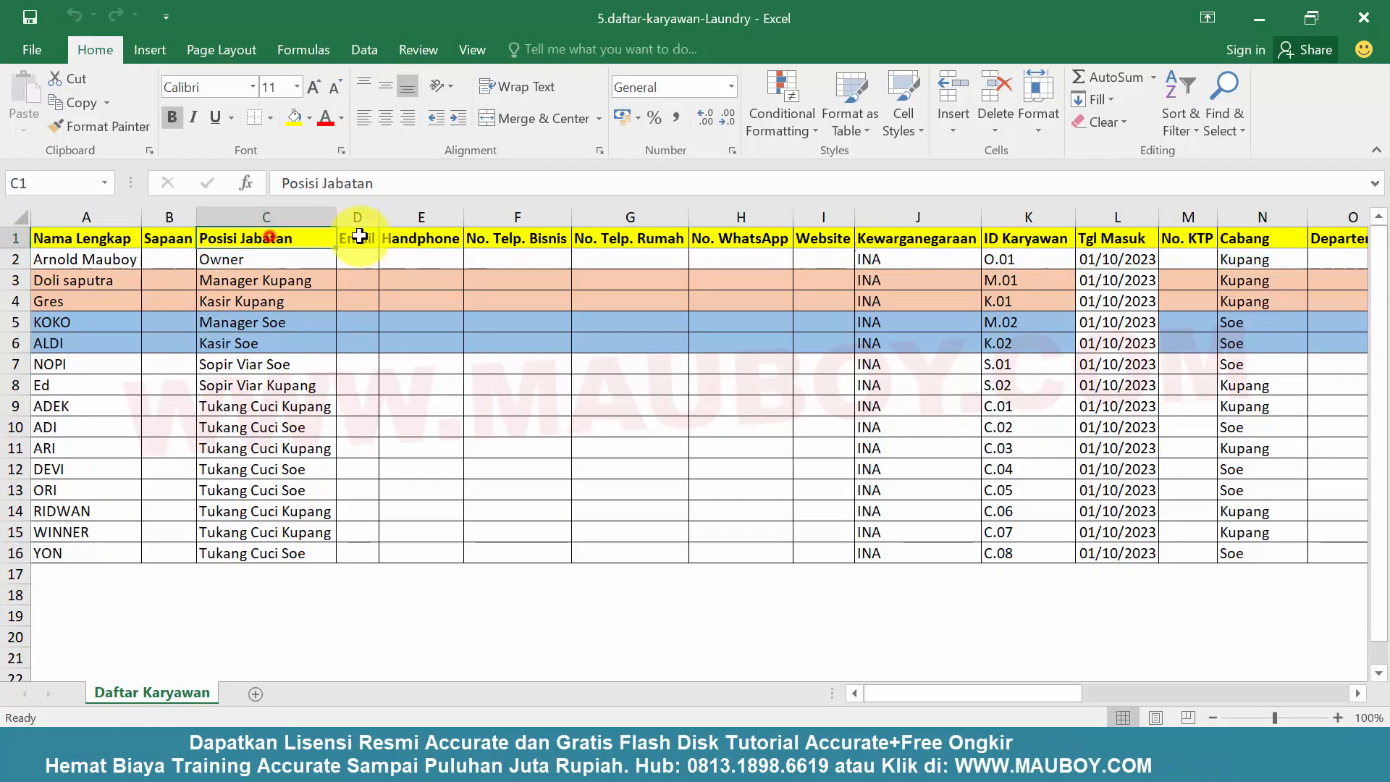
left_click(549, 217)
left_click(681, 469)
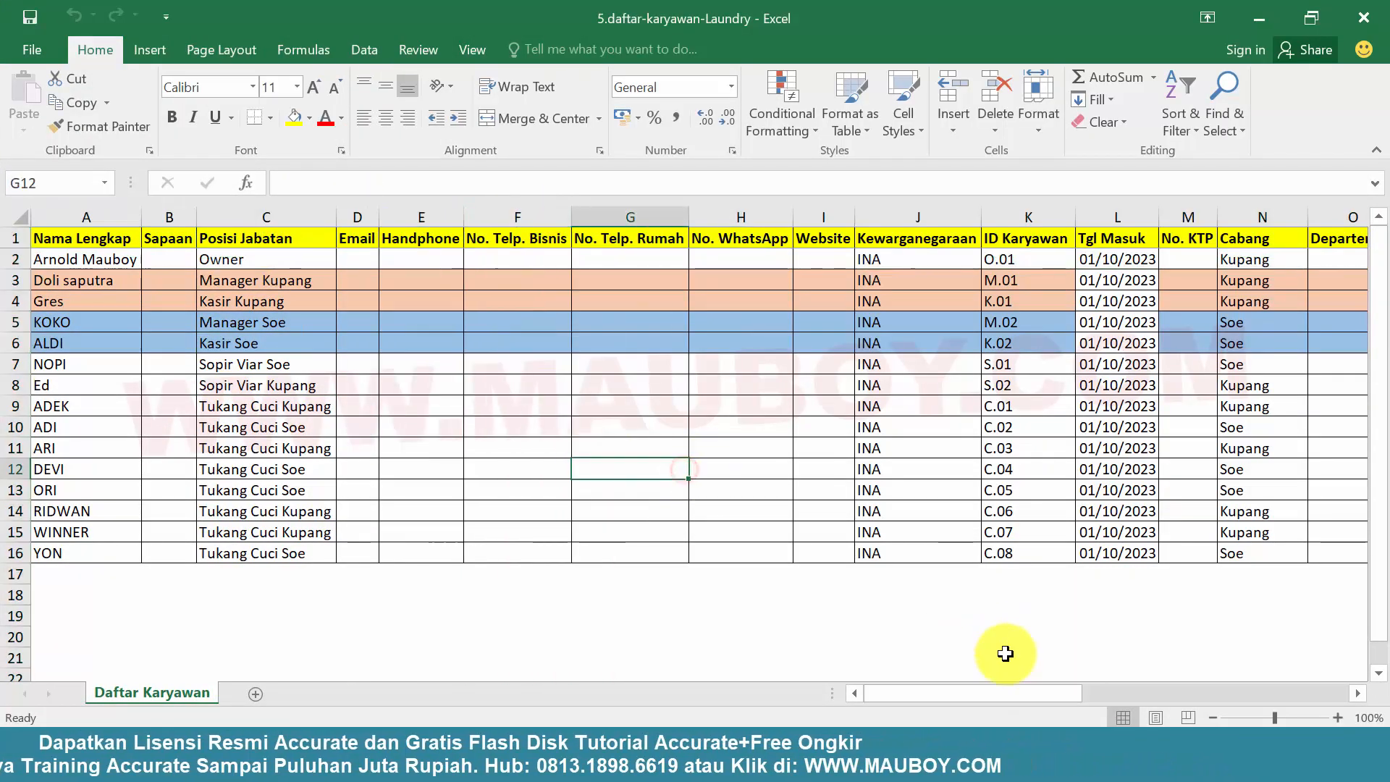
left_click_drag(1009, 689, 865, 688)
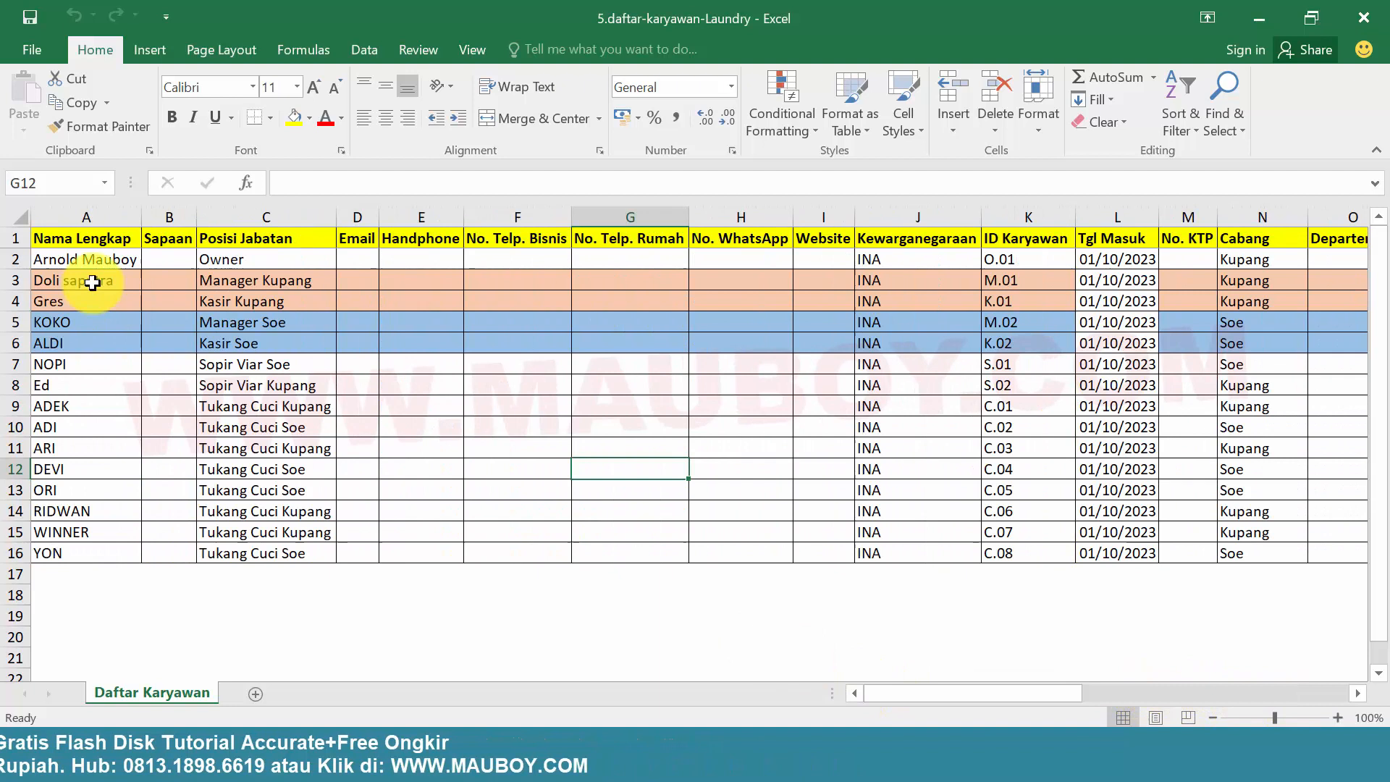
left_click(270, 231)
left_click(287, 327)
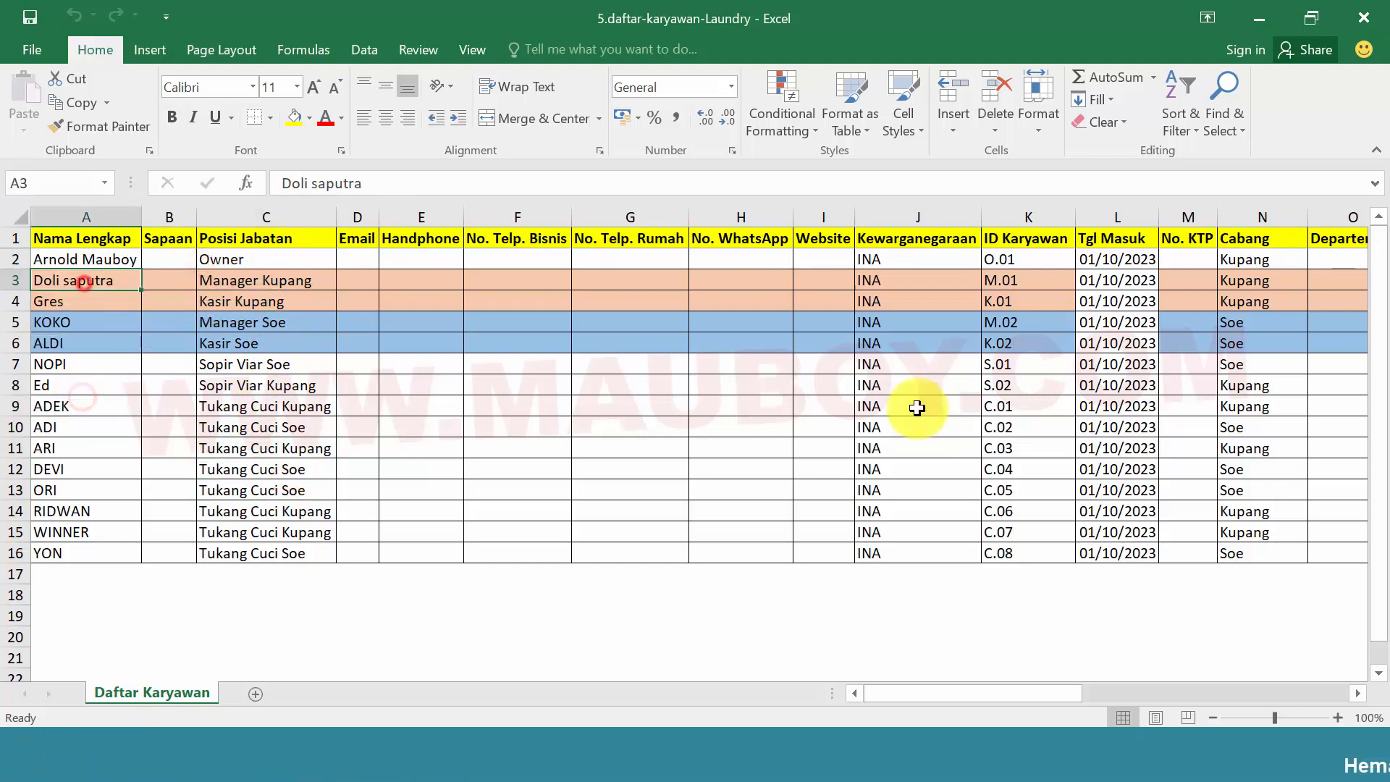
left_click_drag(1032, 251, 1024, 540)
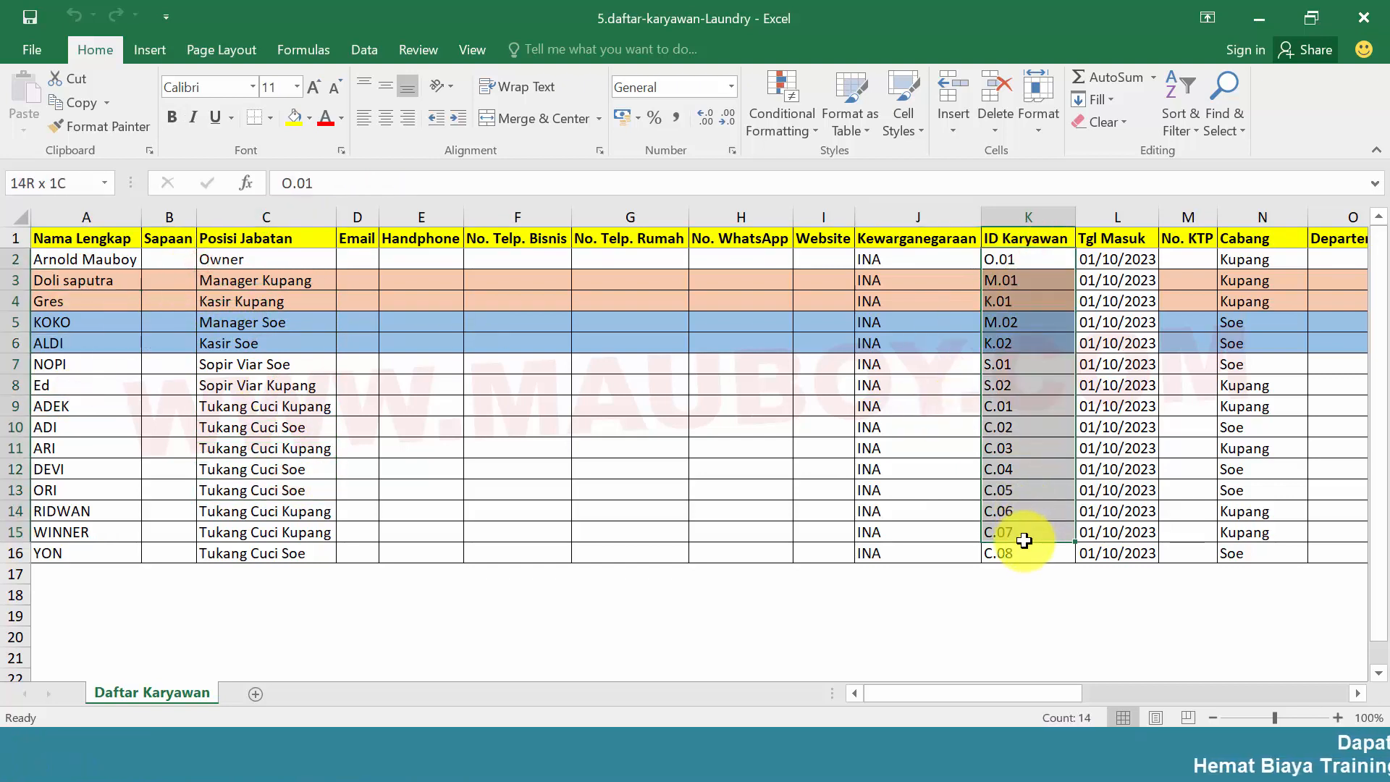
left_click(999, 431)
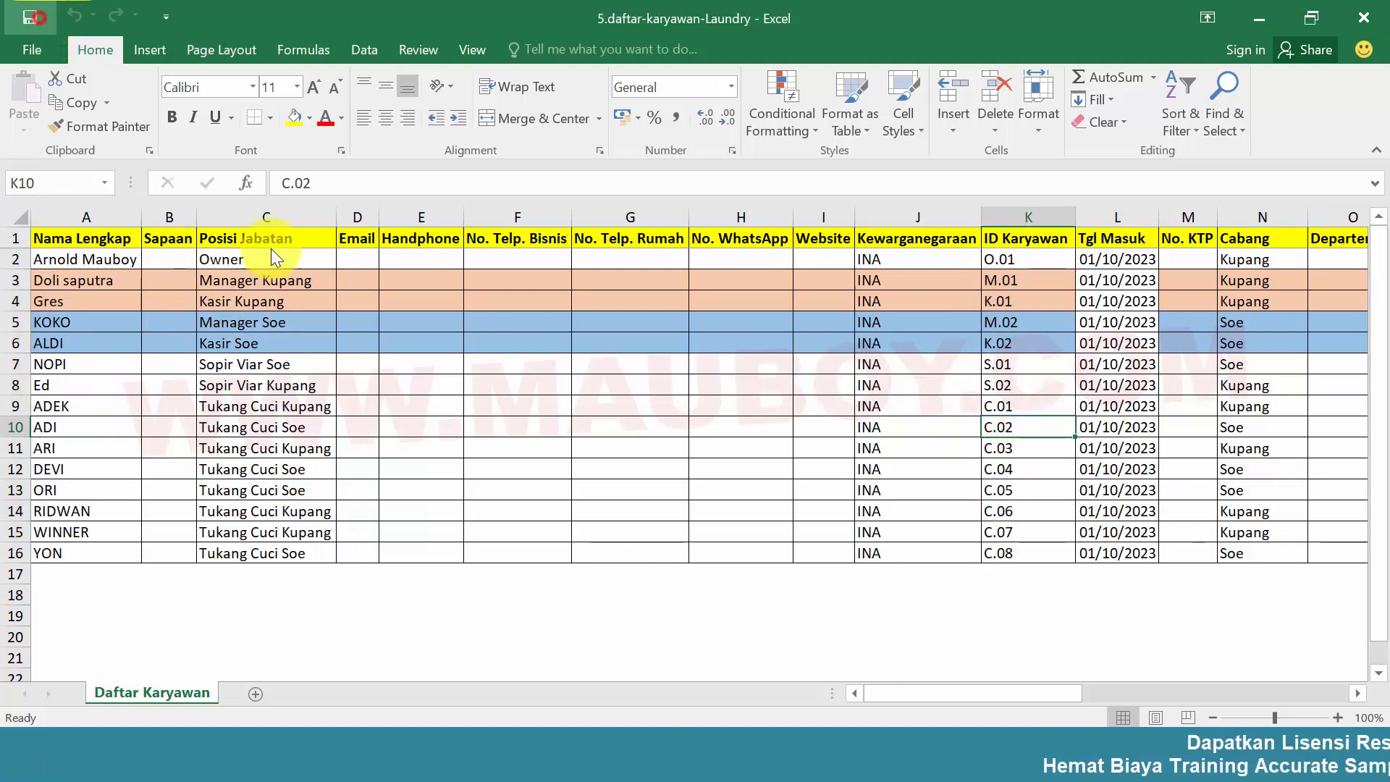
Step: Switch to Accurate Online in the browser and open the Karyawan list of the Perusahaan module
left_click(746, 755)
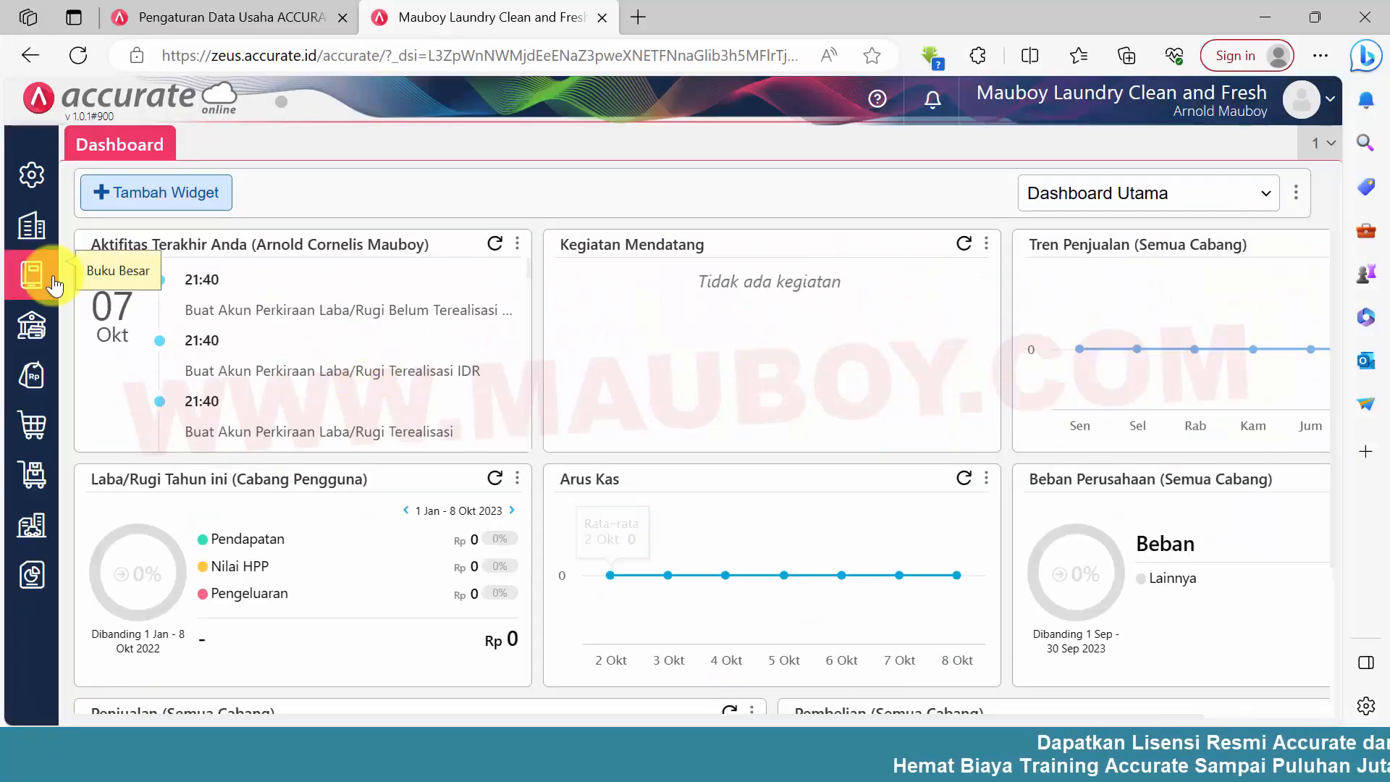
left_click(33, 247)
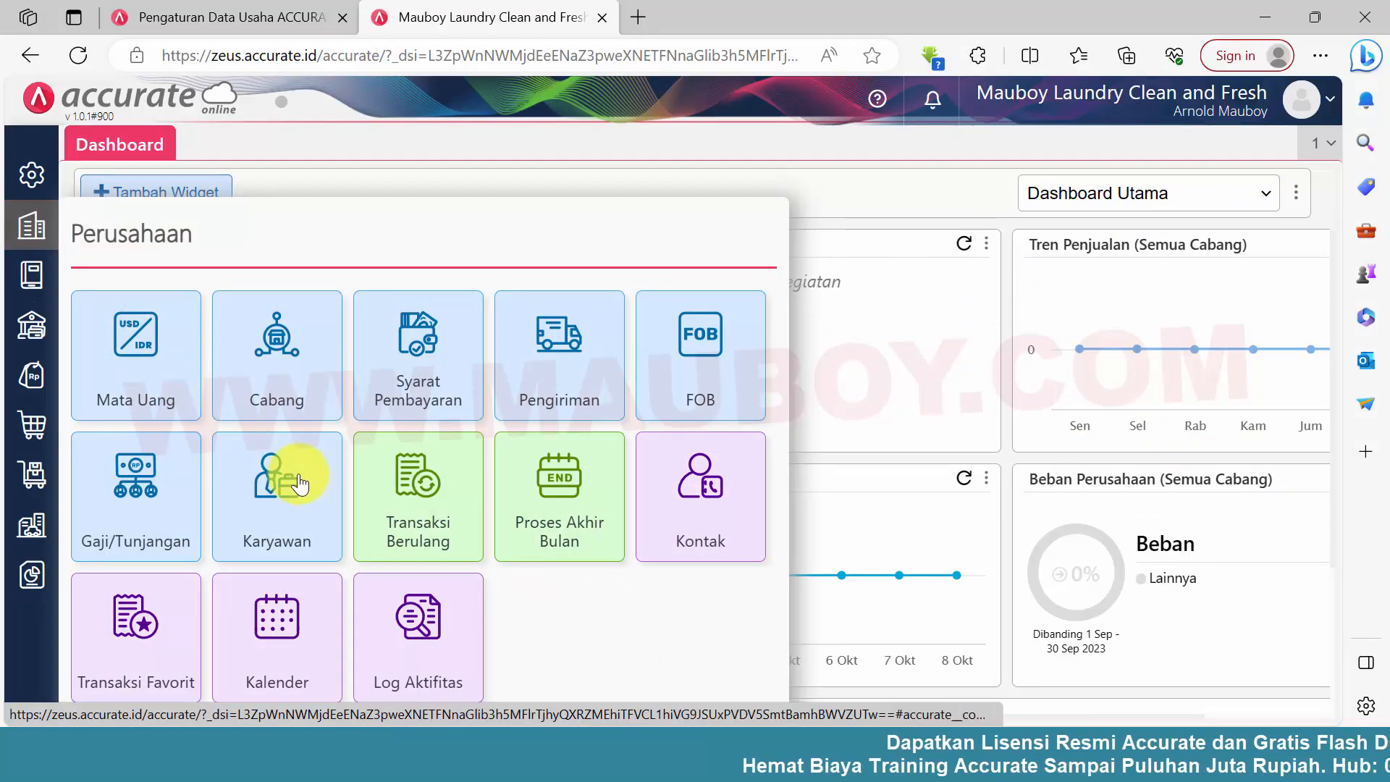
left_click(303, 496)
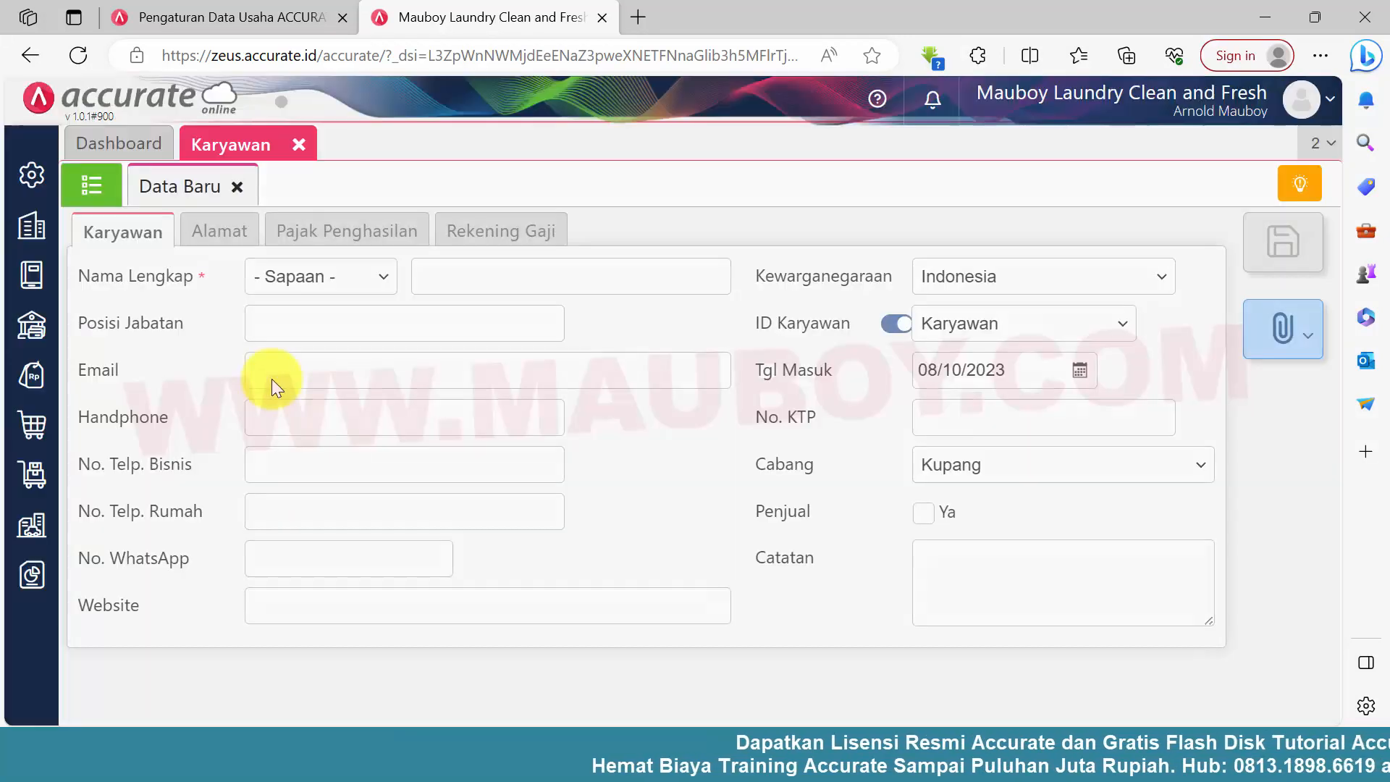
left_click(85, 187)
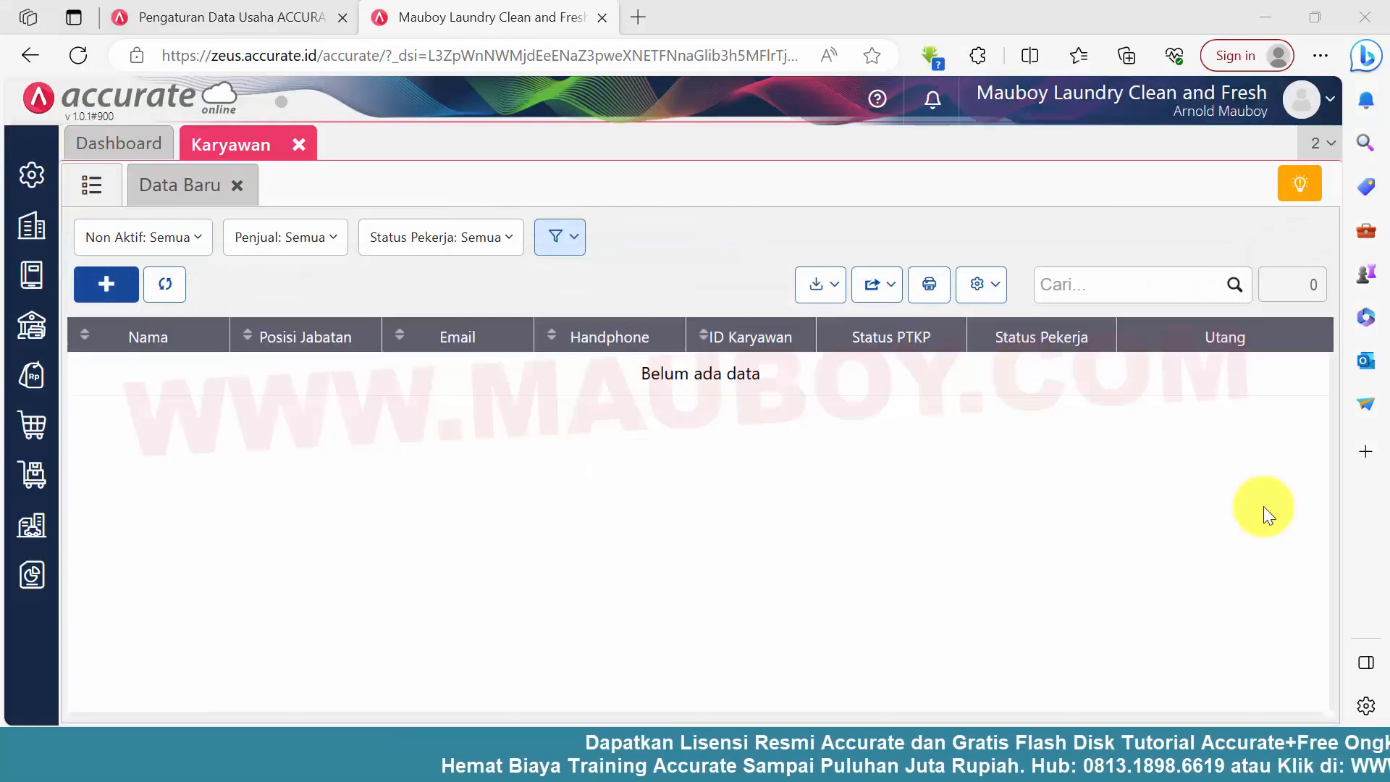
Step: Start an employee import from Excel and upload the file 5.daftar-karyawan-Laundry.xlsx
left_click(820, 297)
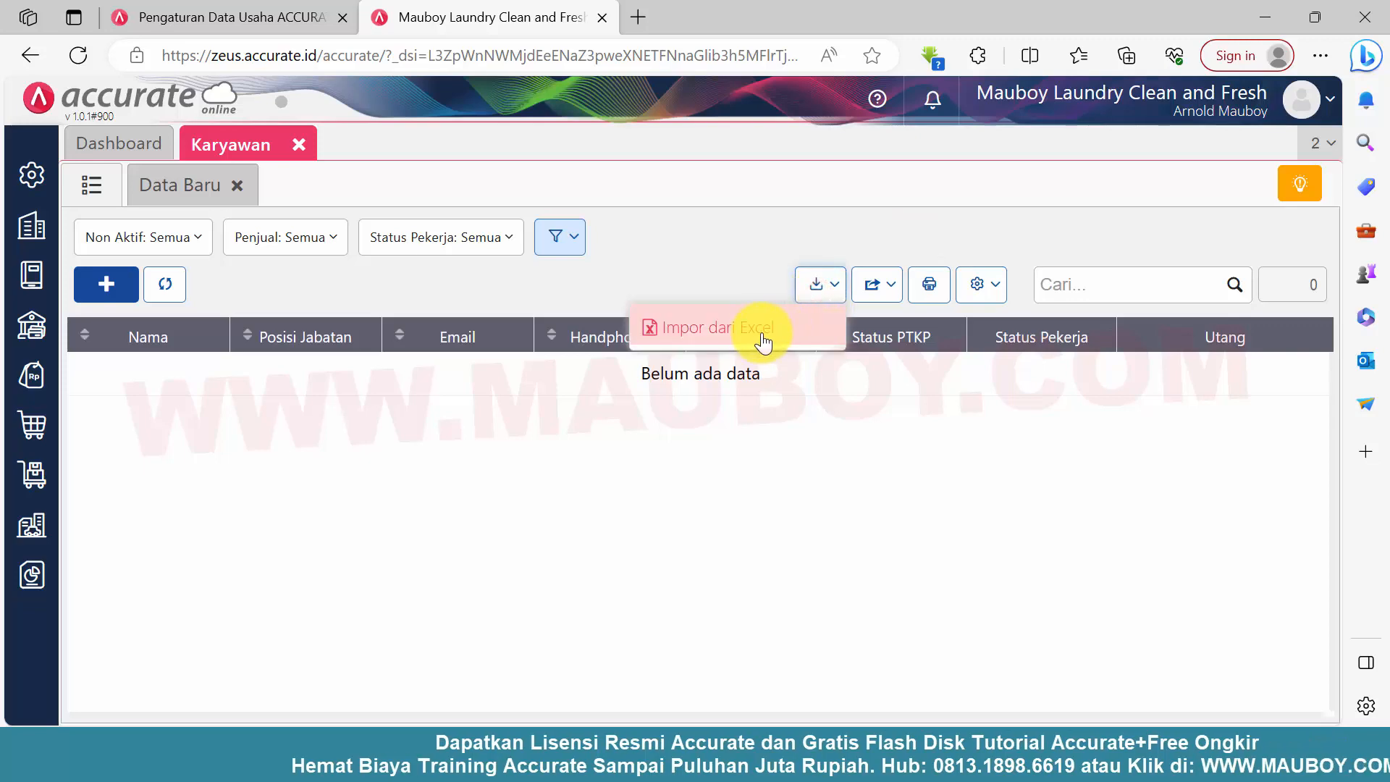
left_click(763, 342)
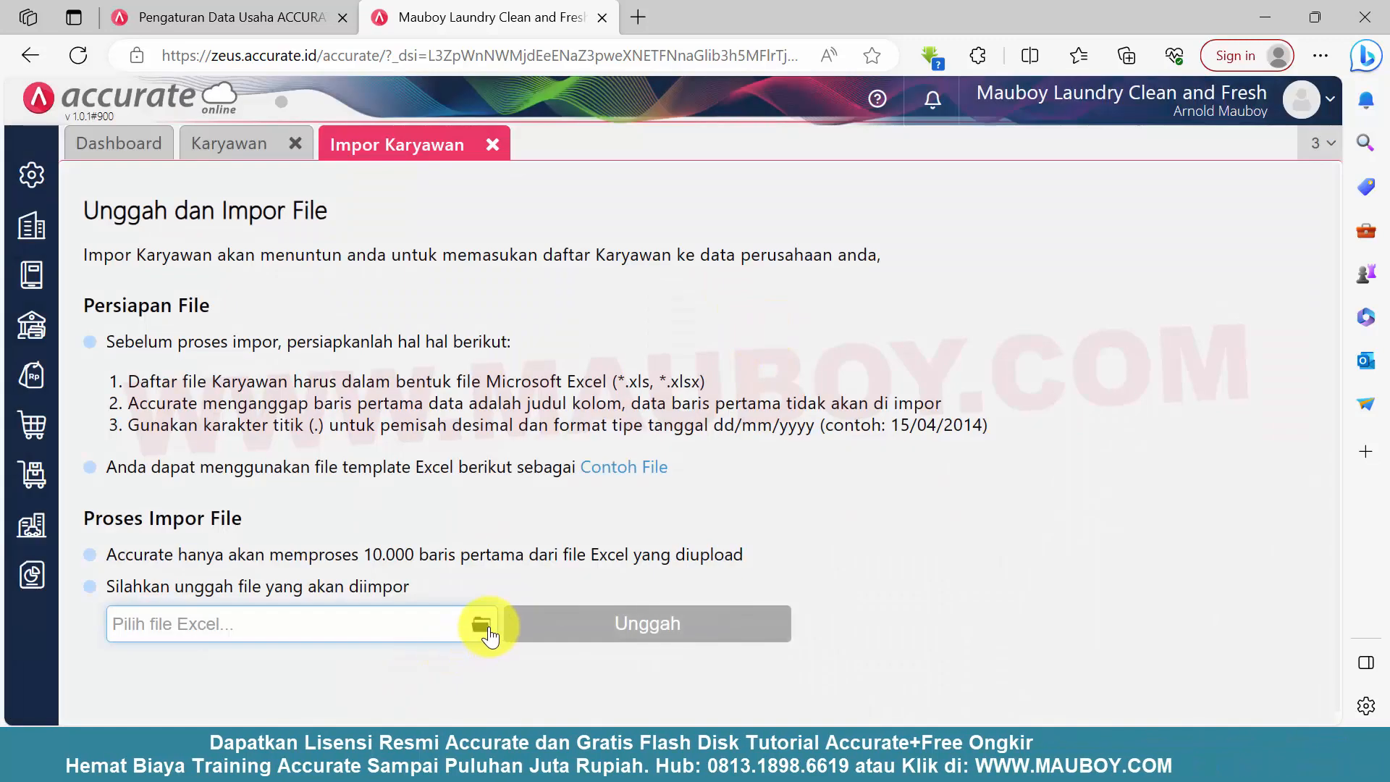
left_click(481, 625)
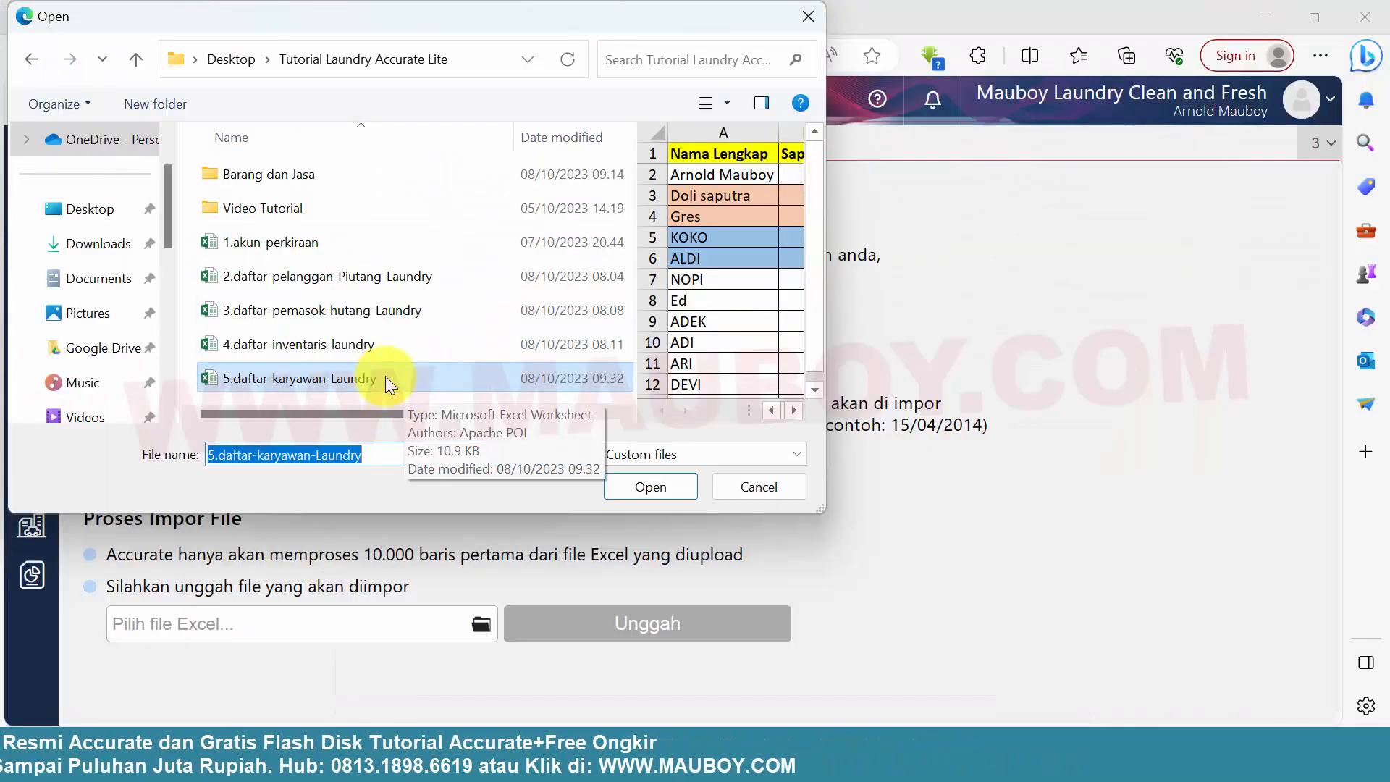
left_click(636, 485)
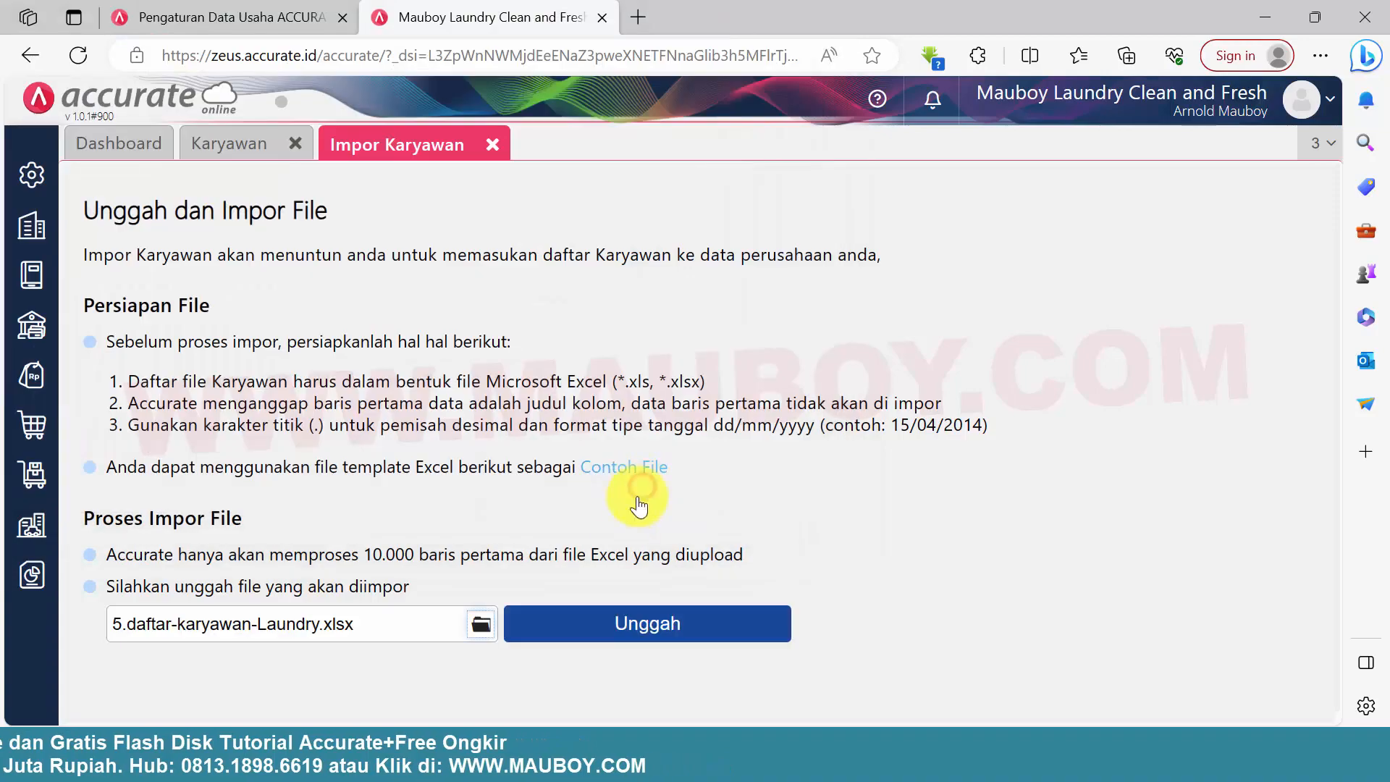
left_click(645, 623)
Step: Check the column mapping, accept it, run the employee import without updating existing data, and close the result page
scroll(899, 423, "down", 8)
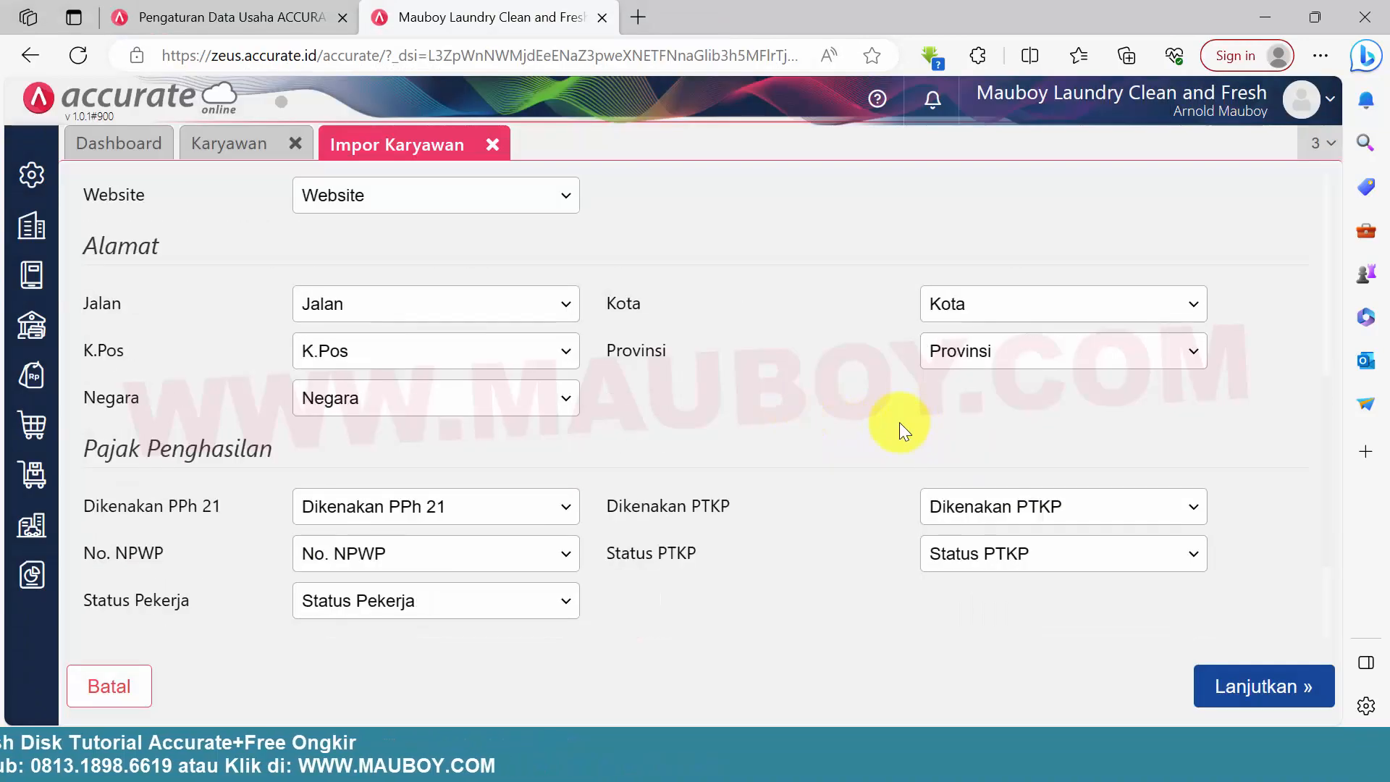
scroll(779, 389, "up", 8)
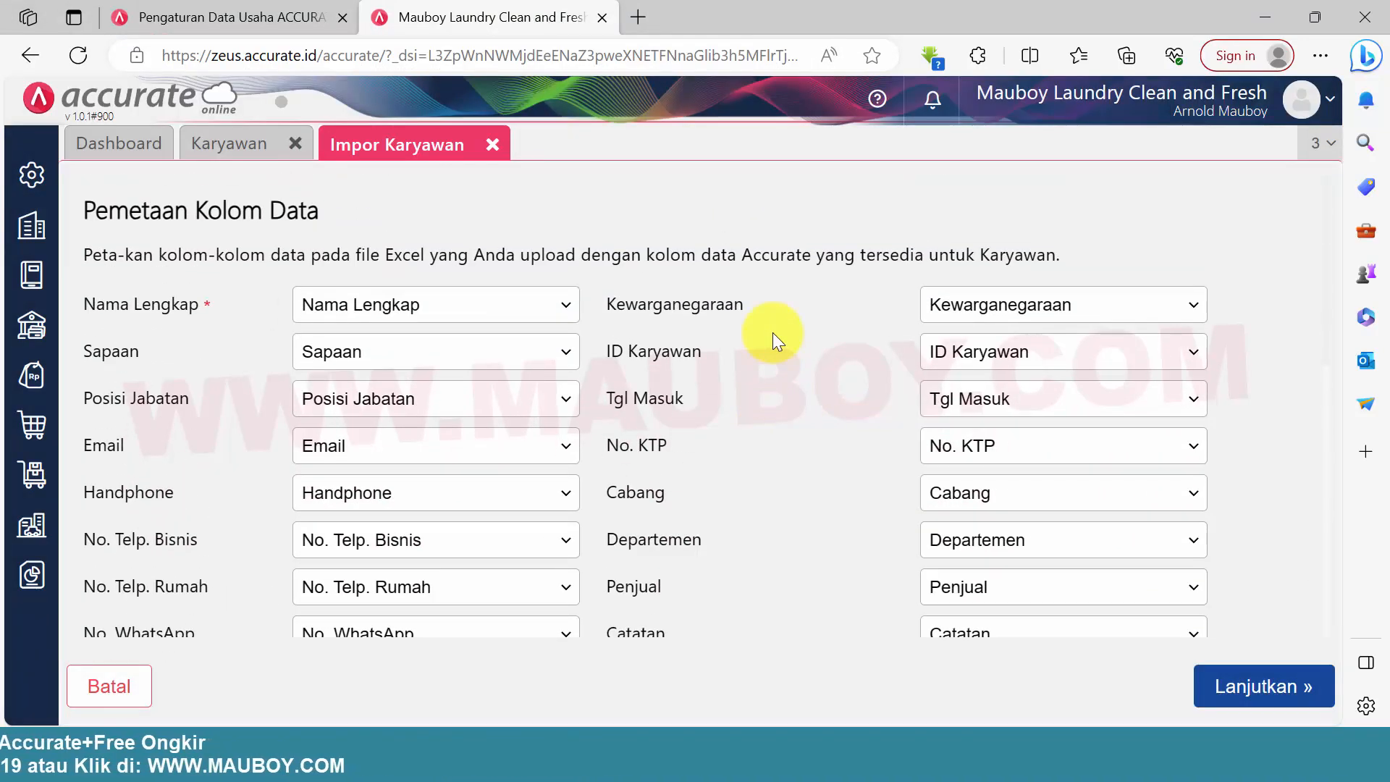
scroll(775, 337, "down", 8)
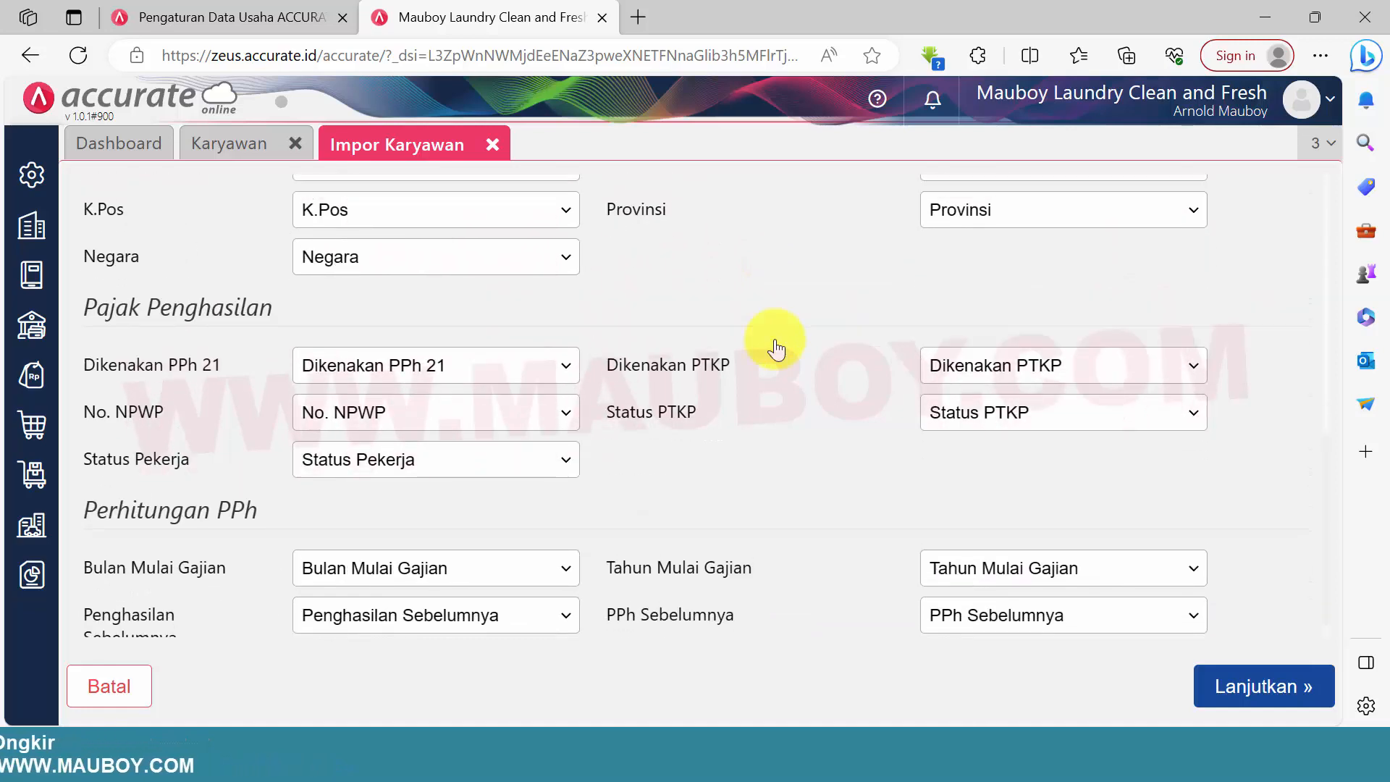
scroll(776, 349, "up", 10)
scroll(776, 351, "down", 5)
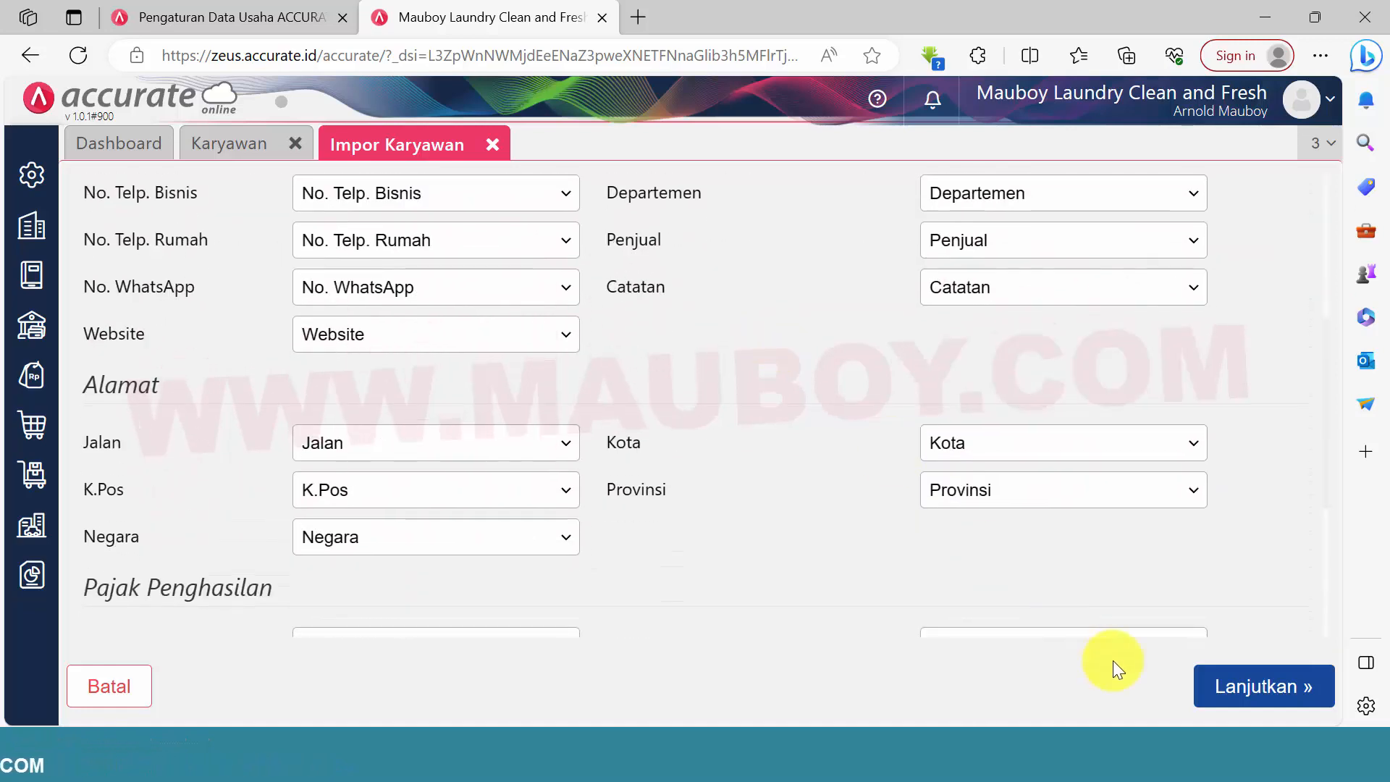
left_click(1246, 689)
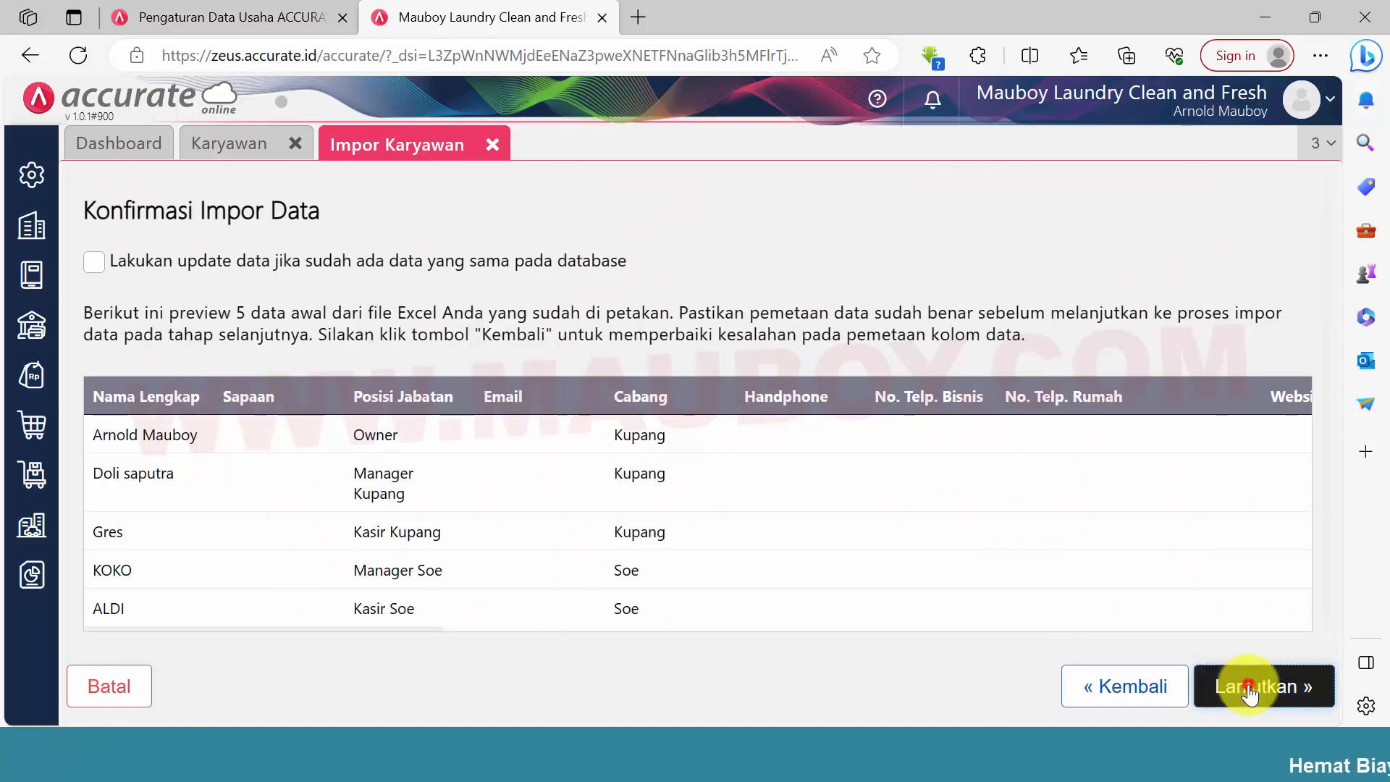
left_click(1250, 689)
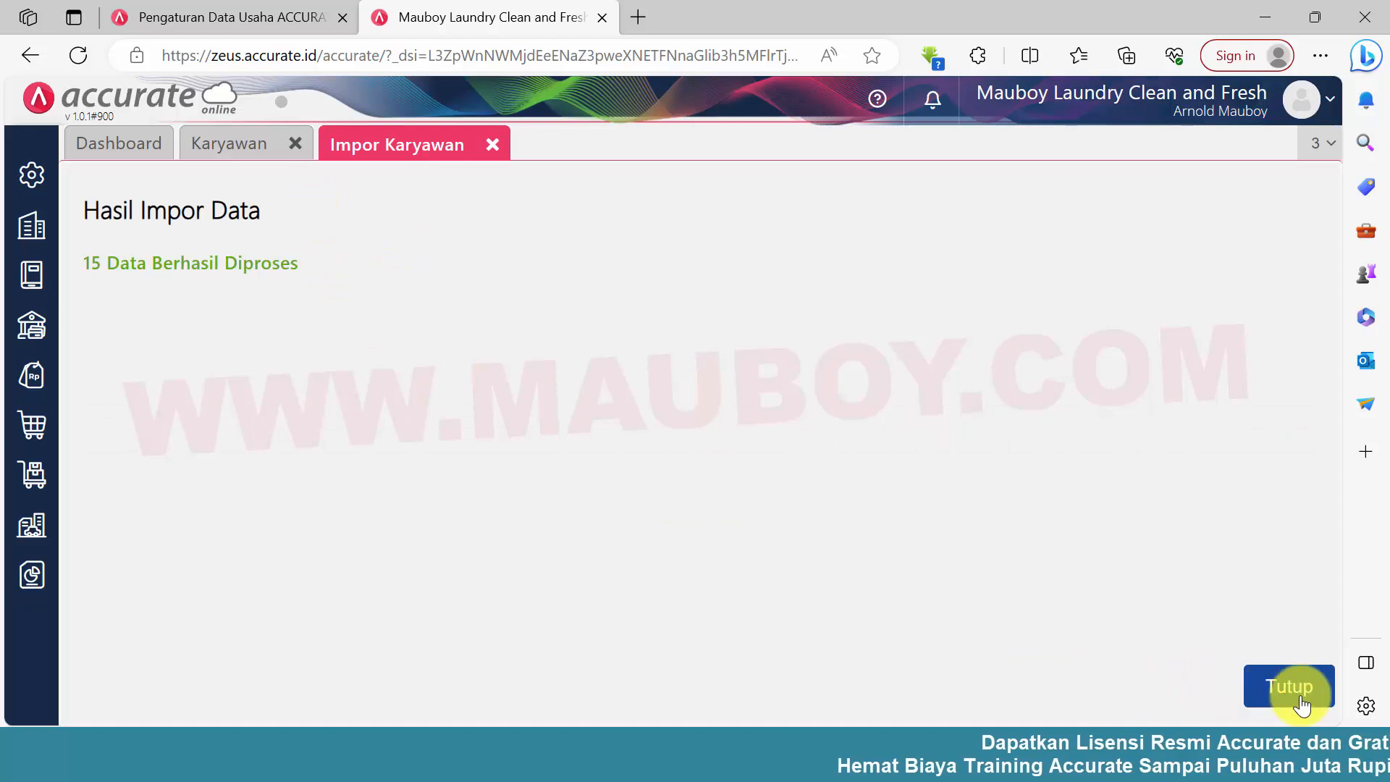
left_click(1299, 700)
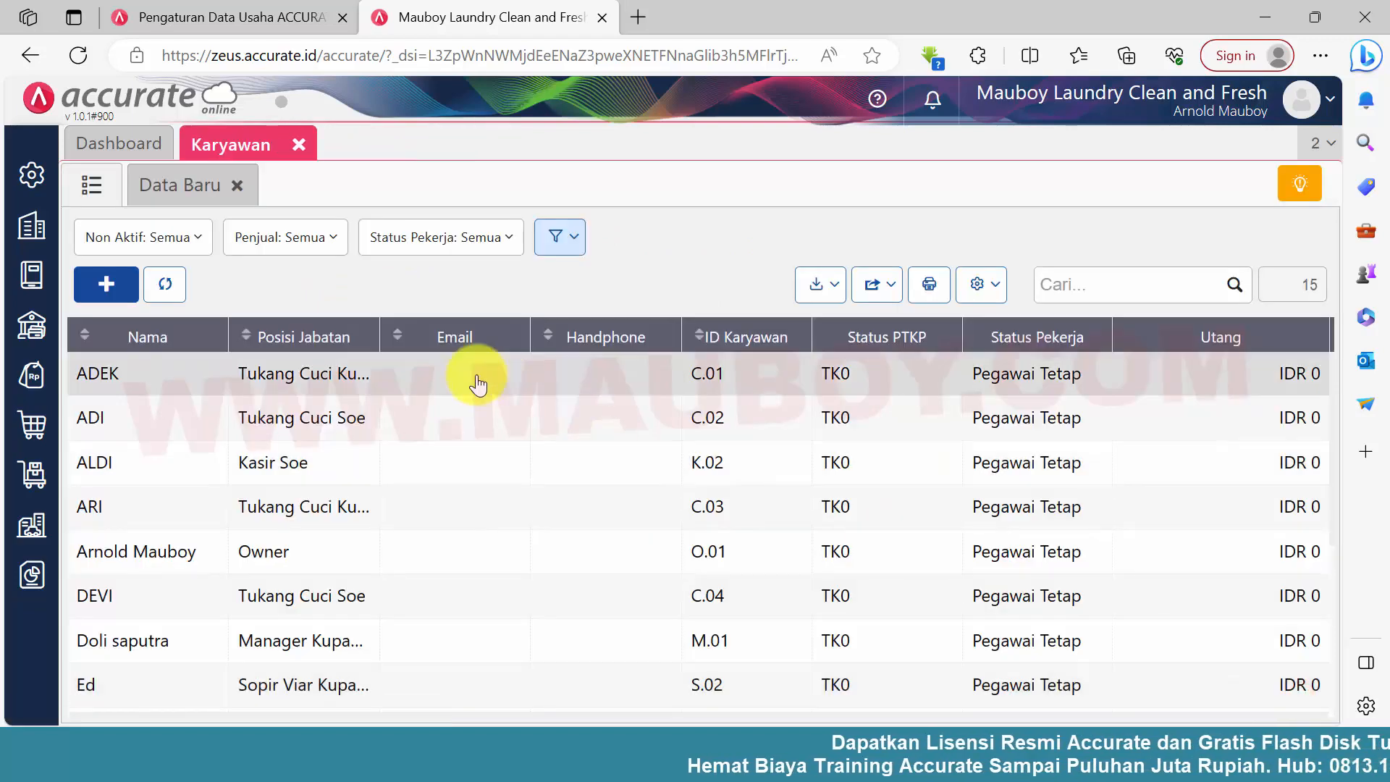
Step: Open the first imported employee's record and examine its general, Alamat and Rekening Gaji details
left_click(472, 376)
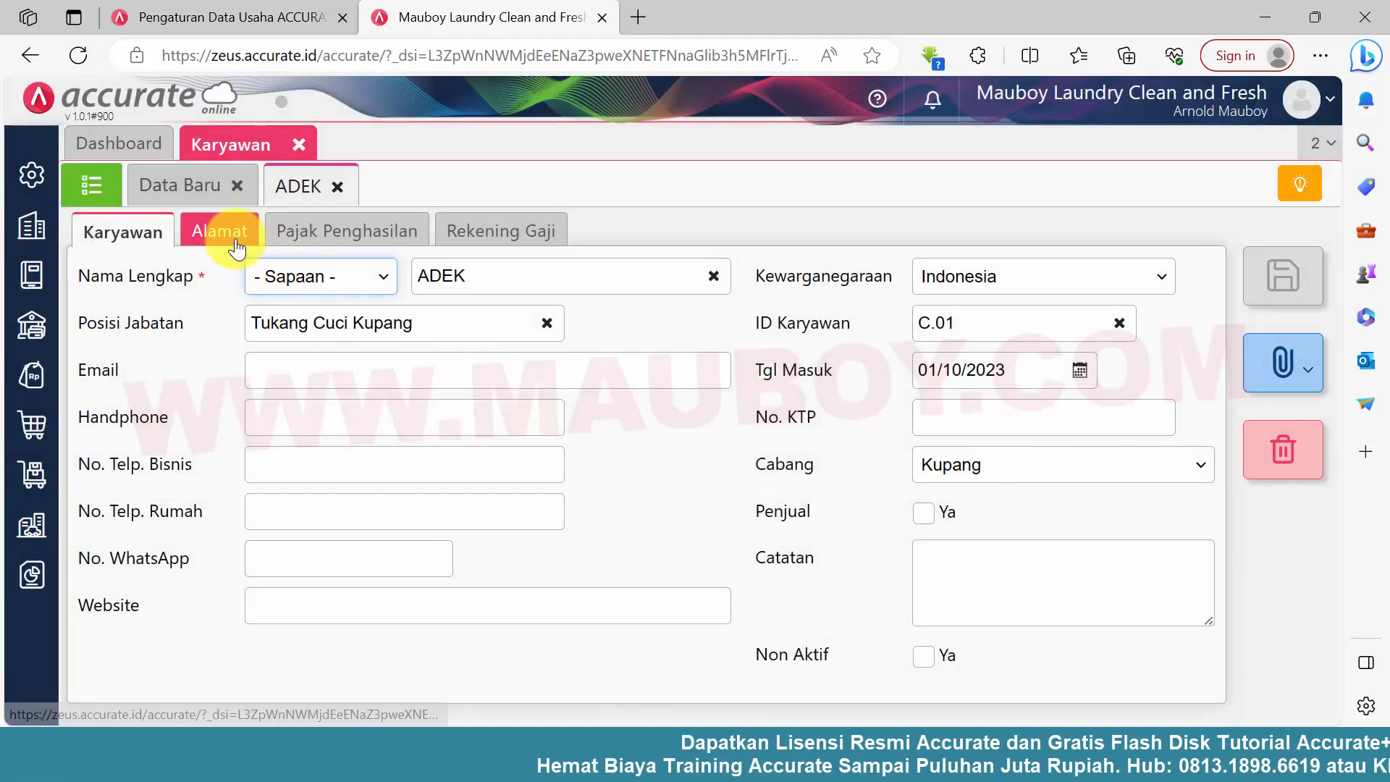
left_click(237, 246)
left_click(489, 245)
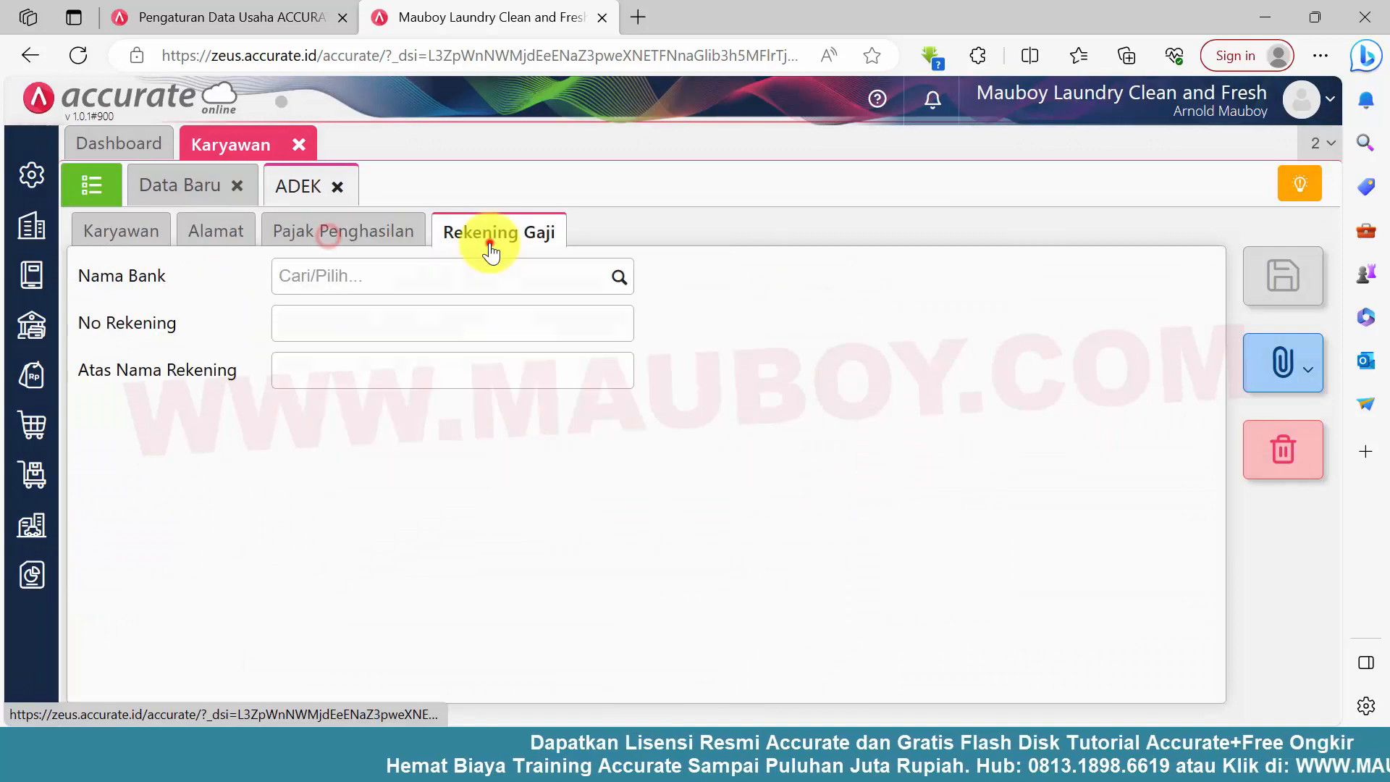
left_click(337, 187)
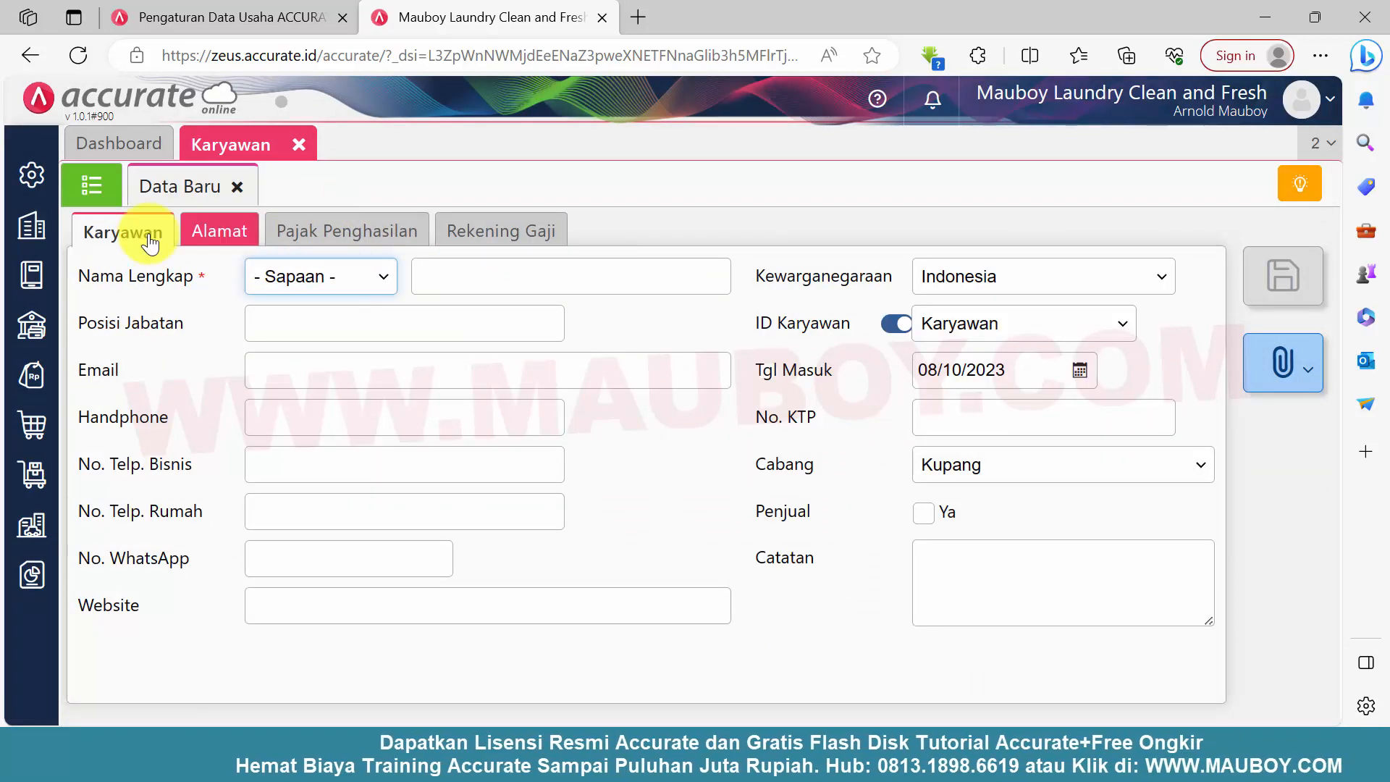
left_click(92, 187)
left_click(354, 385)
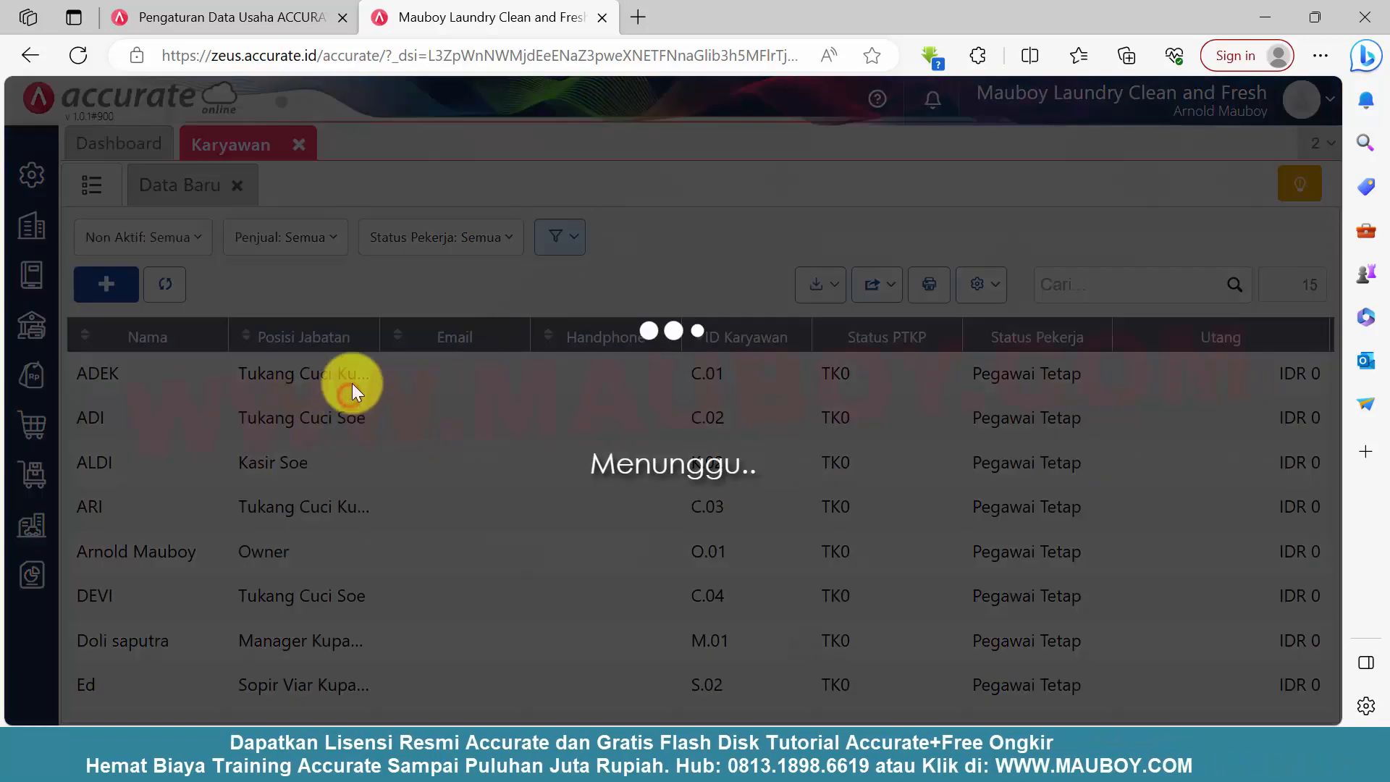
left_click(471, 228)
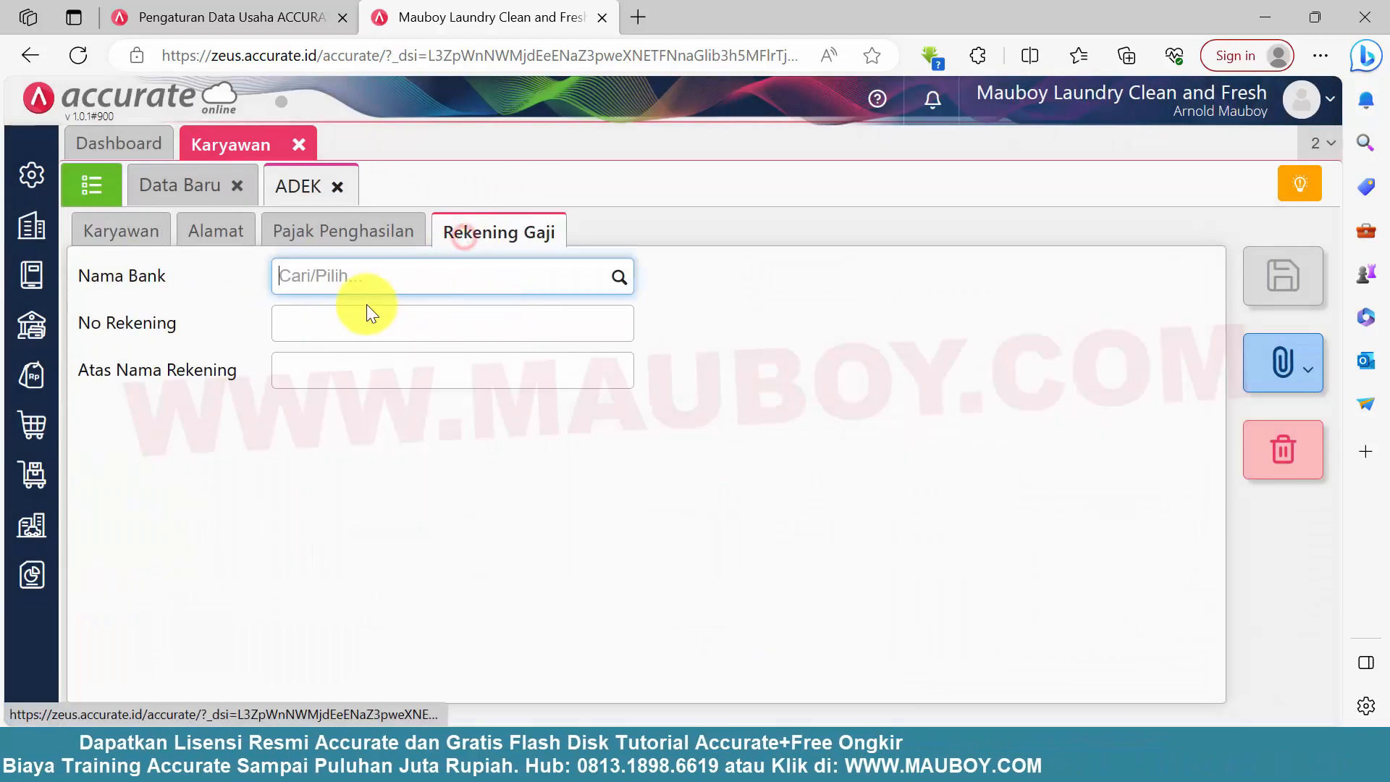
Step: Recheck the open employee record's Pajak Penghasilan, Alamat and general Karyawan details
left_click(345, 231)
left_click(218, 230)
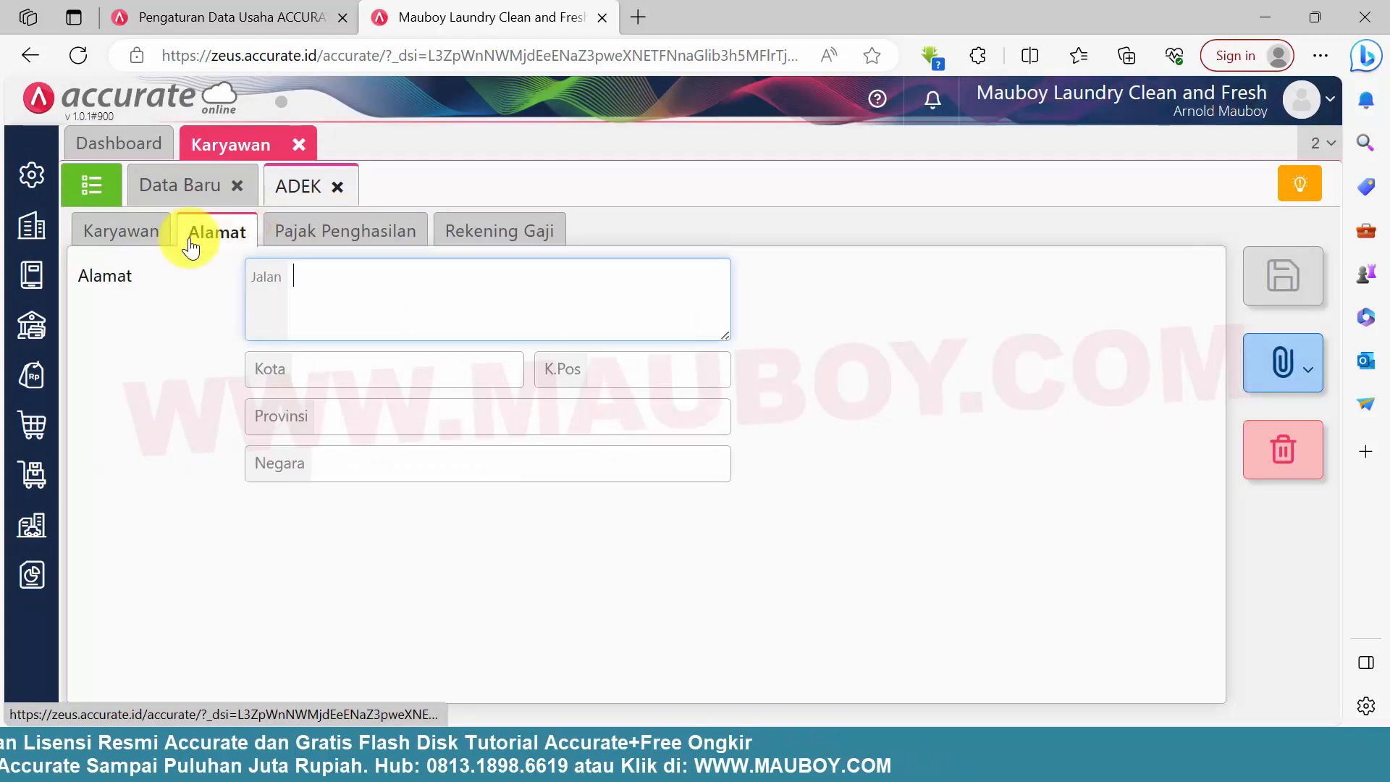
left_click(139, 233)
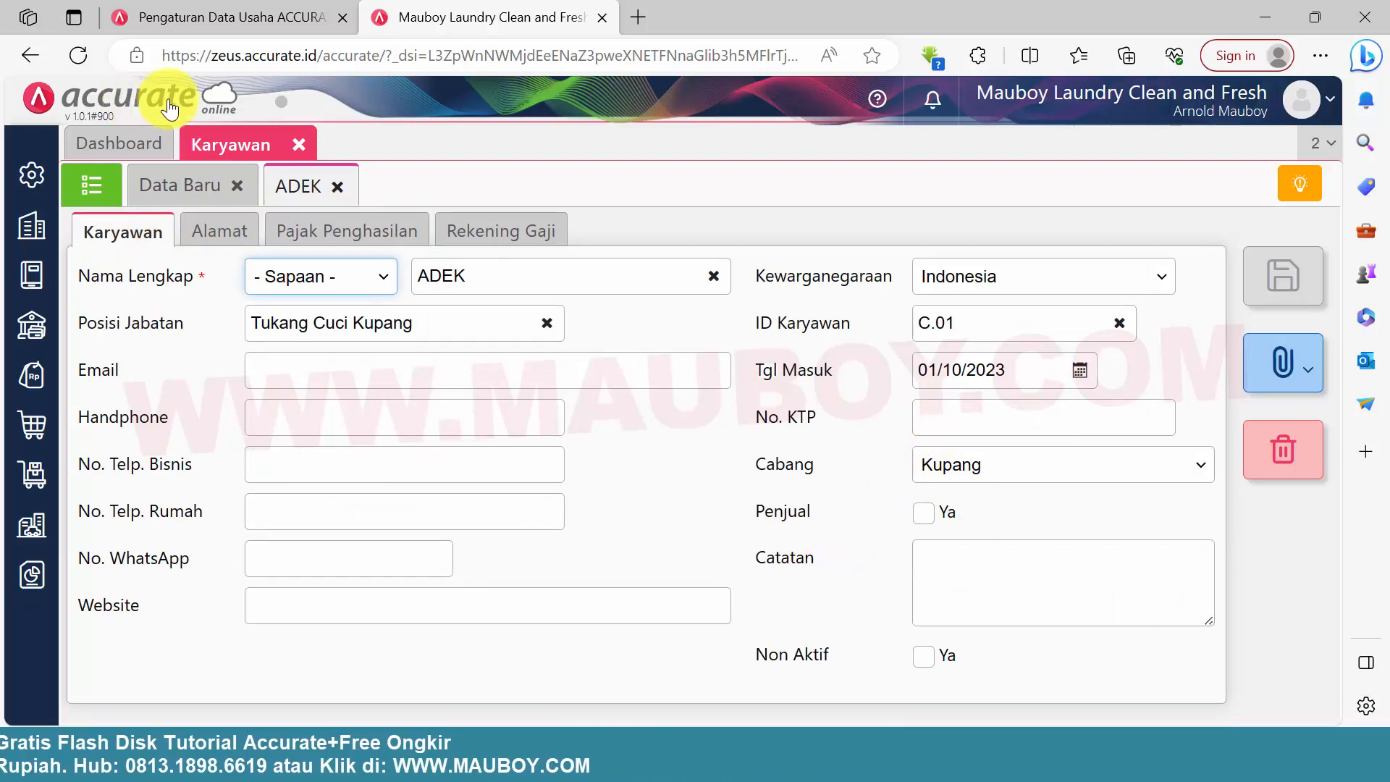
Step: Close the employee record, the blank new-employee form and the Karyawan list
left_click(338, 187)
left_click(236, 185)
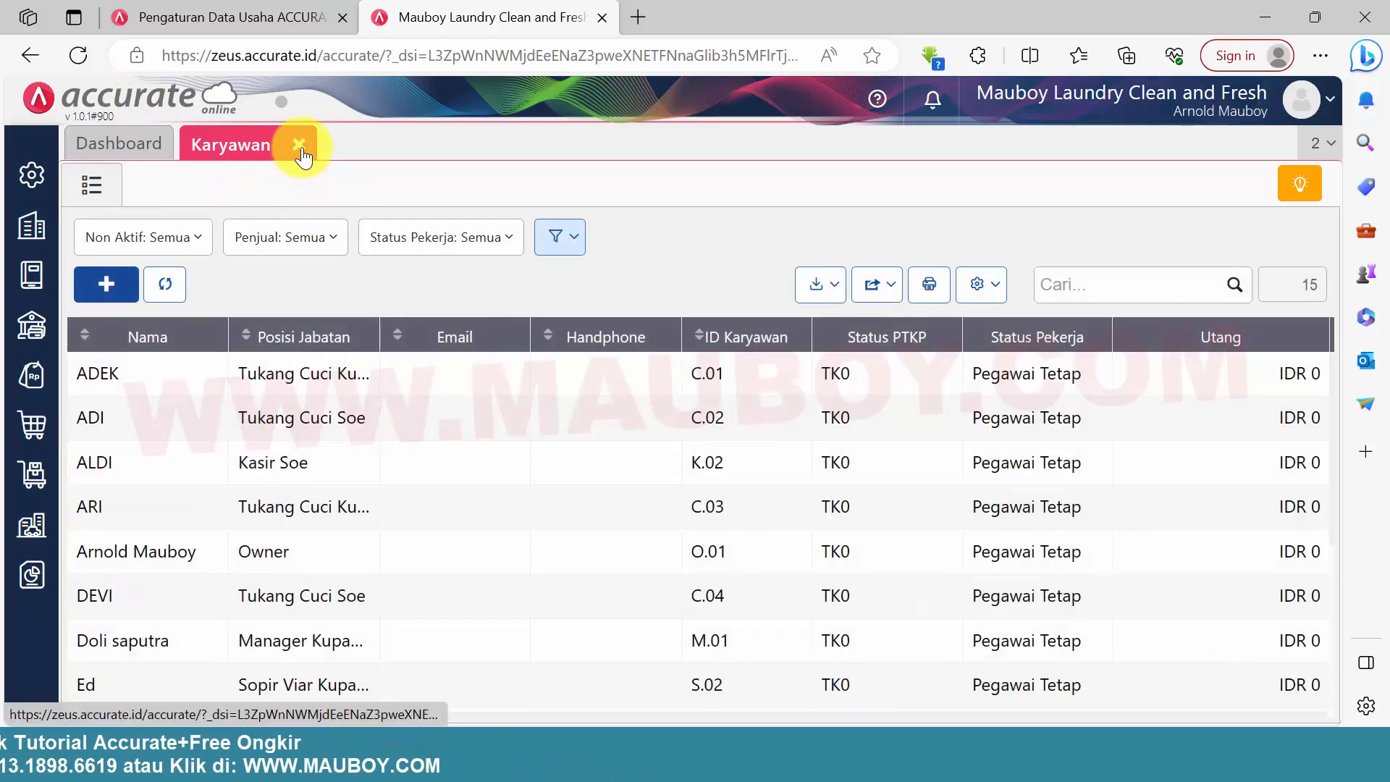
left_click(301, 148)
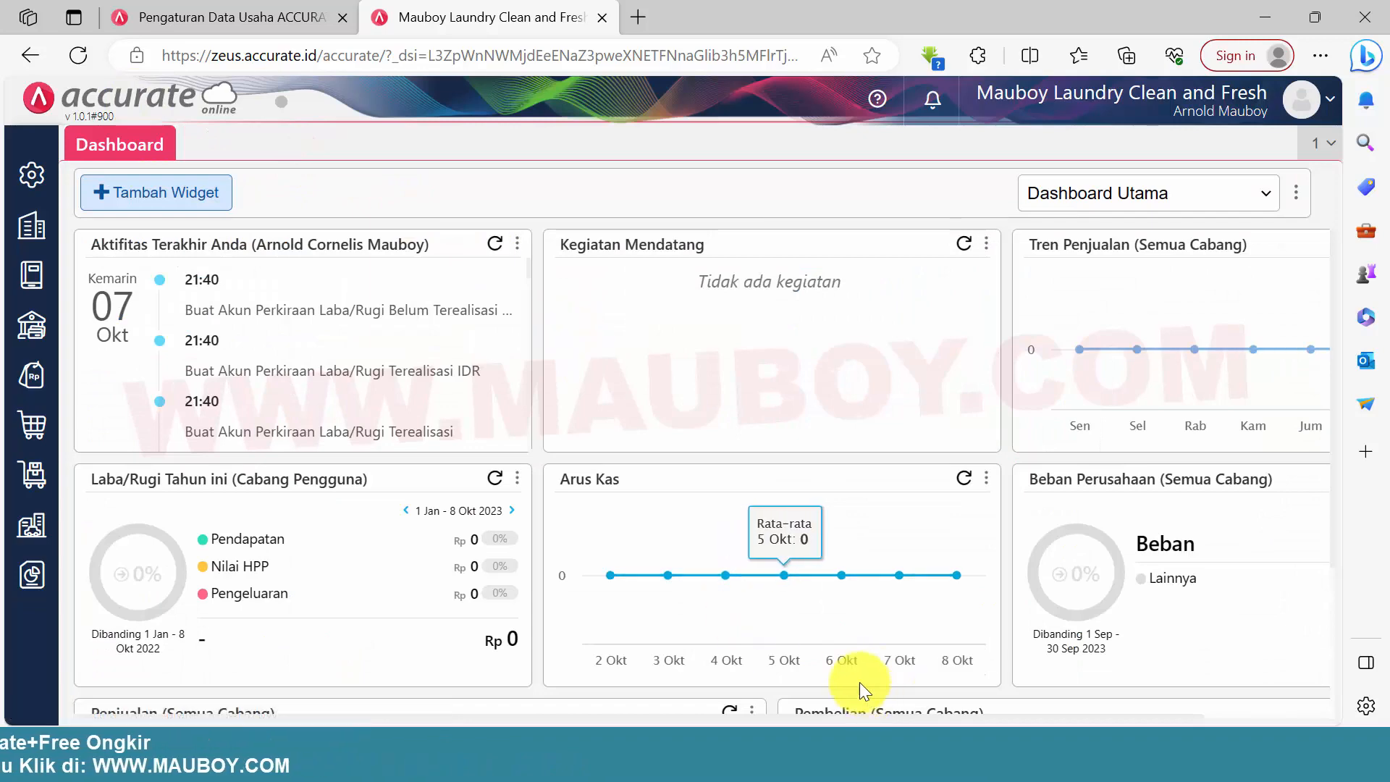
Step: Open the Accurate Store from Pengaturan and show the Accurate POS application page
left_click(31, 174)
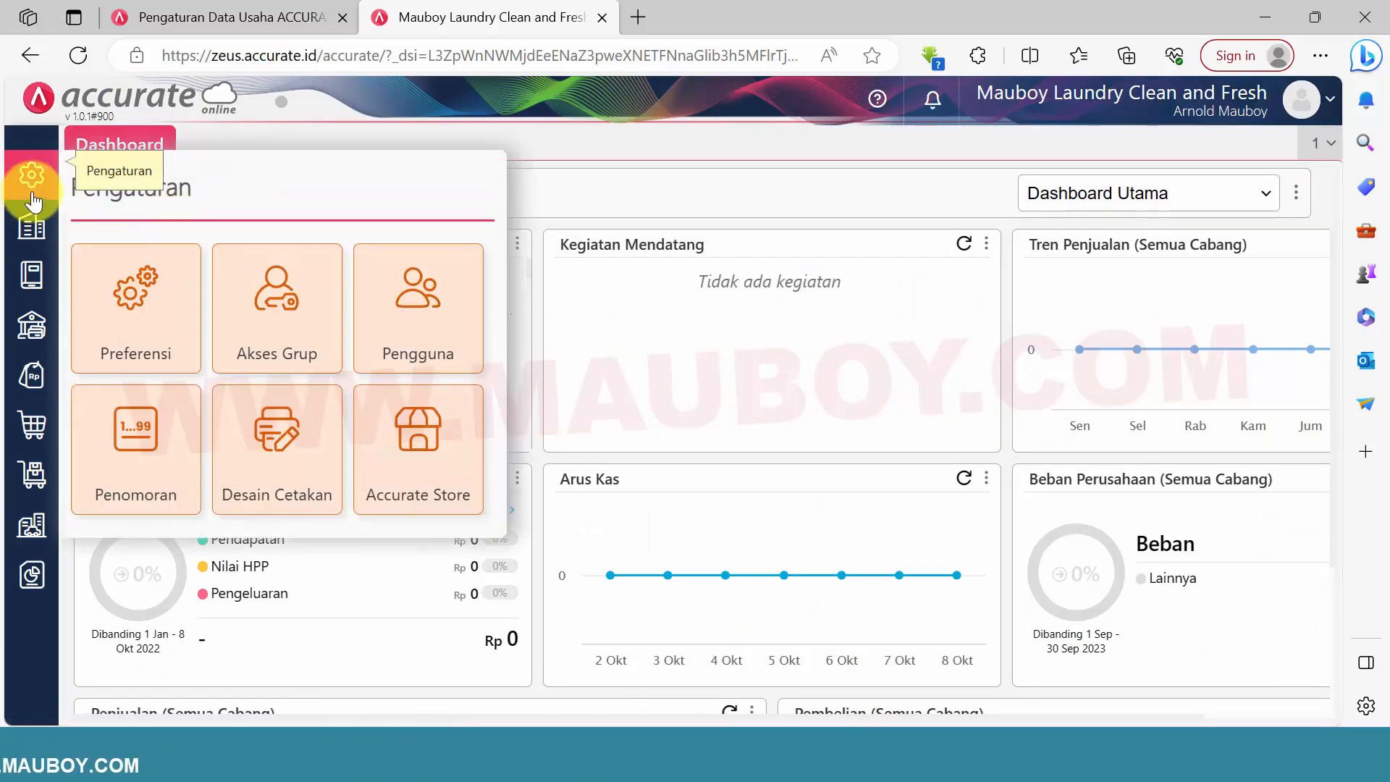
left_click(424, 461)
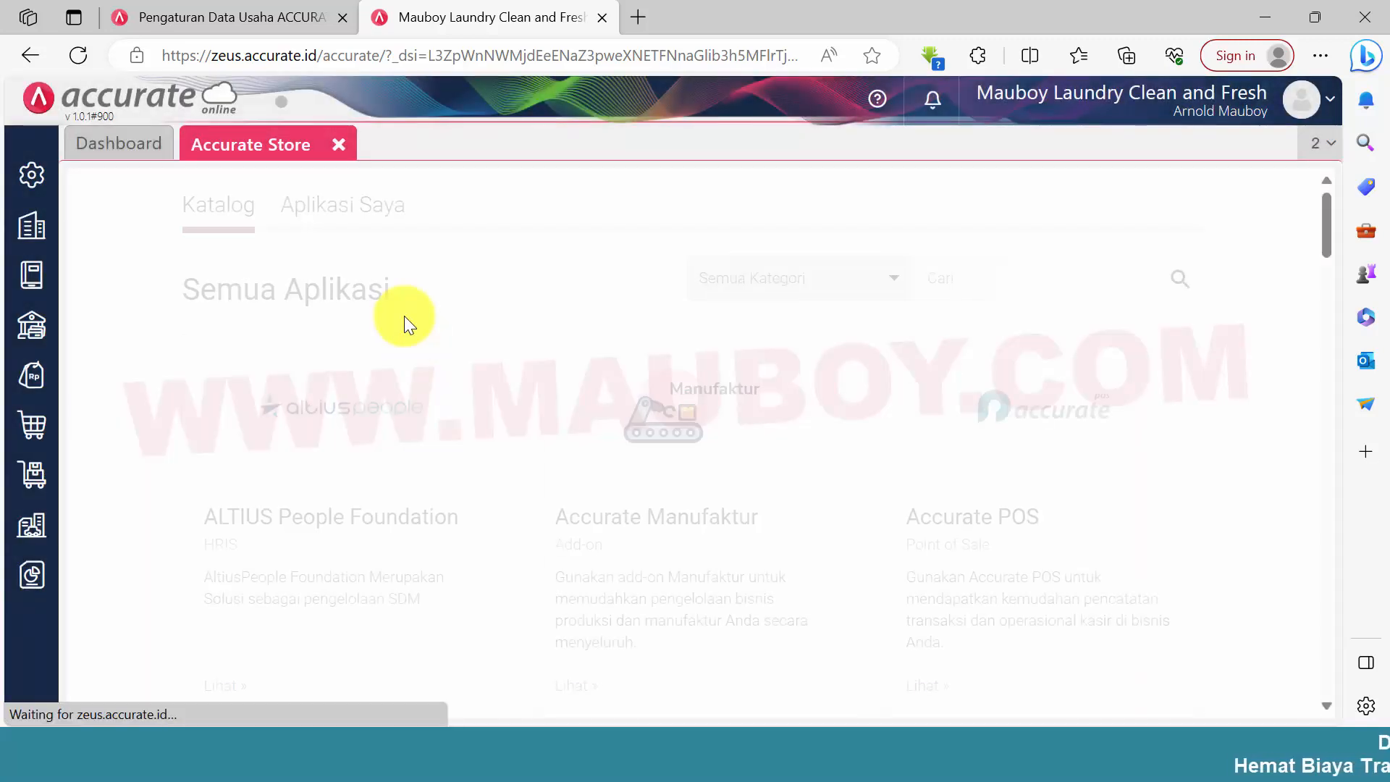
left_click(1094, 416)
Step: Examine the Accurate POS integration fee, tax, free outlet and trial terms under Informasi Aplikasi
scroll(1002, 406, "down", 5)
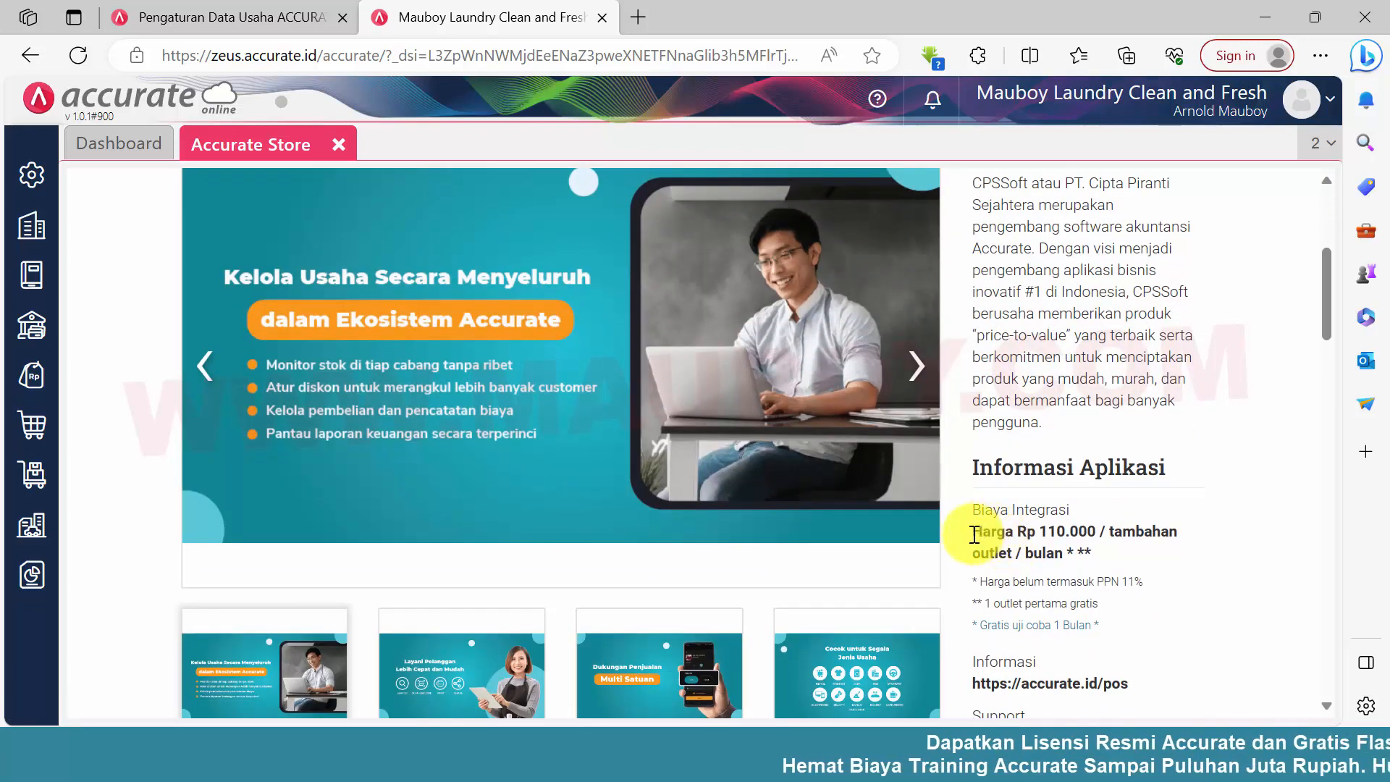
left_click_drag(982, 534, 1098, 550)
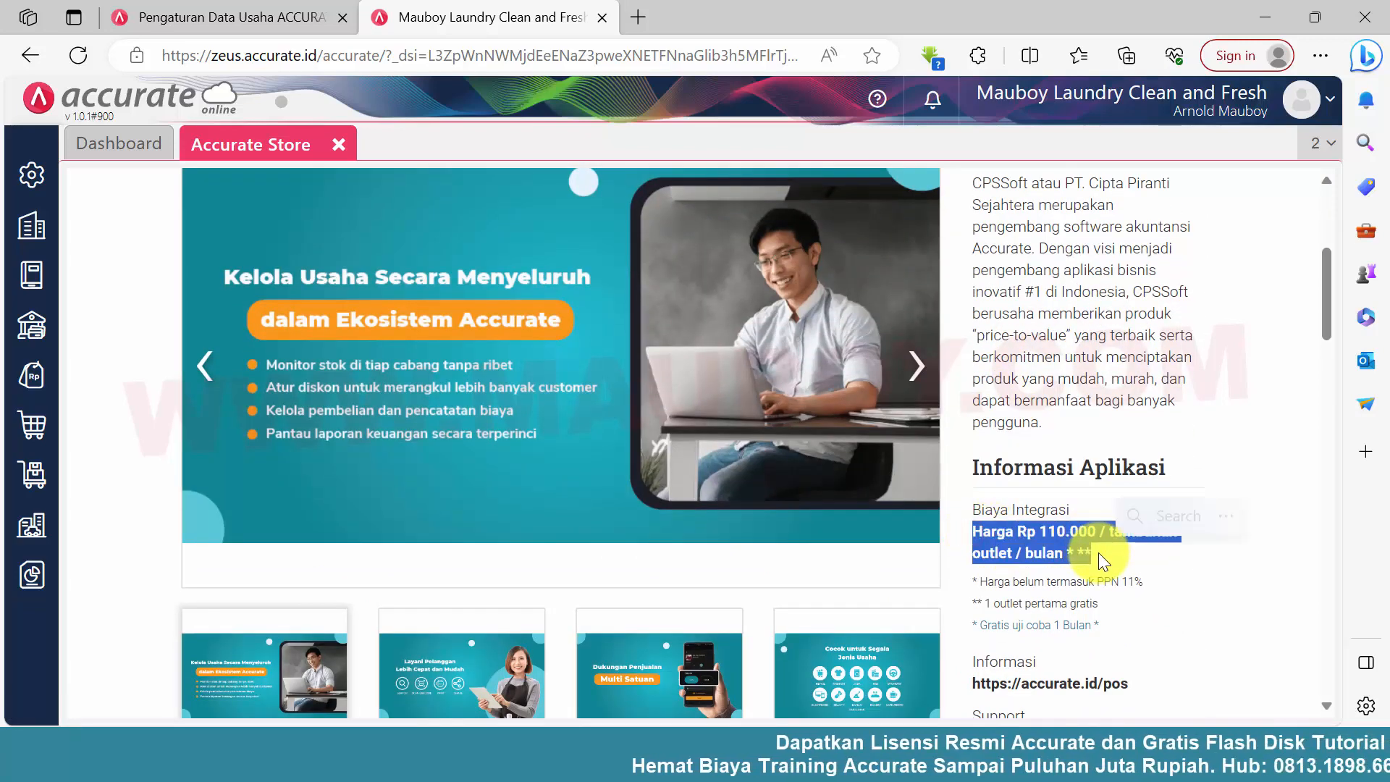
left_click(978, 536)
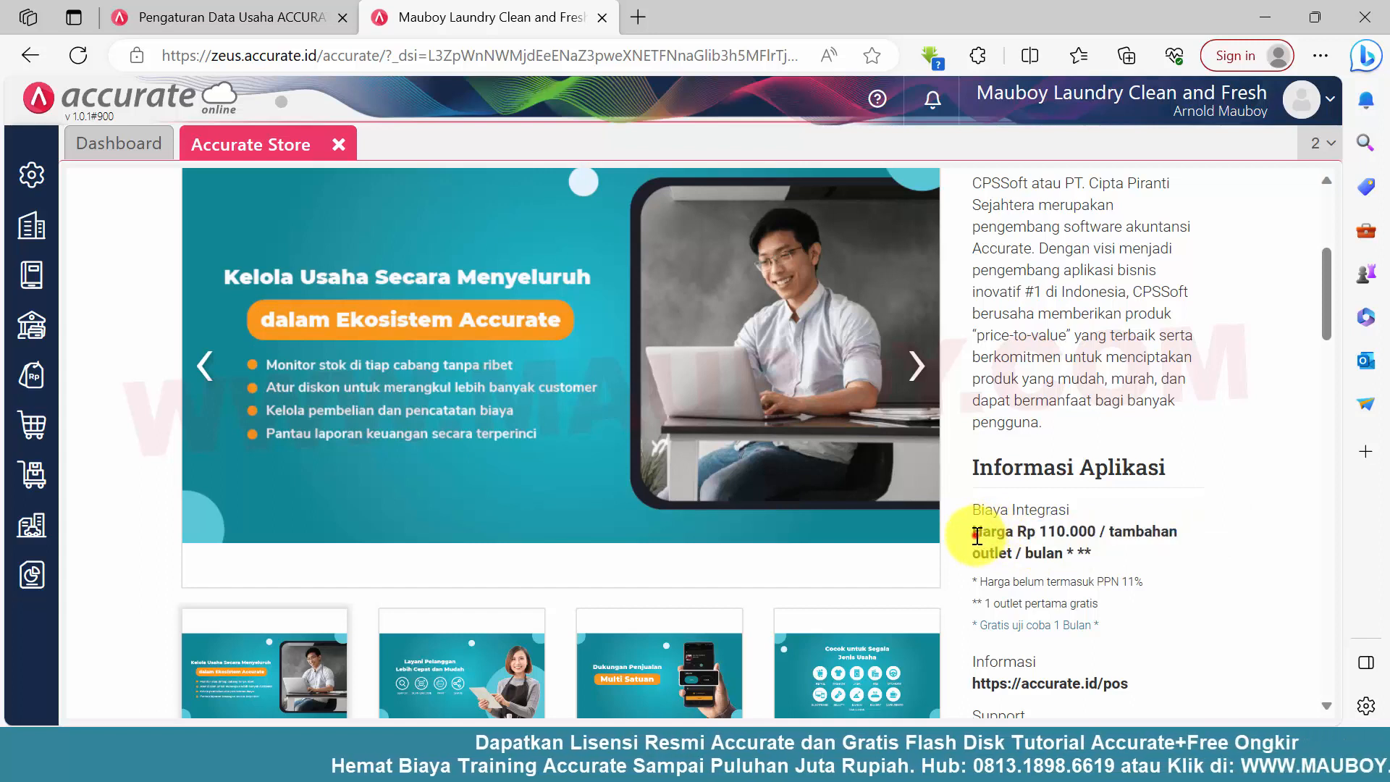
left_click_drag(978, 536, 1125, 598)
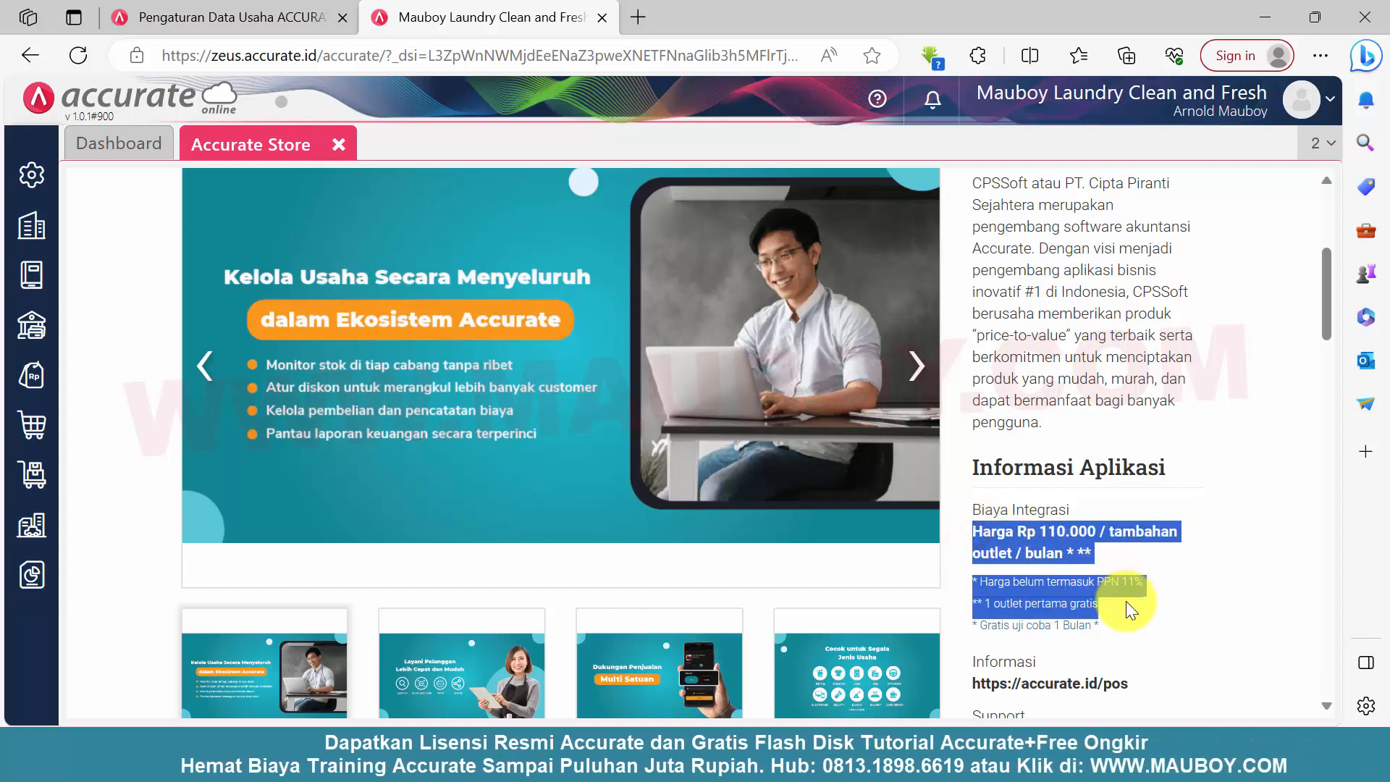
left_click(990, 531)
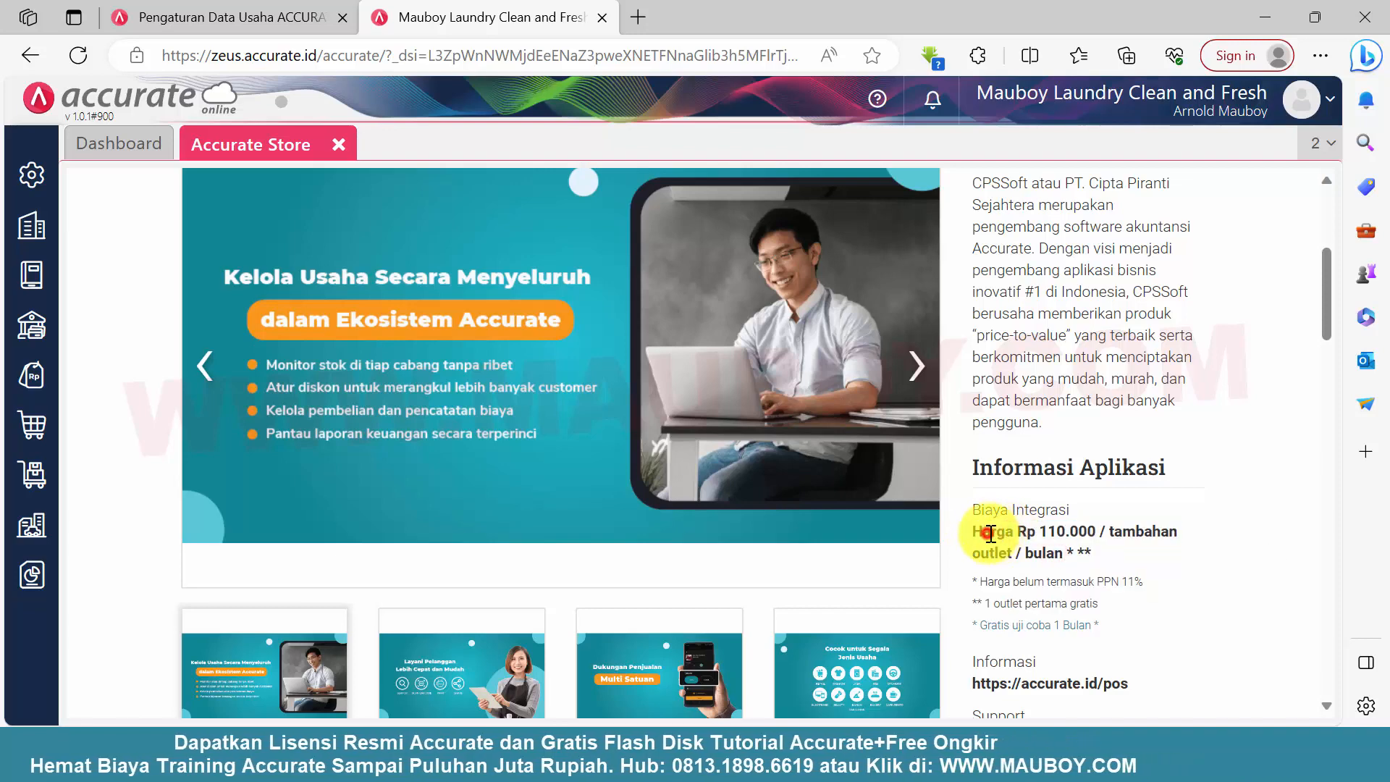
left_click_drag(991, 531, 1127, 583)
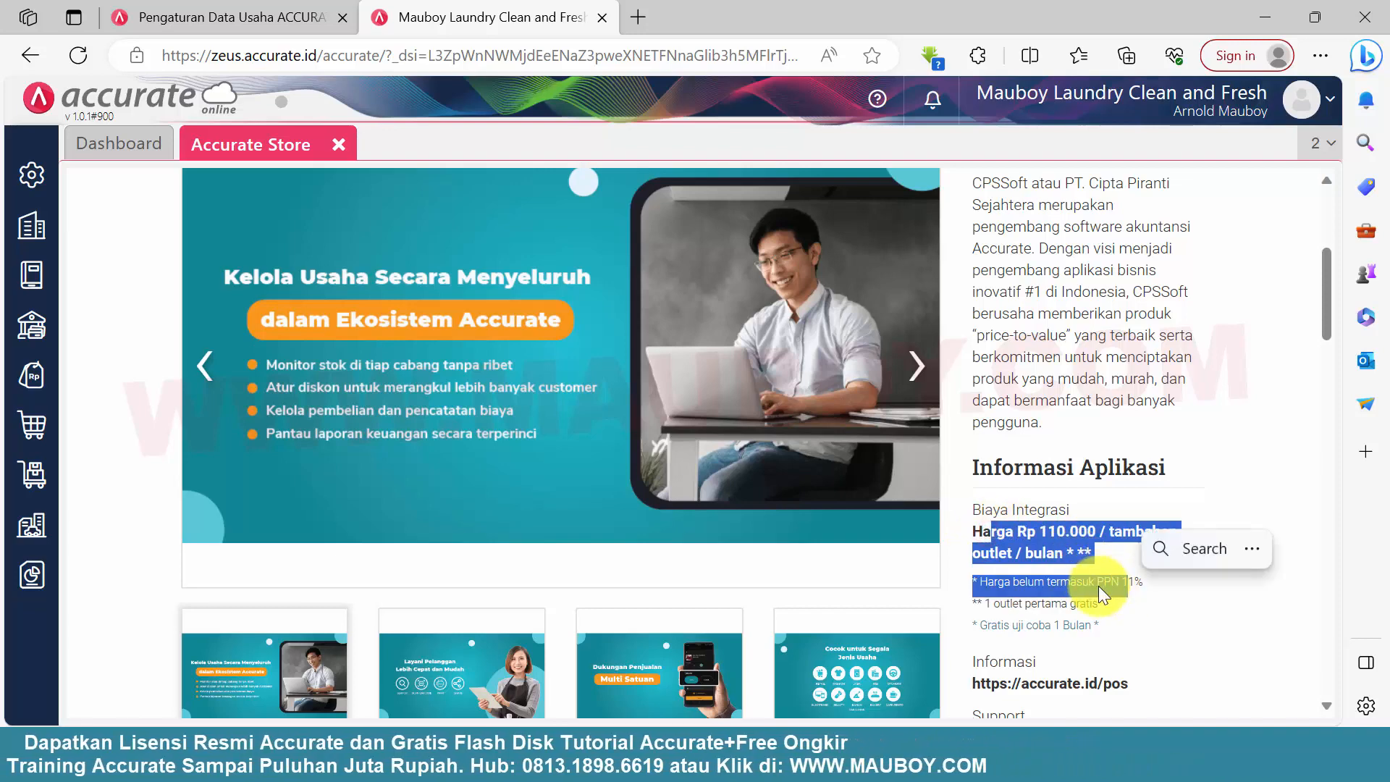
left_click(1047, 525)
scroll(1035, 497, "down", 2)
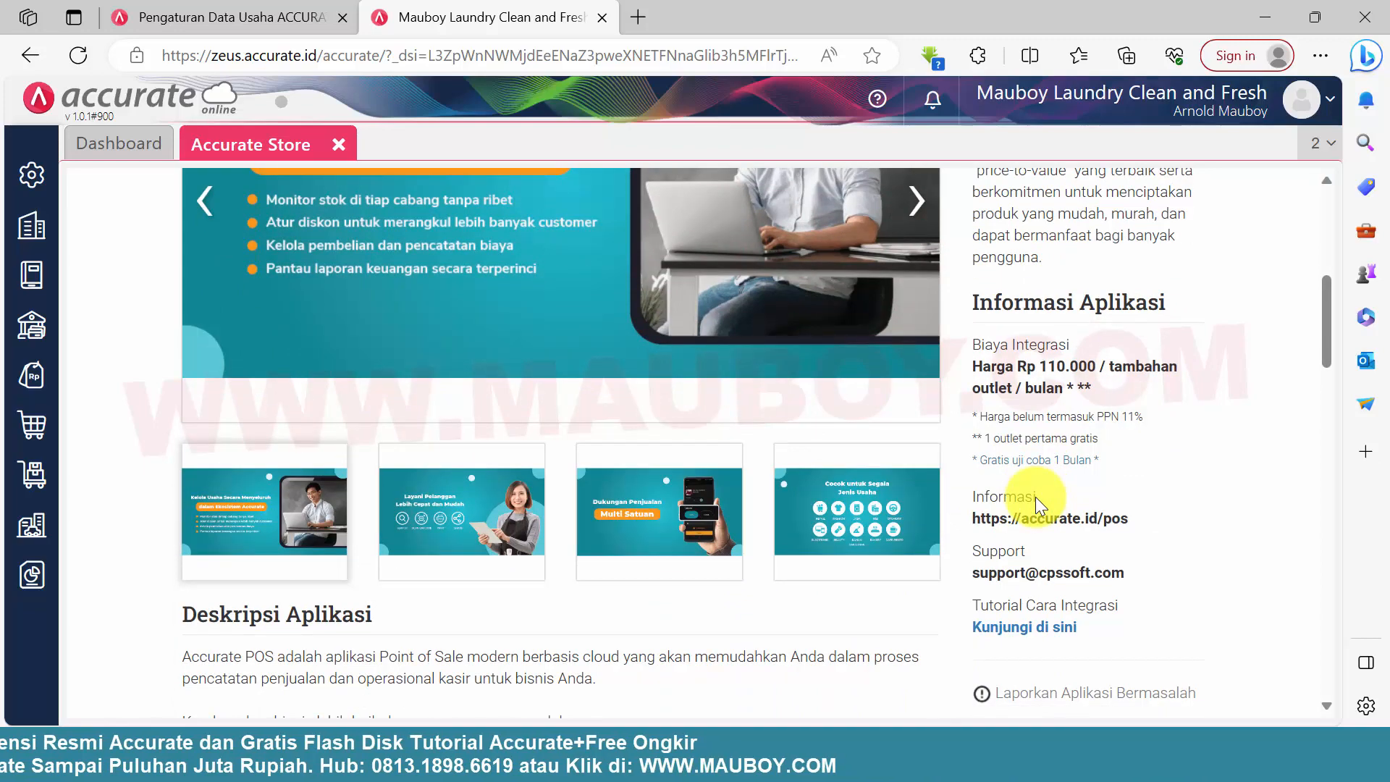
Step: Install the Accurate POS application for the Mauboy Laundry Clean and Fresh company
scroll(1036, 496, "up", 4)
scroll(602, 346, "up", 3)
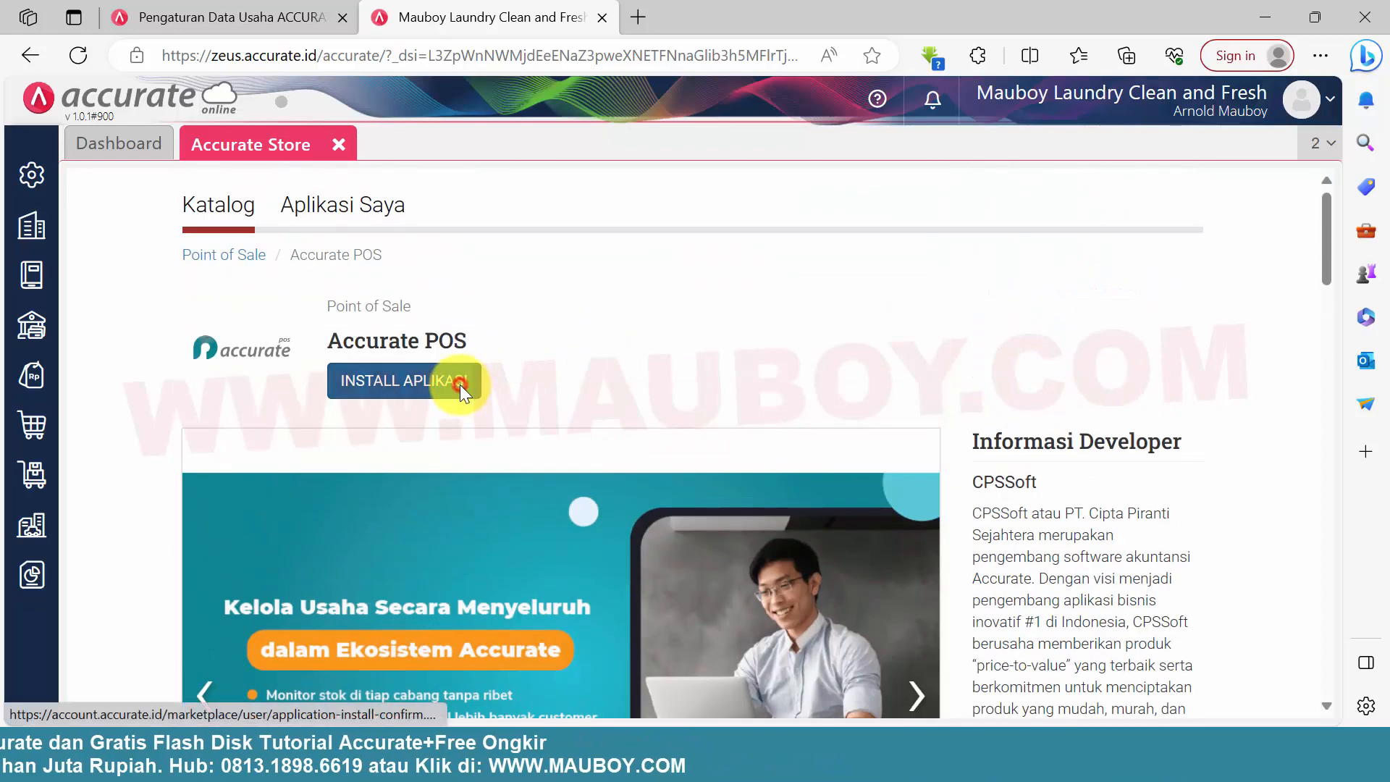
left_click(459, 384)
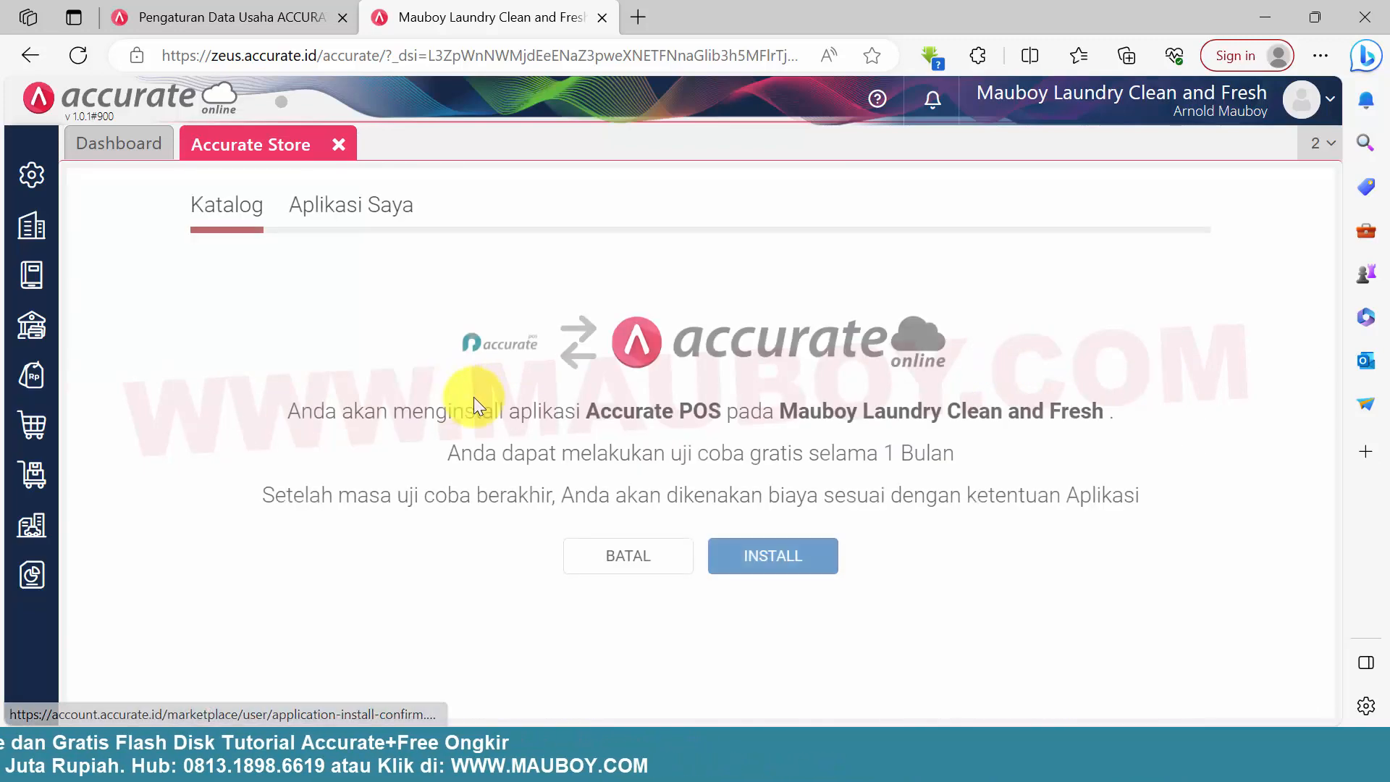
left_click(792, 568)
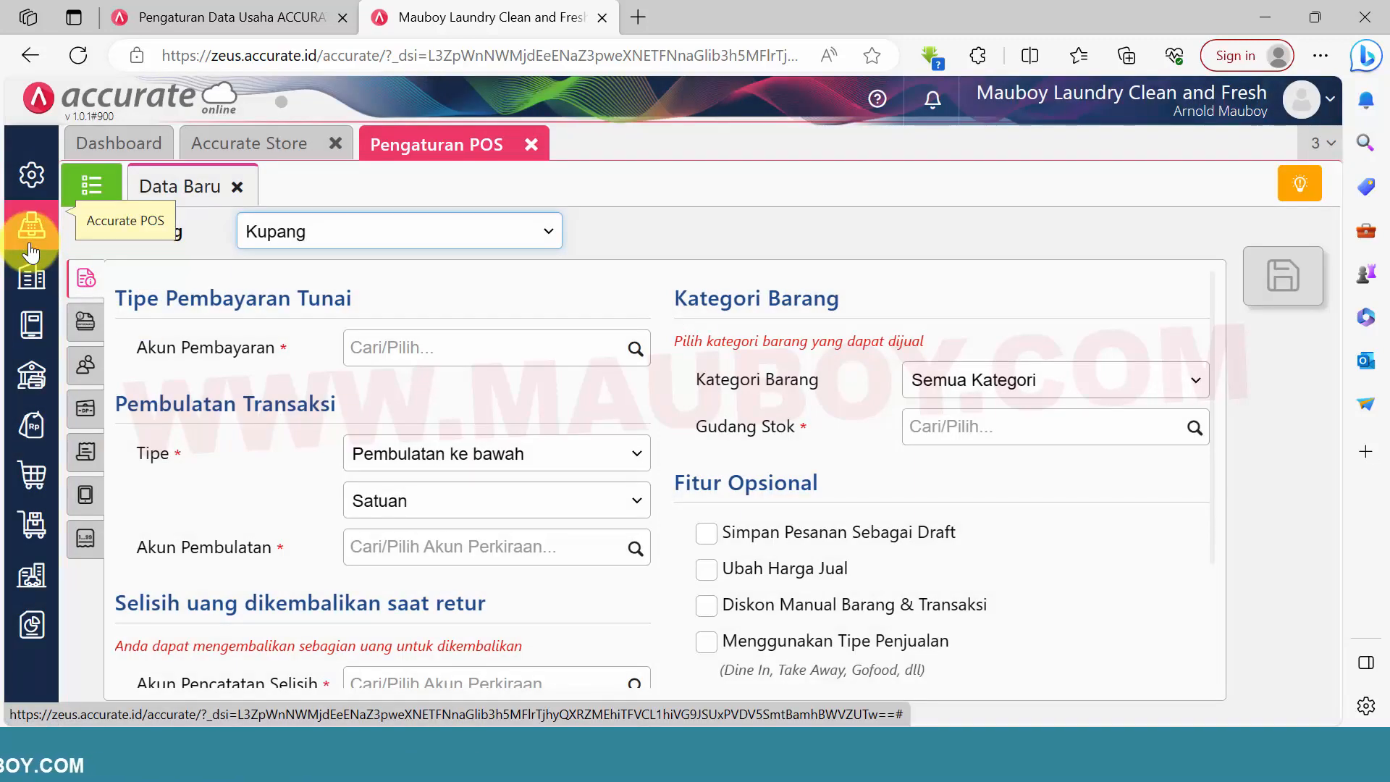
Step: Close the blank POS settings form to show the Pengaturan POS list, and look over the Accurate POS module's functions
left_click(89, 188)
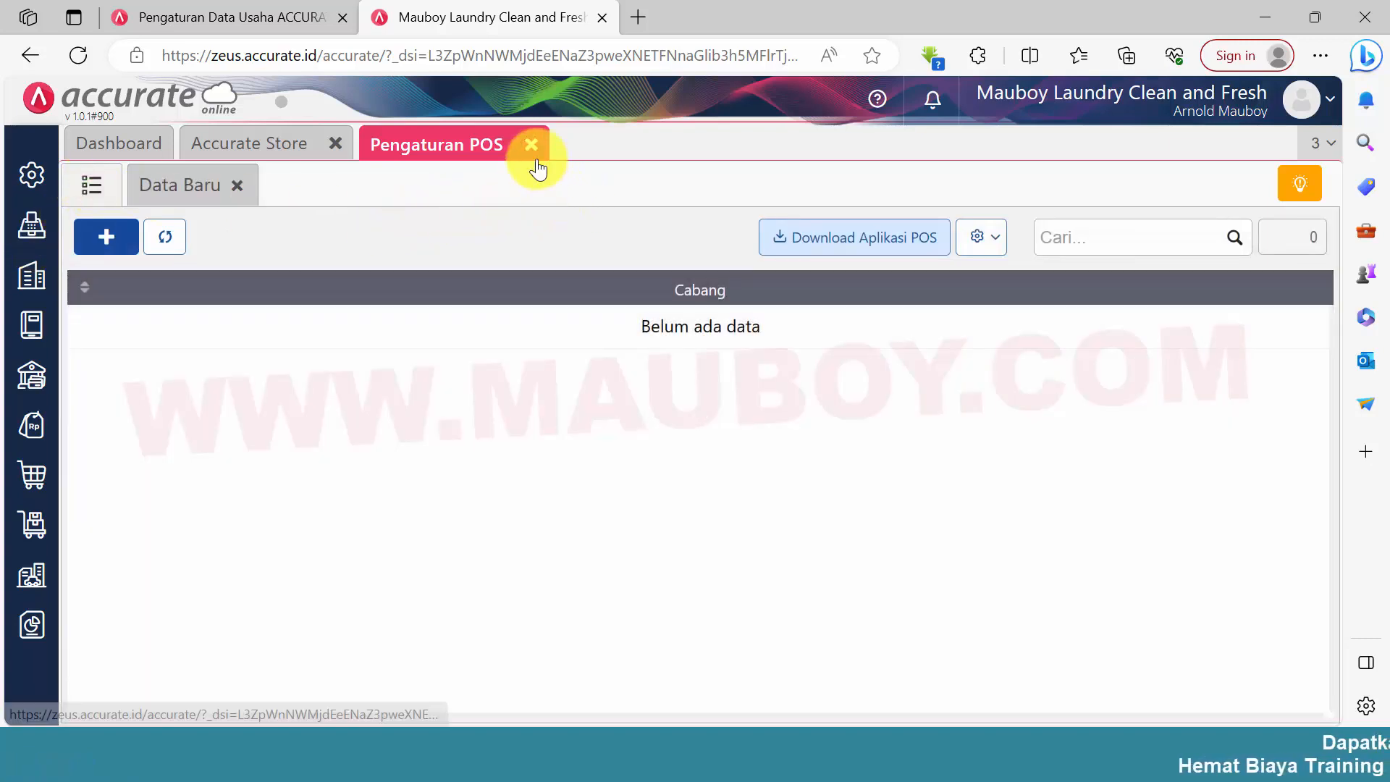
left_click(210, 185)
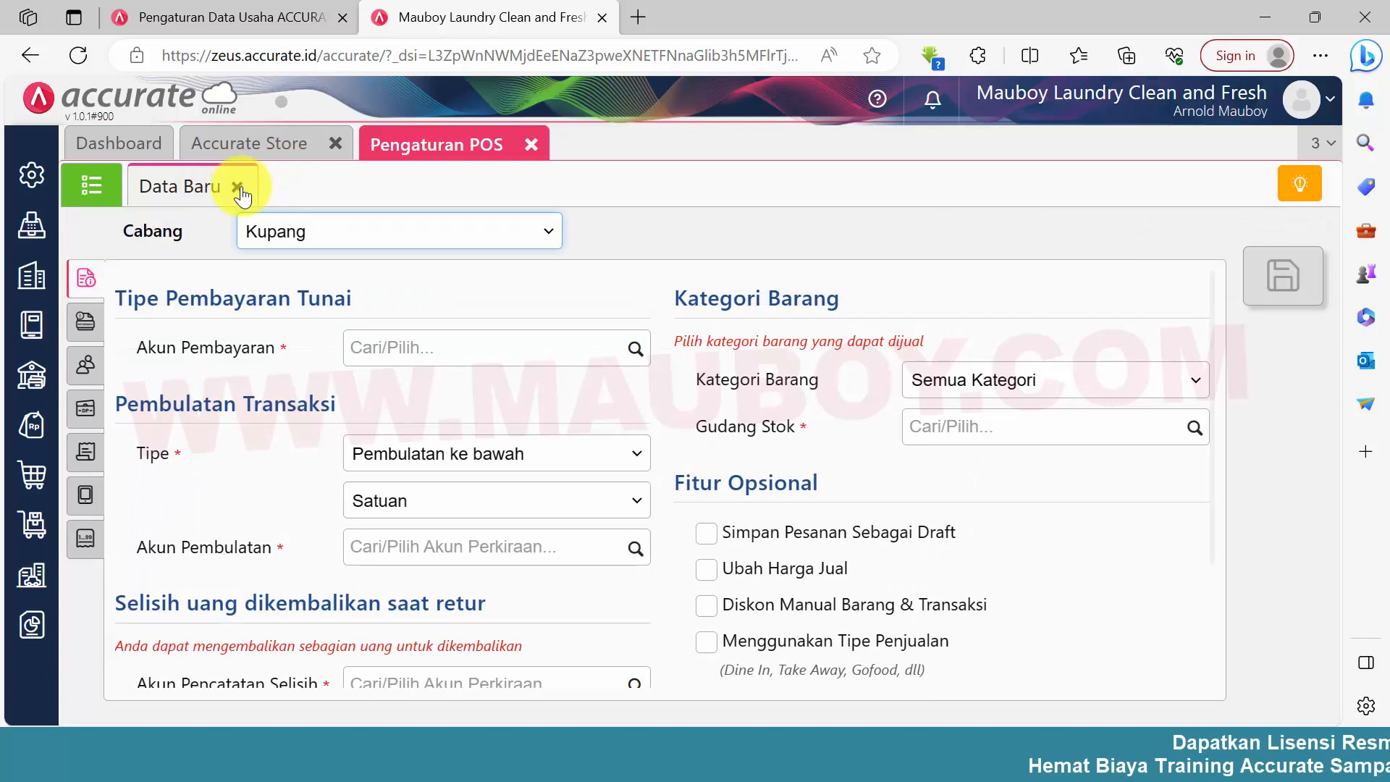
left_click(237, 188)
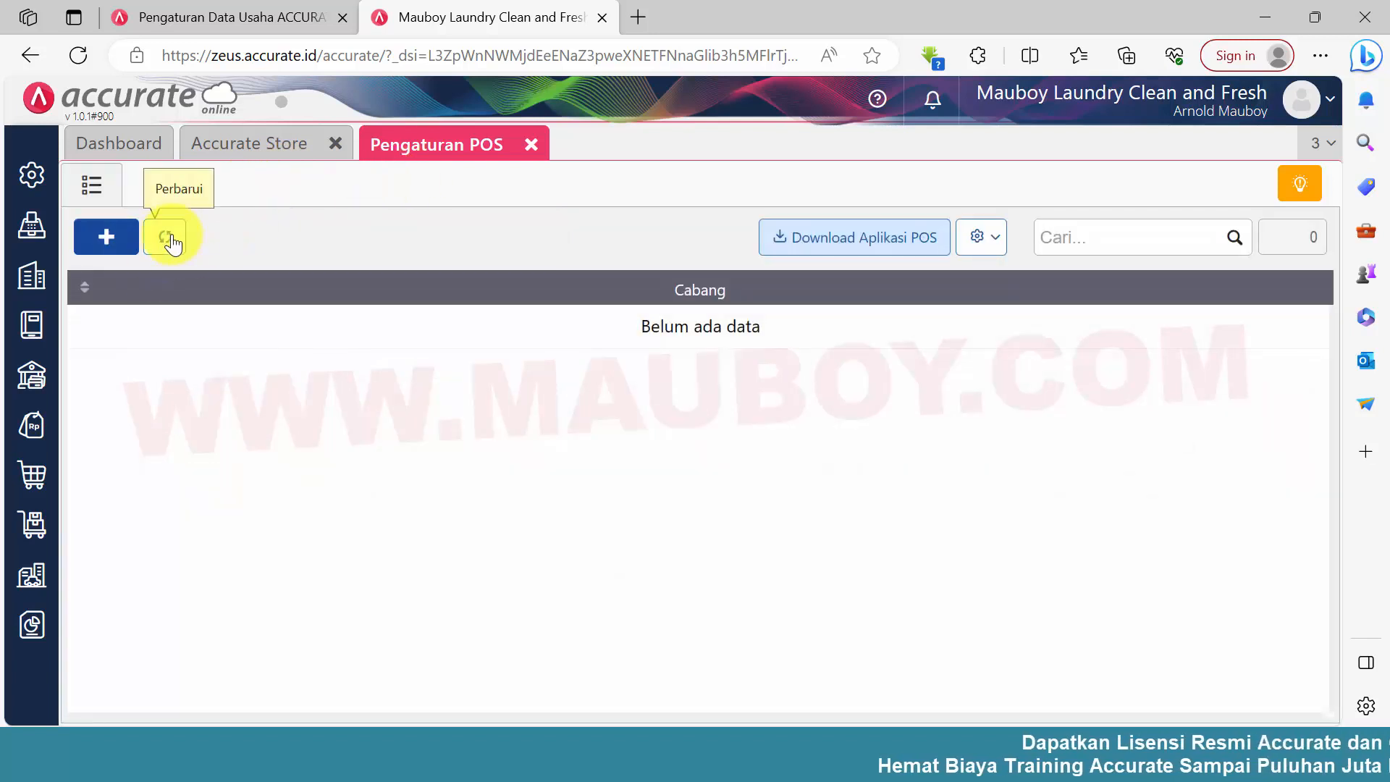
left_click(33, 230)
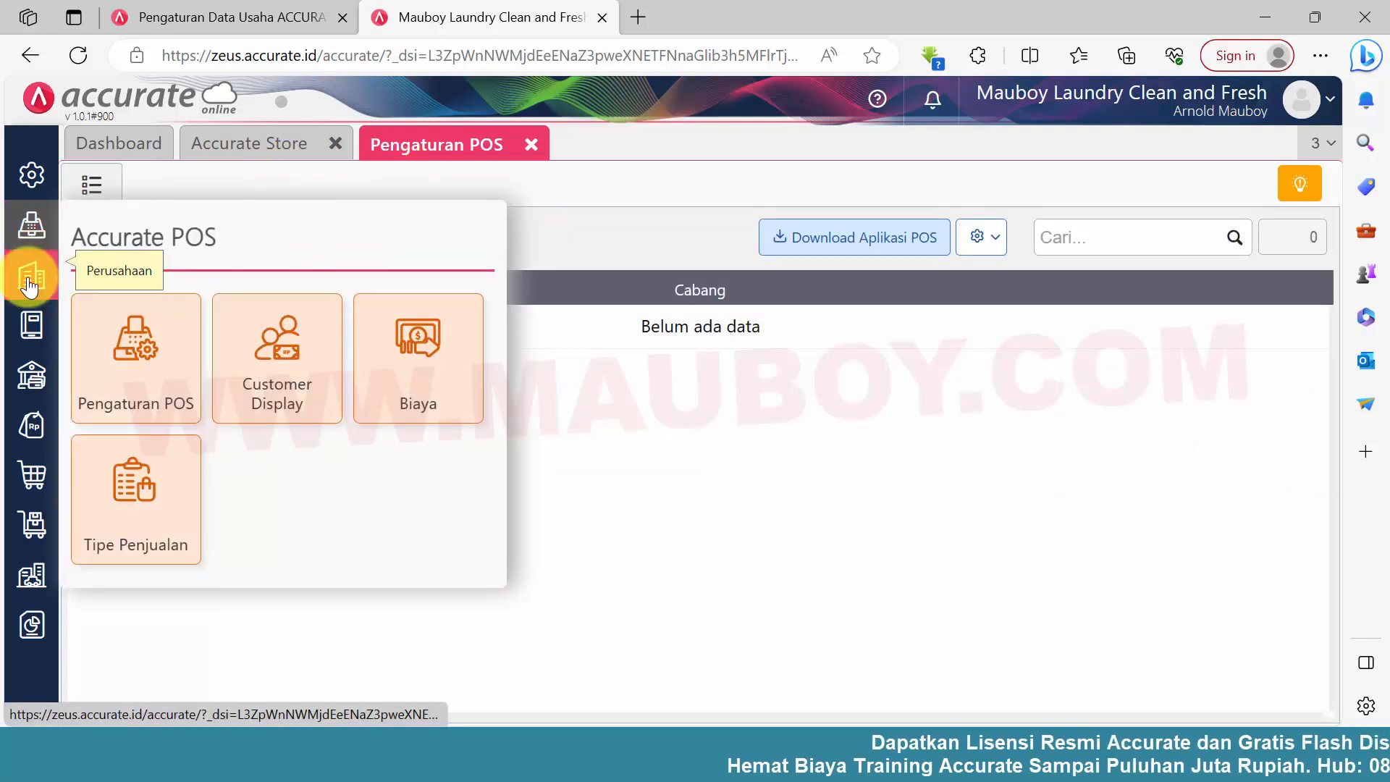
left_click(575, 215)
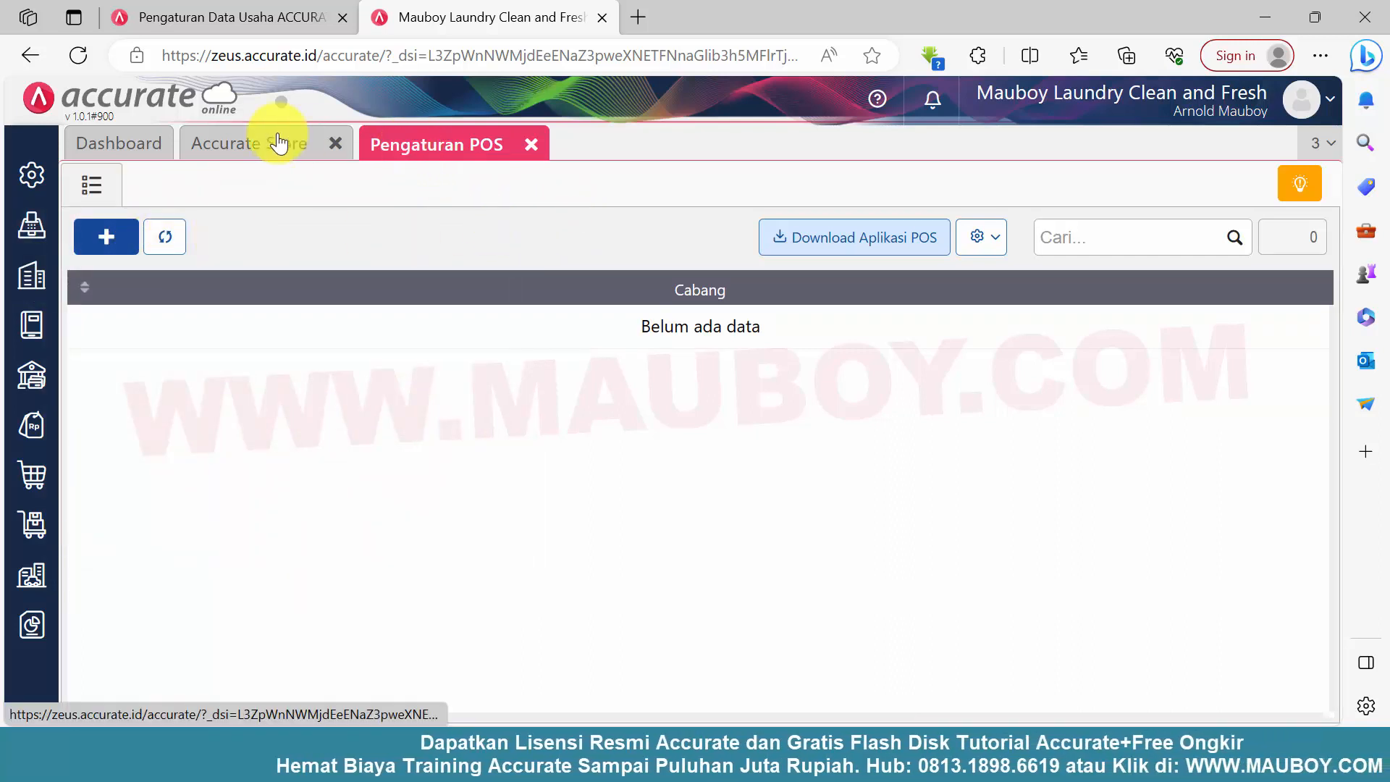
Step: Close the Accurate Store page, return to the Pengaturan POS list and view the Accurate POS module's functions again
left_click(280, 142)
left_click(338, 144)
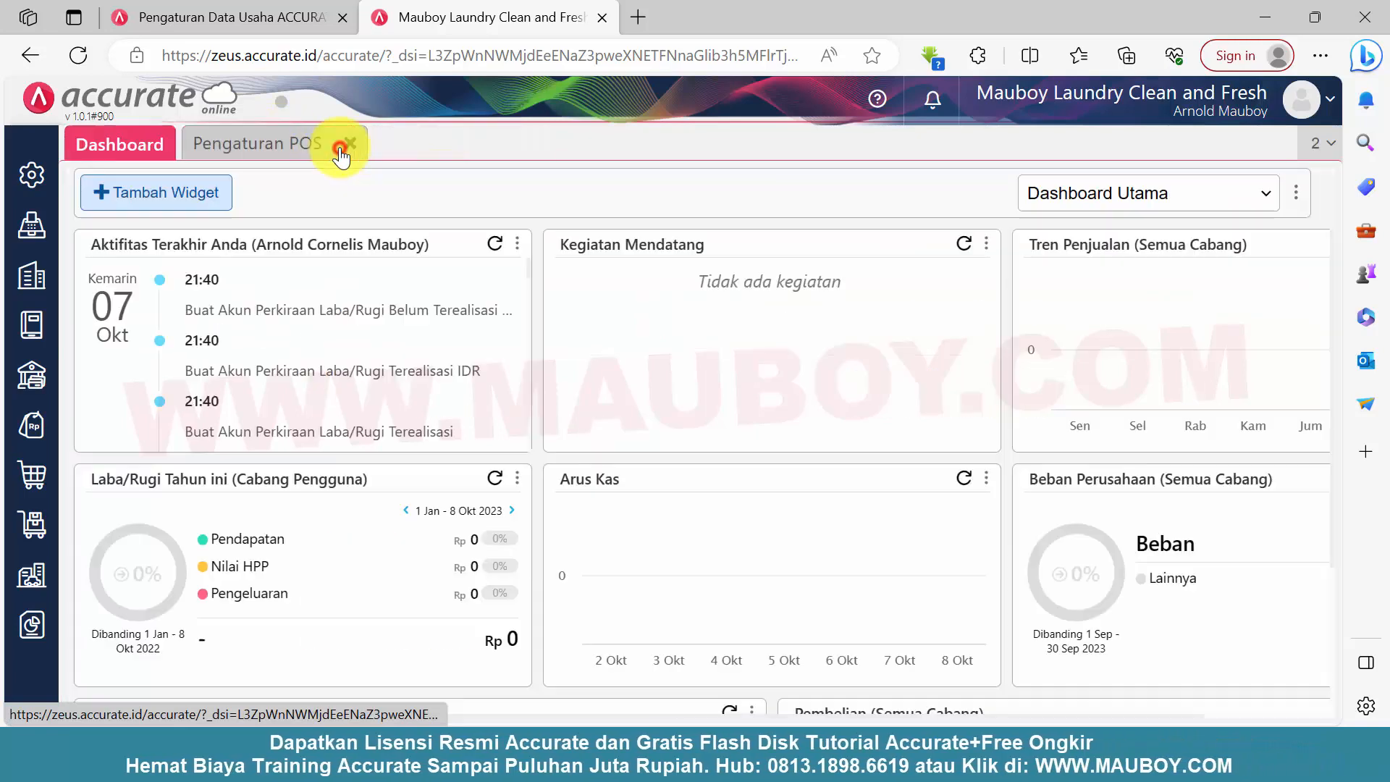
left_click(278, 151)
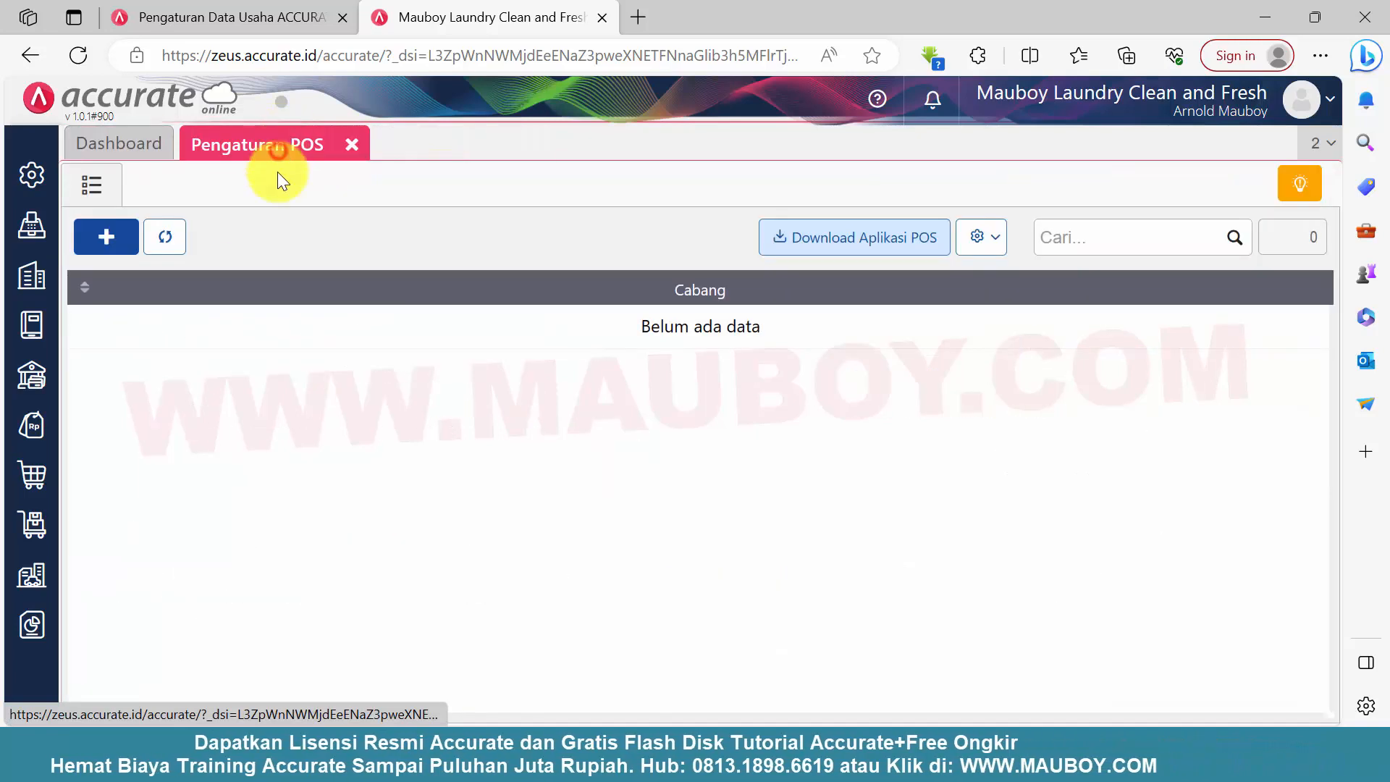
left_click(31, 226)
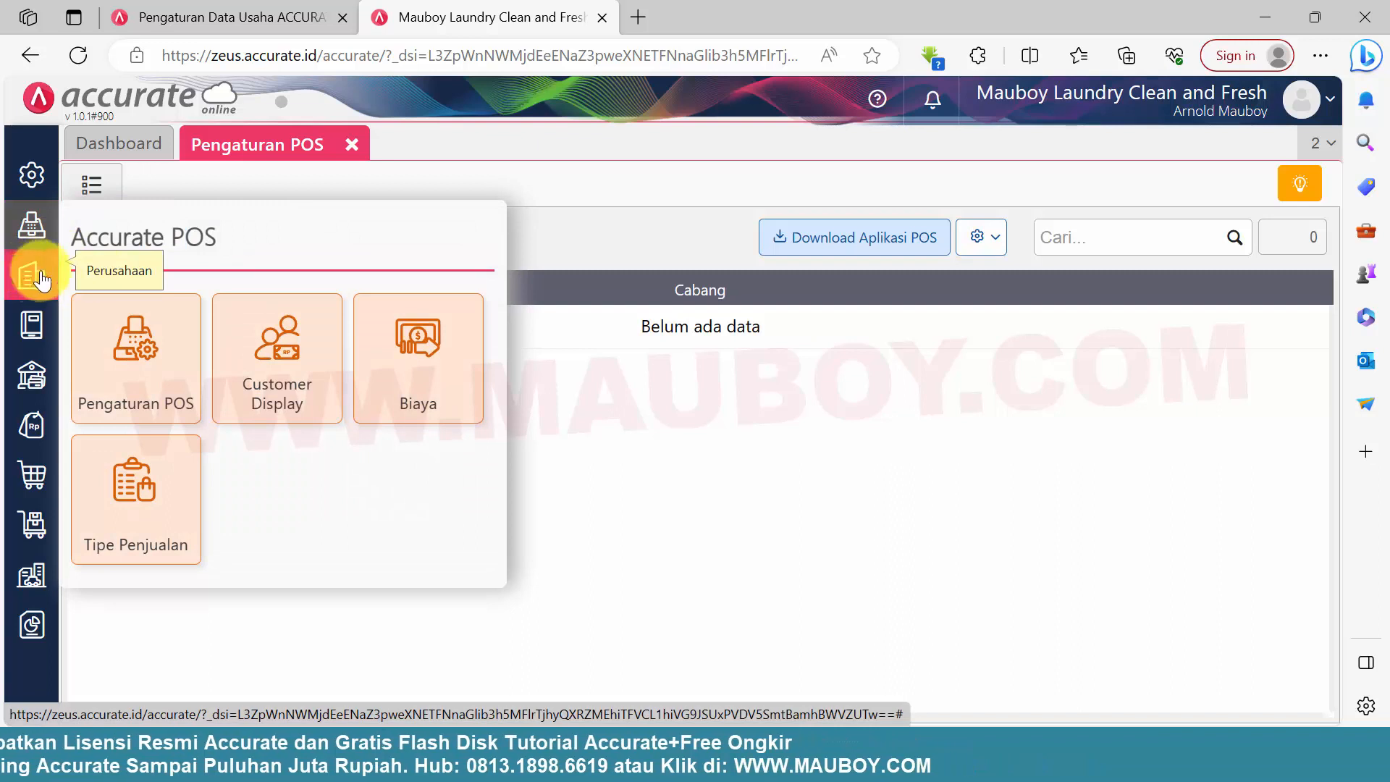
left_click(565, 234)
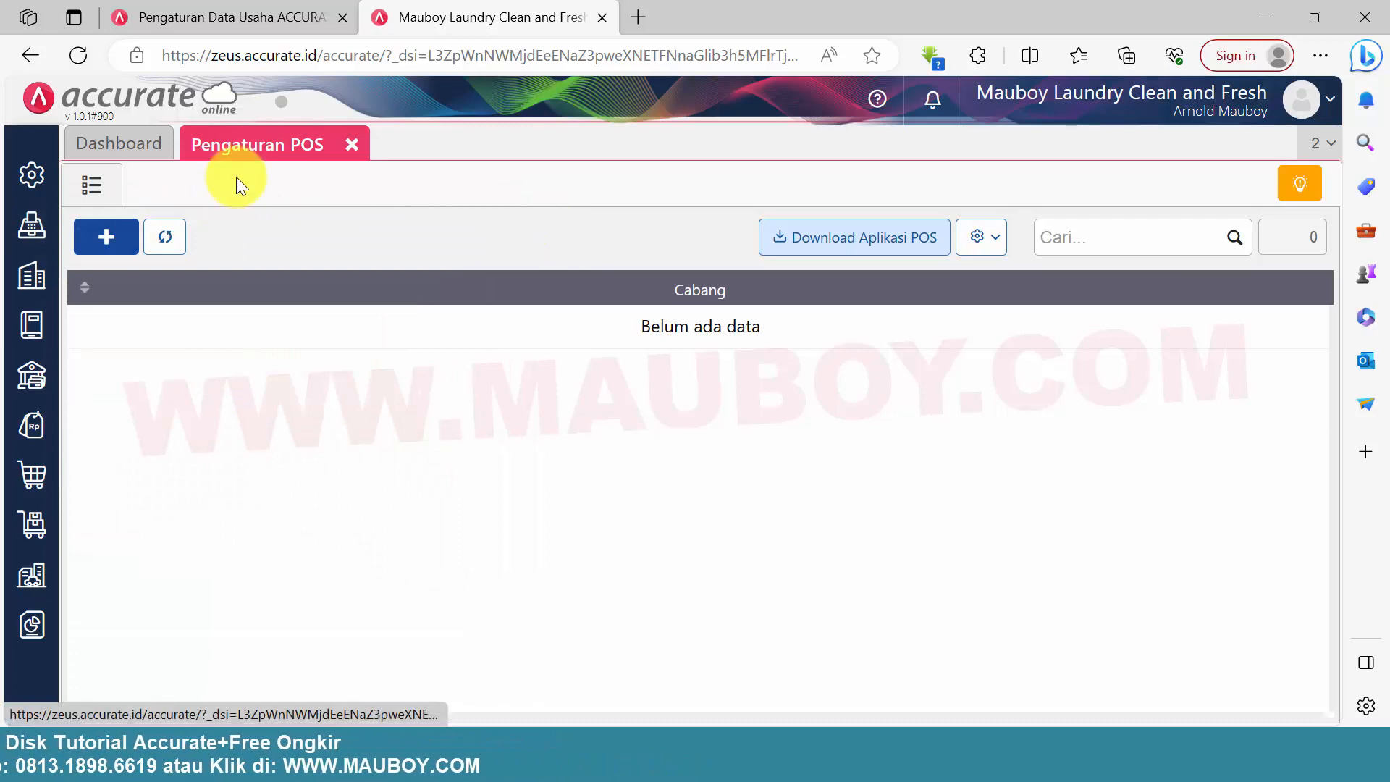
Step: Create a new POS setting for the Kupang branch with Kas Kasir Kupang as its cash payment account
left_click(108, 238)
left_click(336, 242)
left_click(337, 244)
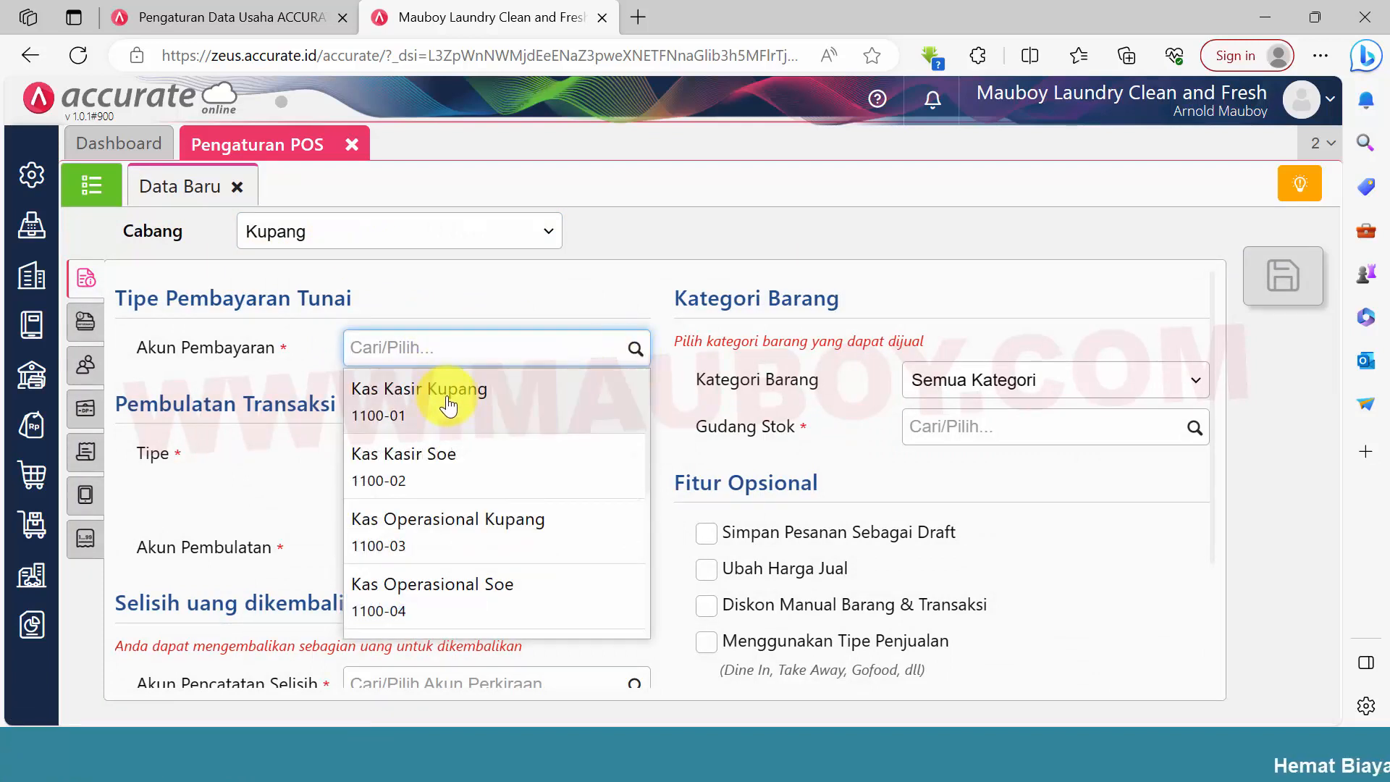
left_click(448, 400)
Step: Set transaction rounding to Pembulatan ke atas by Ratusan, with account 7101-05 Pendapatan Diluar Usaha Lainnya as Akun Pembulatan
left_click(483, 456)
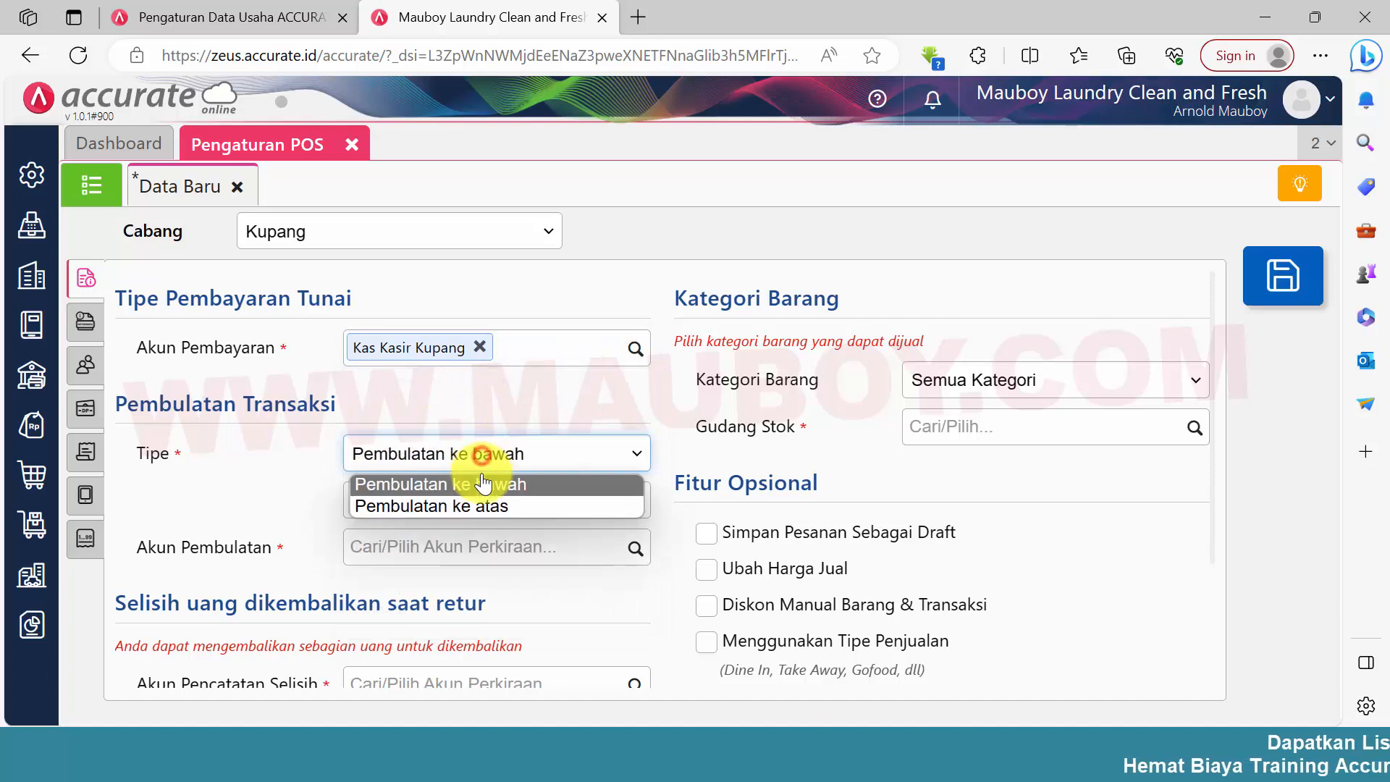
left_click(475, 506)
scroll(539, 391, "down", 2)
left_click(540, 378)
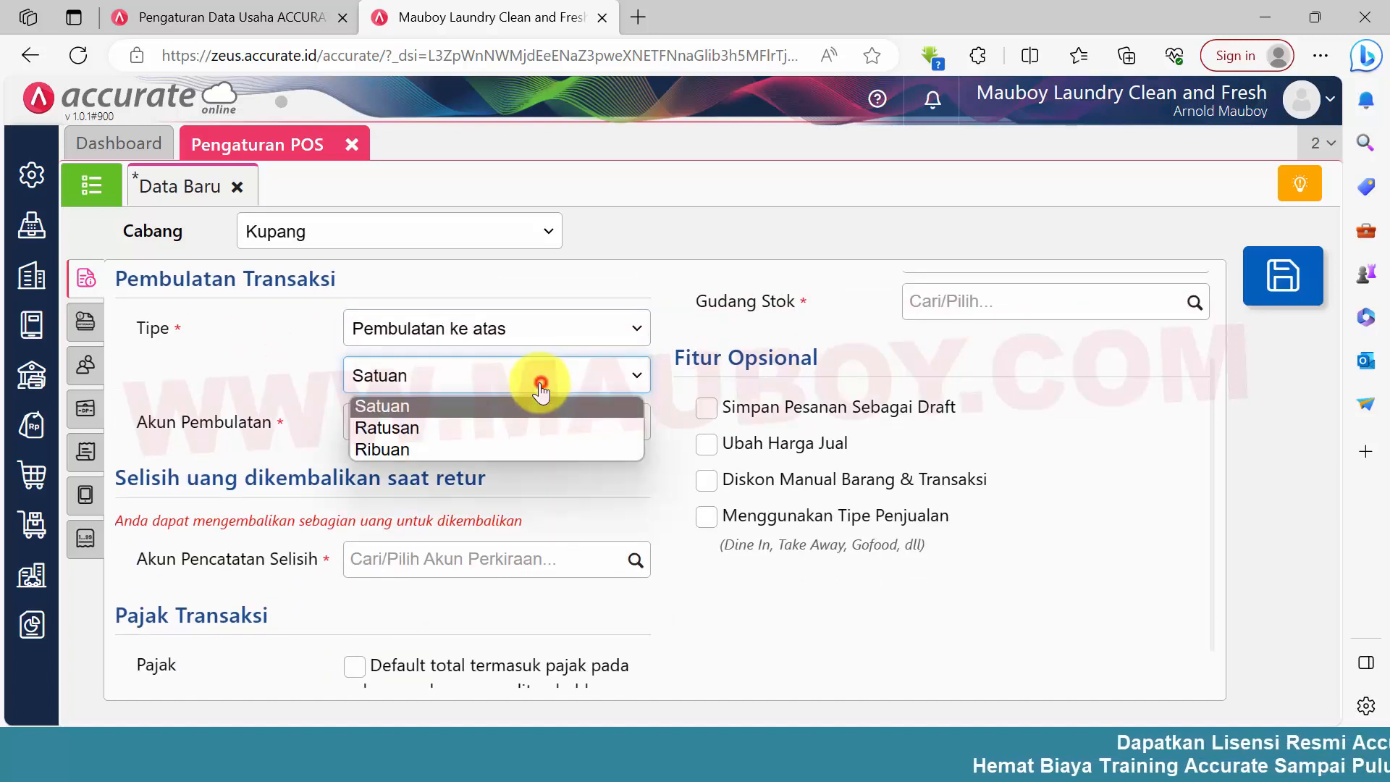
left_click(443, 426)
left_click(590, 429)
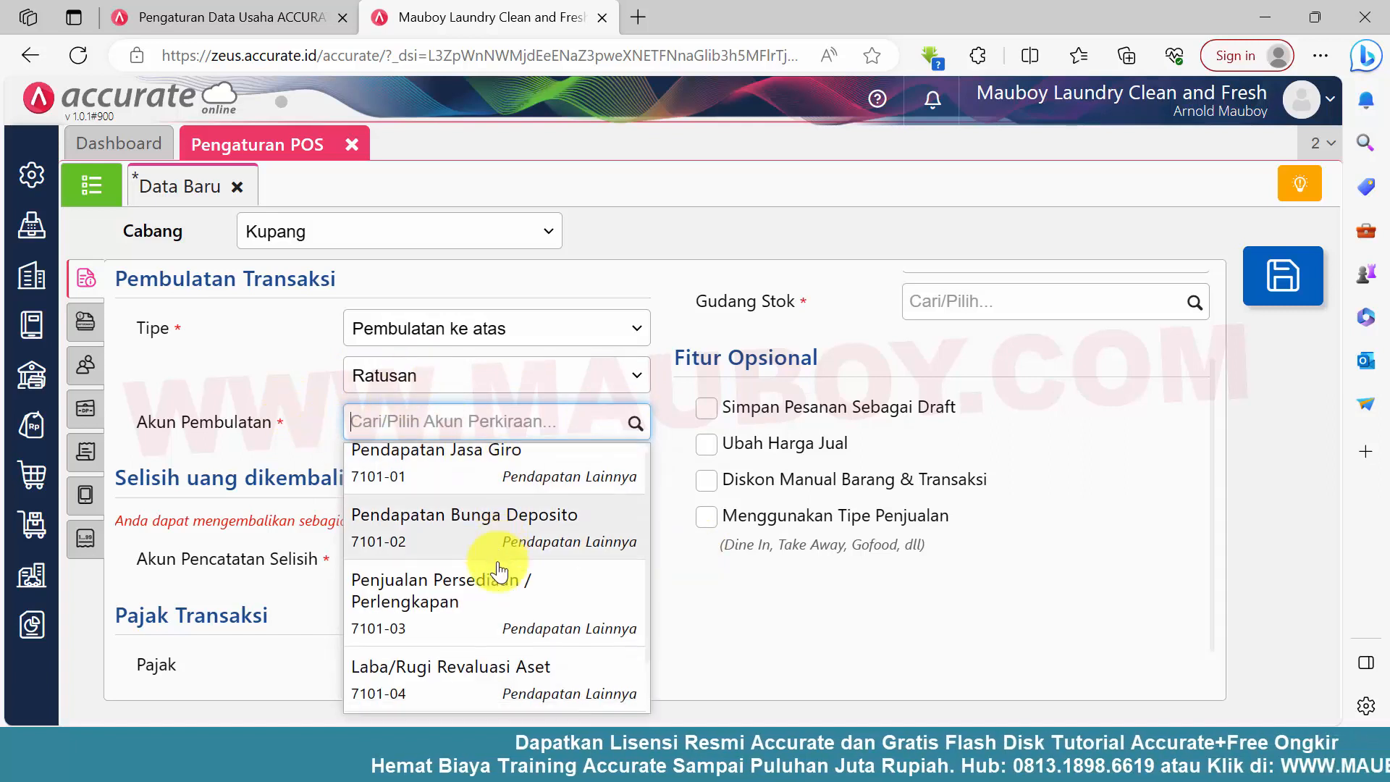
scroll(481, 572, "down", 1)
left_click(508, 677)
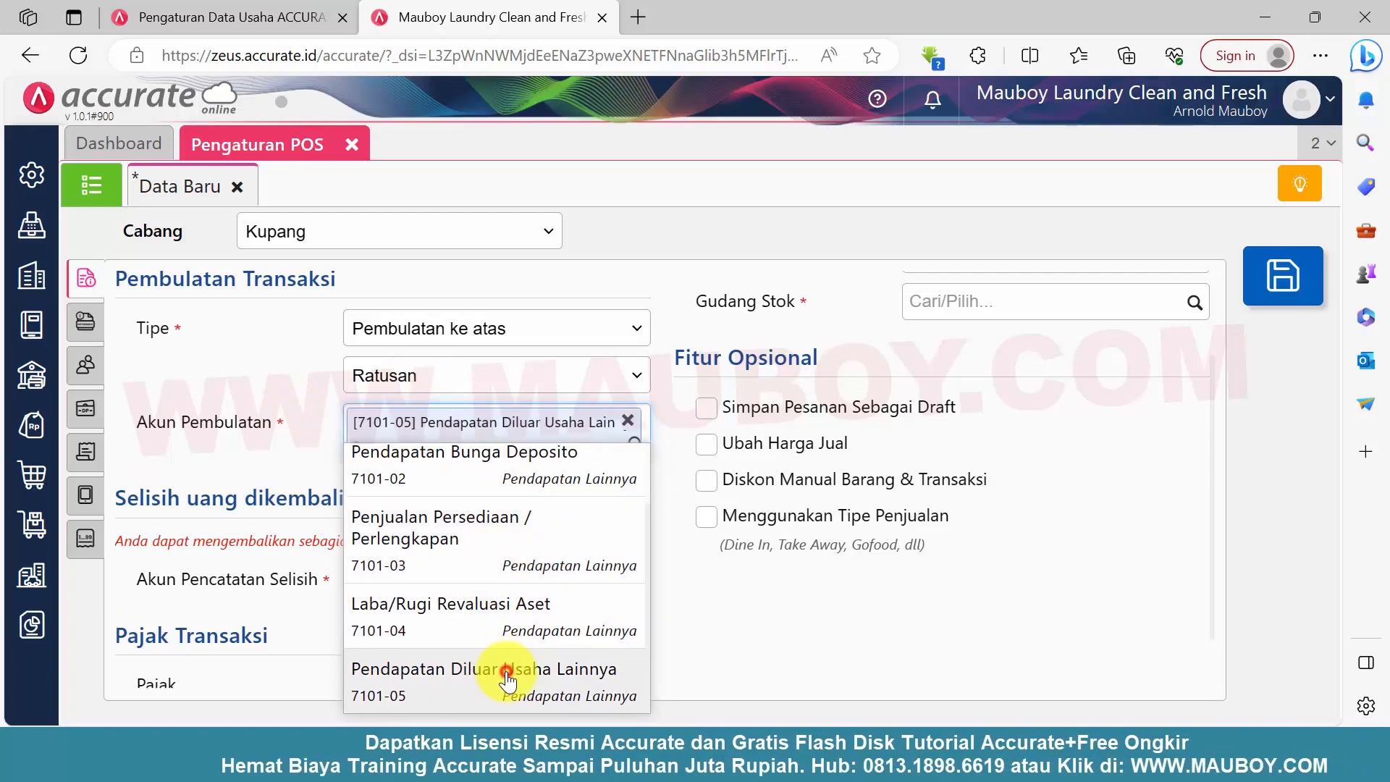
left_click(420, 375)
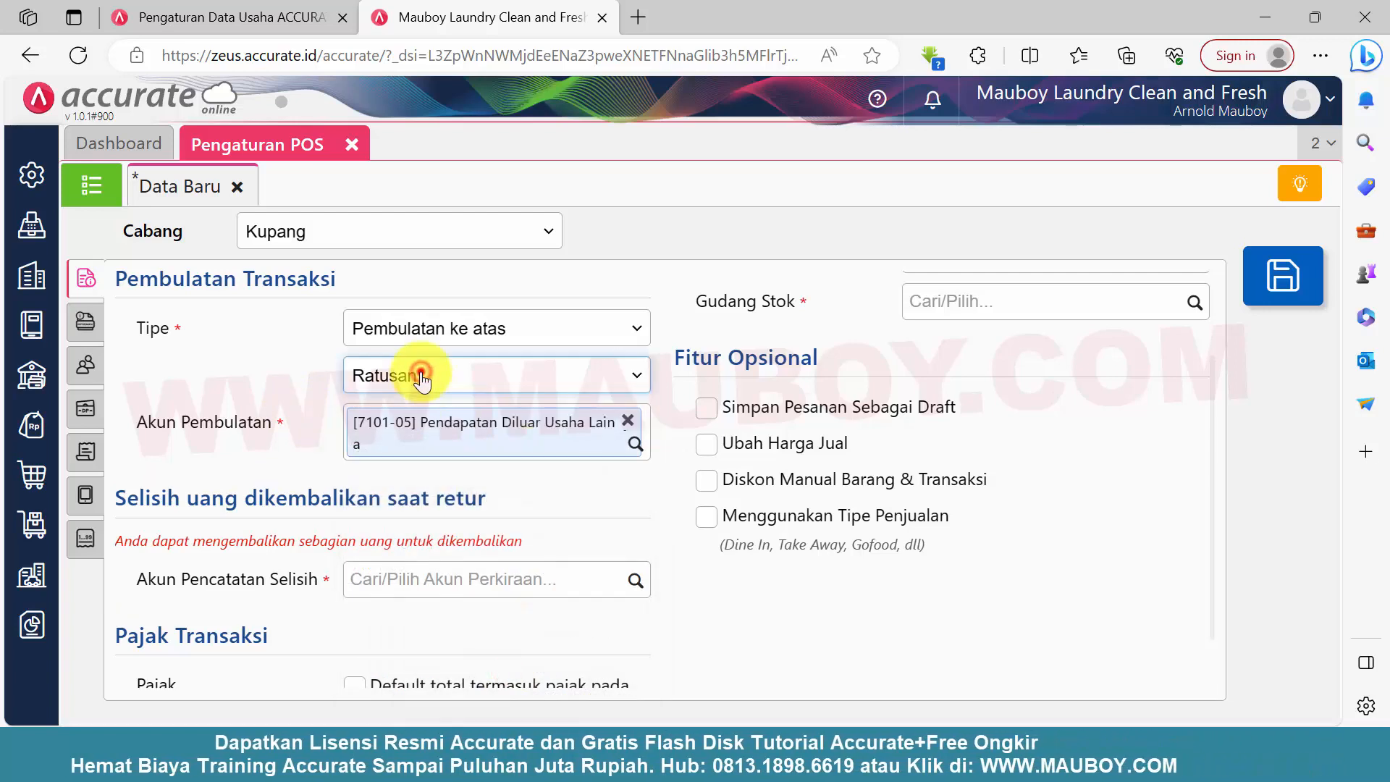
Step: Find the Pendapatan accounts and assign 7101-05 Pendapatan Diluar Usaha Lainnya as the Akun Pencatatan Selisih for returns
scroll(348, 492, "down", 1)
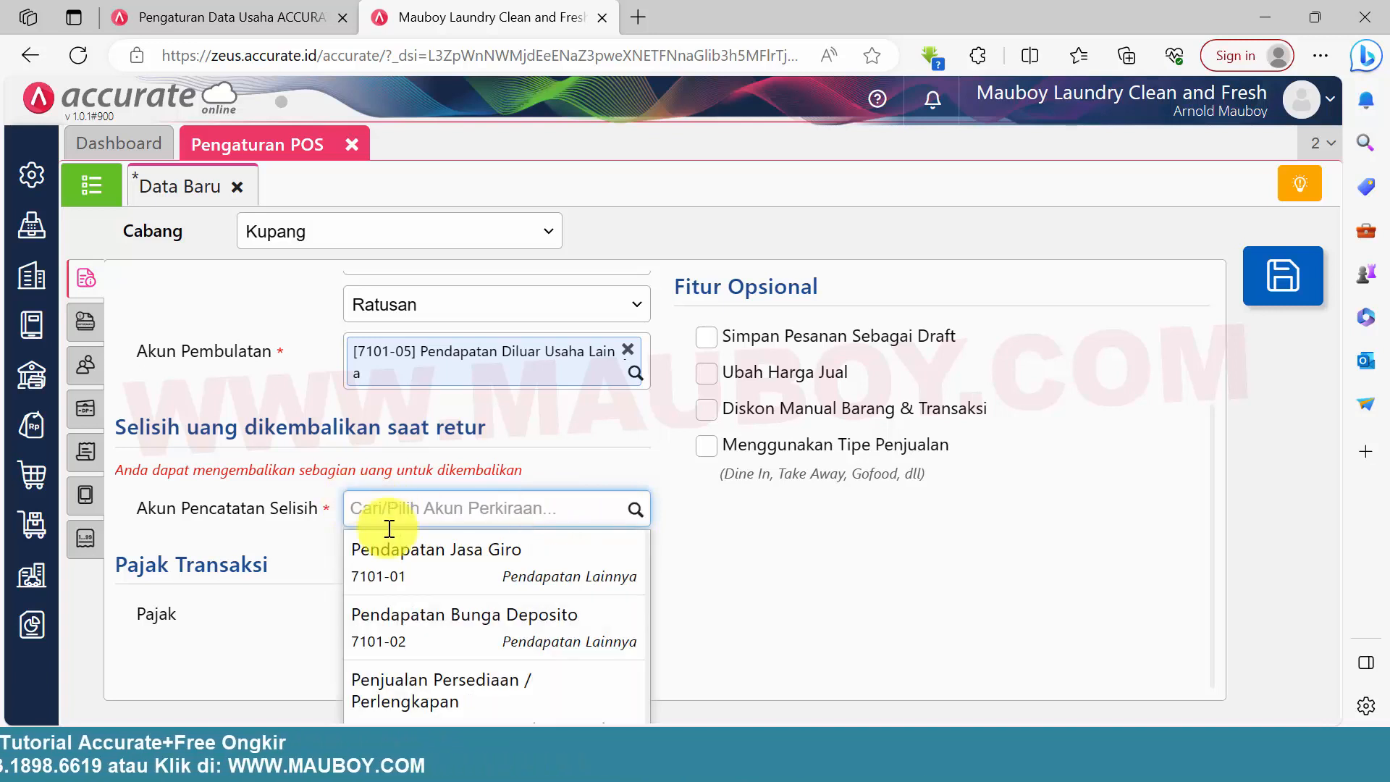
scroll(459, 630, "down", 1)
scroll(497, 638, "up", 1)
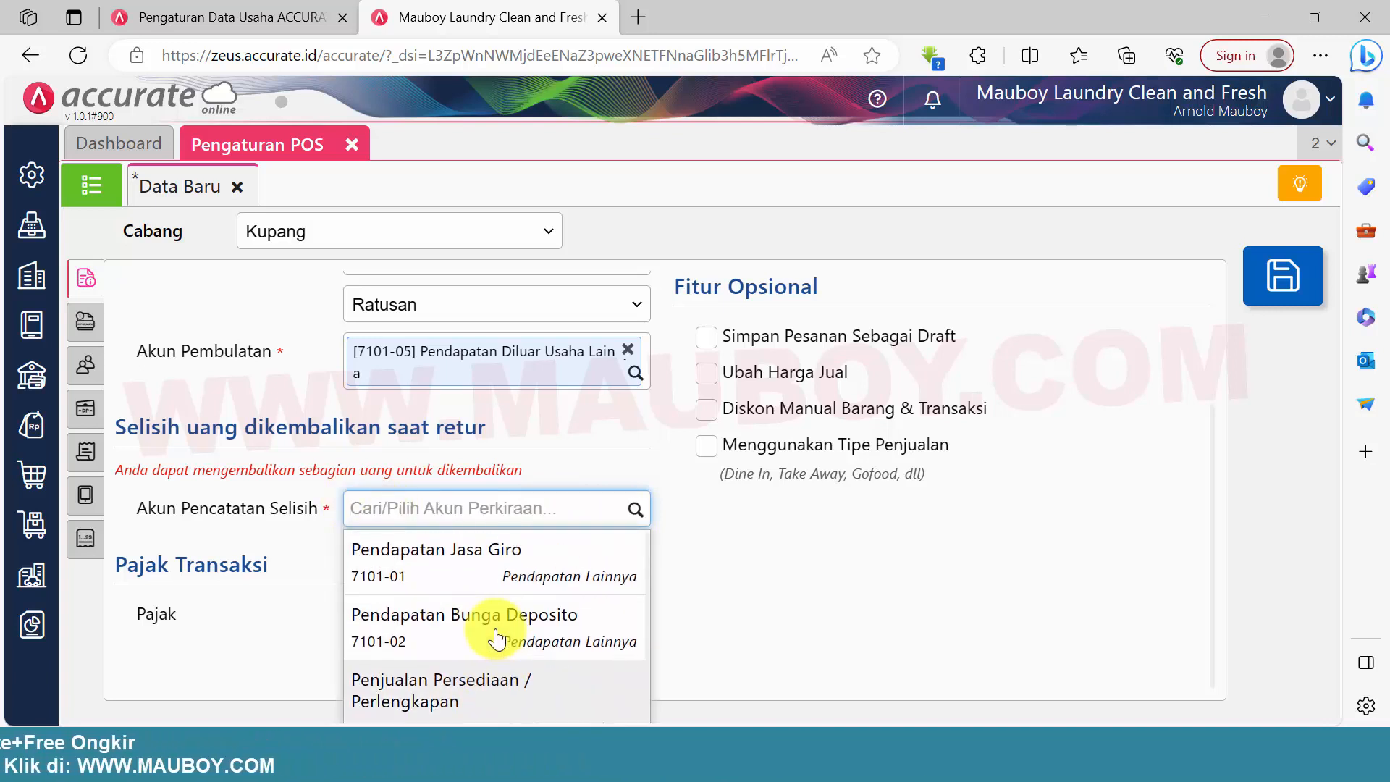
scroll(498, 637, "down", 1)
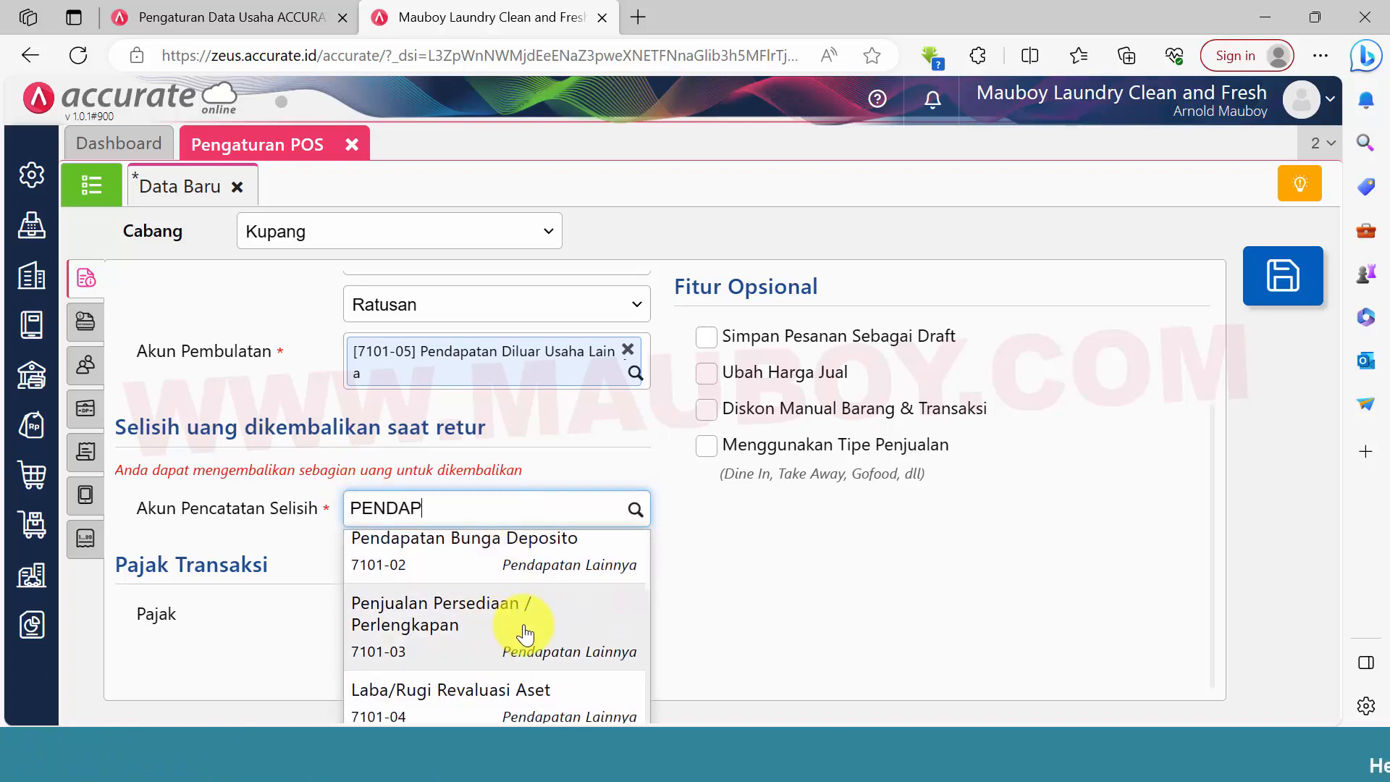
type("ATAN")
left_click(516, 681)
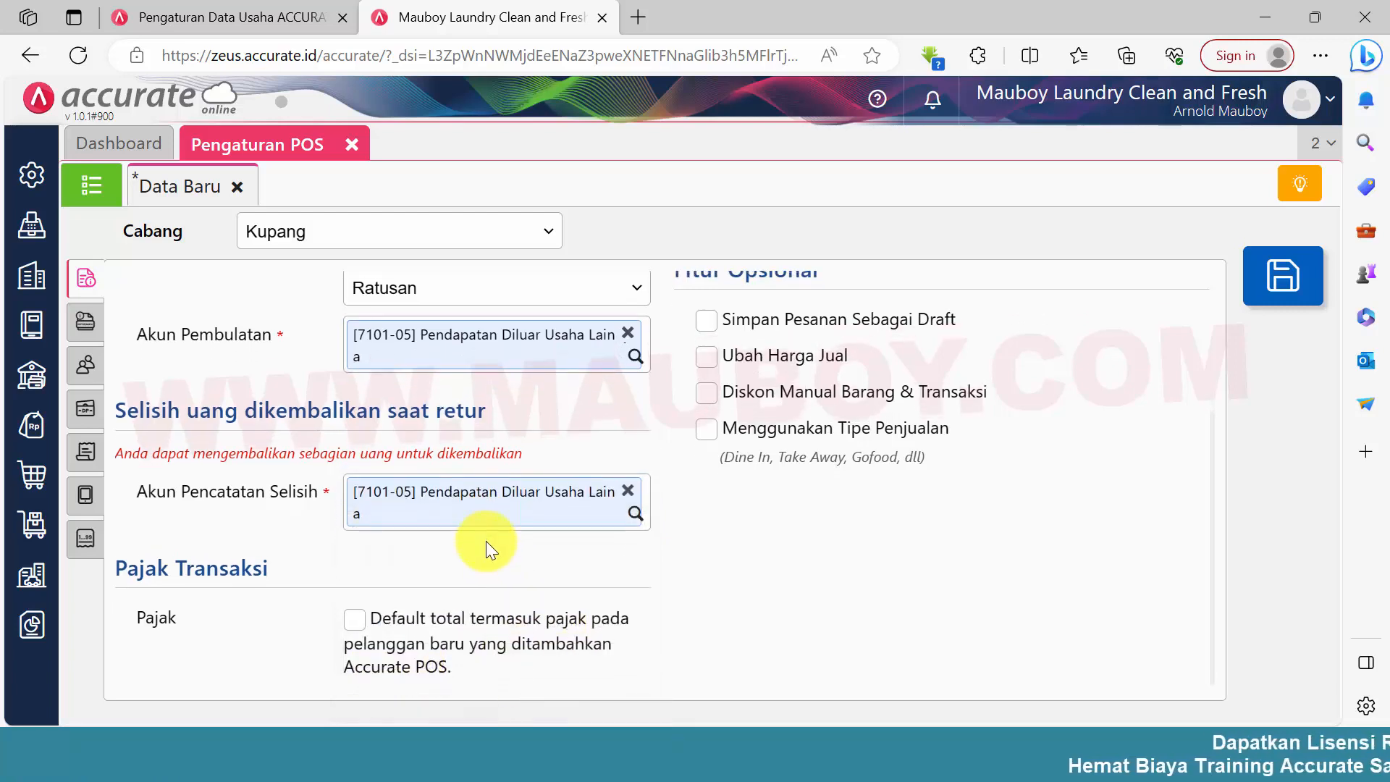
Step: Set Kupang as the Gudang Stok for the POS setting
scroll(406, 594, "up", 3)
scroll(351, 626, "down", 3)
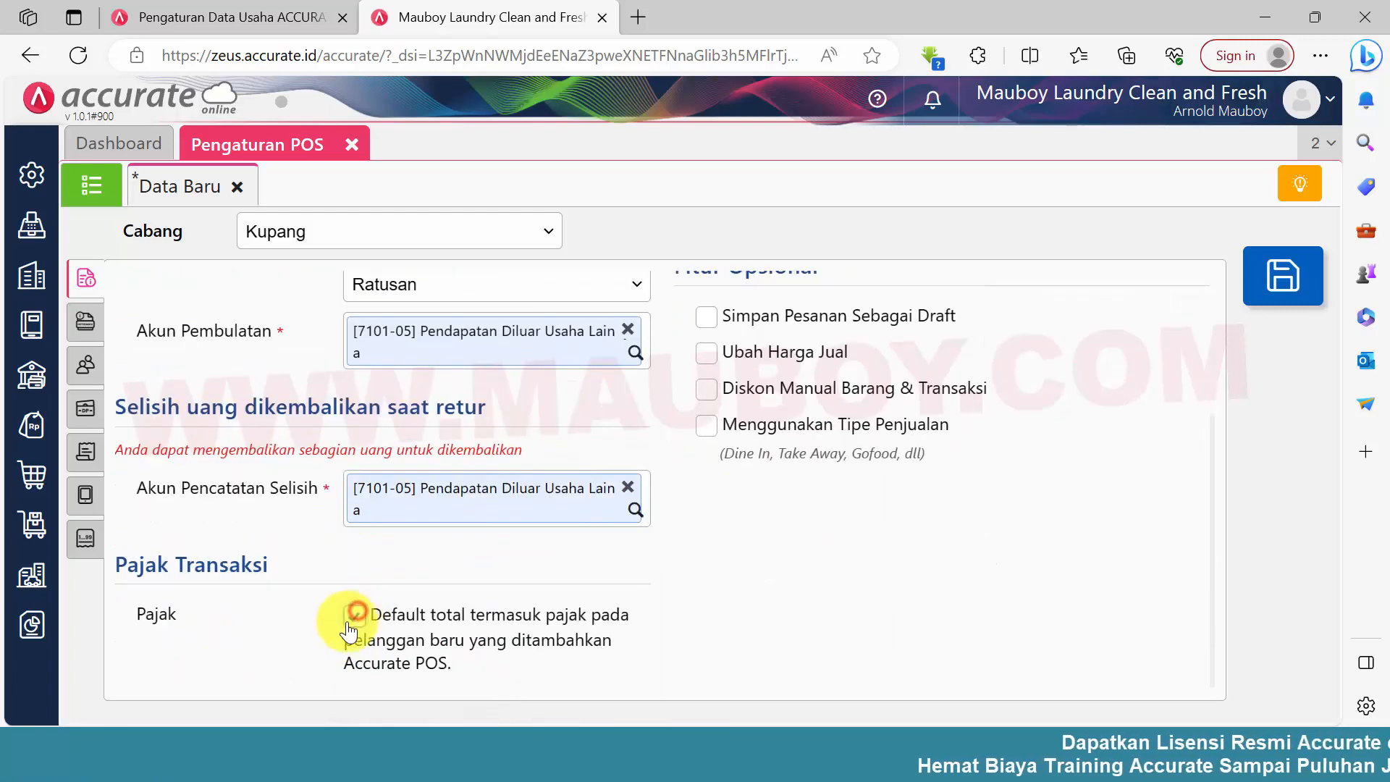
scroll(535, 581, "up", 3)
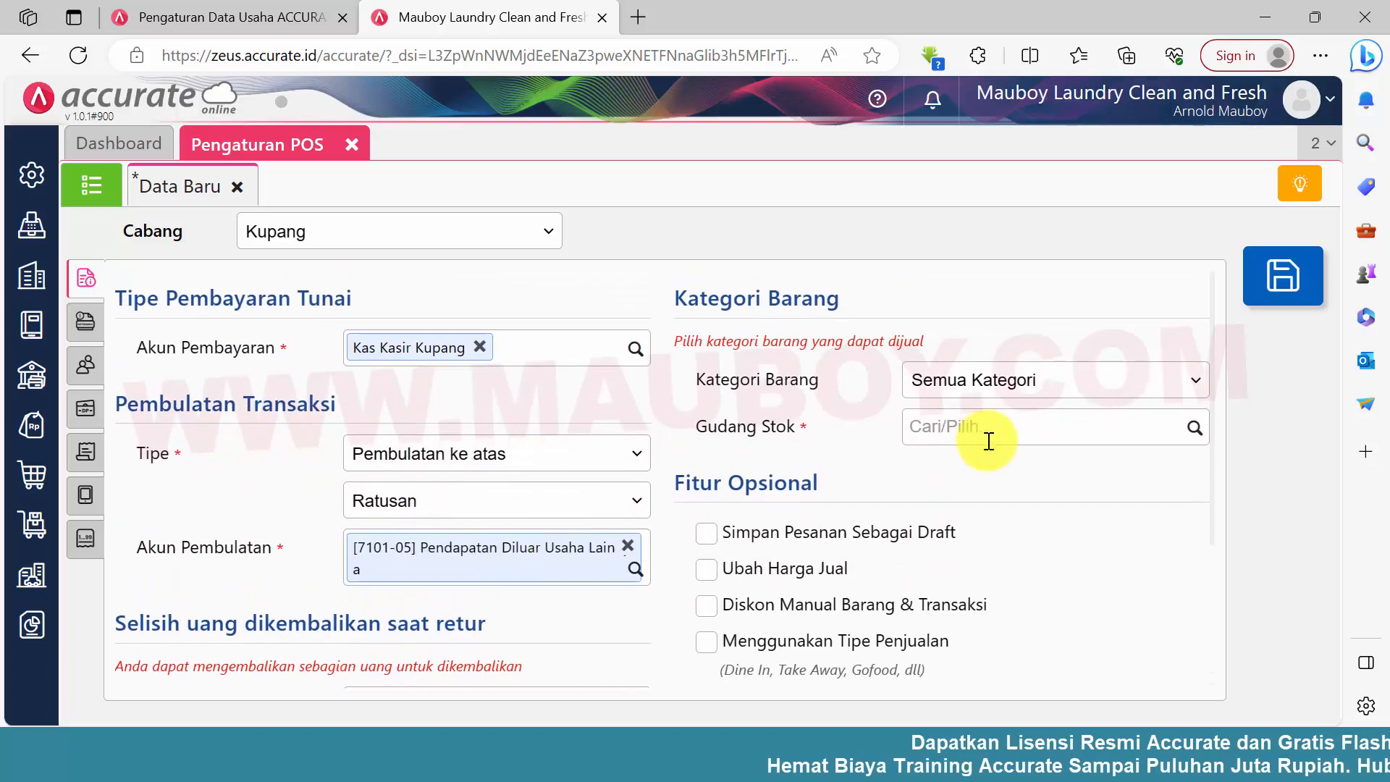
left_click(1194, 428)
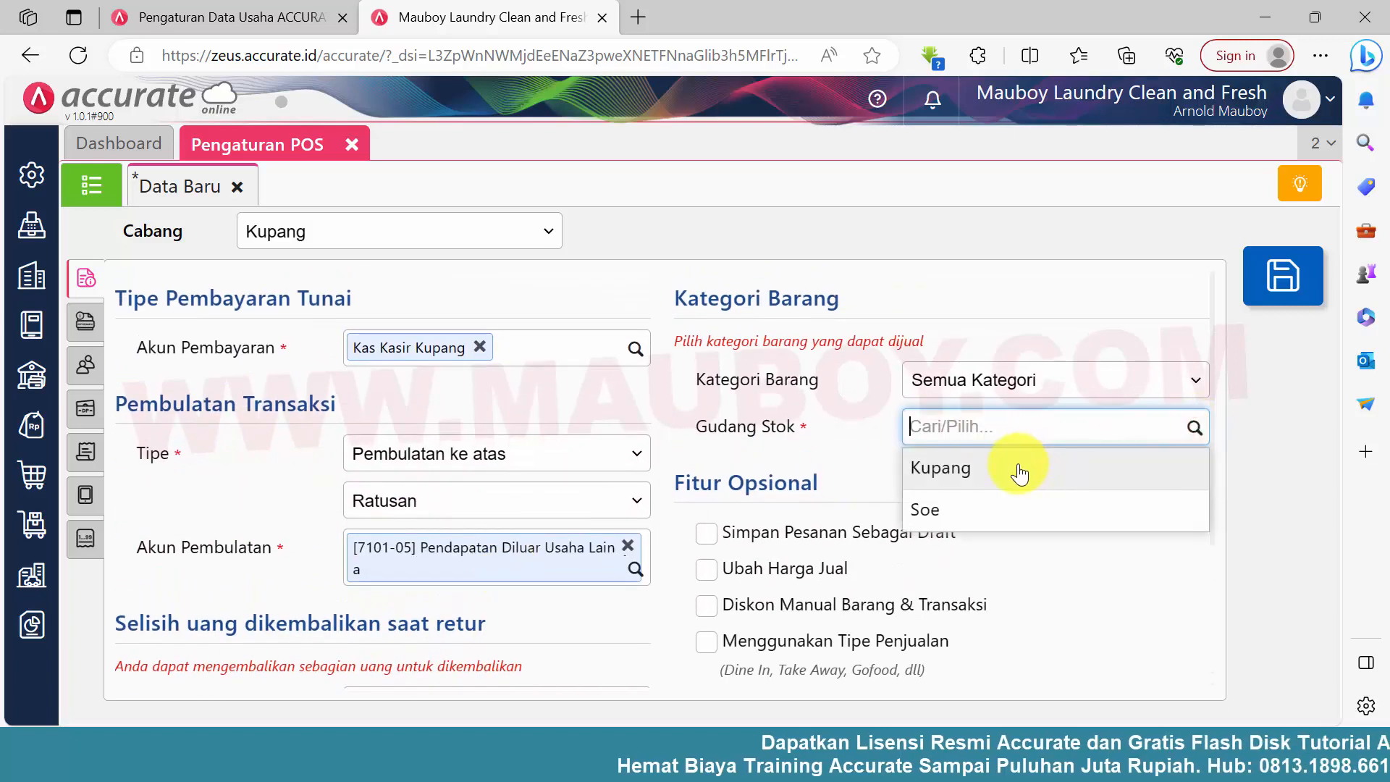
left_click(1019, 471)
Step: Enable the optional features Simpan Pesanan Sebagai Draft, Ubah Harga Jual and Diskon Manual Barang & Transaksi
scroll(992, 471, "down", 2)
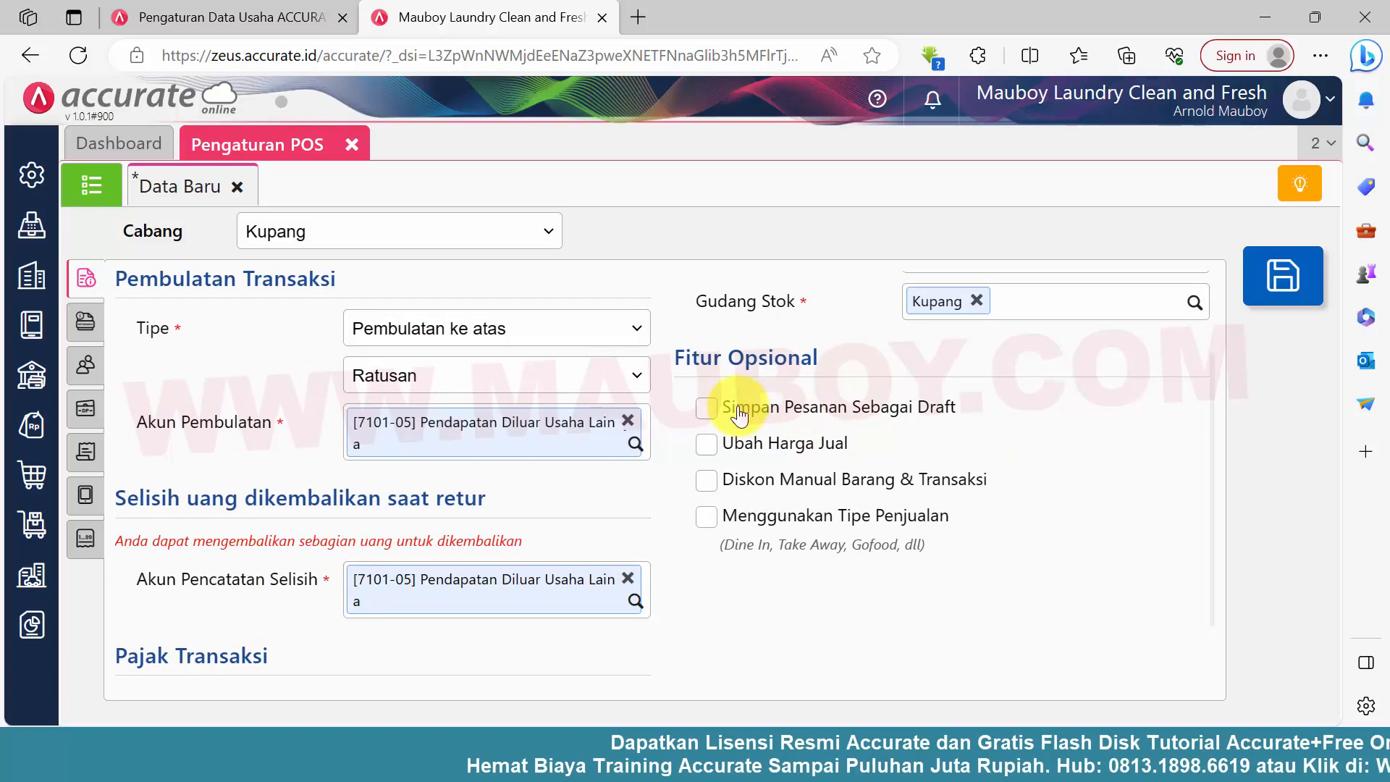
left_click(706, 408)
left_click(706, 443)
left_click(706, 479)
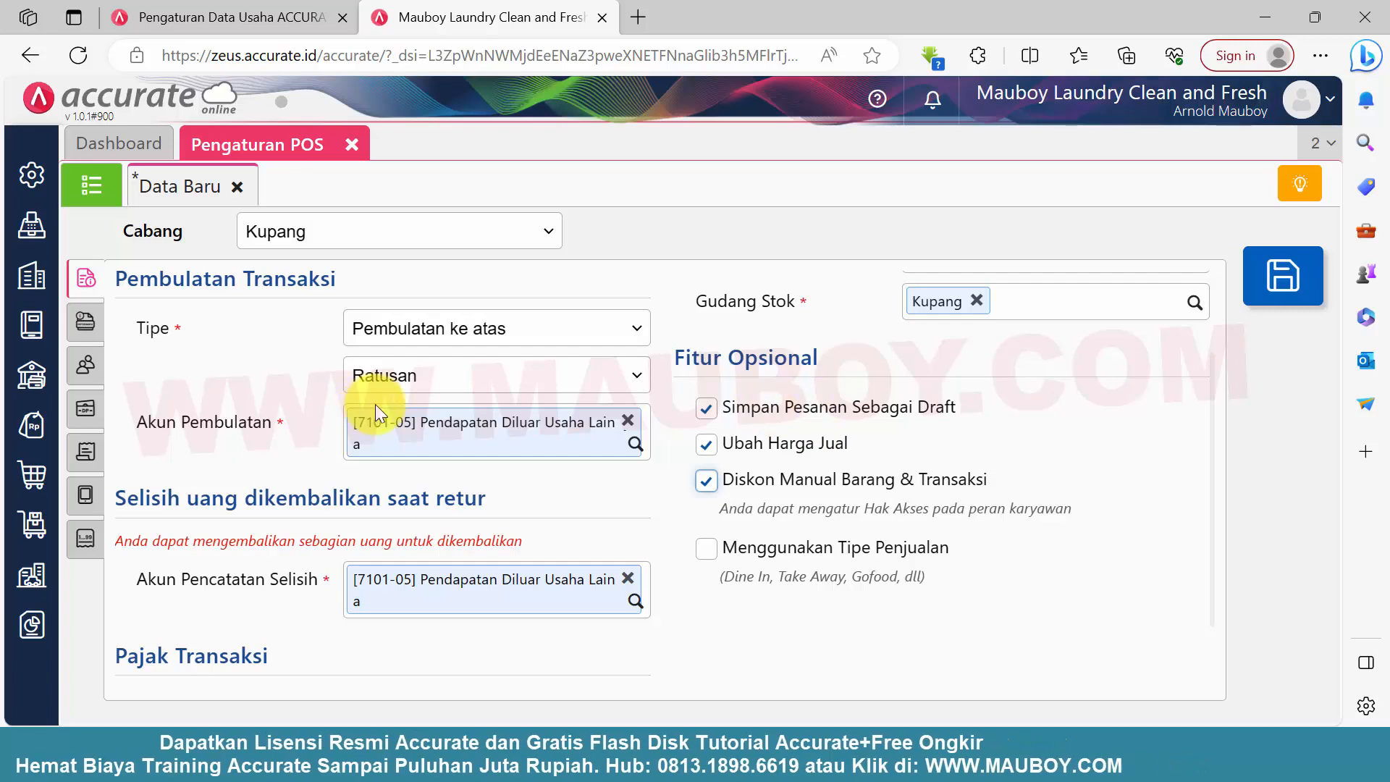
scroll(375, 404, "up", 2)
Step: Set the stock-check Gudang to Kupang, add Member to Kategori Harga and Kategori Diskon, and choose Beri peringatan jika stok tidak cukup
left_click(86, 324)
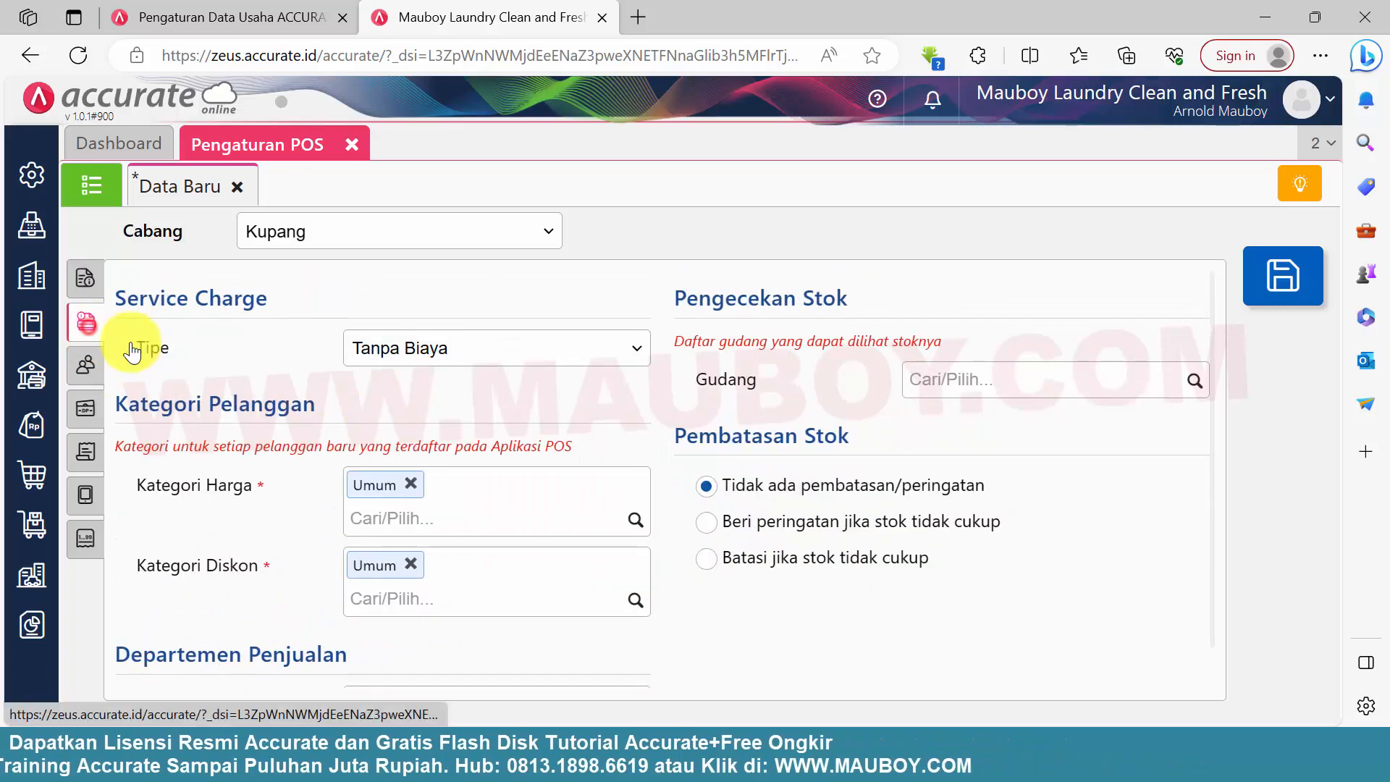
left_click(441, 350)
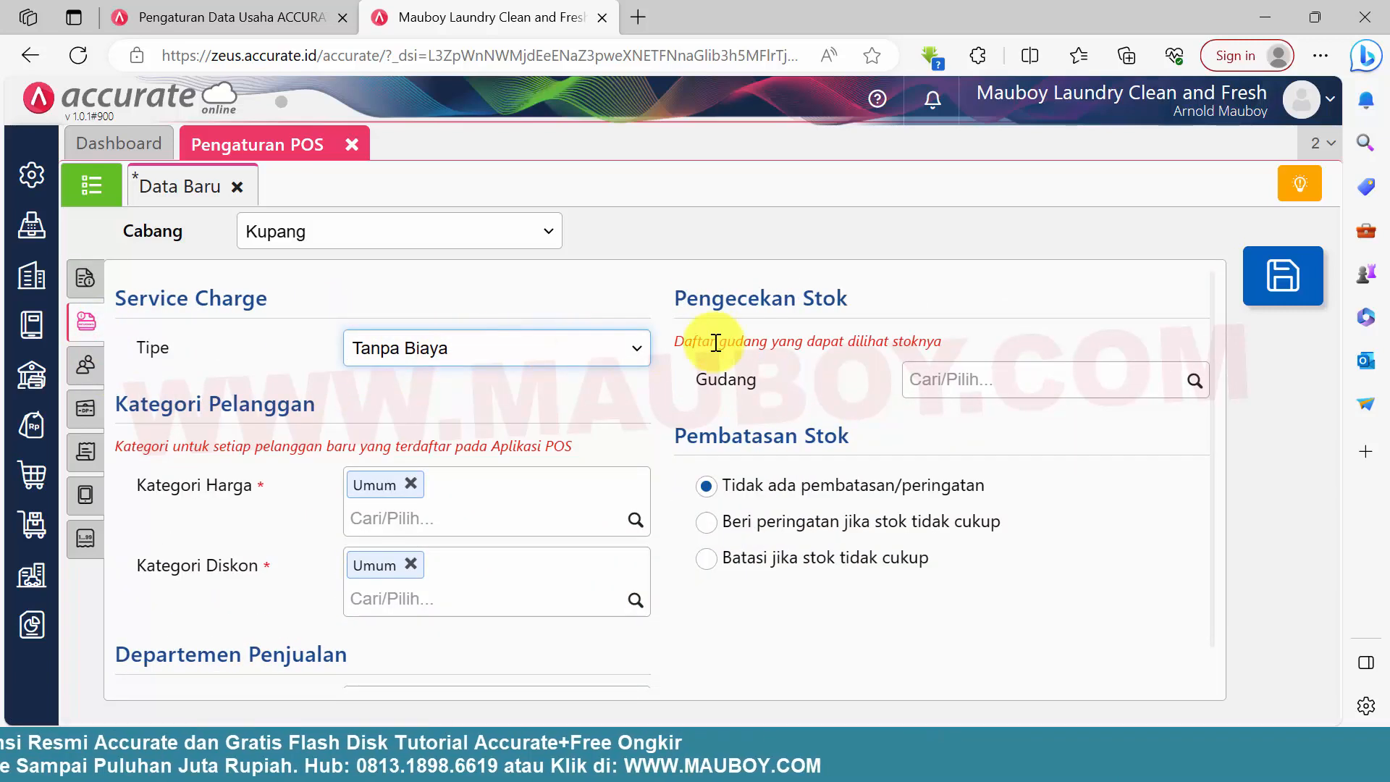
left_click(272, 298)
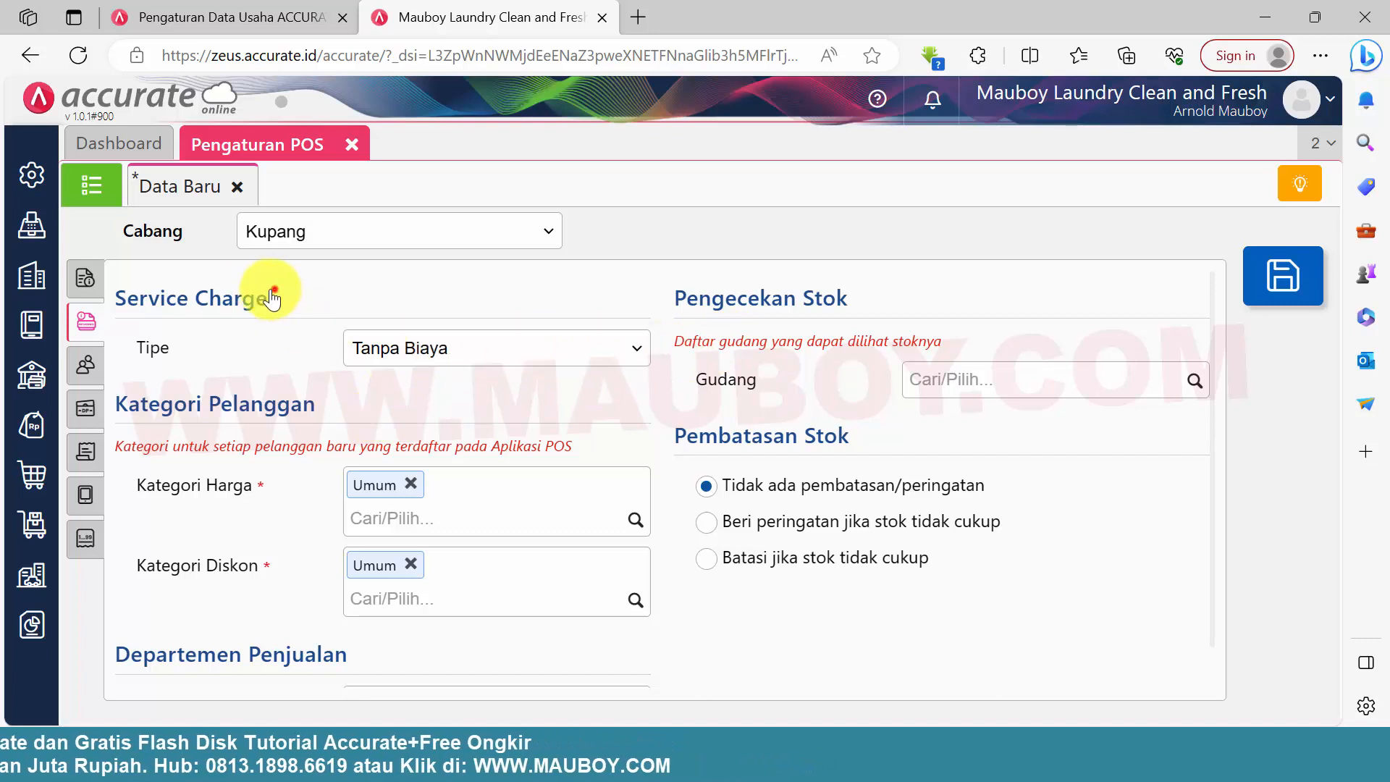
left_click_drag(272, 297, 120, 304)
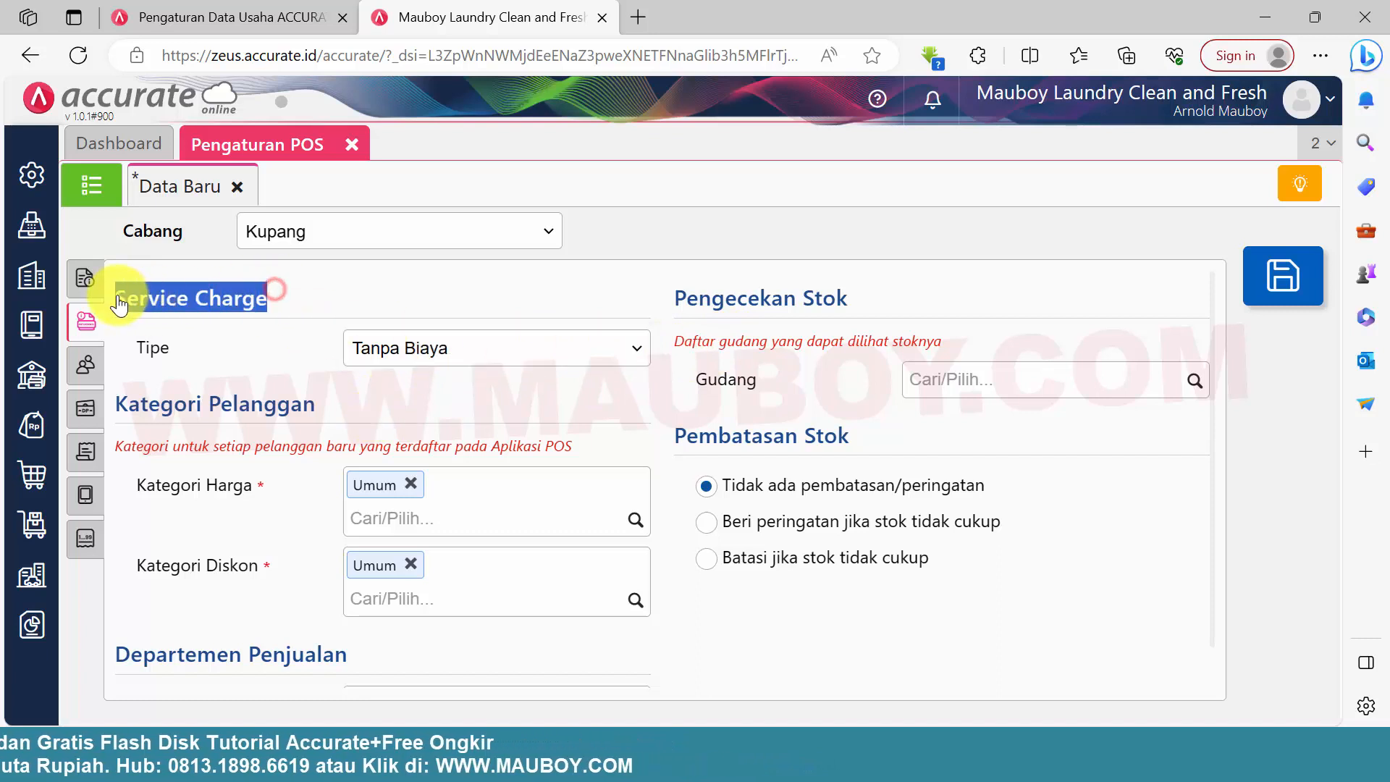
left_click(1194, 379)
left_click(1023, 423)
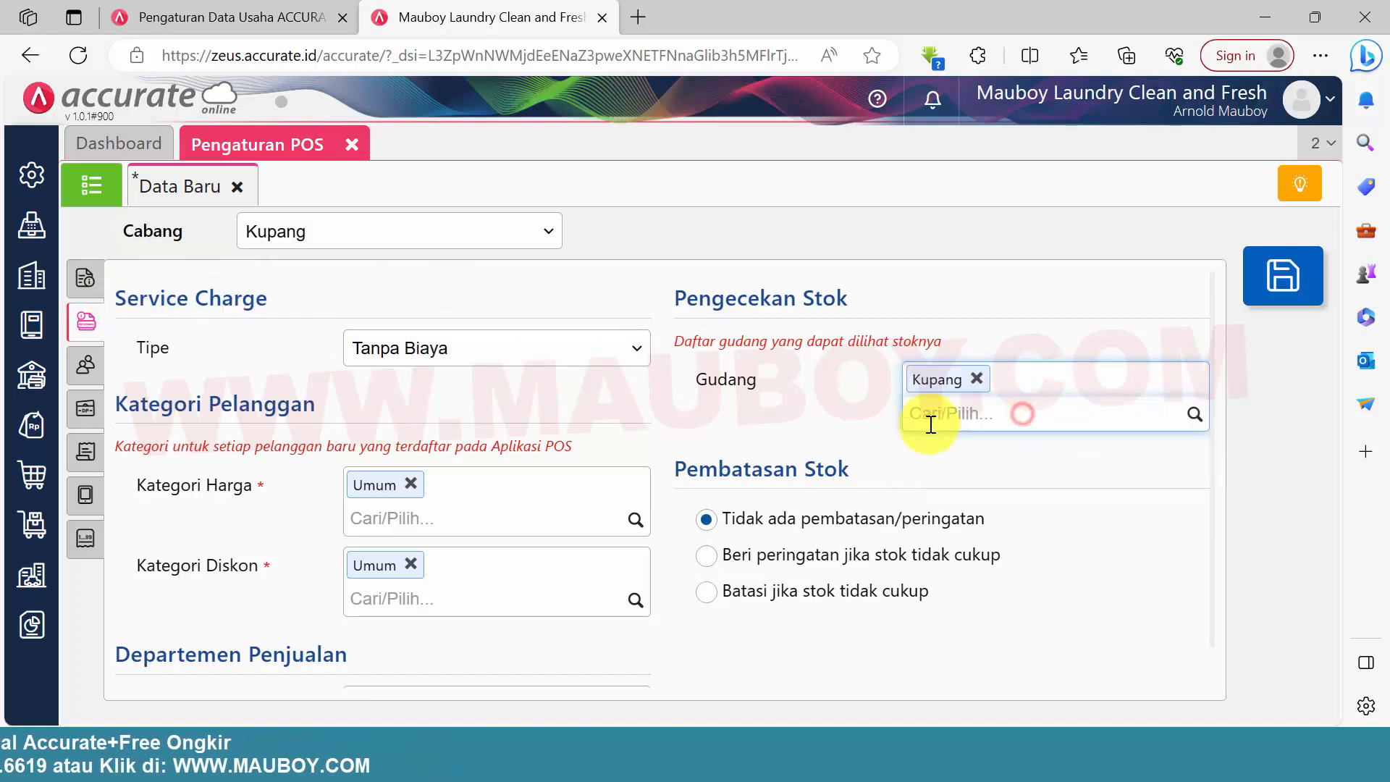
scroll(433, 517, "down", 1)
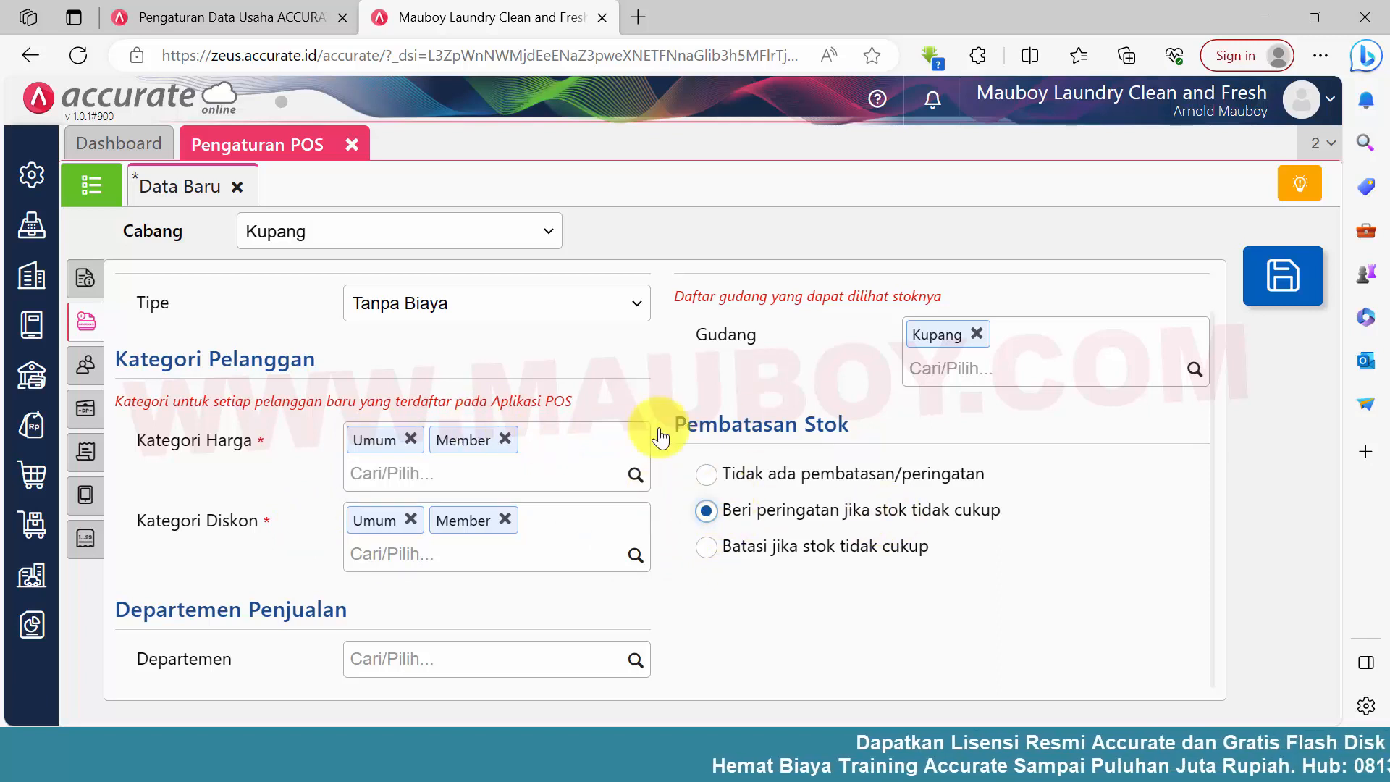
Step: Open the POS login employee settings and look up the Kupang staff's job positions in the Karyawan list, widening the Posisi Jabatan column
left_click(90, 364)
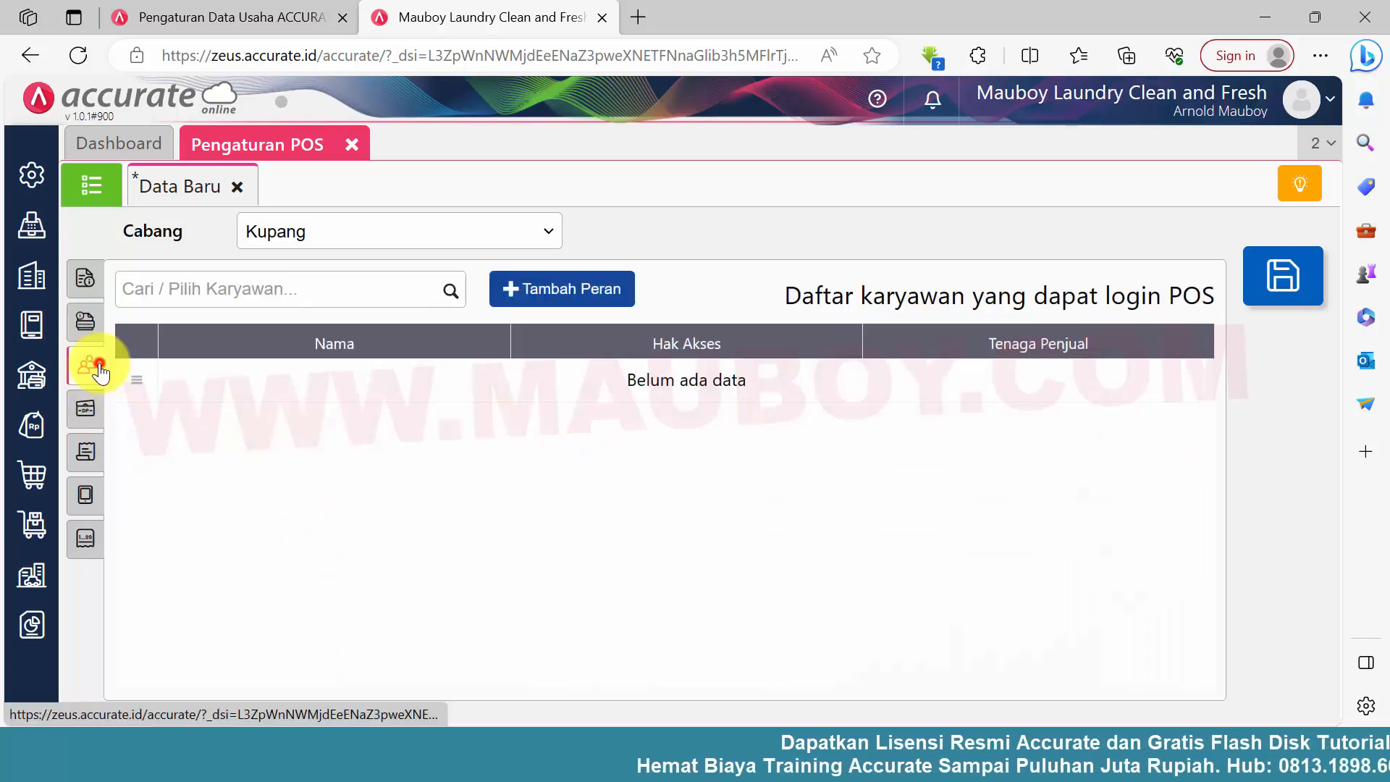
left_click(451, 294)
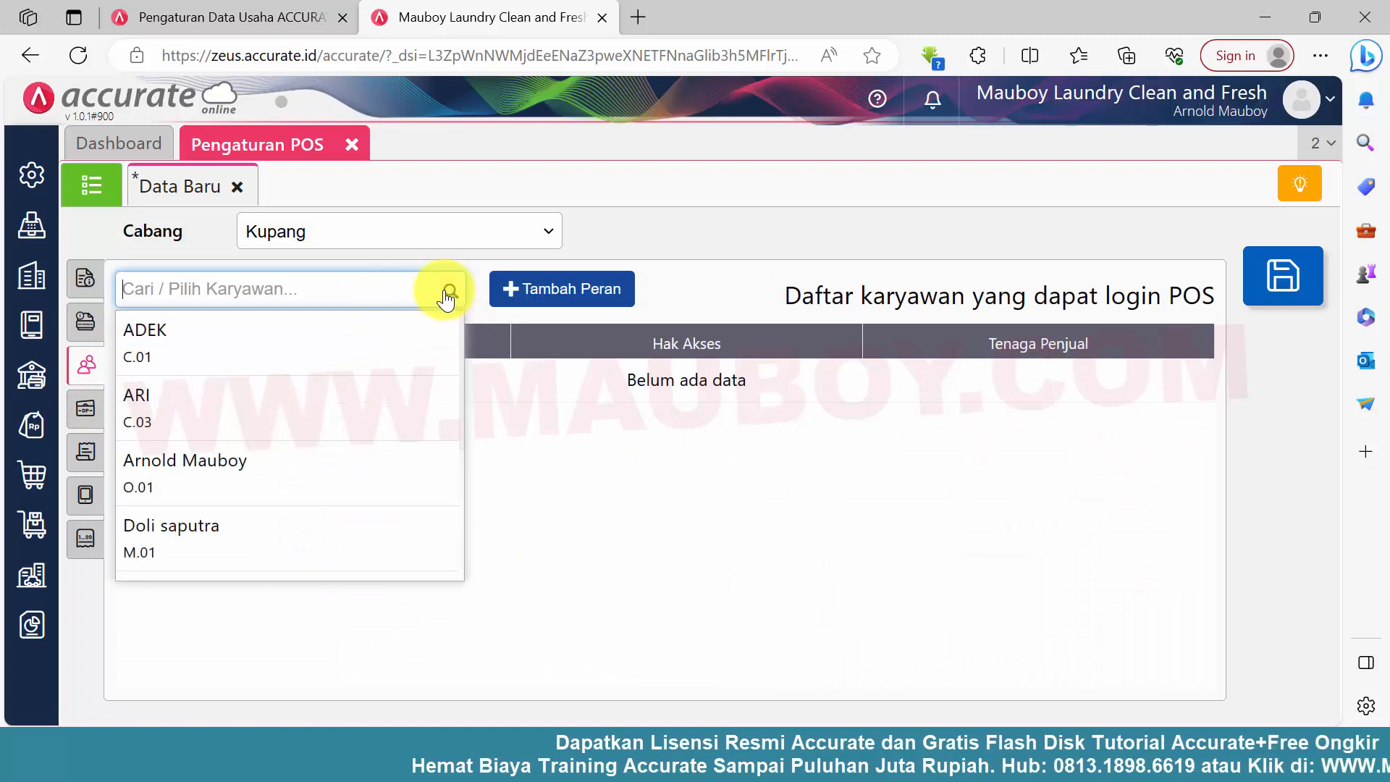
left_click(32, 279)
left_click(313, 484)
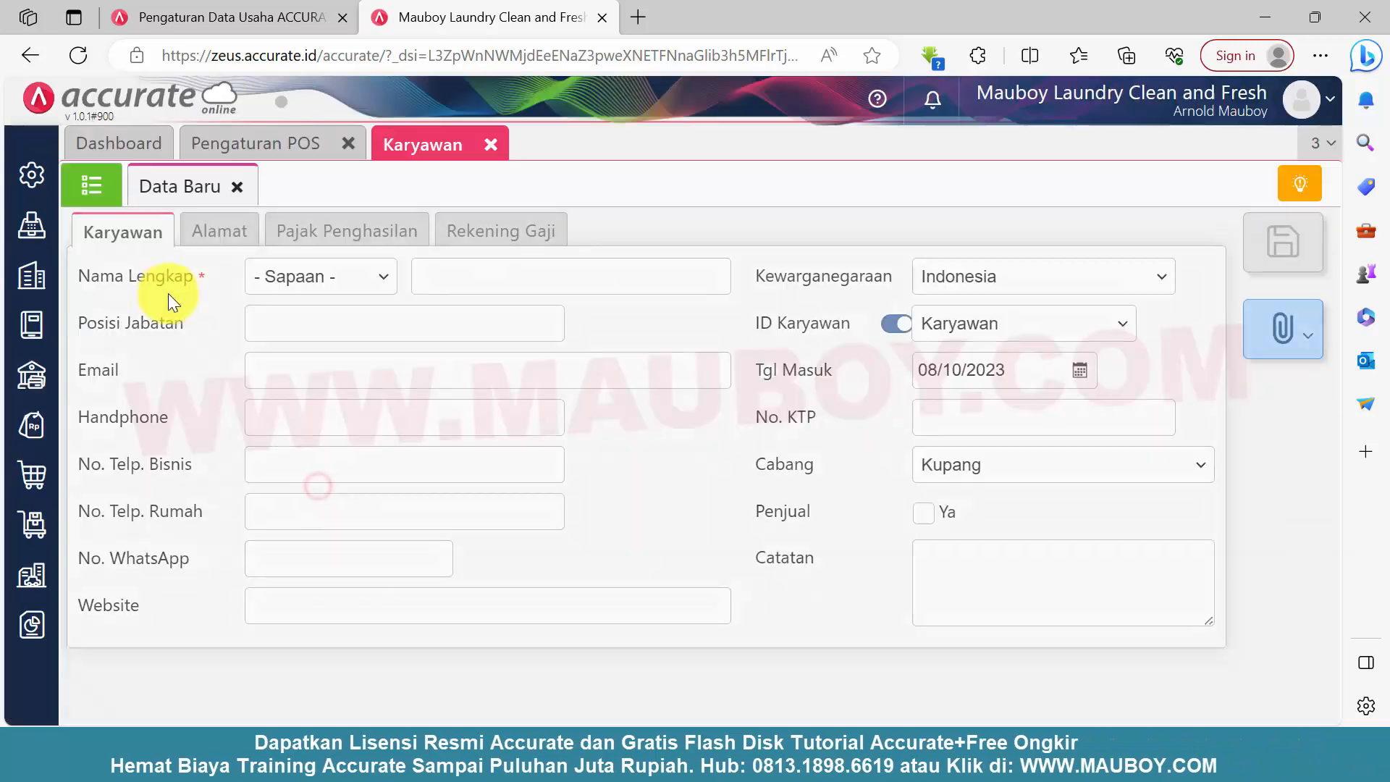
left_click(94, 190)
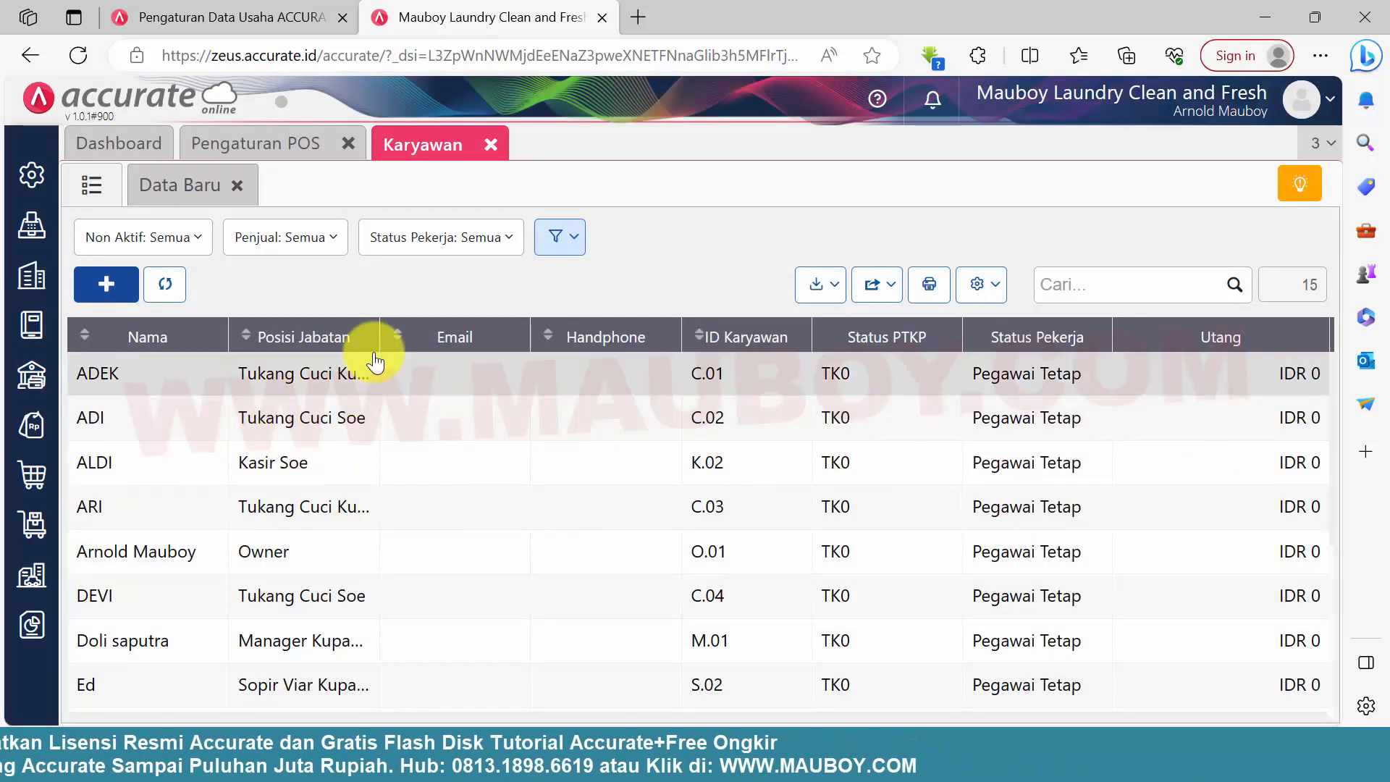
left_click_drag(375, 339, 441, 339)
scroll(372, 562, "down", 2)
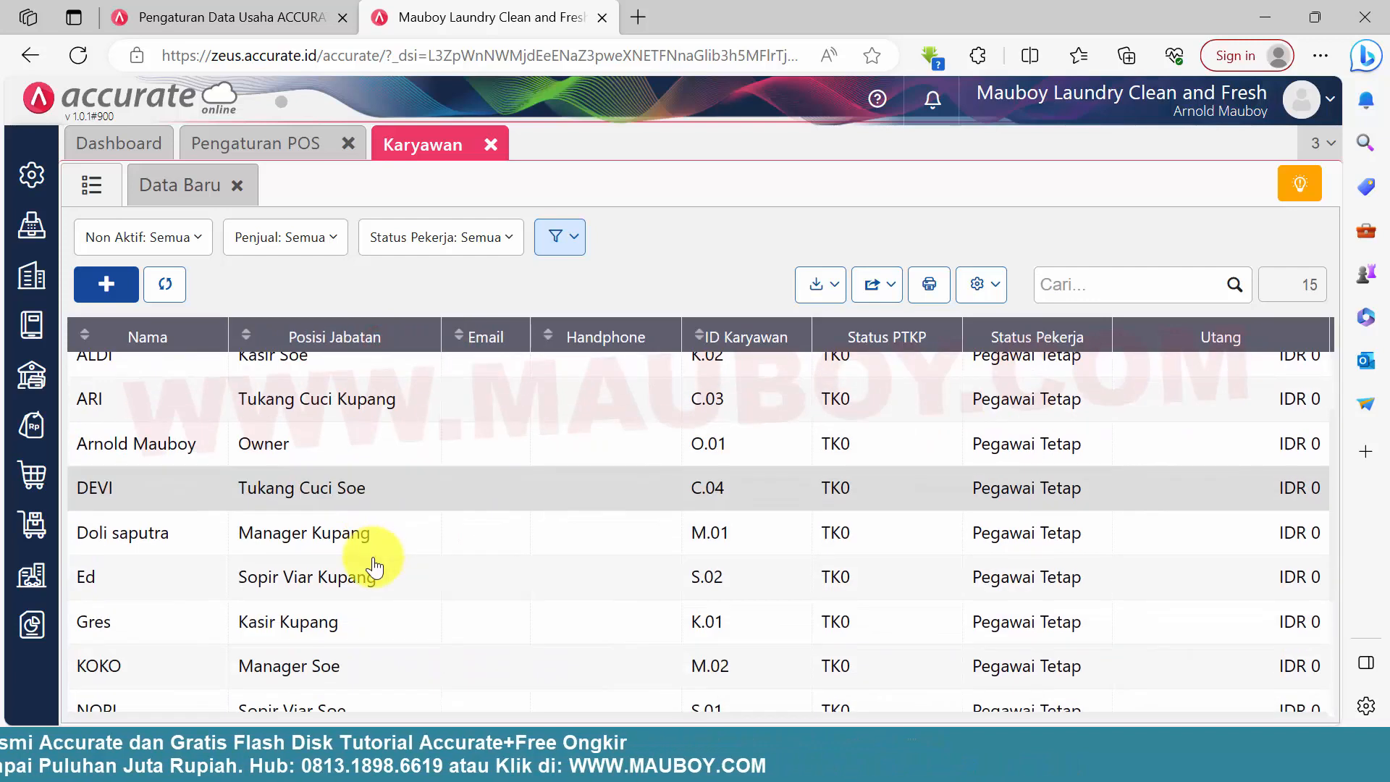
scroll(374, 565, "down", 1)
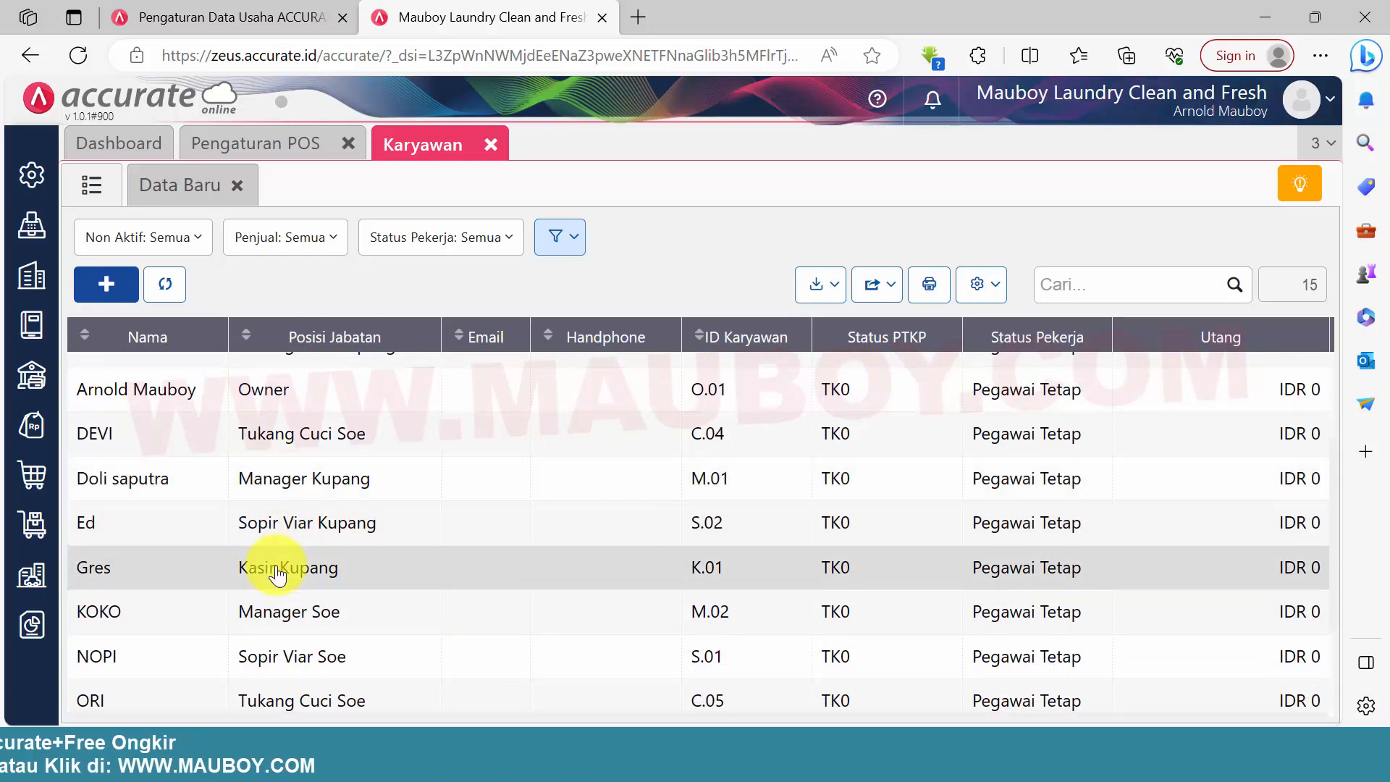
Step: Add the Kasir Kupang employee to the POS login list with Kasir as Hak Akses
left_click(231, 144)
left_click(445, 290)
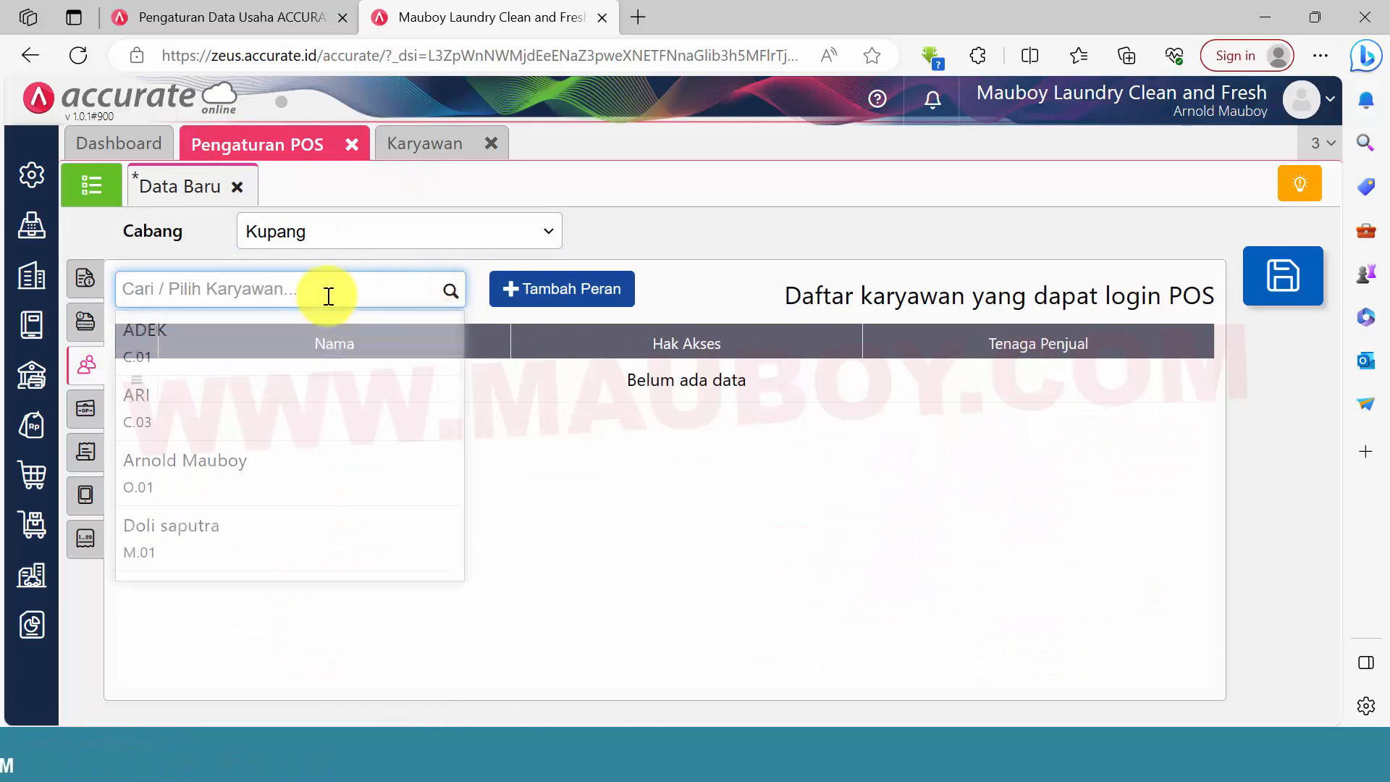
type("GRES")
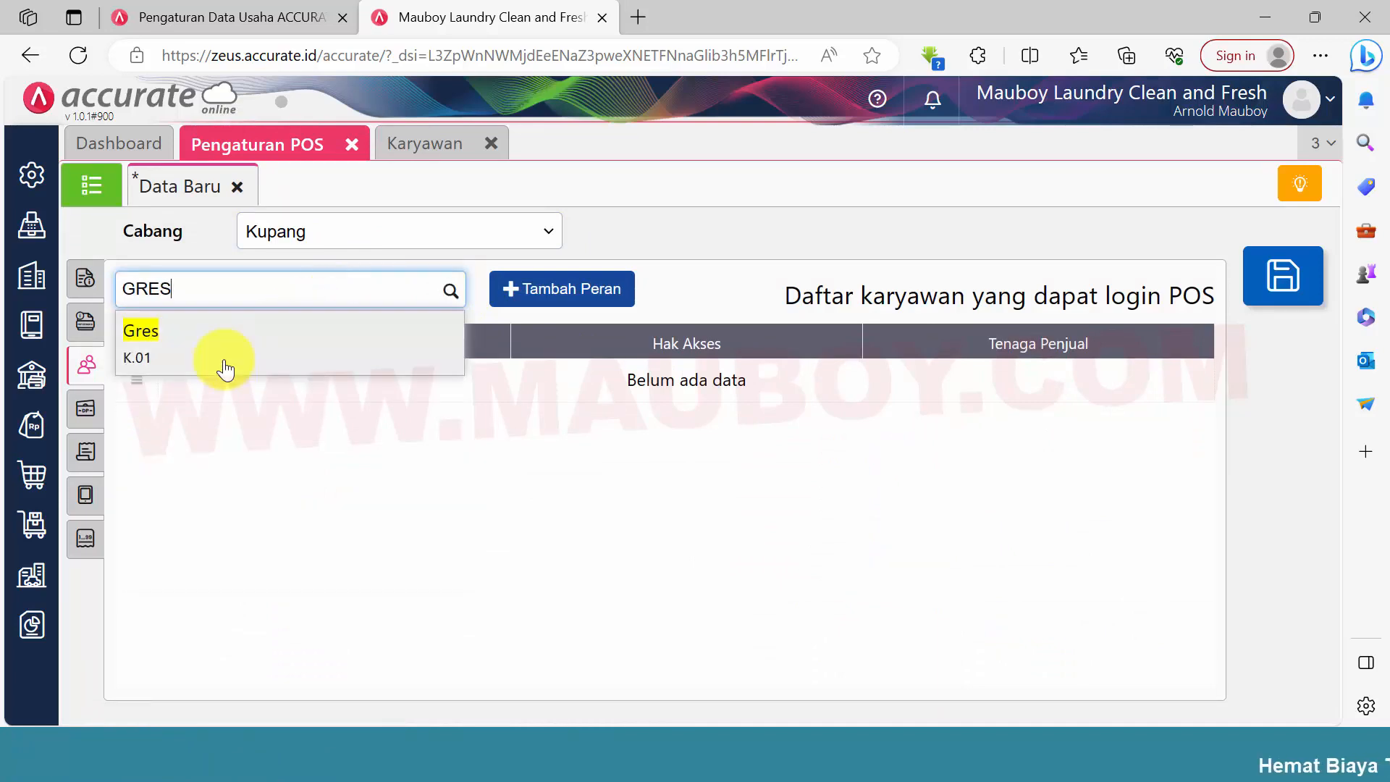
left_click(223, 351)
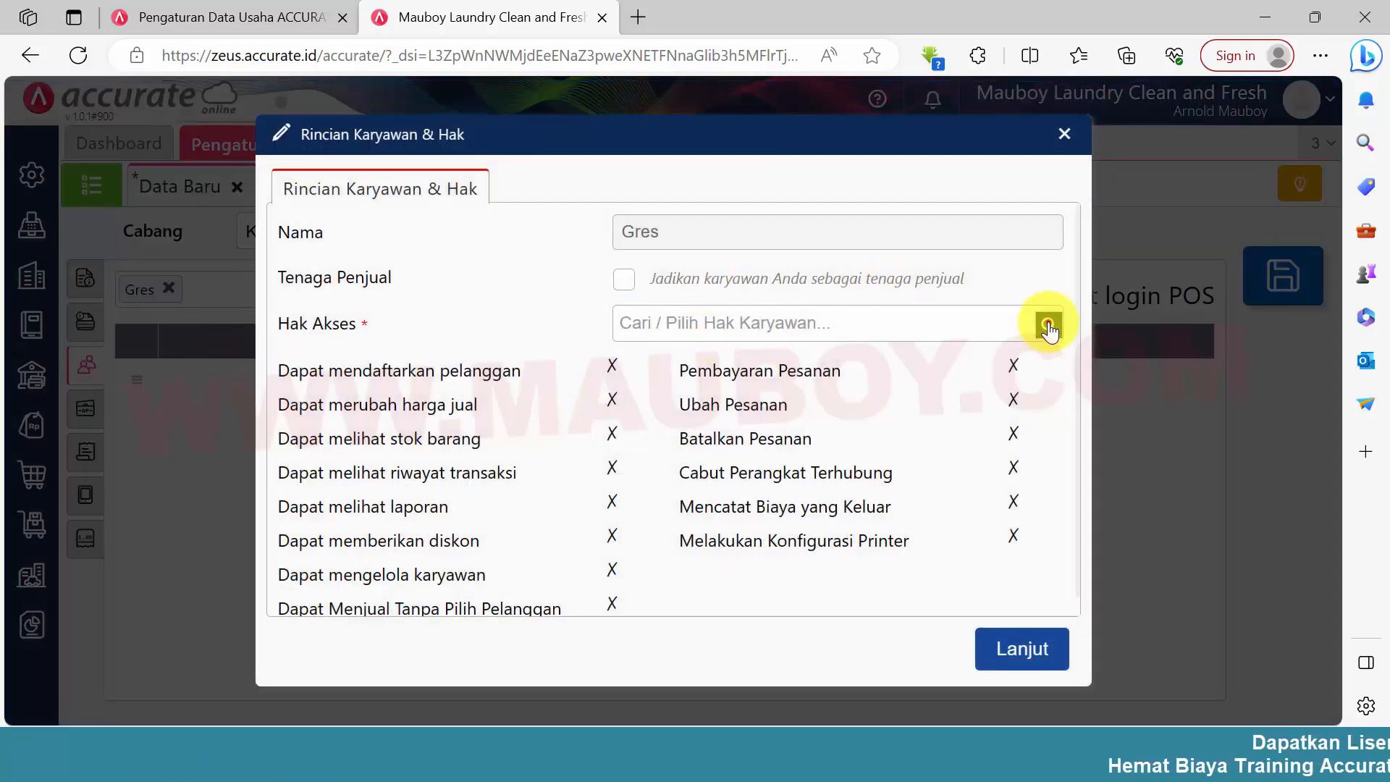
left_click(1049, 330)
left_click(683, 406)
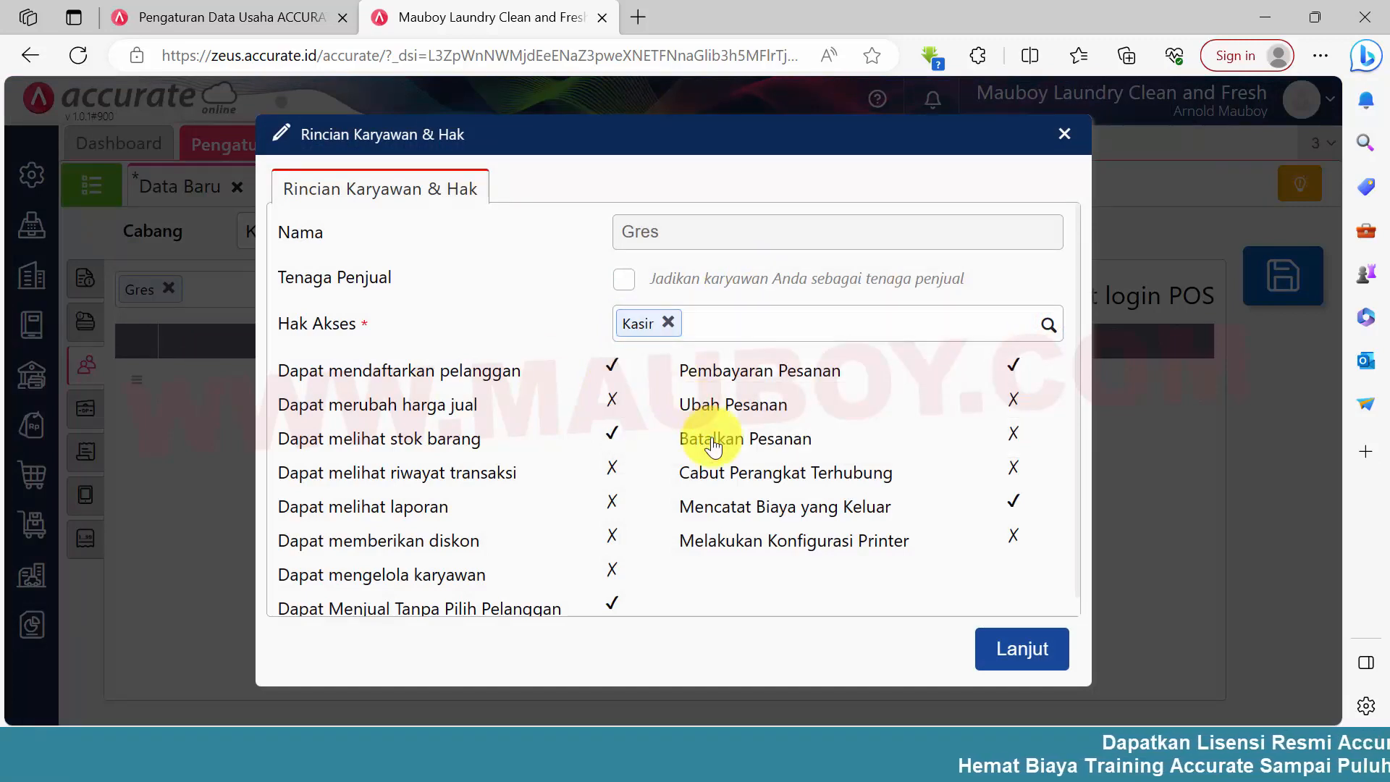
left_click(1009, 642)
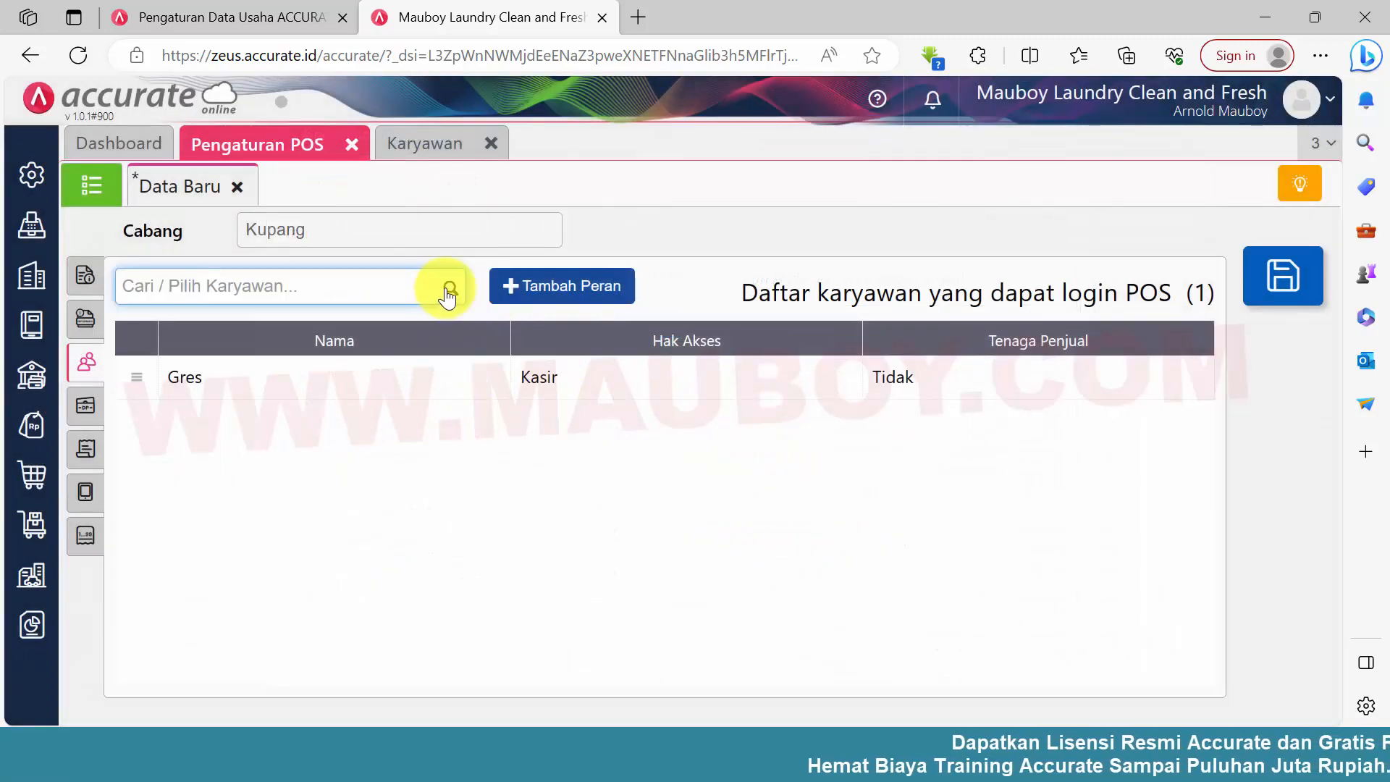
Step: Add the Manager Kupang employee to the POS login list with Supervisor as Hak Akses, and review the cashier's access rights
left_click(446, 289)
type("D")
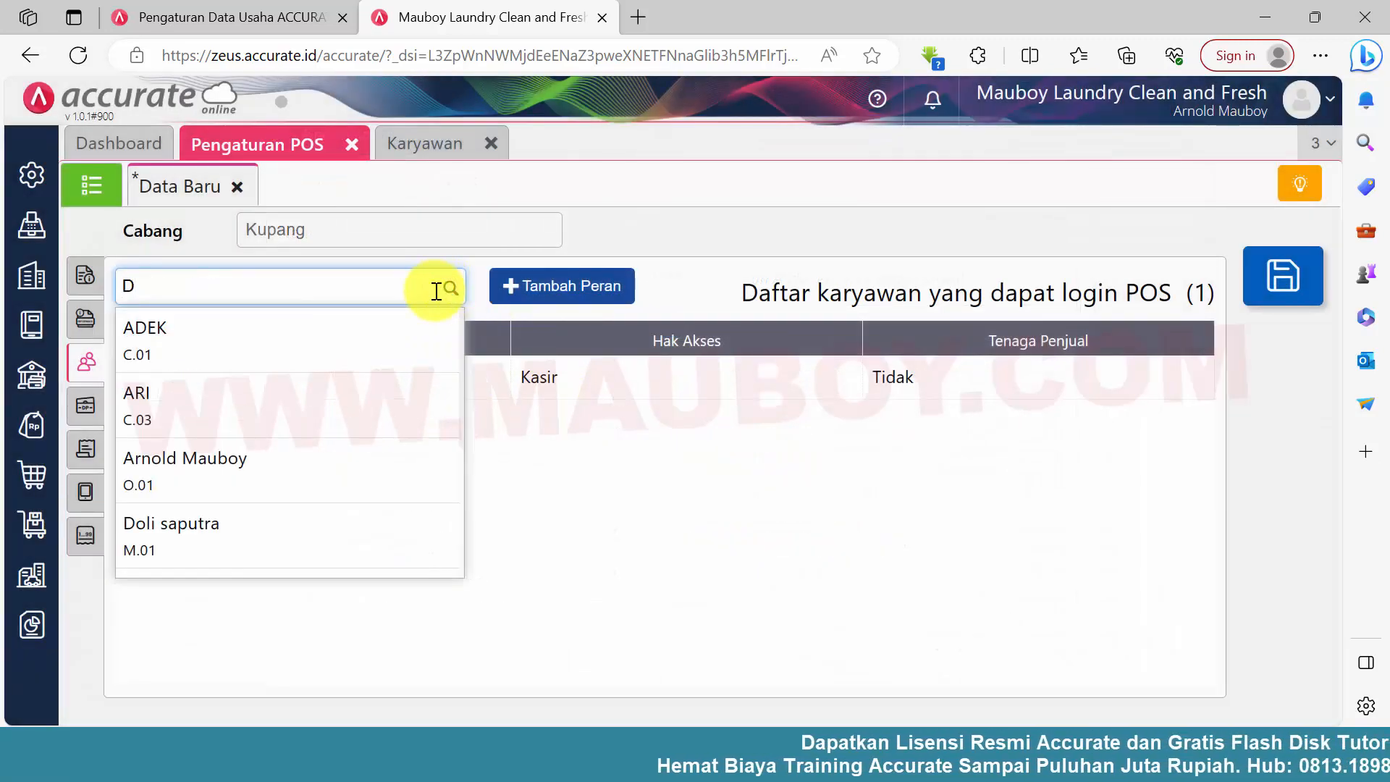
key("BackSpace")
type("D")
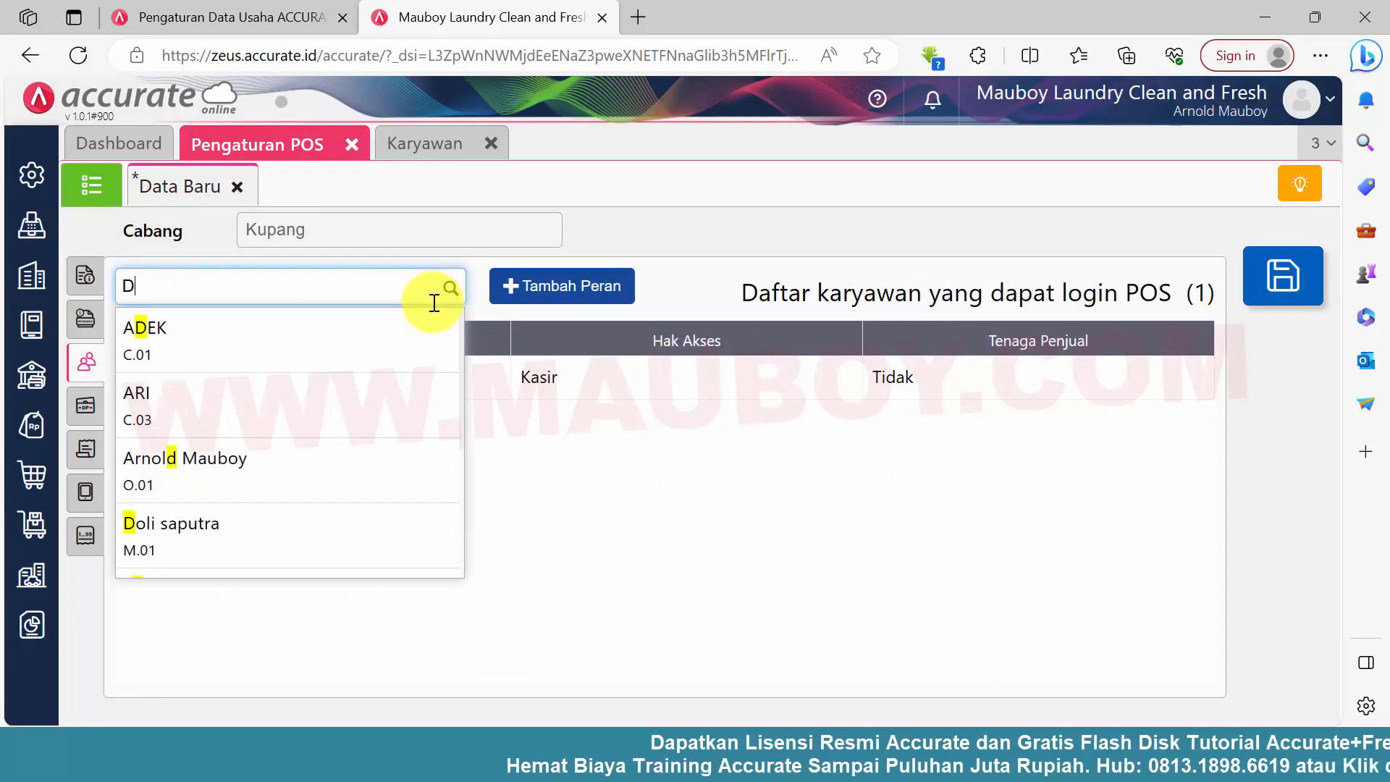
type("OL")
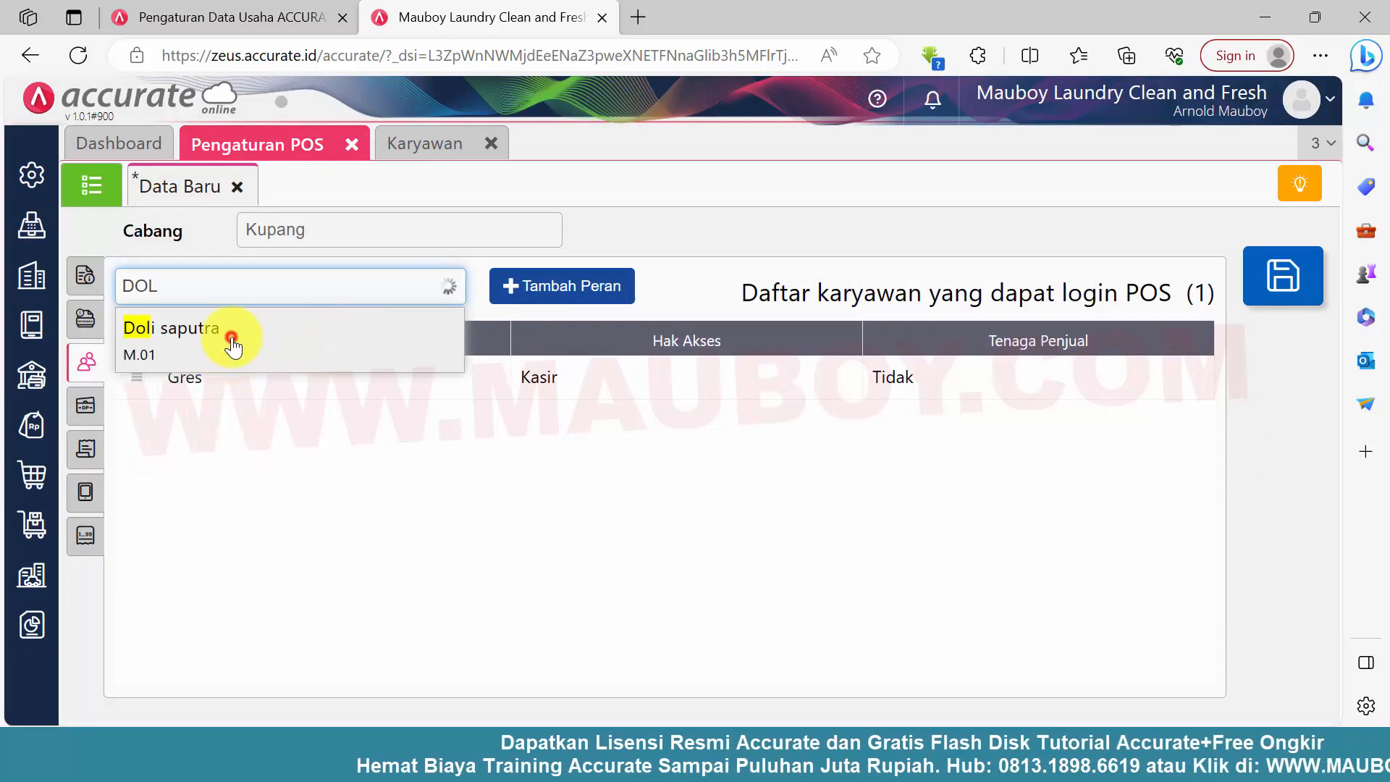
left_click(232, 346)
left_click(1045, 326)
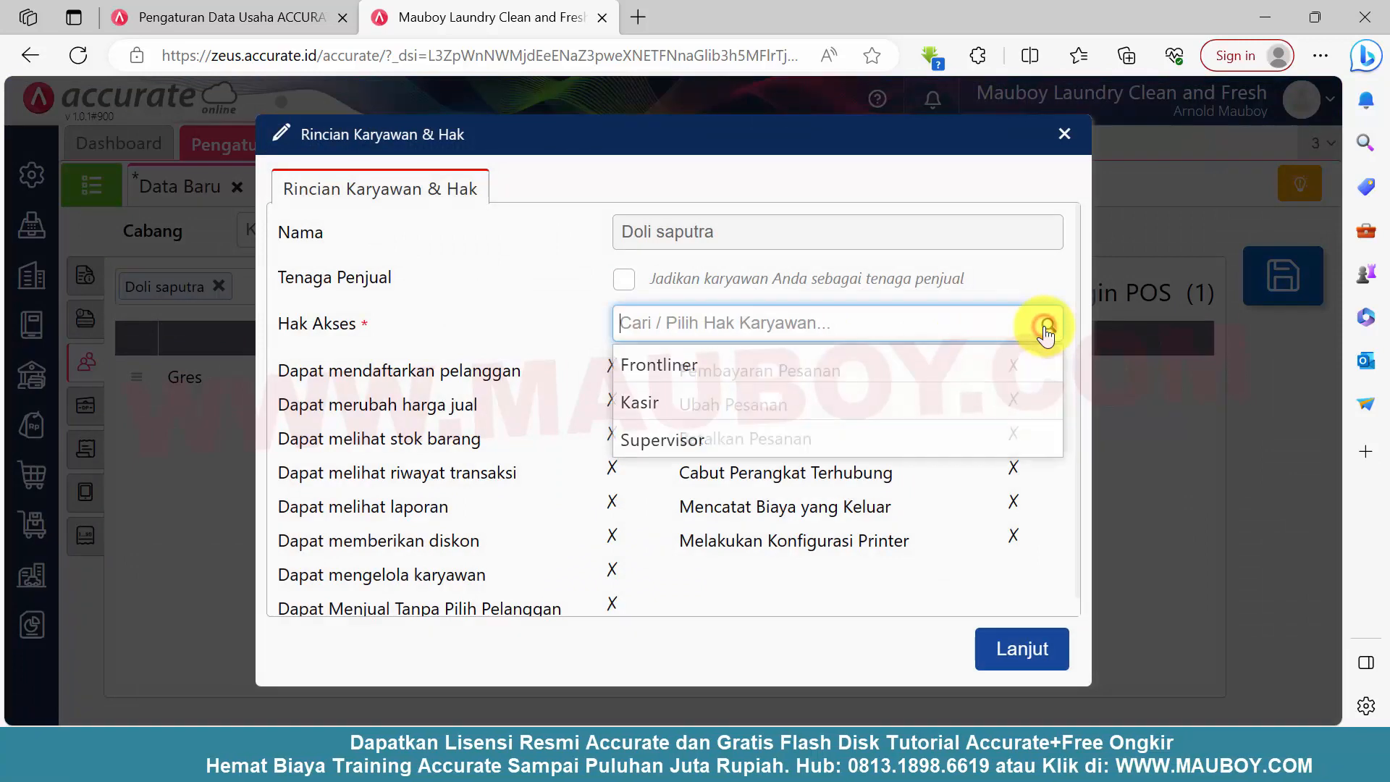
left_click(678, 438)
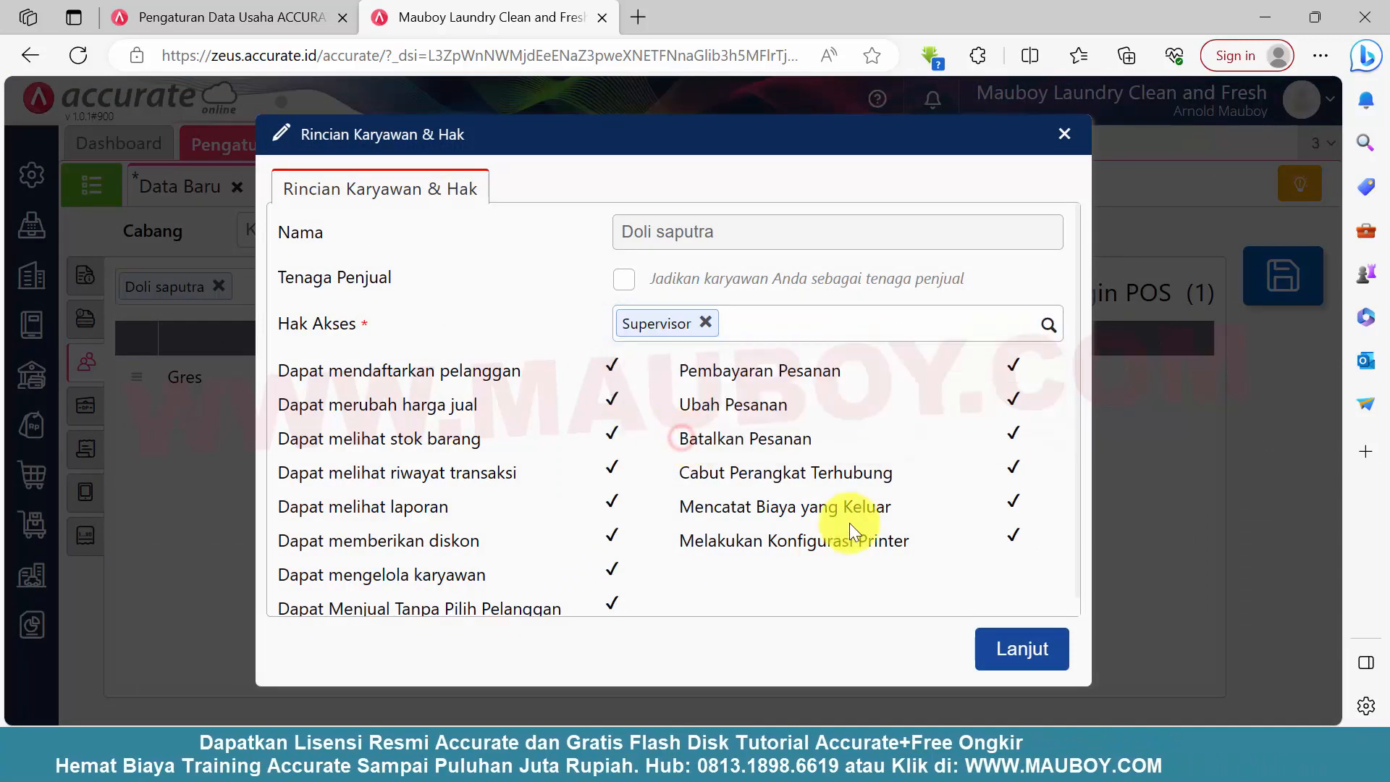
left_click(1022, 649)
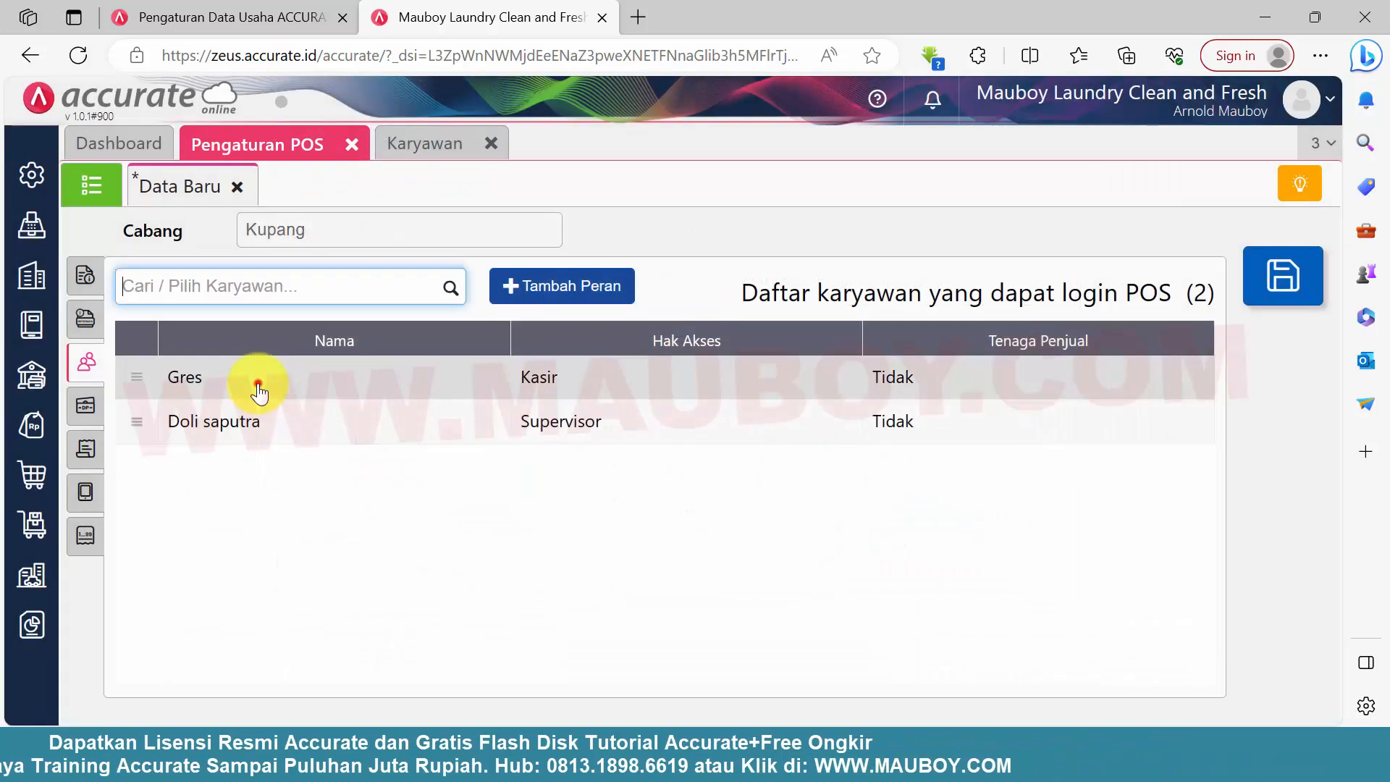
left_click(259, 391)
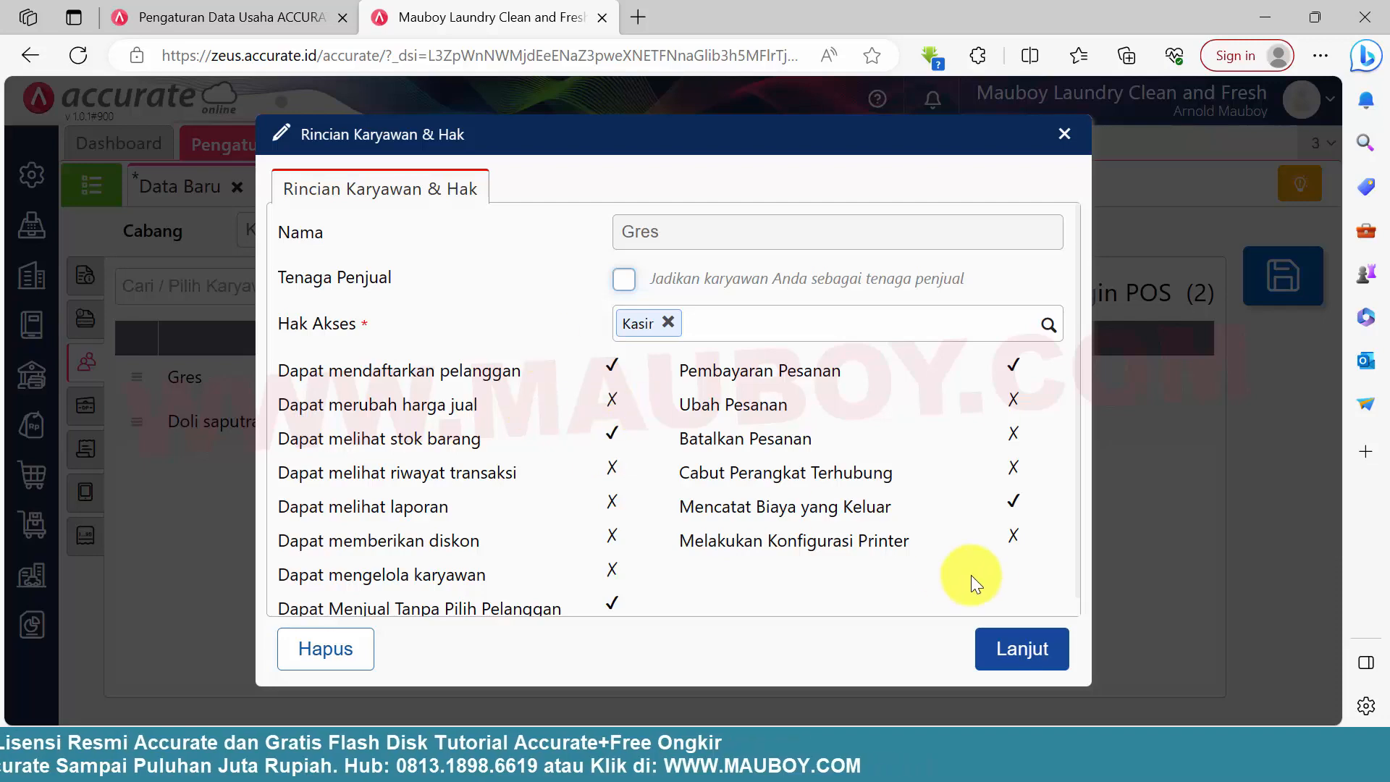
left_click(1010, 647)
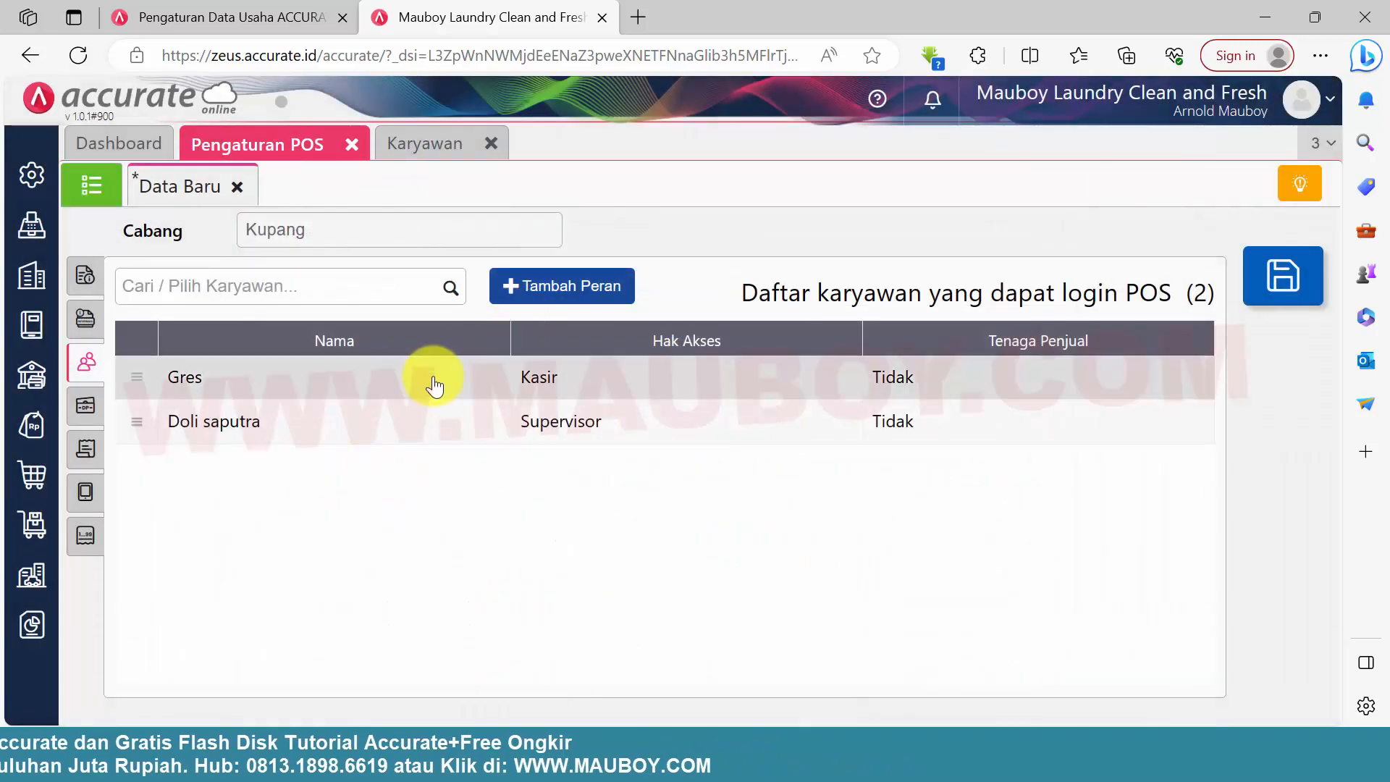
Step: Add a non-cash payment account for the Kupang branch named EDC BCA, with type Non-Tunai Lainnya and bank account EDC BCA
left_click(87, 404)
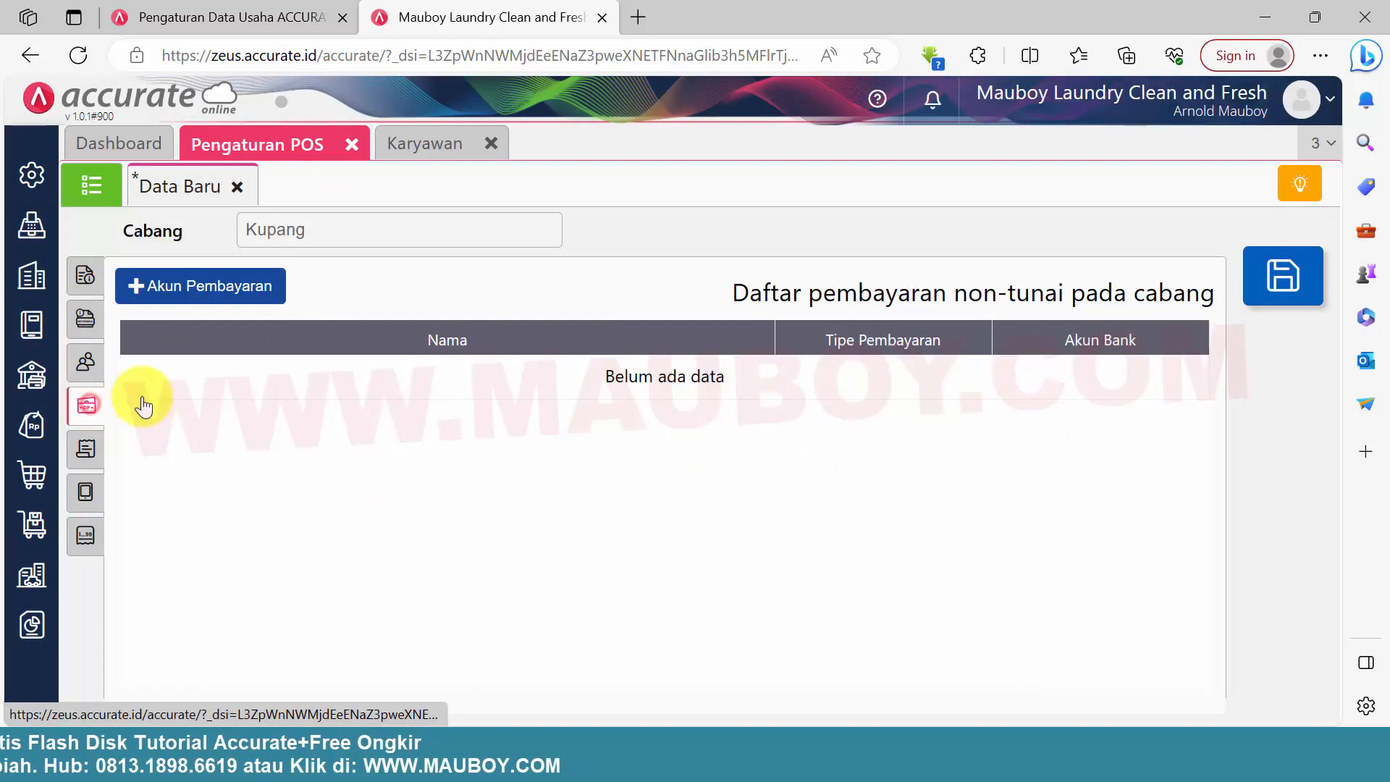
left_click(201, 287)
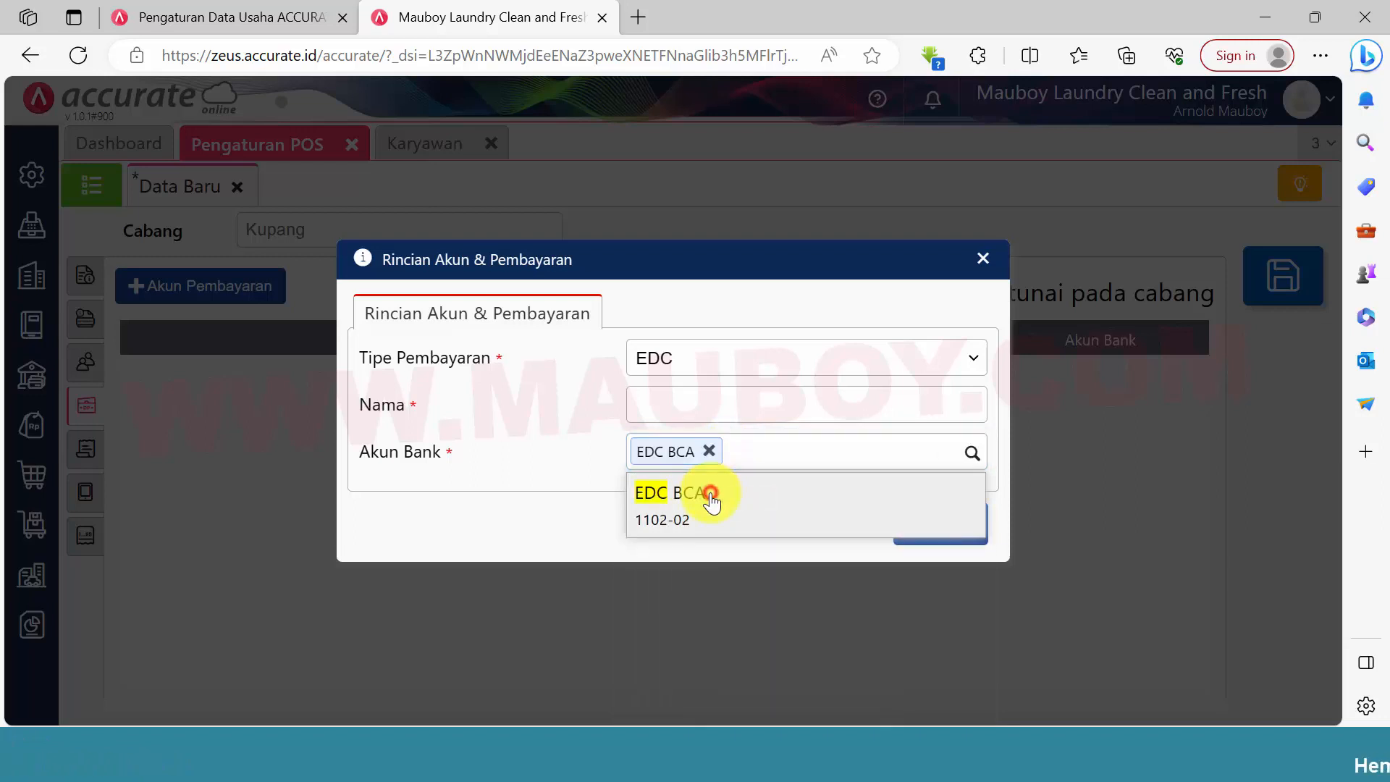
type("edc")
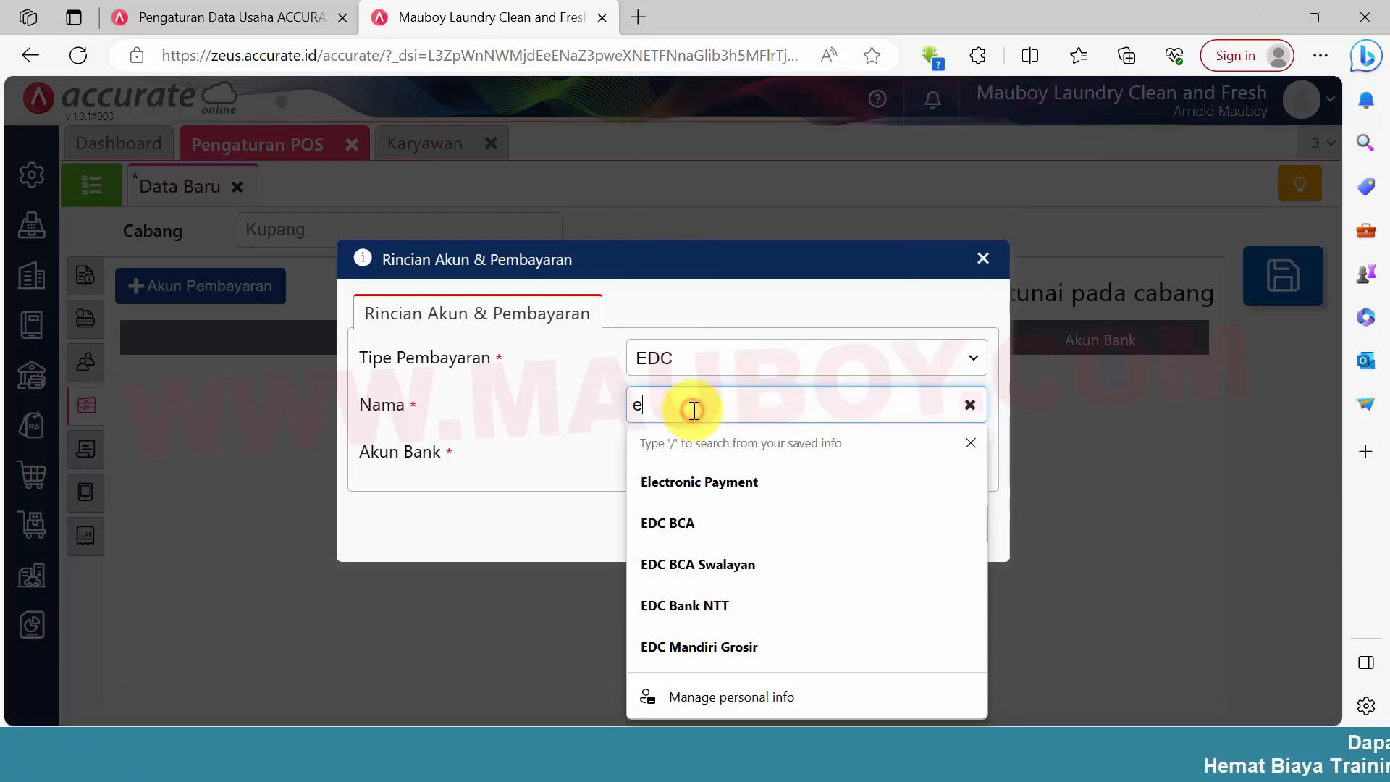
key("Caps_Lock")
key("BackSpace")
key("BackSpace")
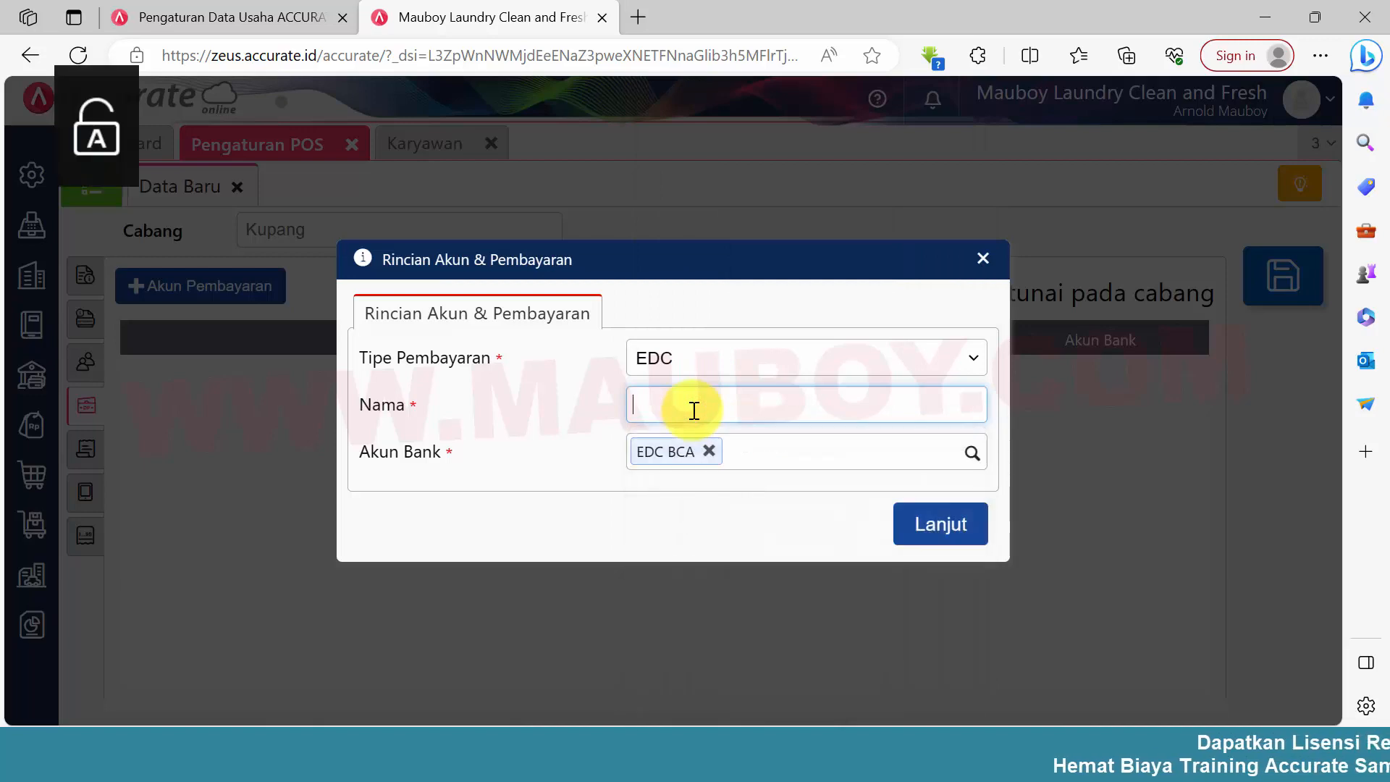
type("EDC BCA")
left_click(693, 482)
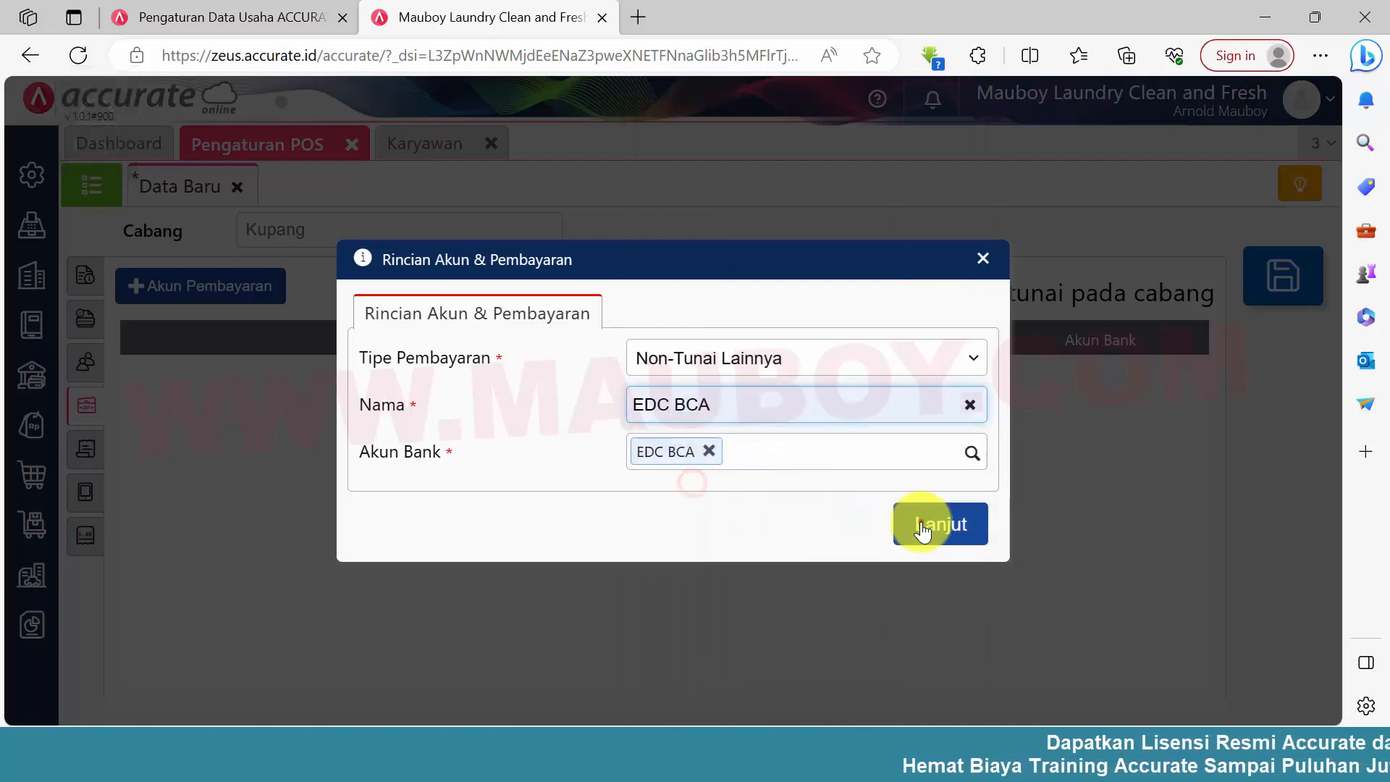
left_click(940, 523)
Step: Add a second non-cash payment account named OVO, with type Non-Tunai Lainnya and bank account OVO
left_click(201, 289)
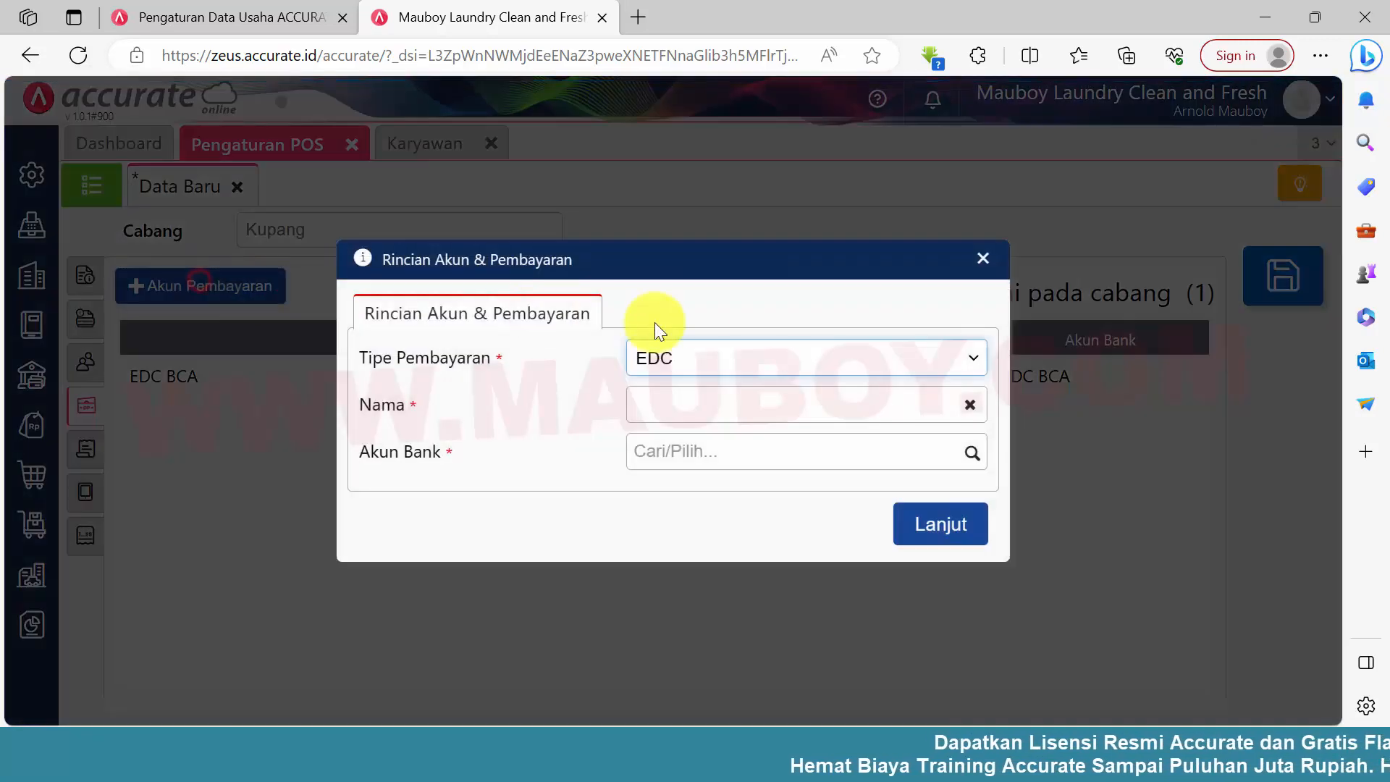
left_click(717, 373)
left_click(708, 429)
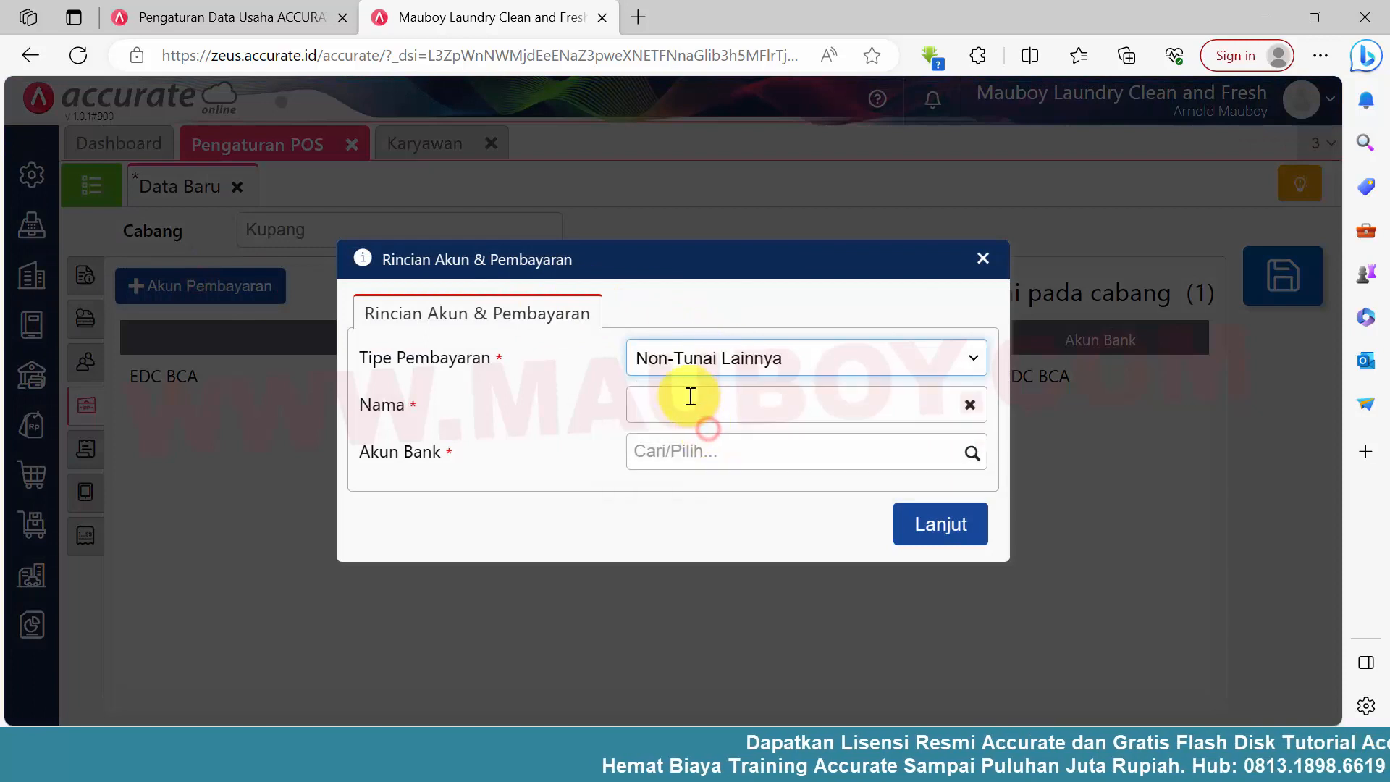
left_click(690, 398)
type("OVO")
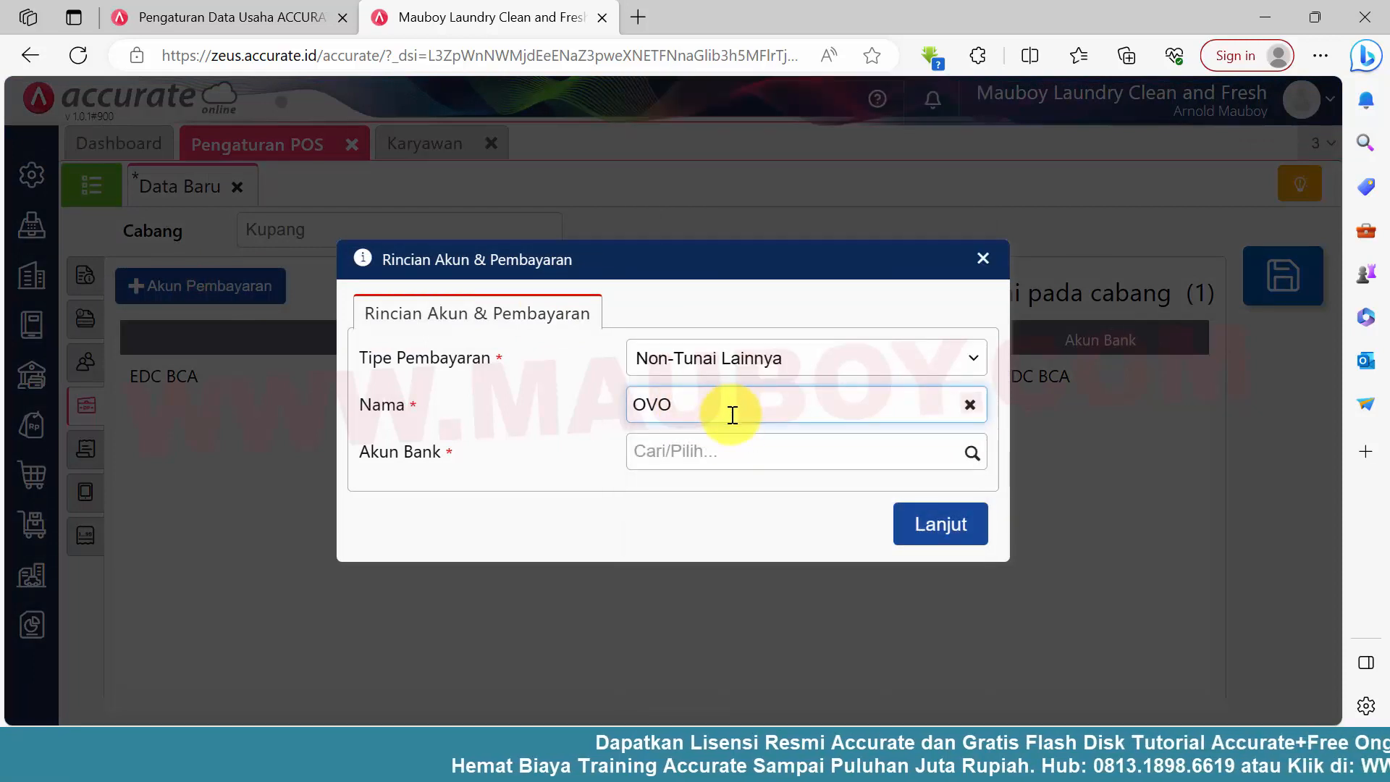
left_click(736, 453)
type("OVO")
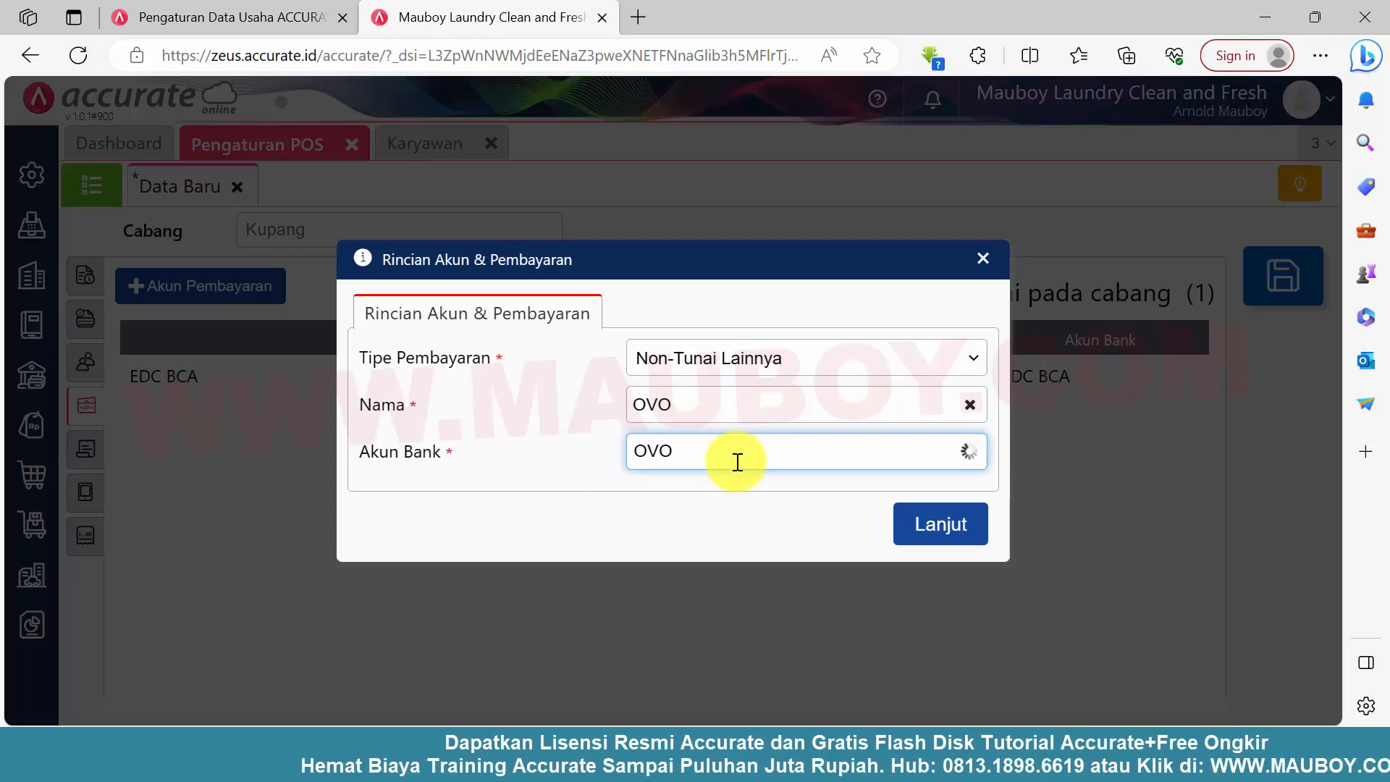
left_click(728, 496)
left_click(920, 524)
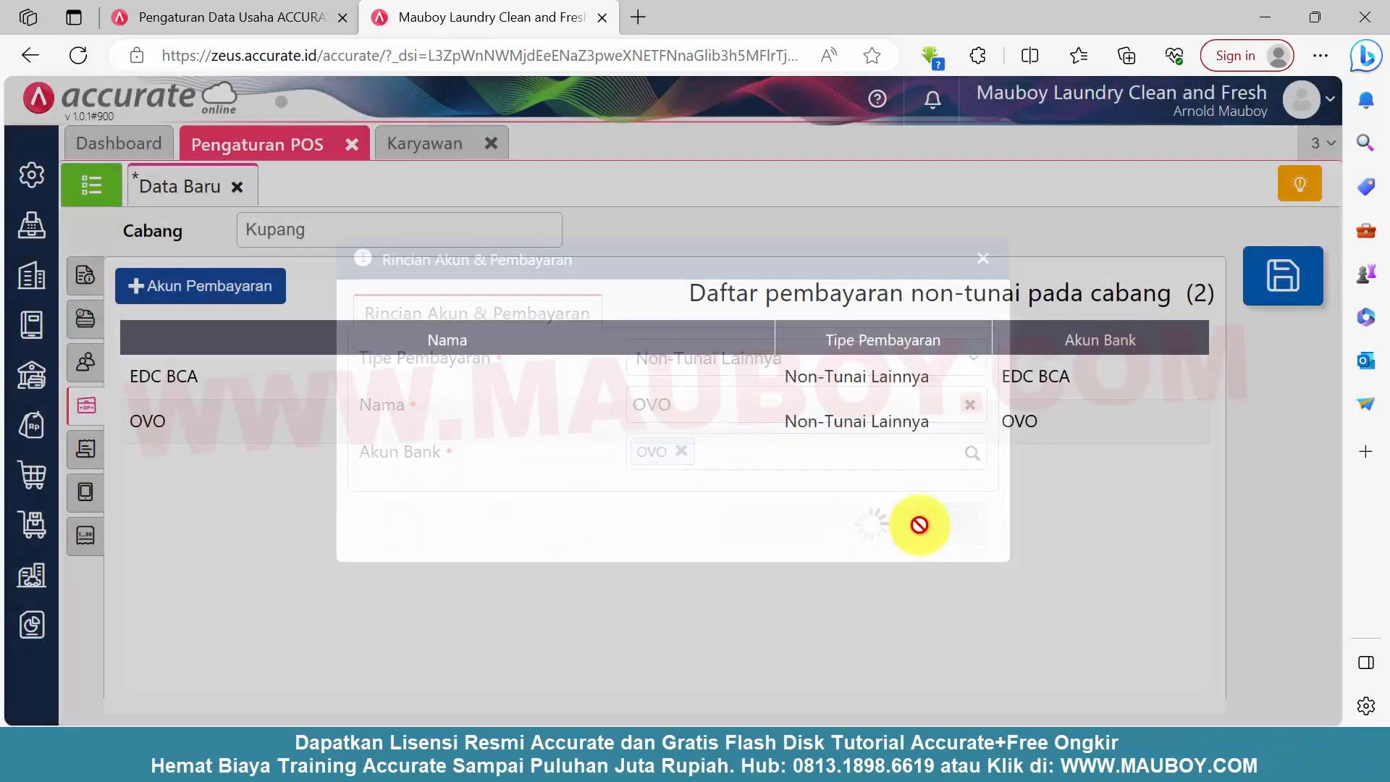
Step: Filter the Akun Perkiraan list by Kas & Bank, examine the Electronic Payment accounts, and return to the Kupang POS settings
left_click(45, 274)
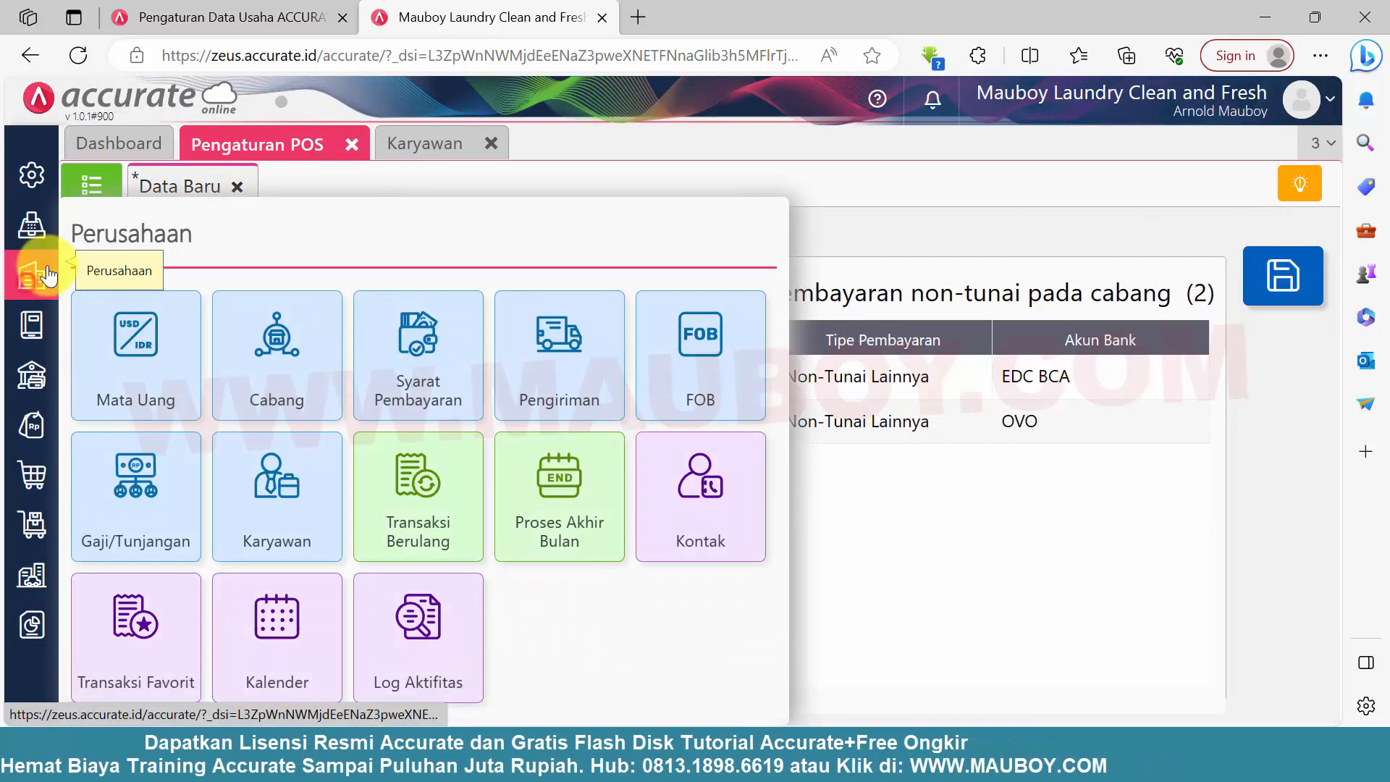
left_click(32, 324)
left_click(194, 370)
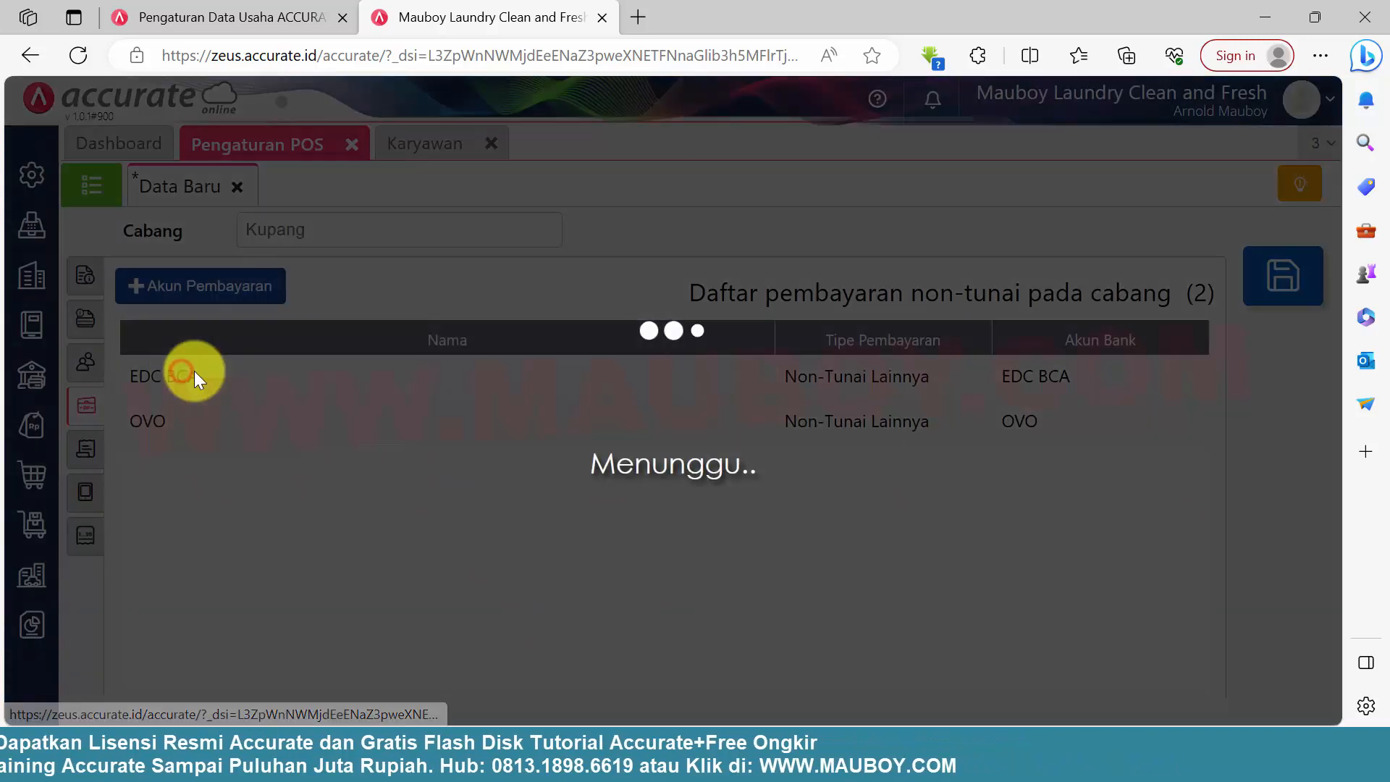
left_click(92, 187)
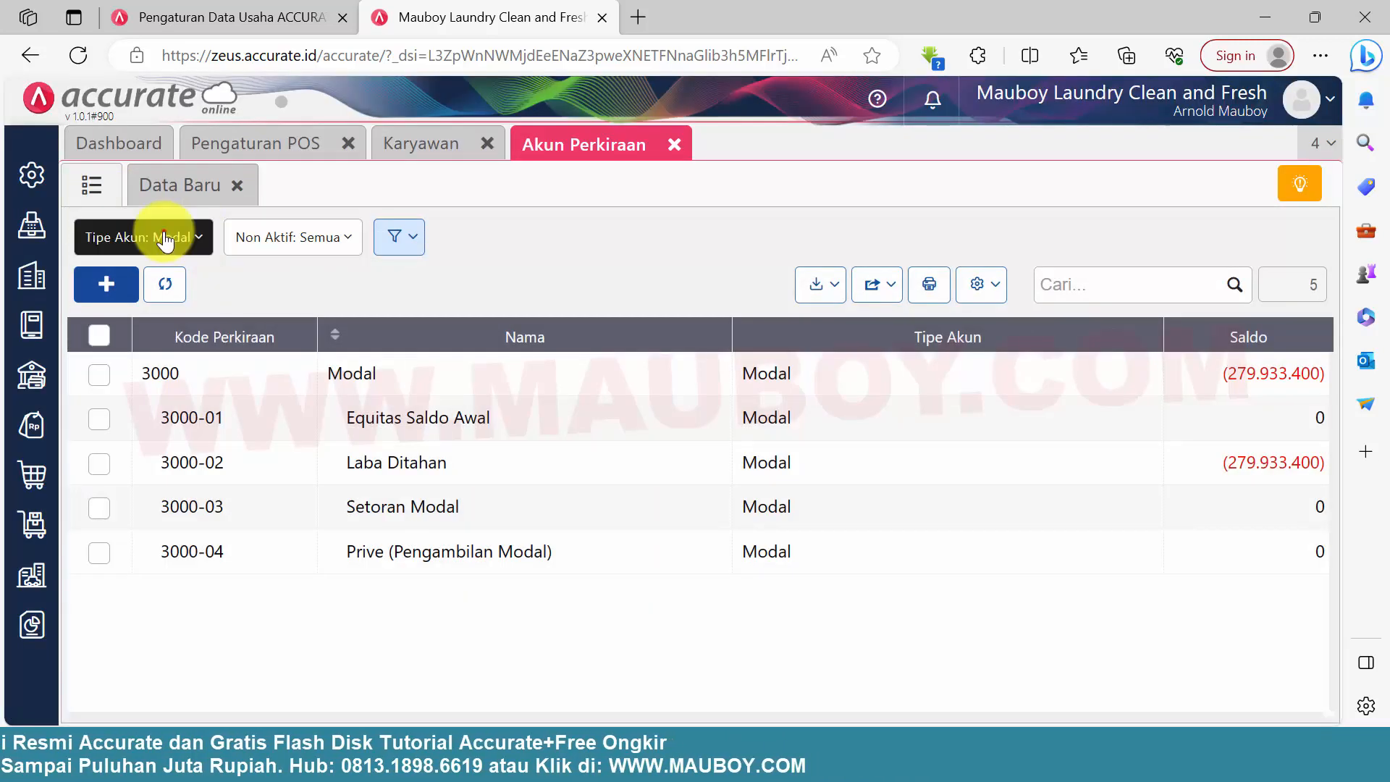
left_click(165, 239)
left_click(190, 275)
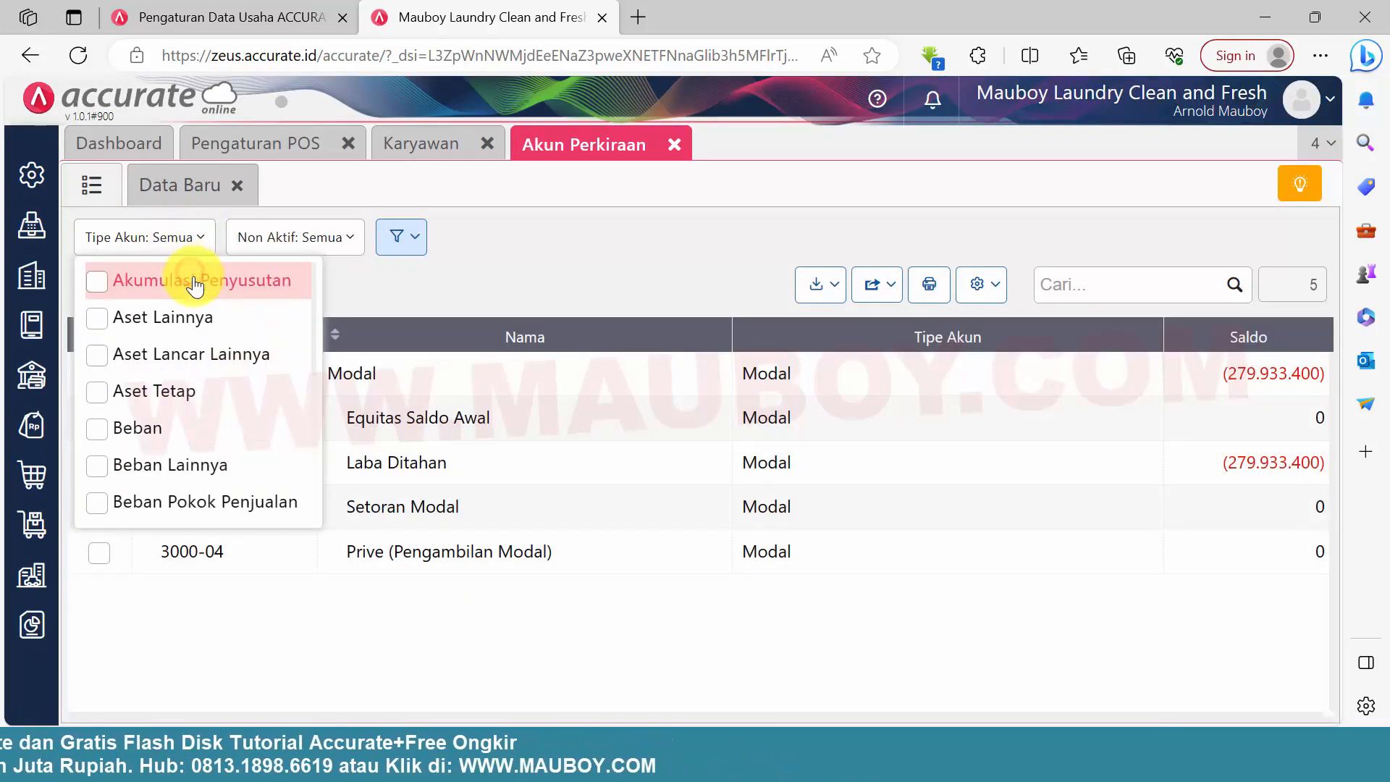
scroll(183, 375, "down", 3)
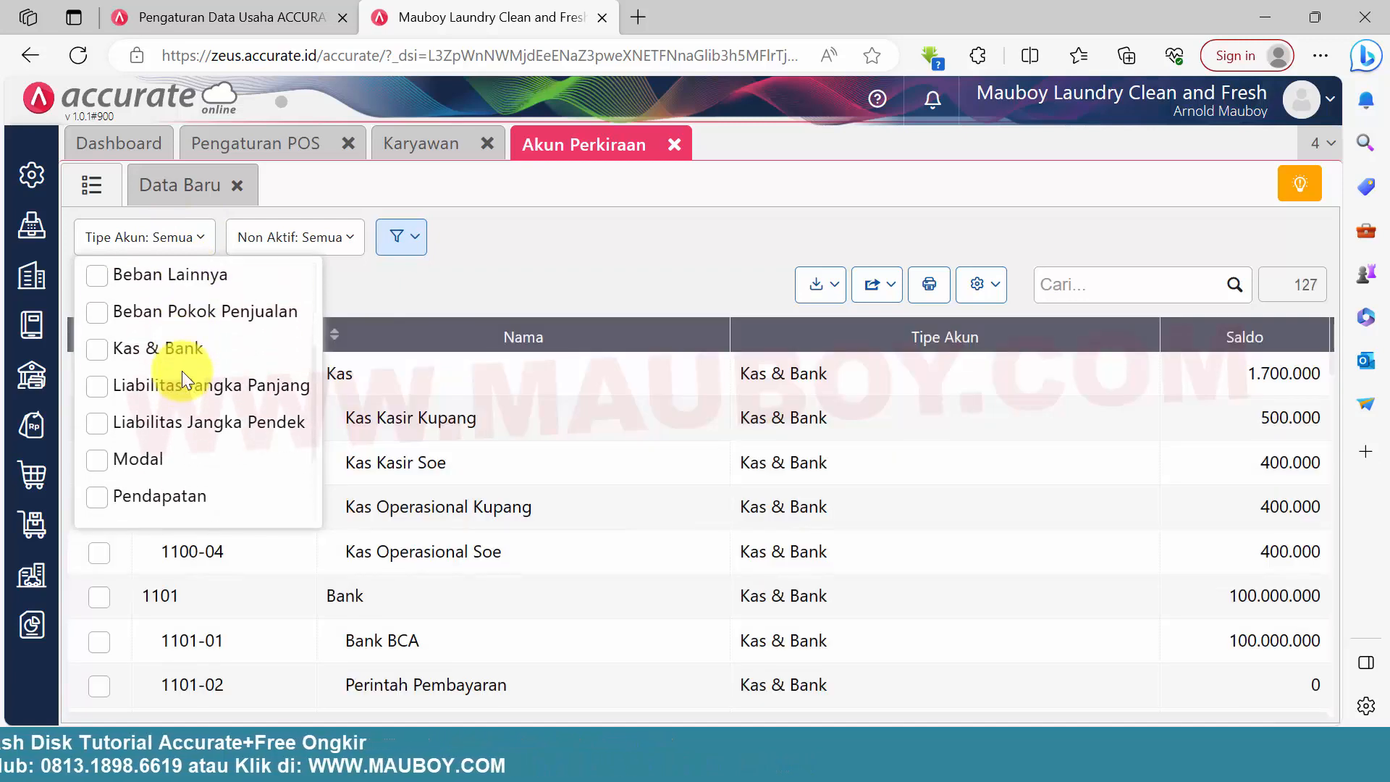
scroll(181, 376, "down", 2)
scroll(165, 412, "up", 5)
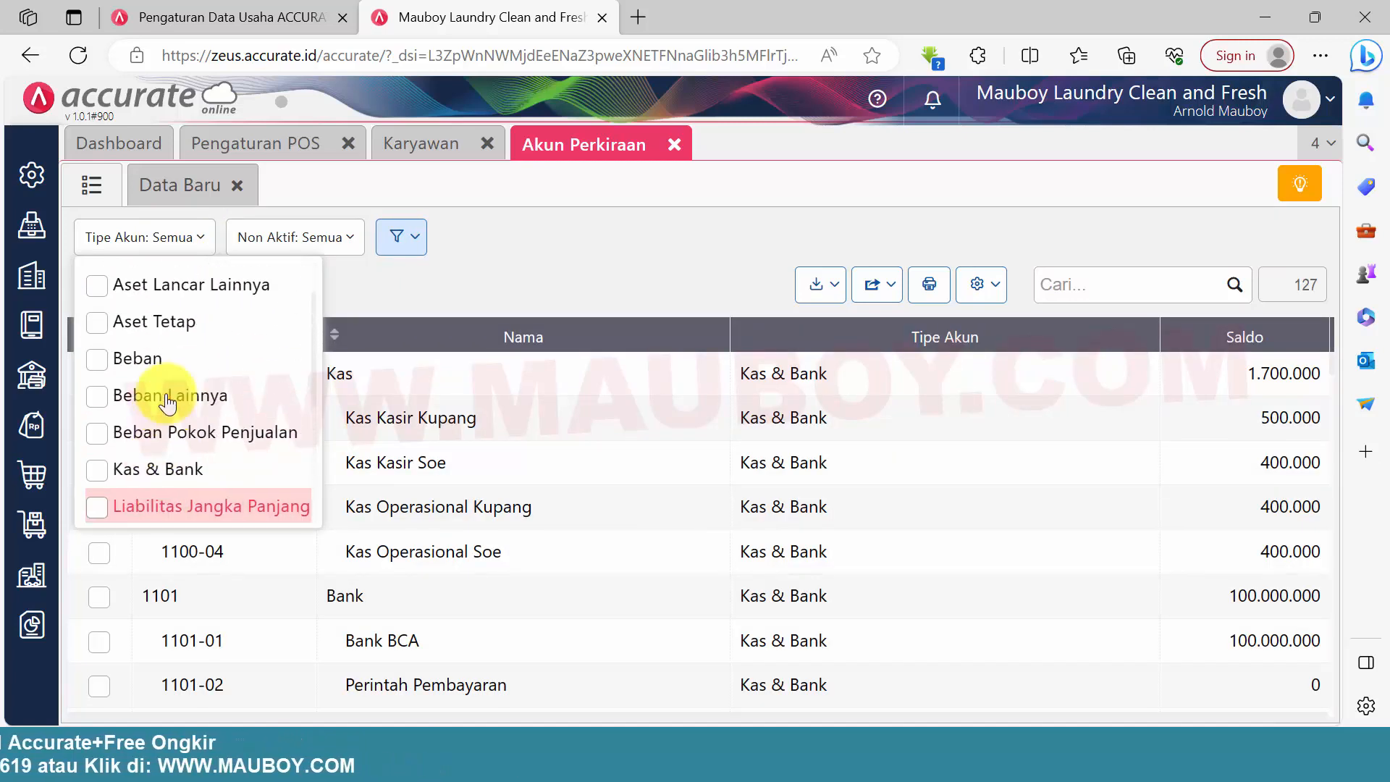
left_click(174, 512)
left_click(438, 304)
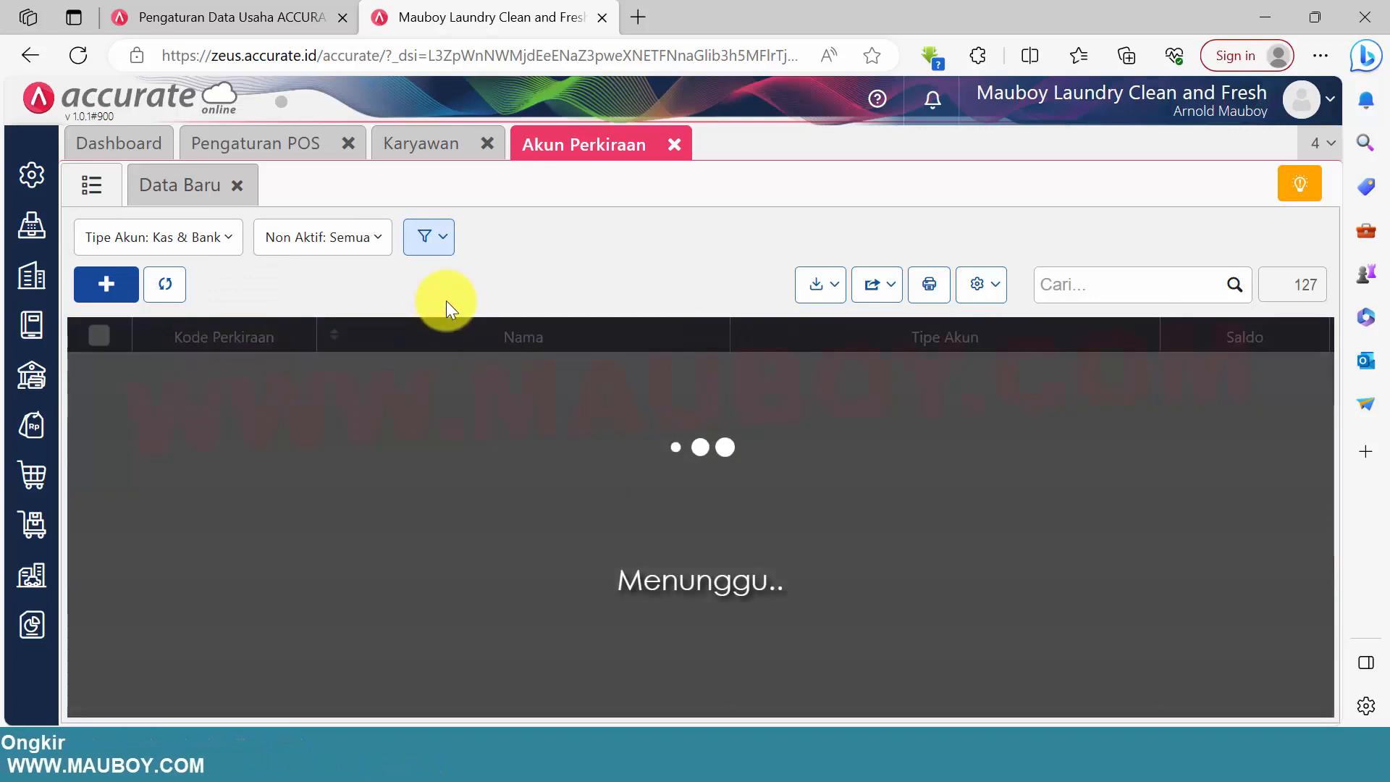
scroll(536, 440, "down", 2)
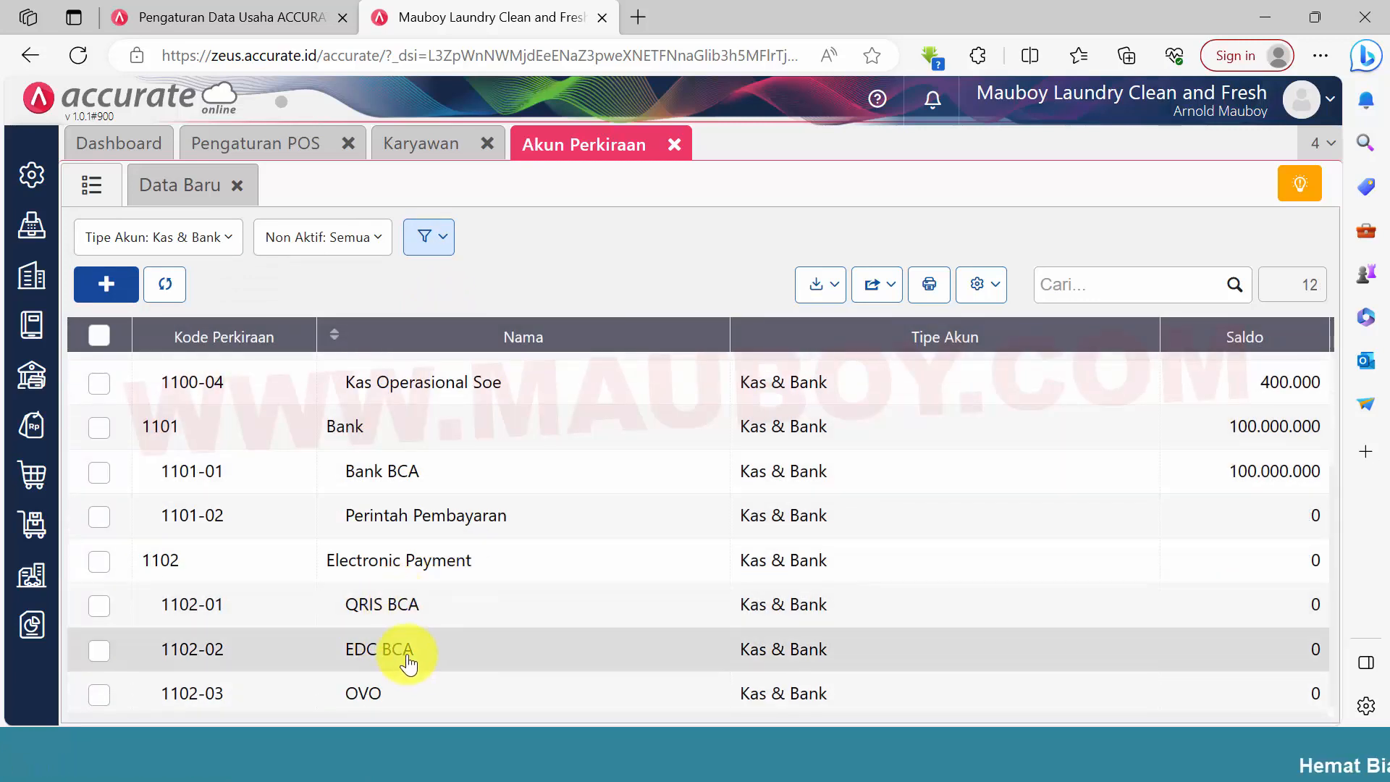
key("alt+Tab")
key("alt+Tab")
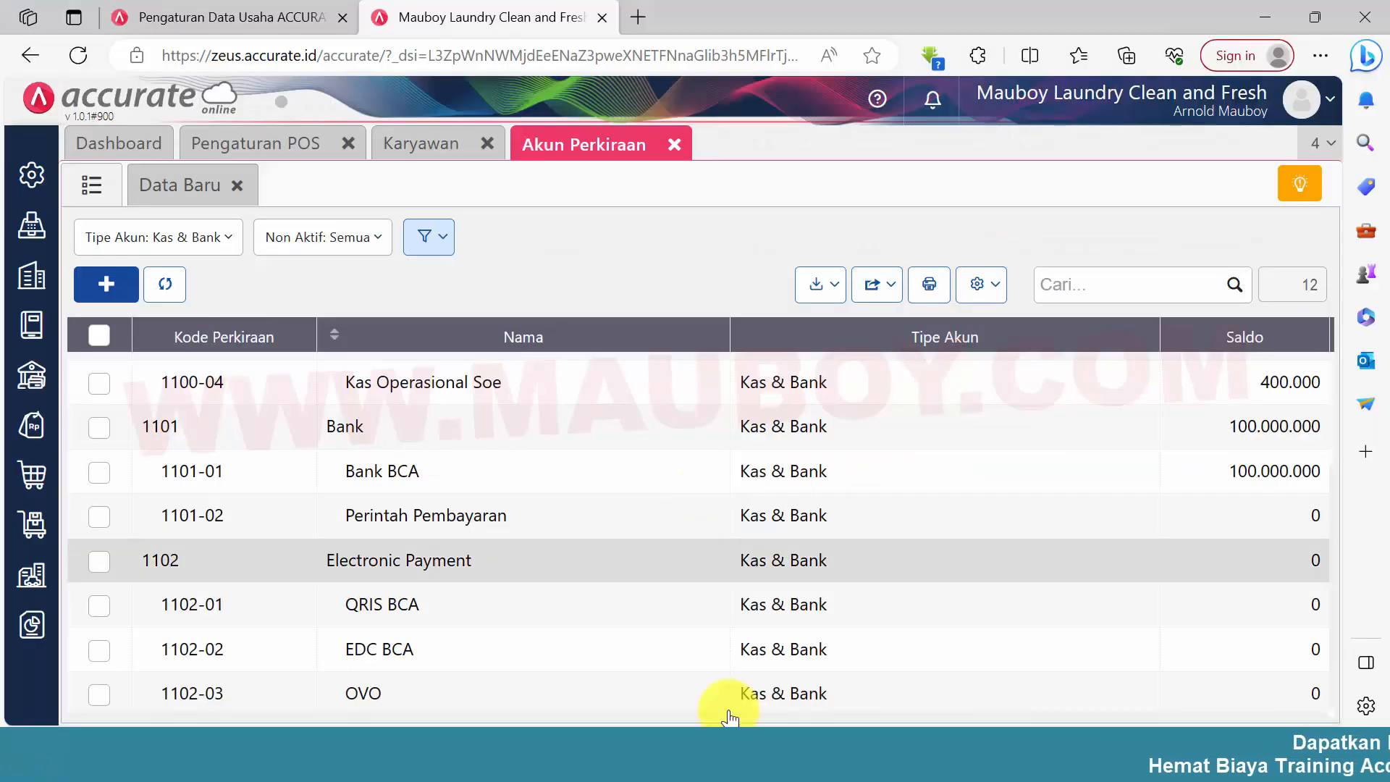
left_click(279, 147)
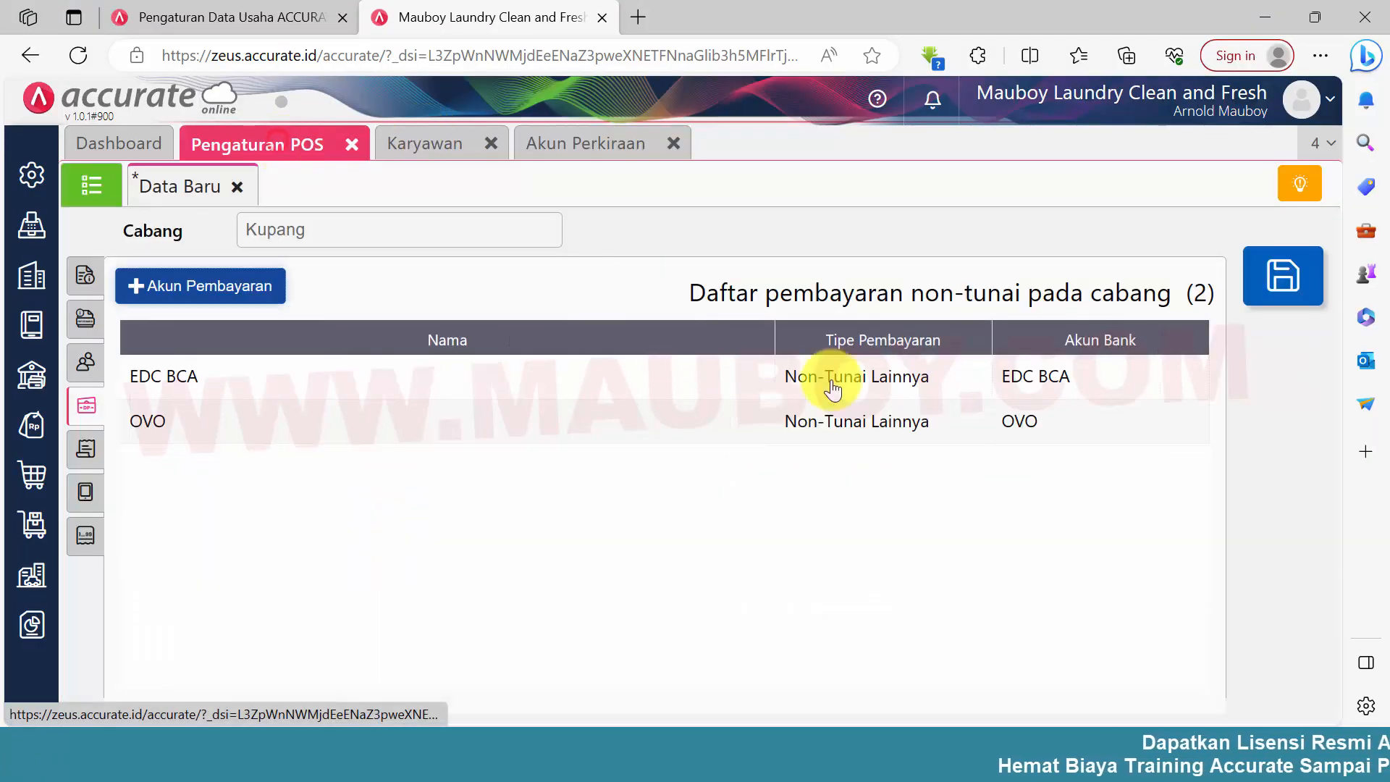
Step: Load the 0.Logo image file as the logo in the receipt display settings
left_click(93, 453)
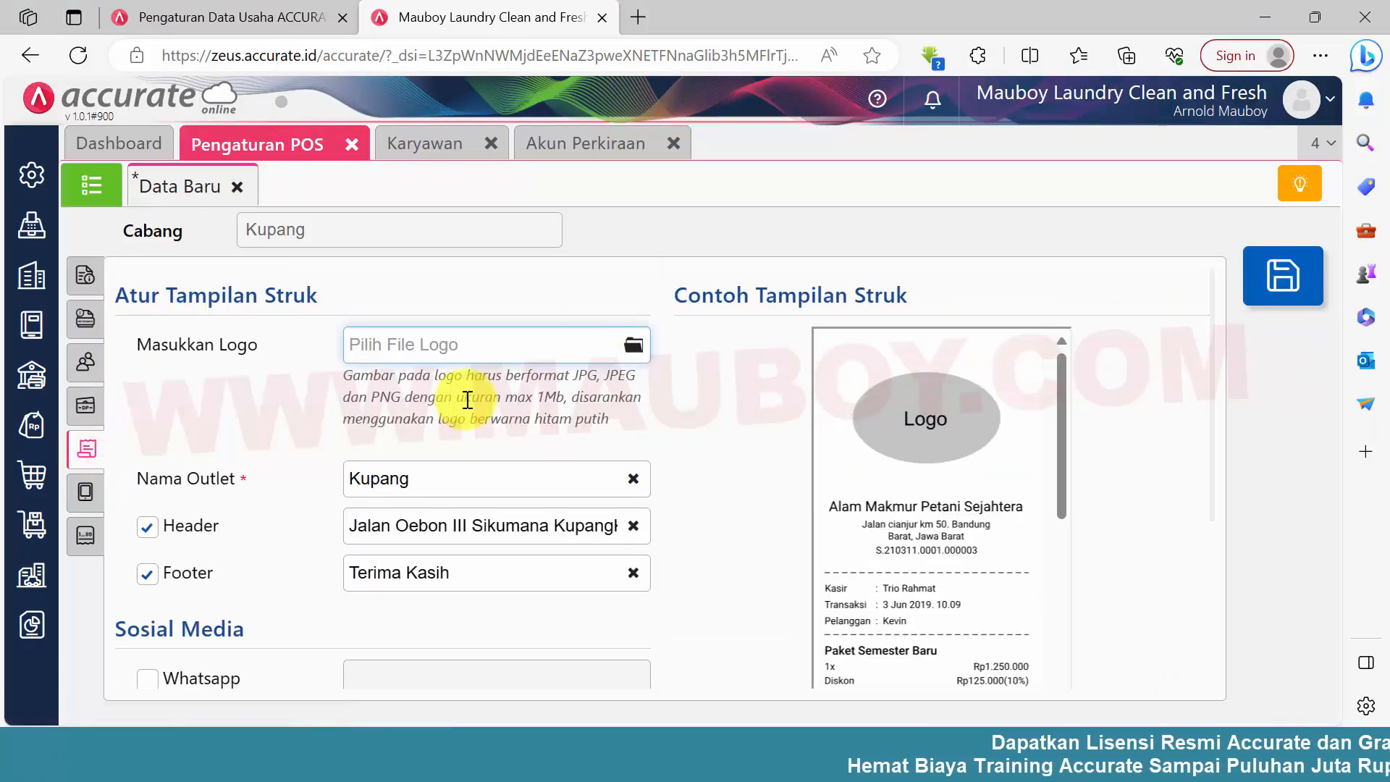
left_click(632, 349)
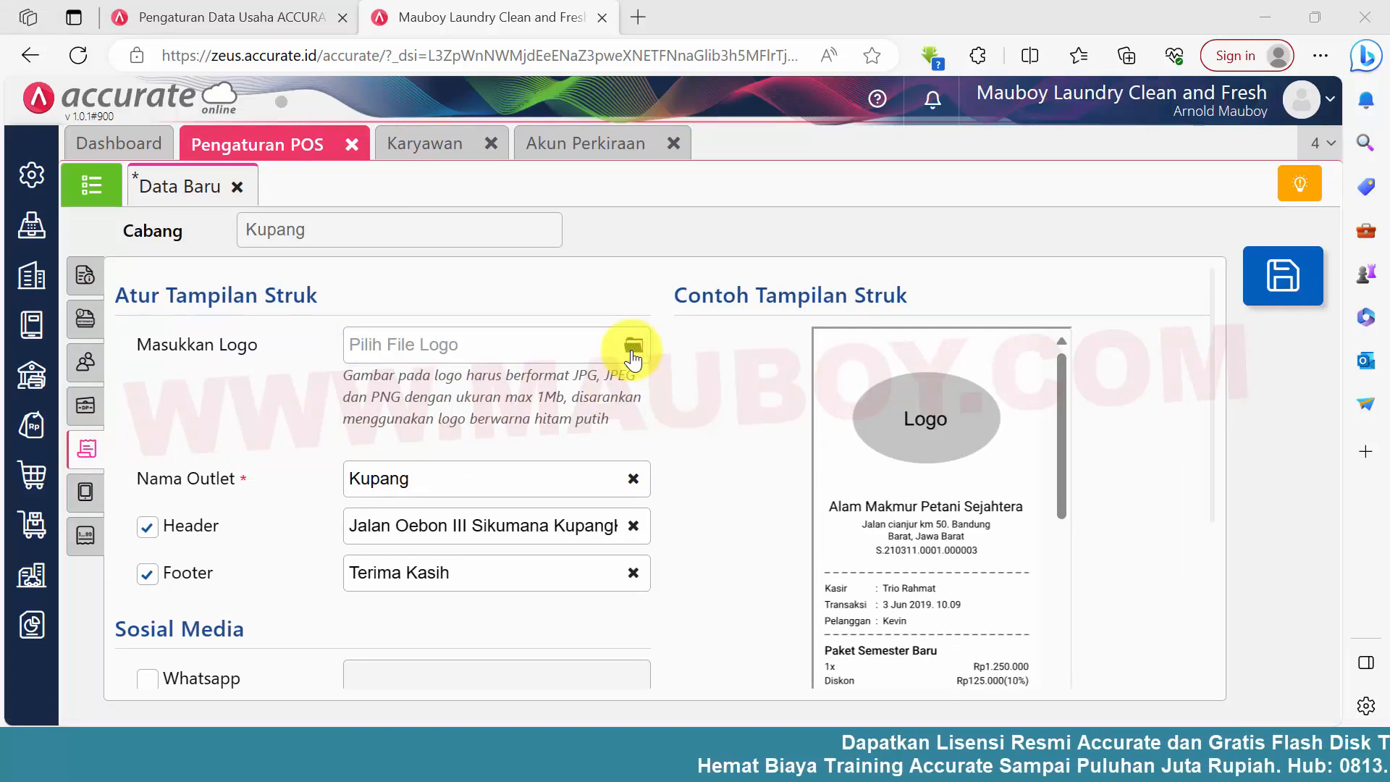
left_click(237, 246)
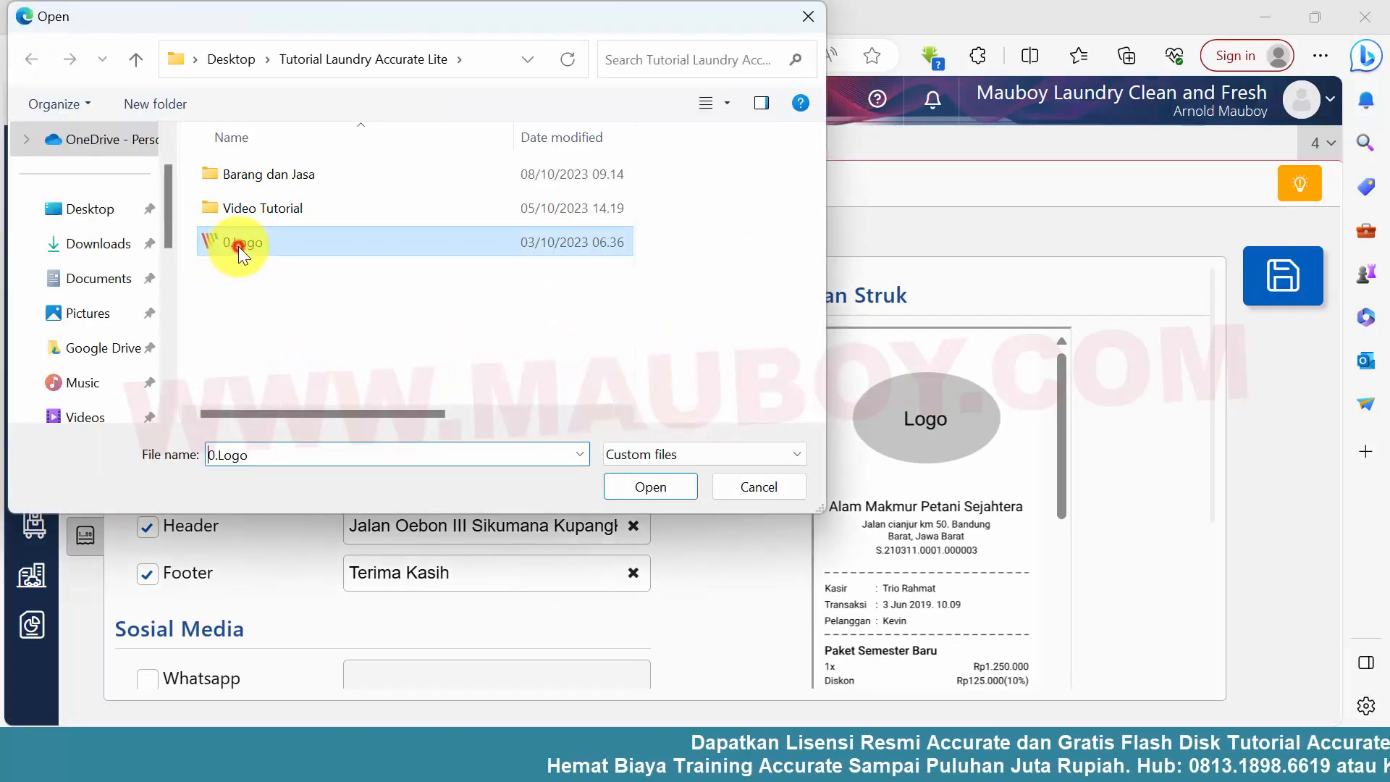
left_click(649, 485)
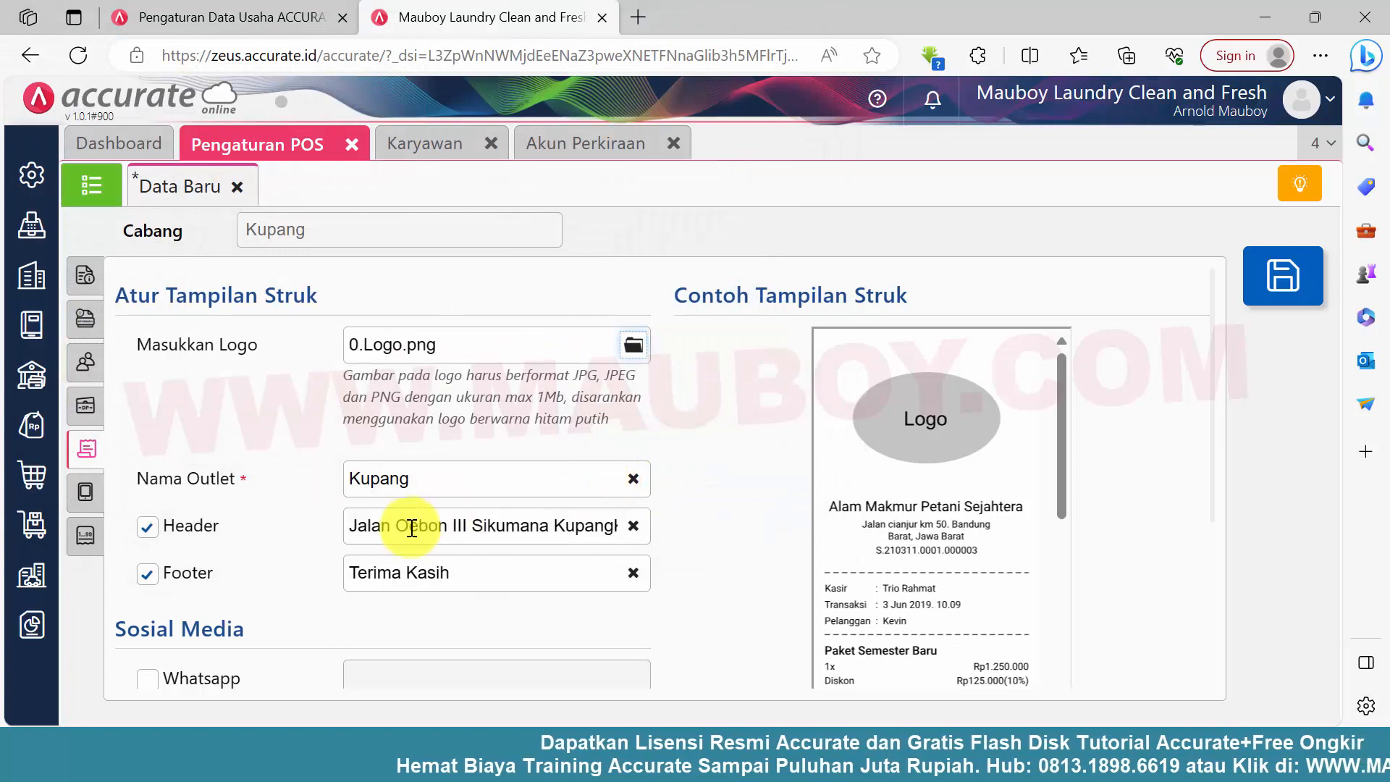
Step: Replace the end of the receipt header address with the city and province, and set the footer to Terima Kasih atas Kunjungan Anda
left_click_drag(357, 526, 648, 533)
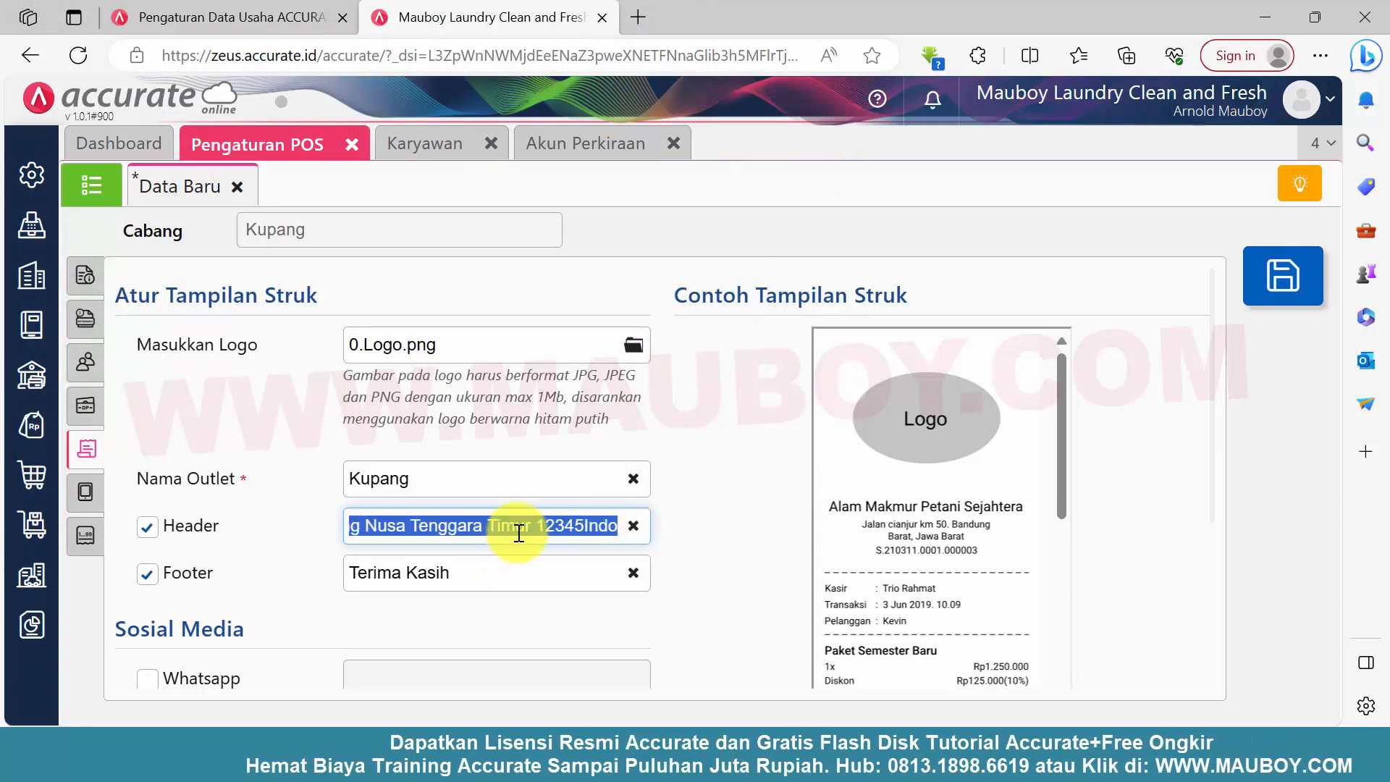
left_click(464, 527)
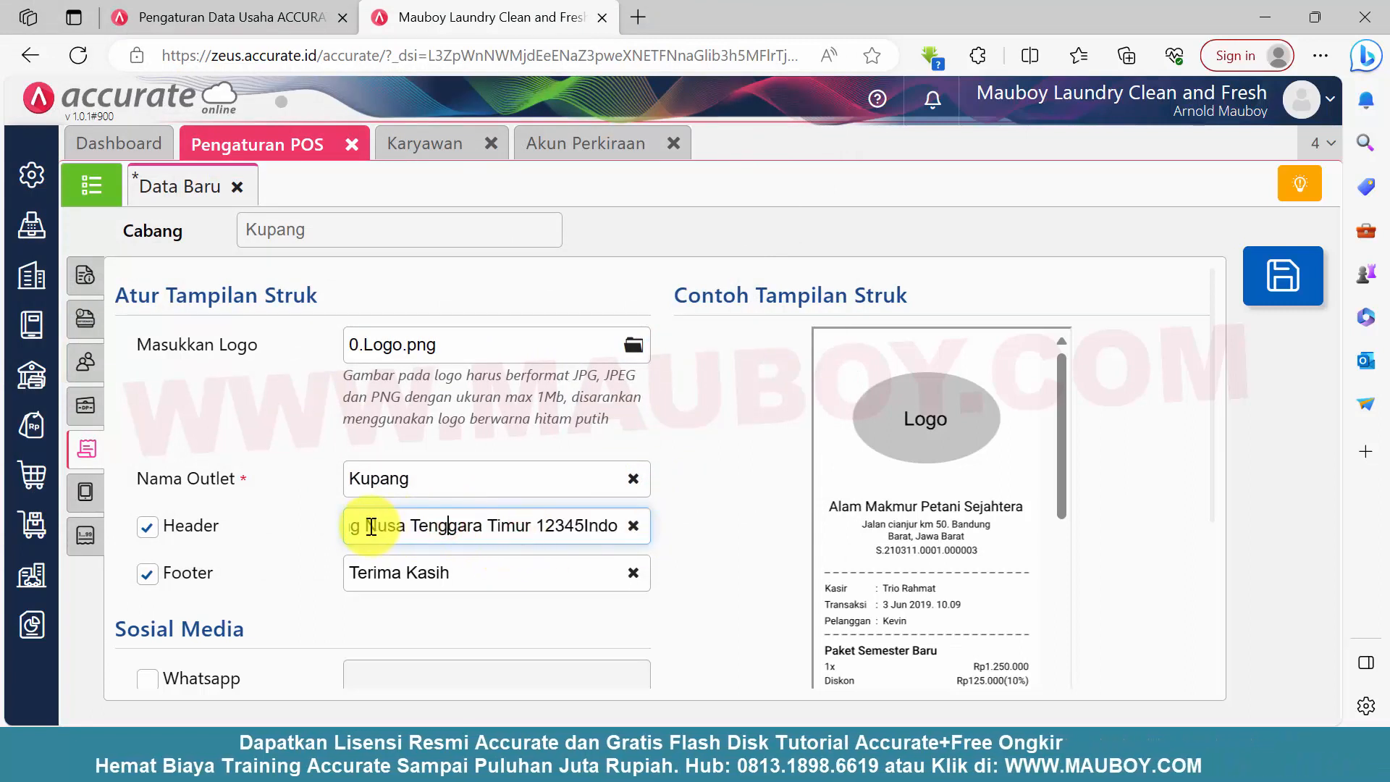
left_click_drag(366, 527, 691, 534)
type("Kota Kupang NTT")
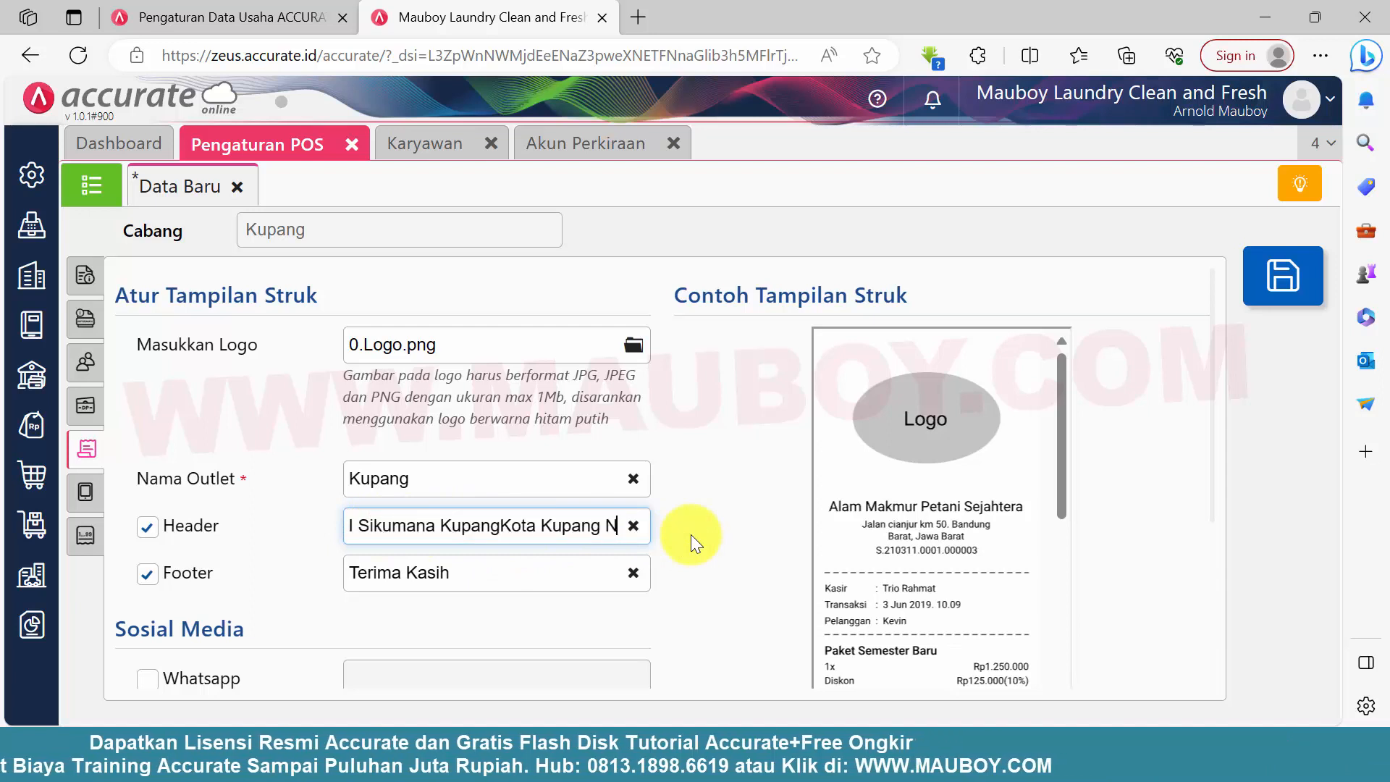
left_click(514, 568)
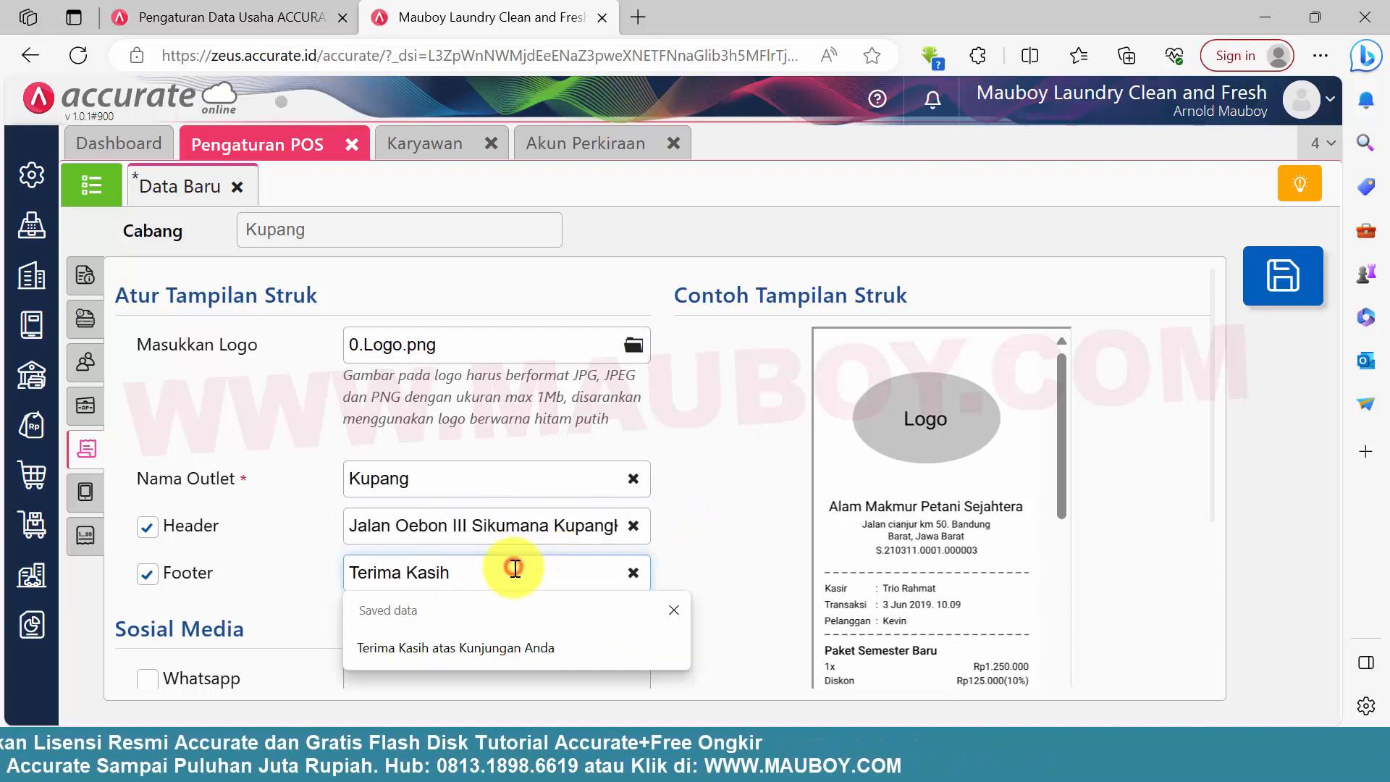
key("Down")
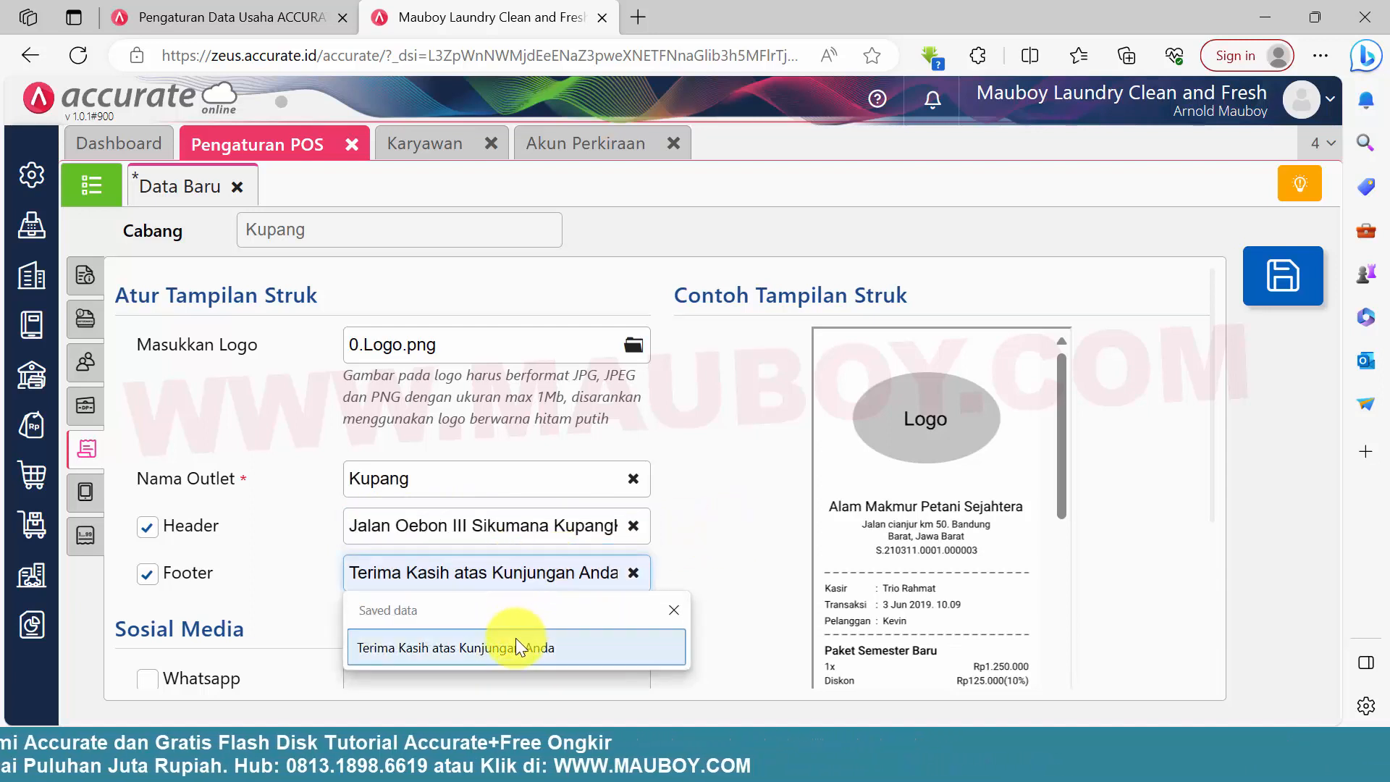
left_click(515, 640)
Step: Enable Whatsapp under the receipt's Sosial Media, fill in the business's phone number, and review the receipt settings
scroll(397, 558, "down", 3)
left_click(210, 500)
left_click(423, 492)
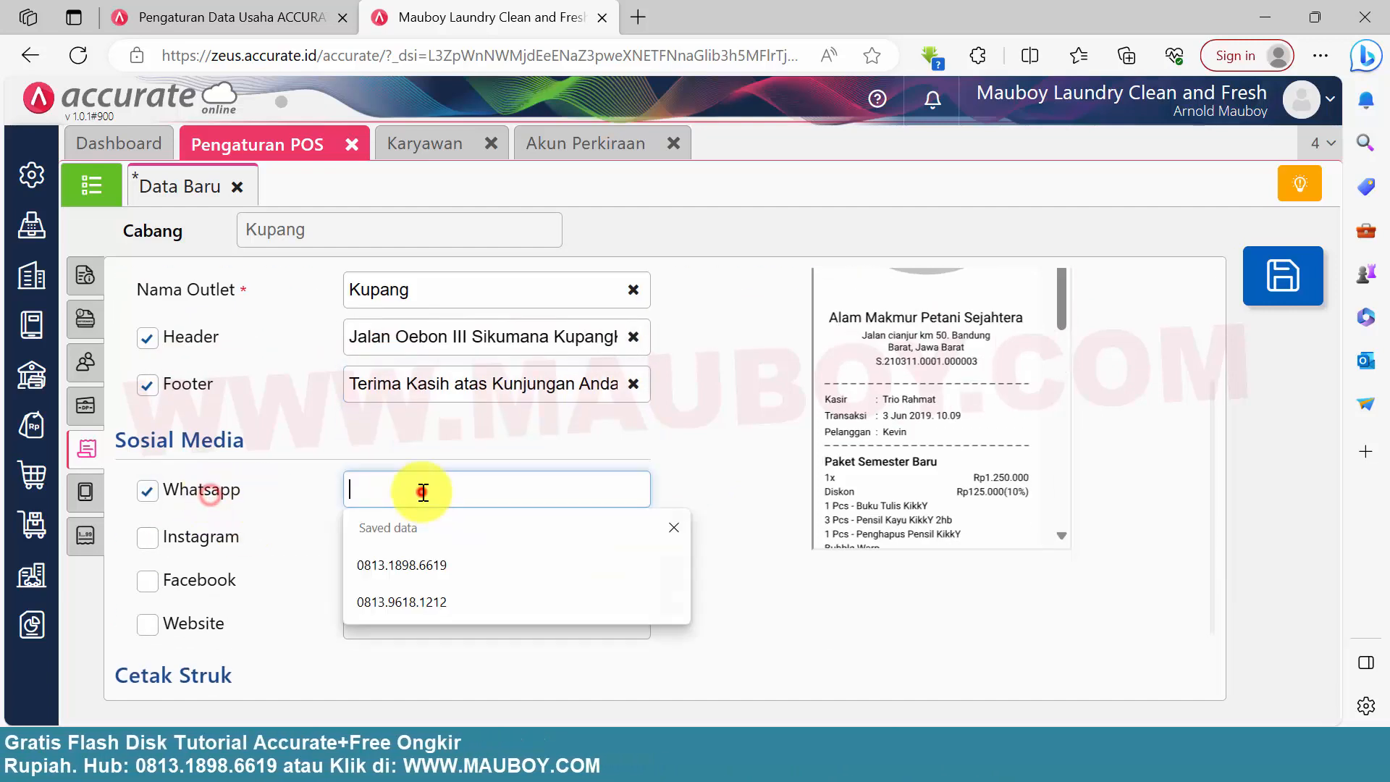
left_click(450, 568)
scroll(528, 577, "down", 1)
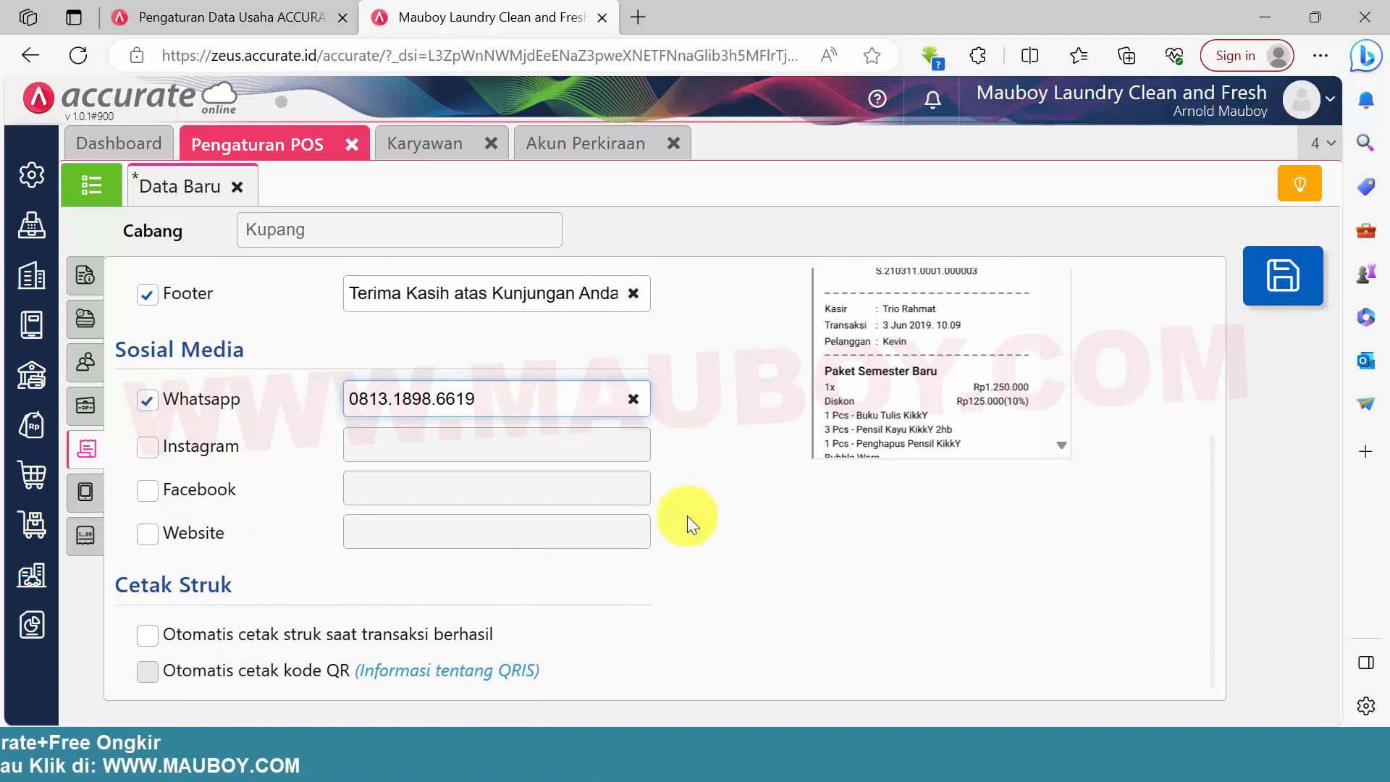
scroll(605, 468, "up", 3)
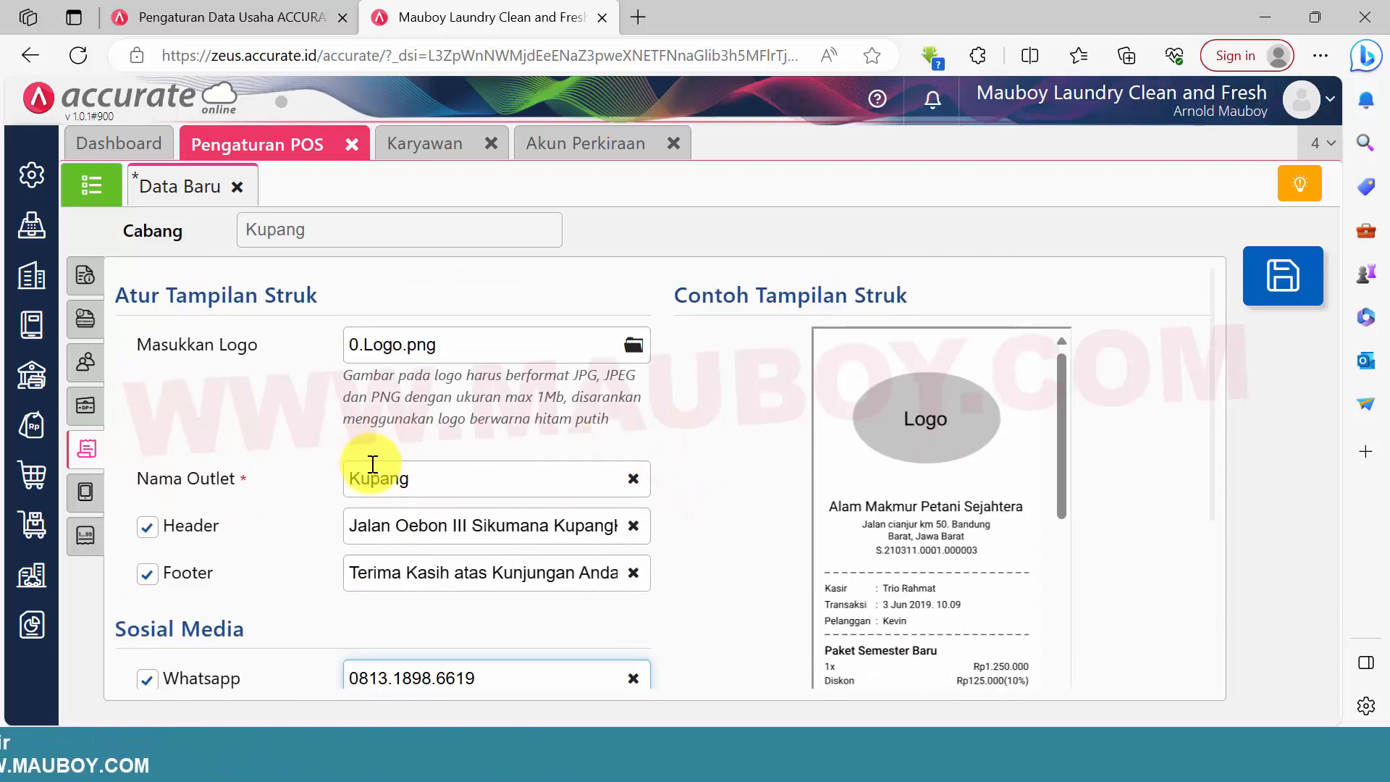
scroll(380, 457, "down", 2)
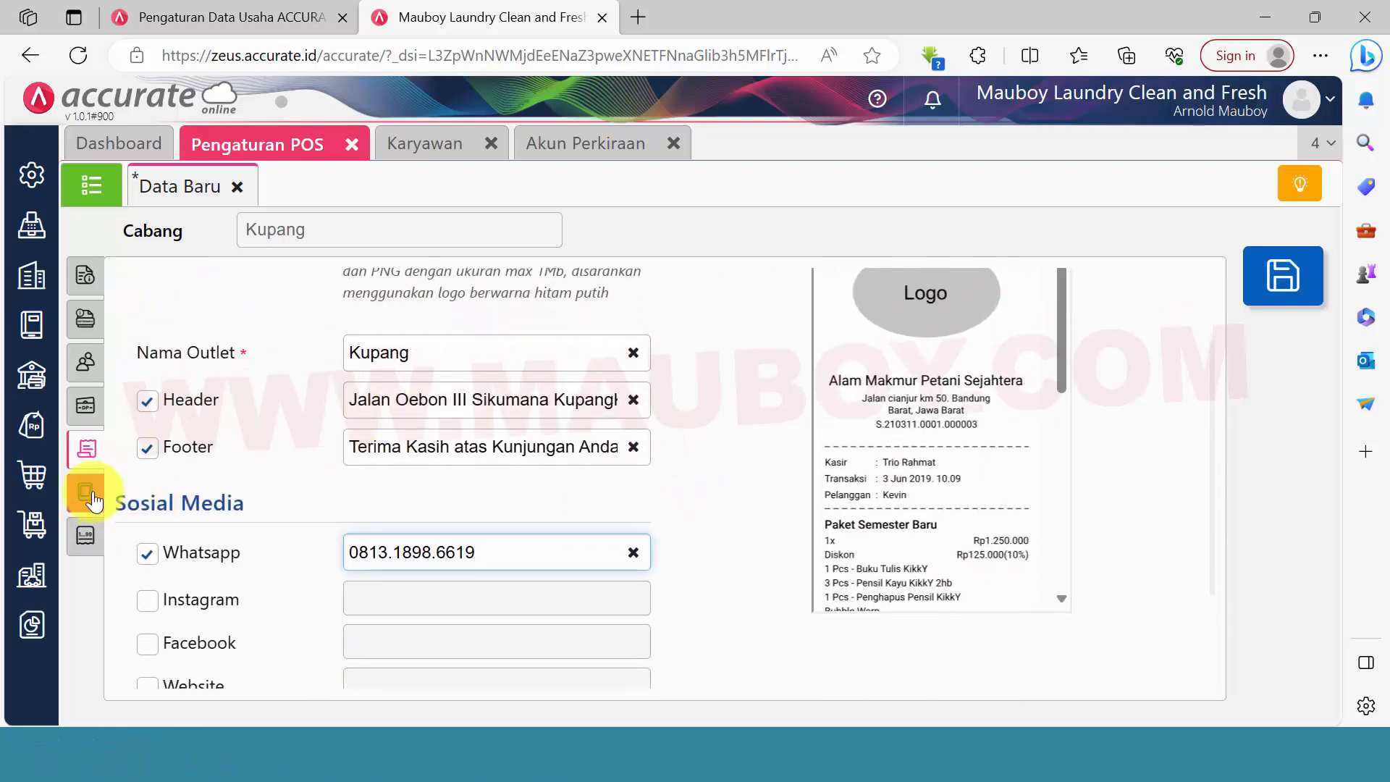
Step: Check the maximum connected devices setting for Kupang, and set the sales numbering type to Penomoran Urut
left_click(85, 492)
left_click(440, 288)
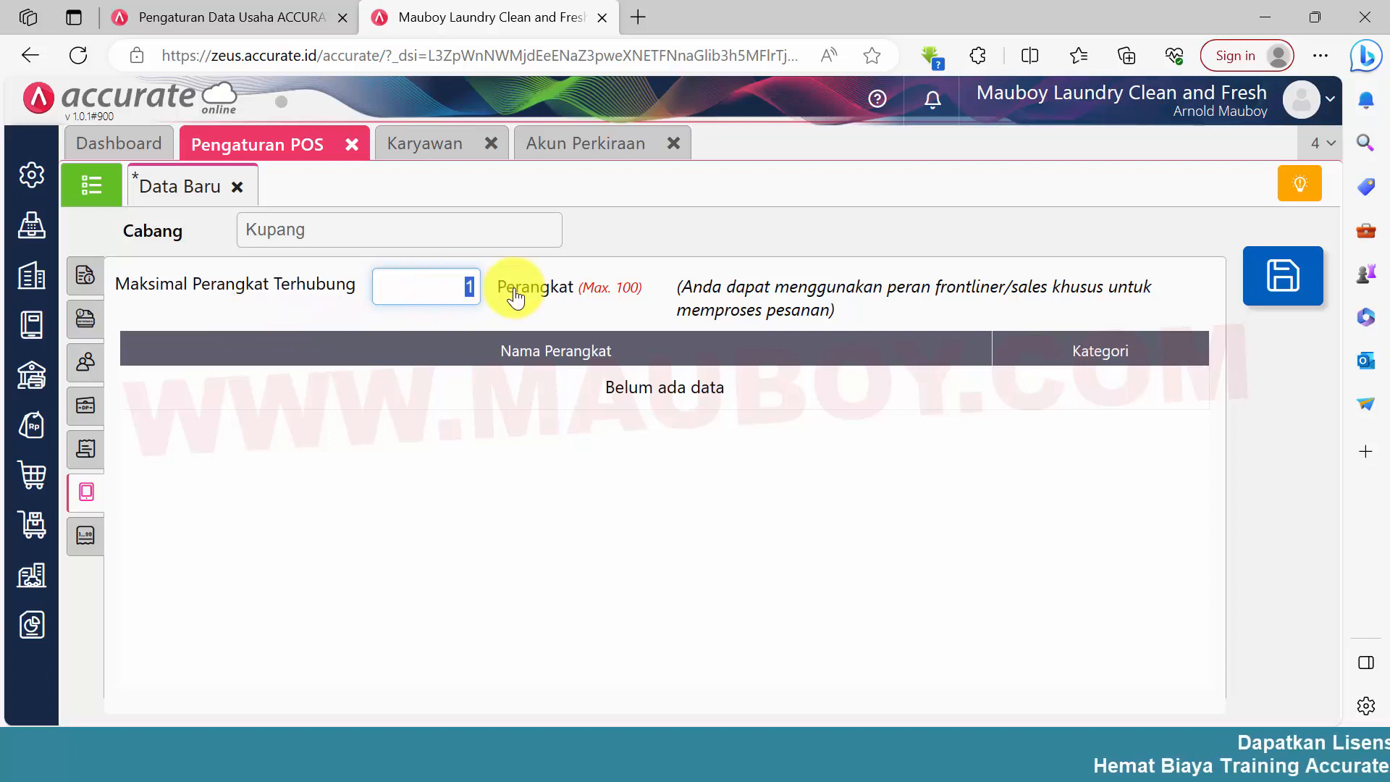
left_click(85, 544)
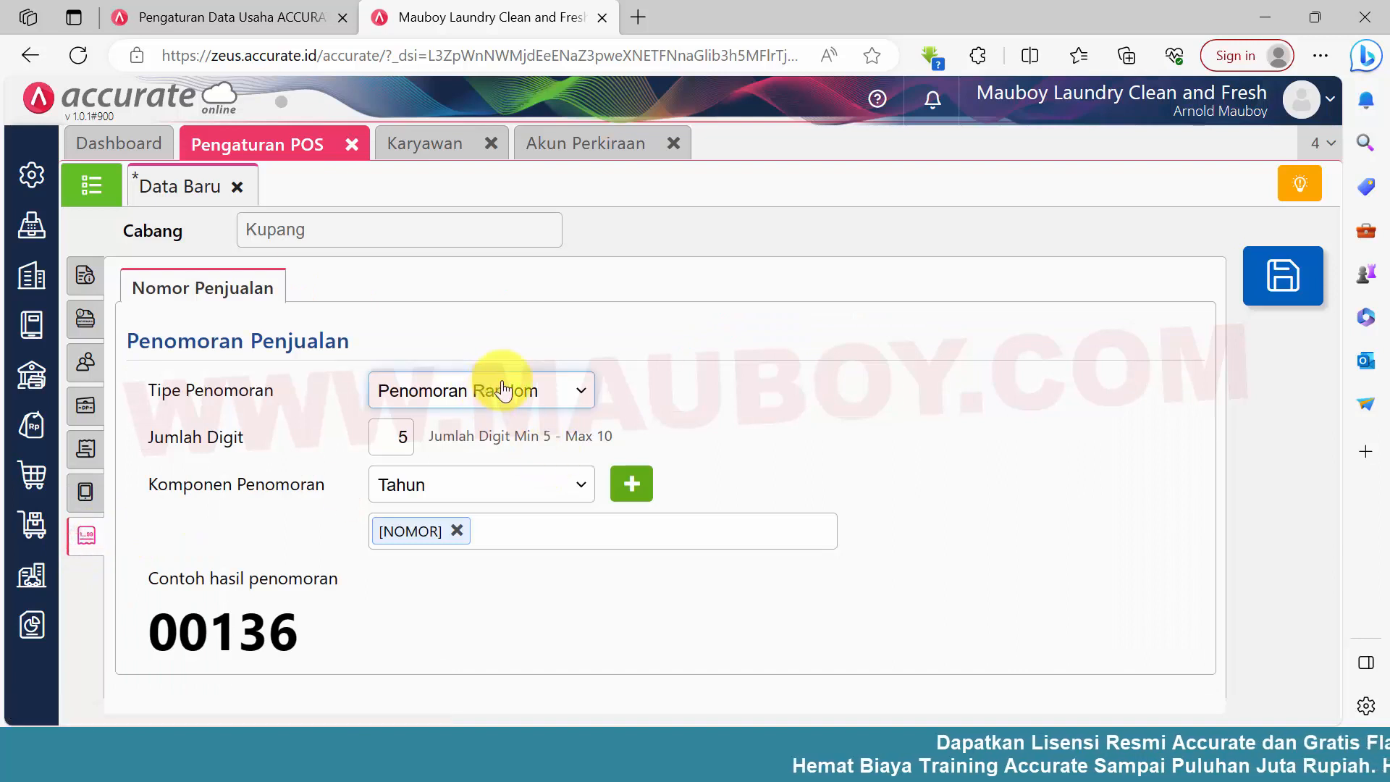
left_click(503, 396)
left_click(507, 393)
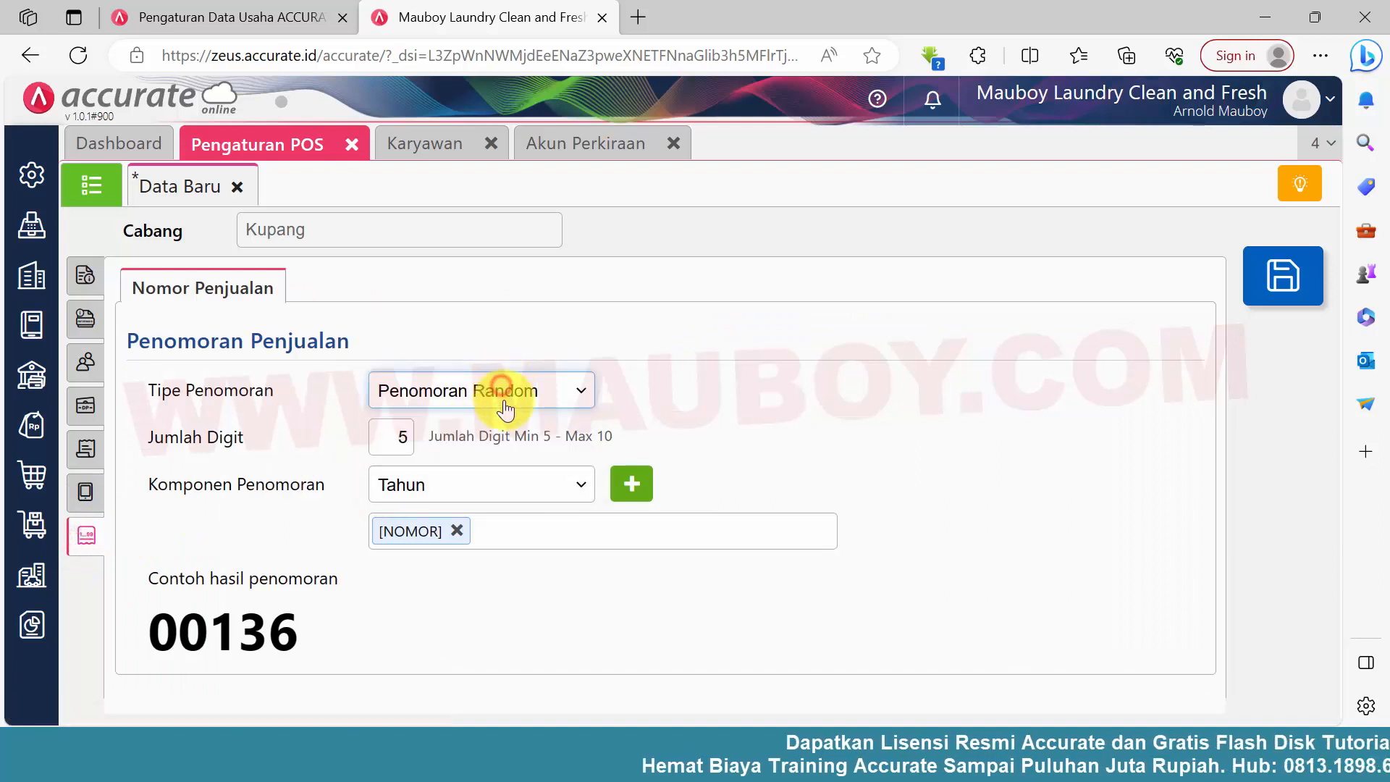
left_click(467, 421)
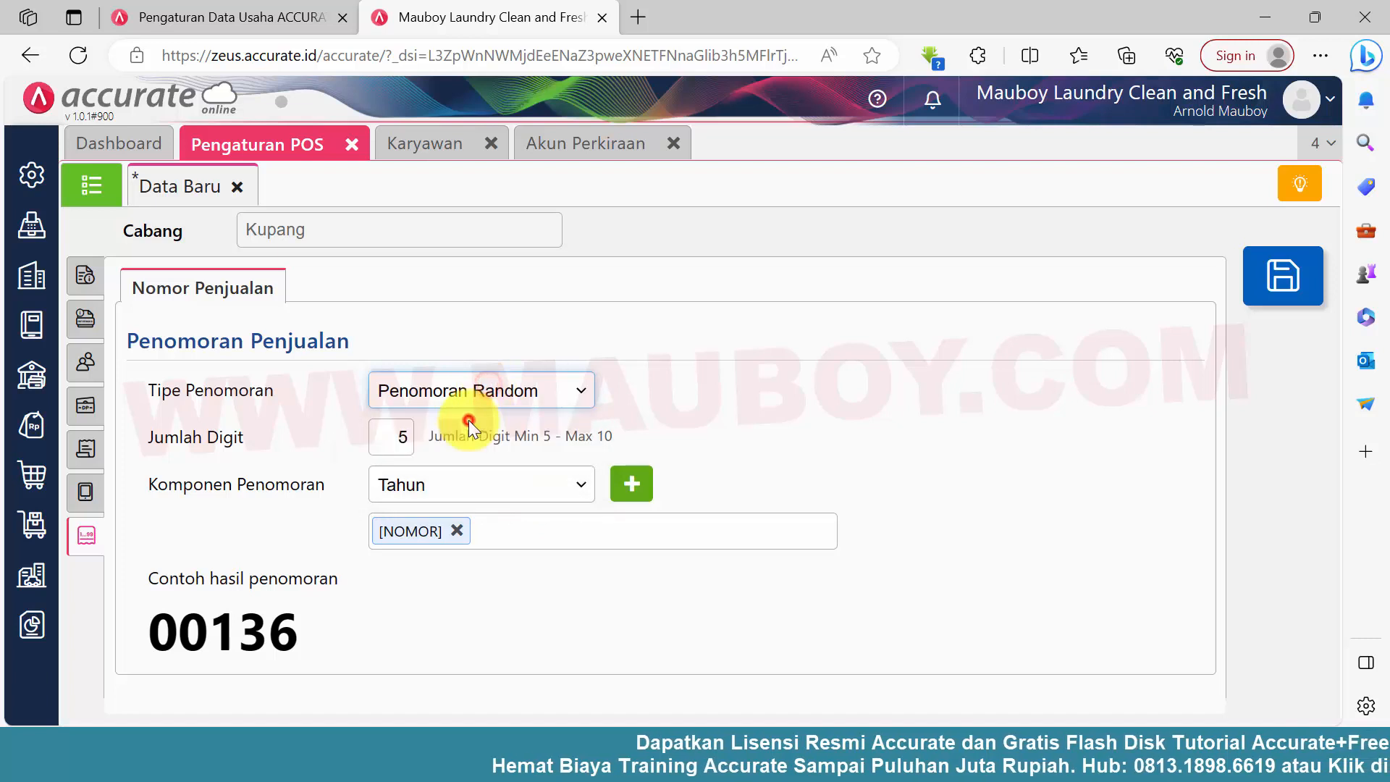
scroll(558, 522, "down", 2)
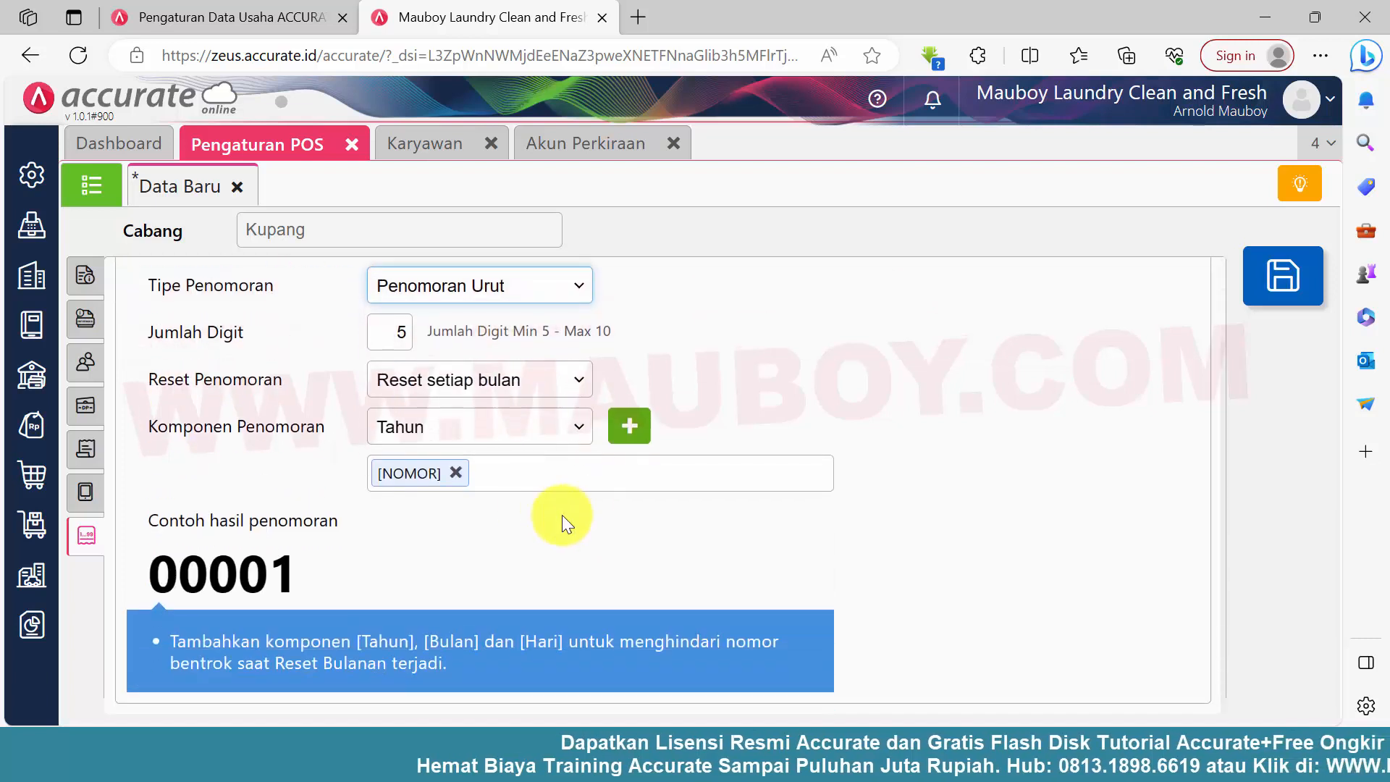
Step: Remove the NOMOR component from the sales numbering format, and add the separator texts KPG and / in its place
left_click(456, 472)
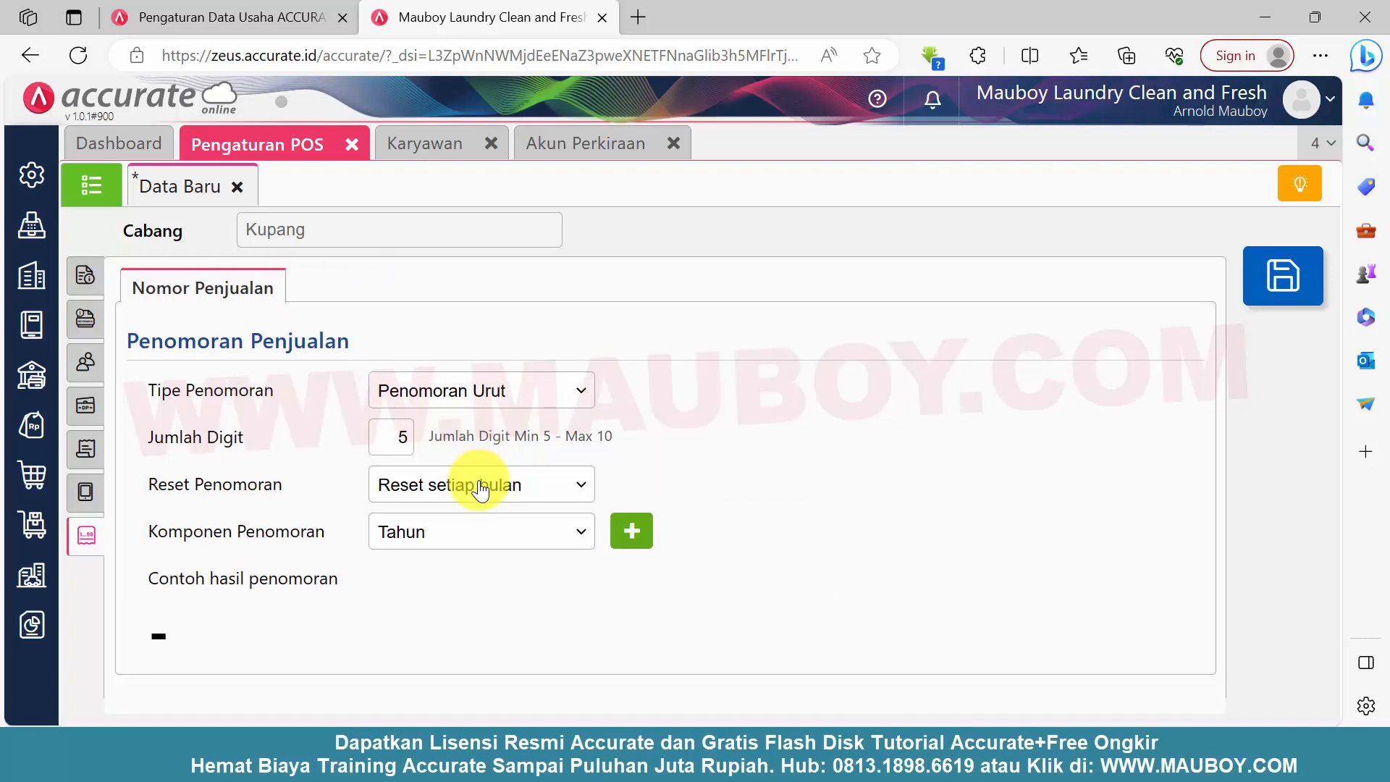
left_click(480, 524)
left_click(467, 670)
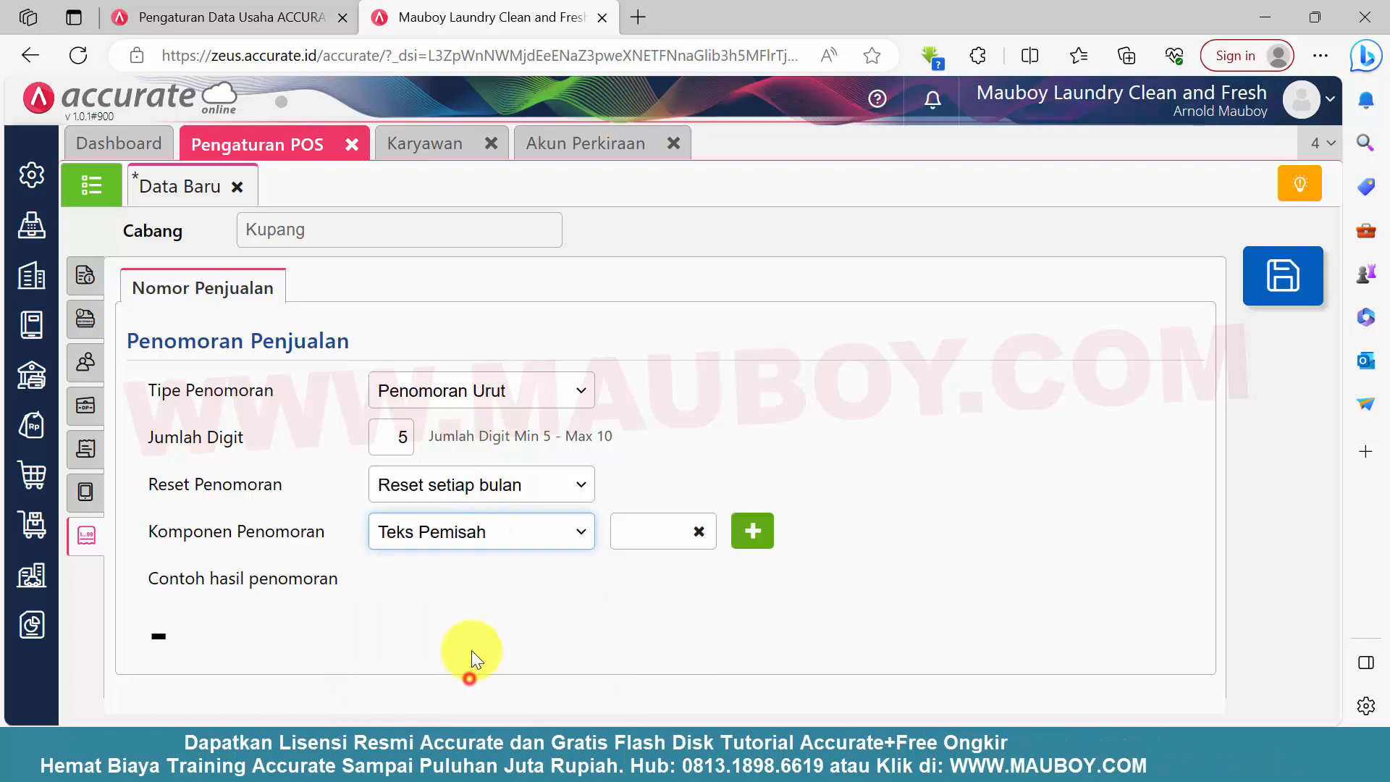
left_click(648, 532)
type("KPG")
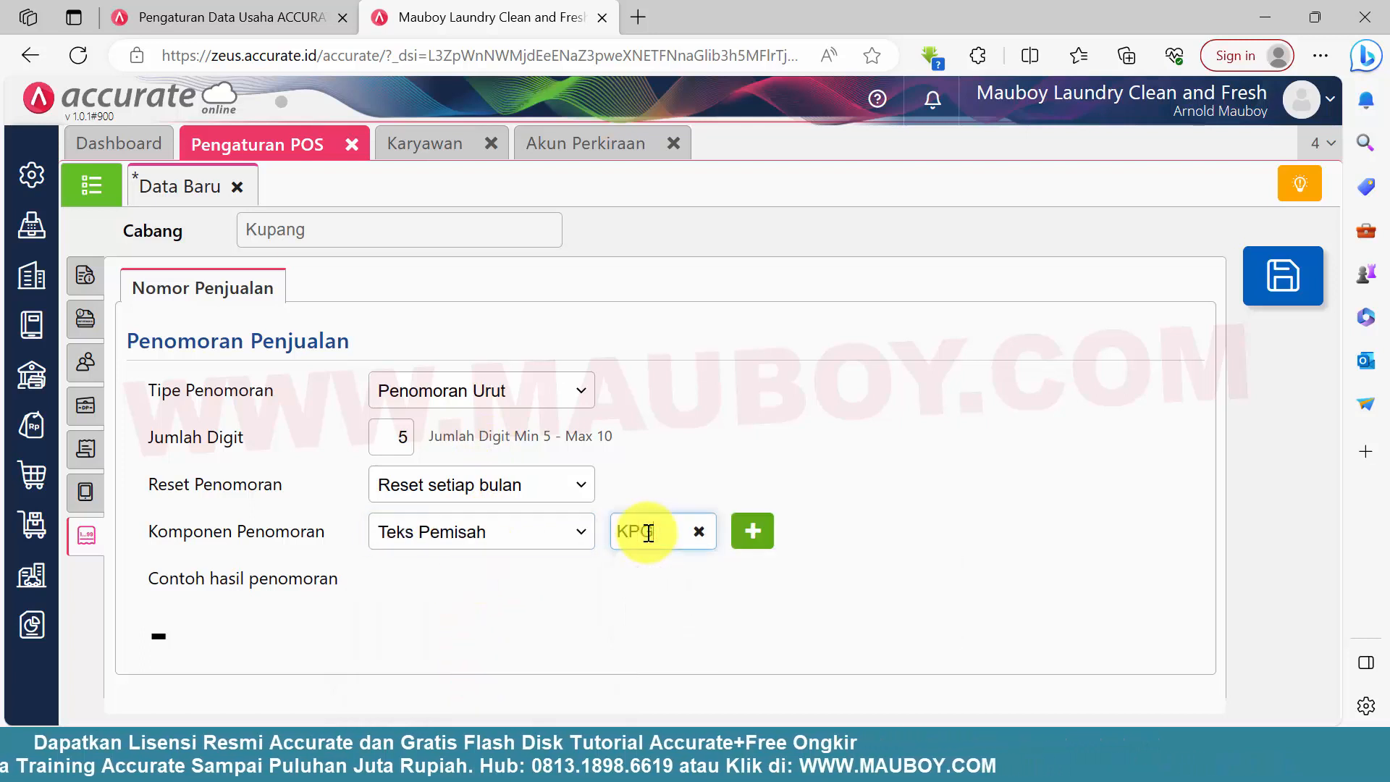
left_click(751, 529)
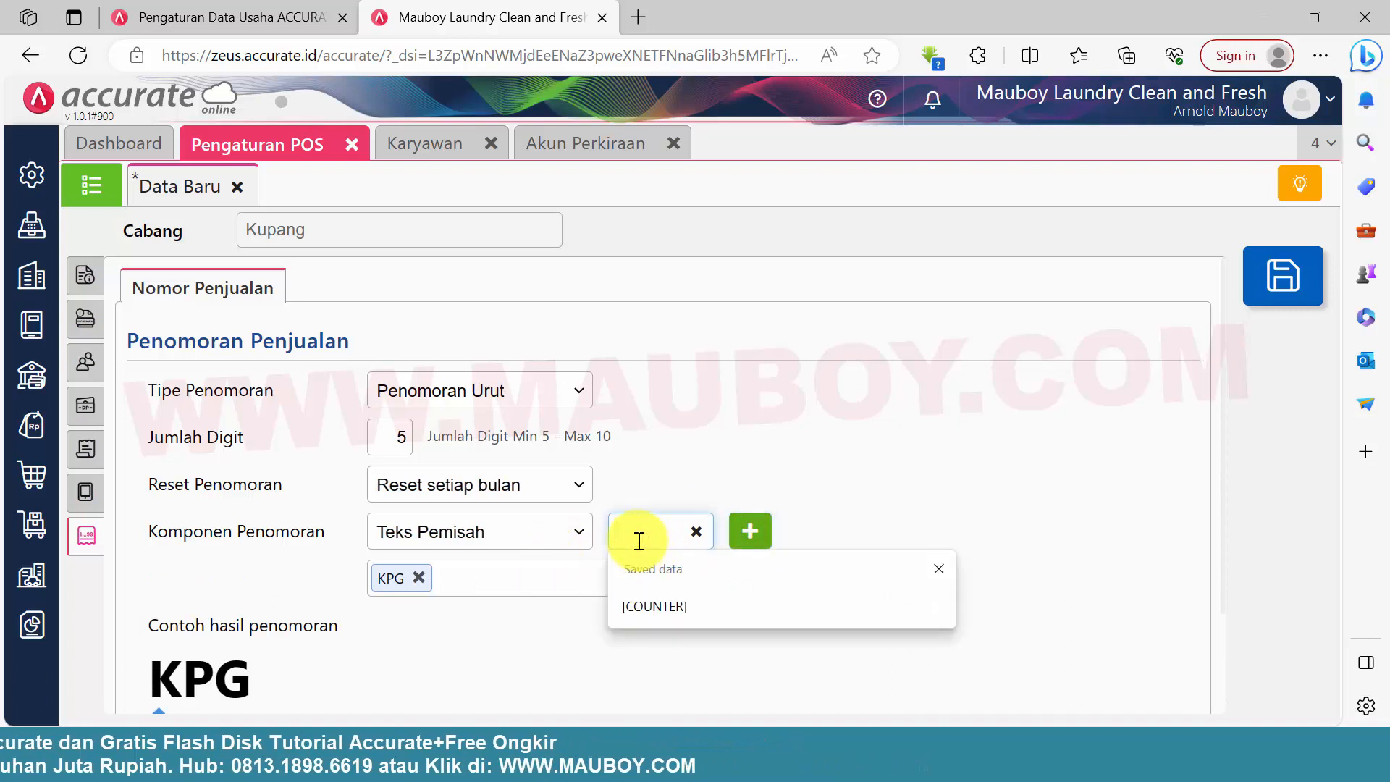
type("/")
left_click(751, 530)
Step: Add the Hari component followed by a / separator to the sales numbering format
scroll(680, 550, "down", 2)
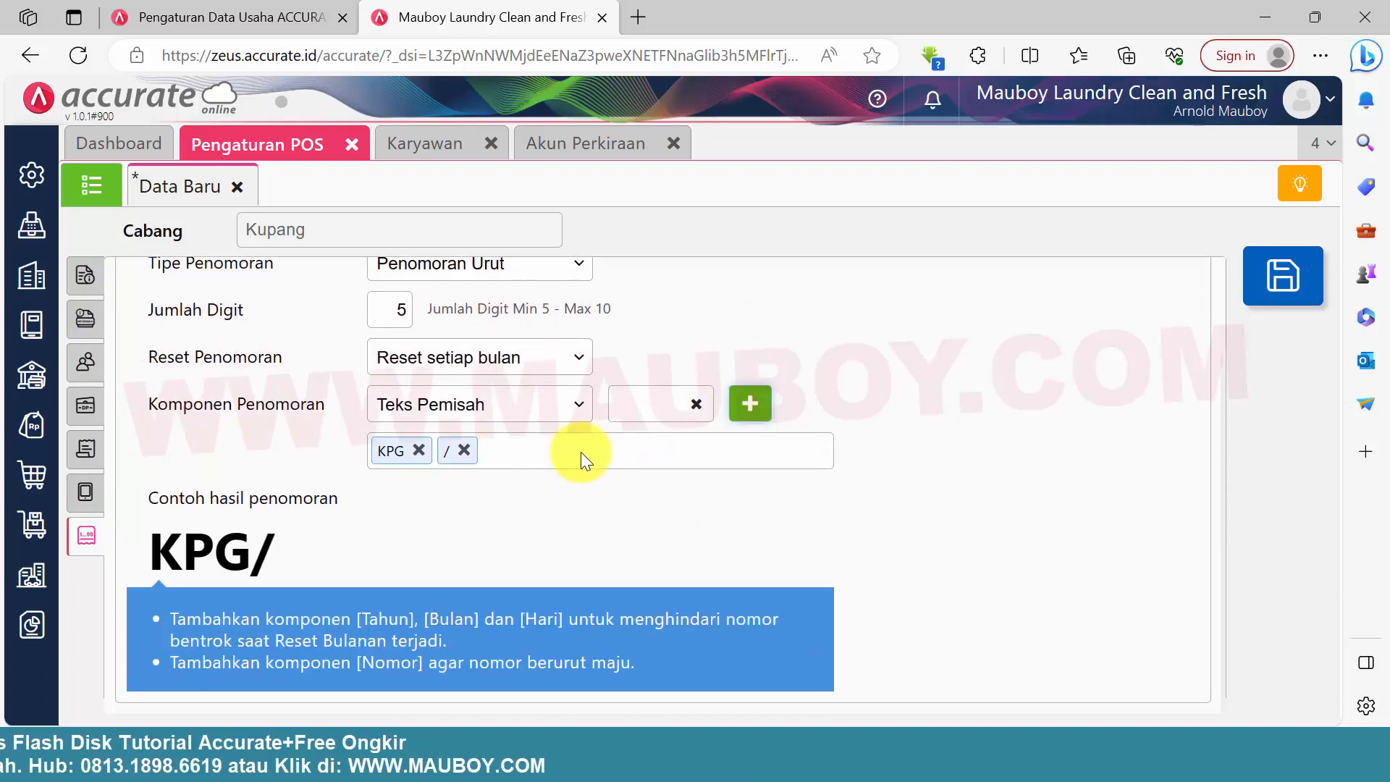
left_click(545, 412)
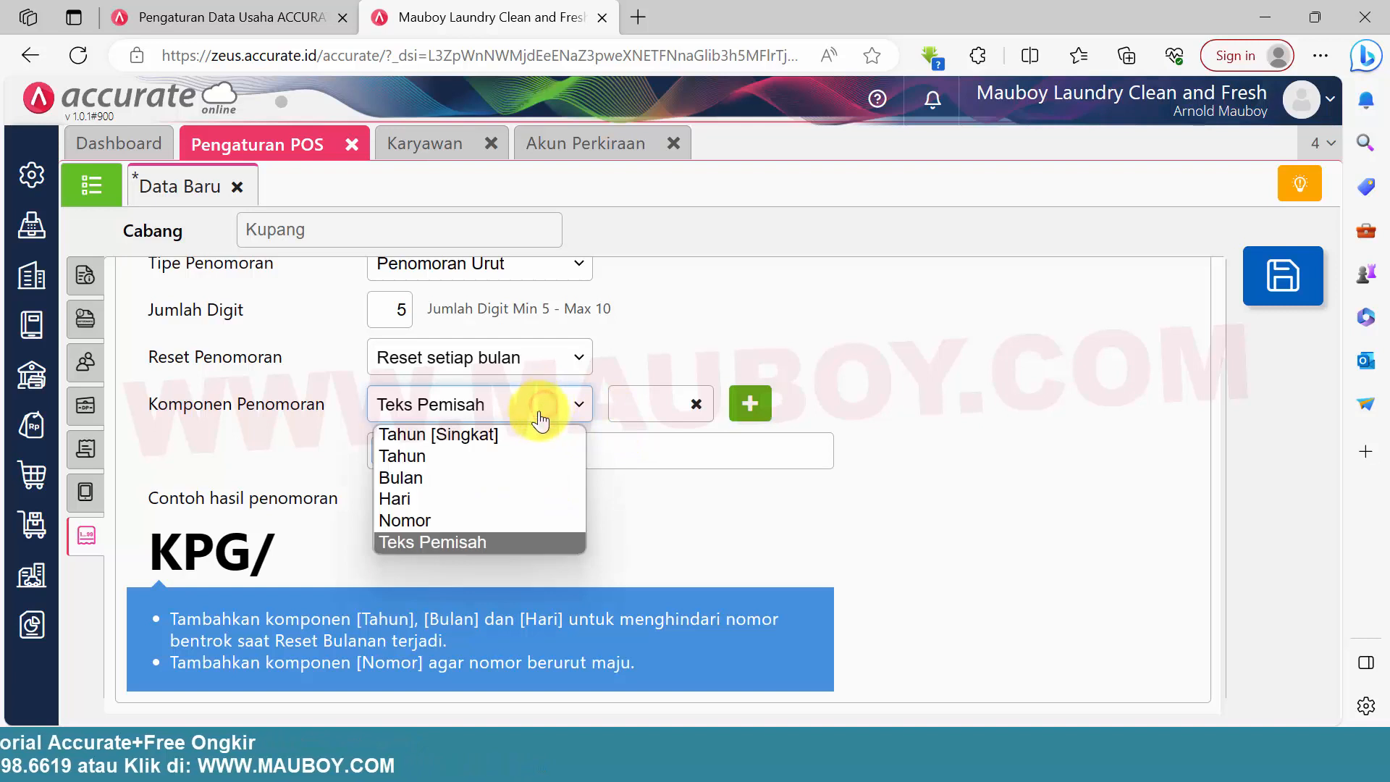
left_click(448, 499)
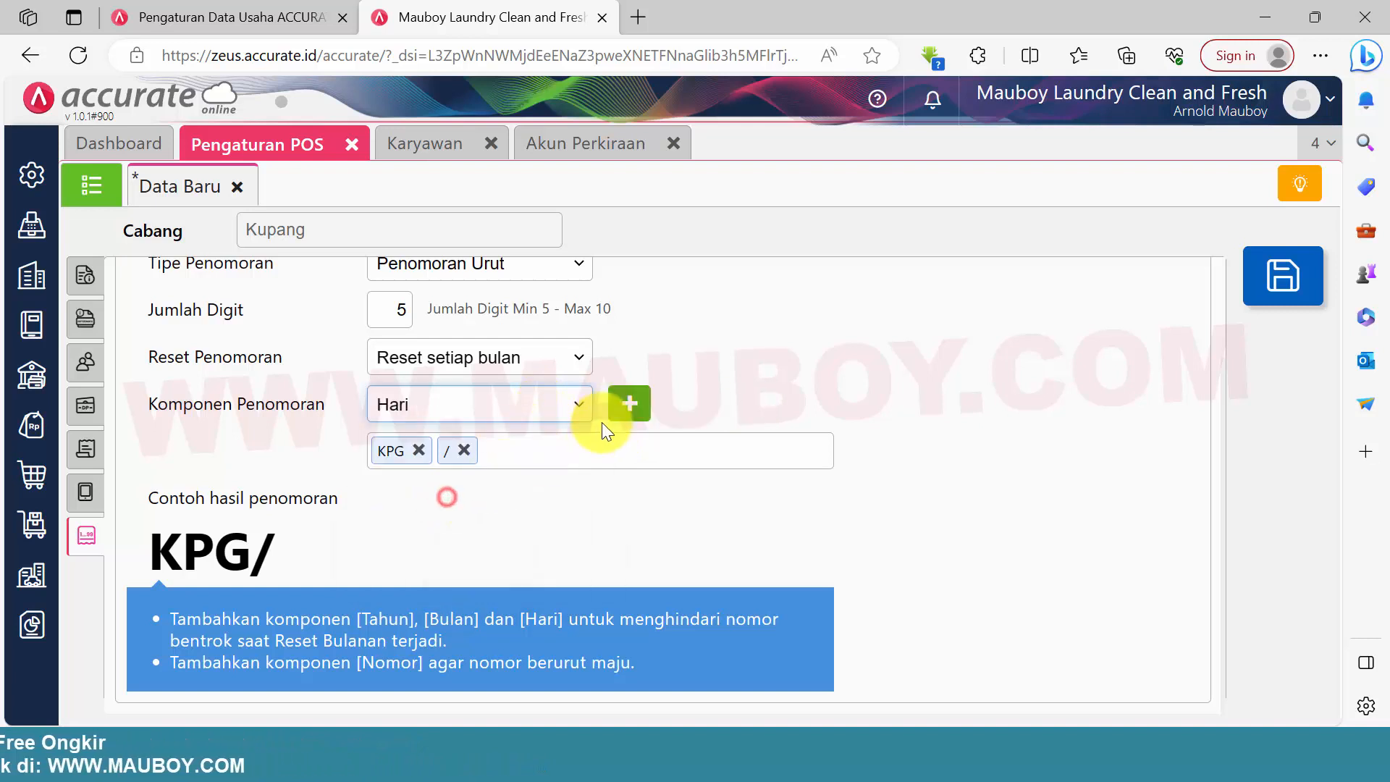
left_click(631, 407)
left_click(537, 417)
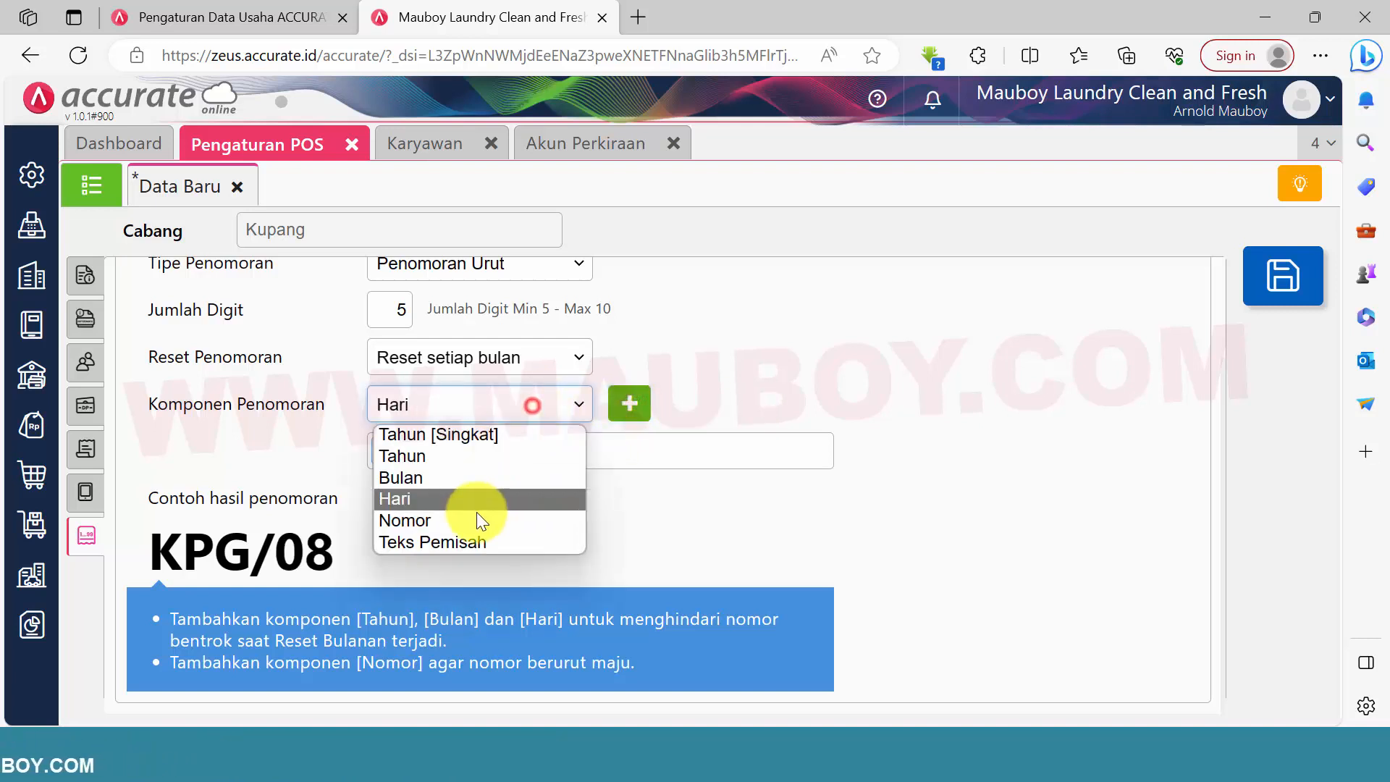
left_click(463, 543)
left_click(643, 406)
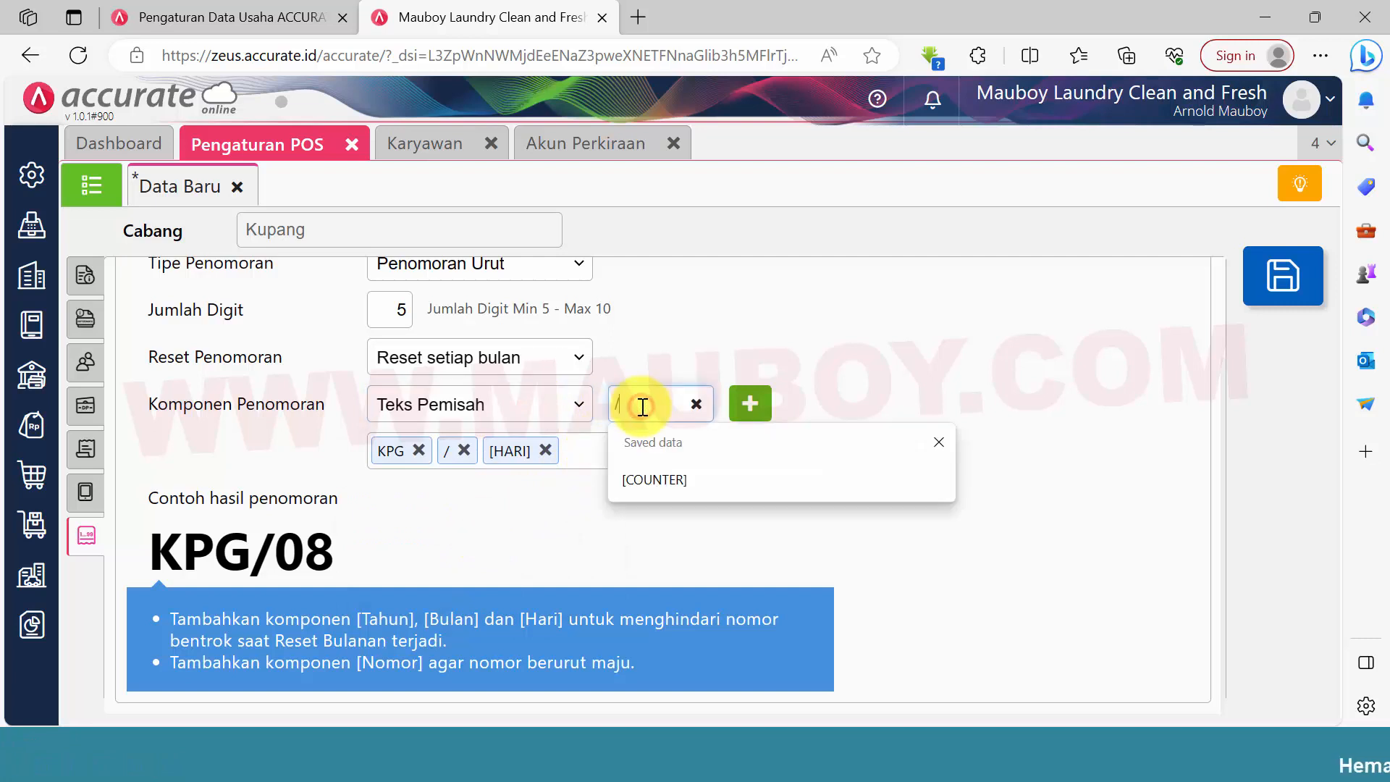
Step: Add the Bulan component followed by a / separator to the sales numbering format
left_click(561, 407)
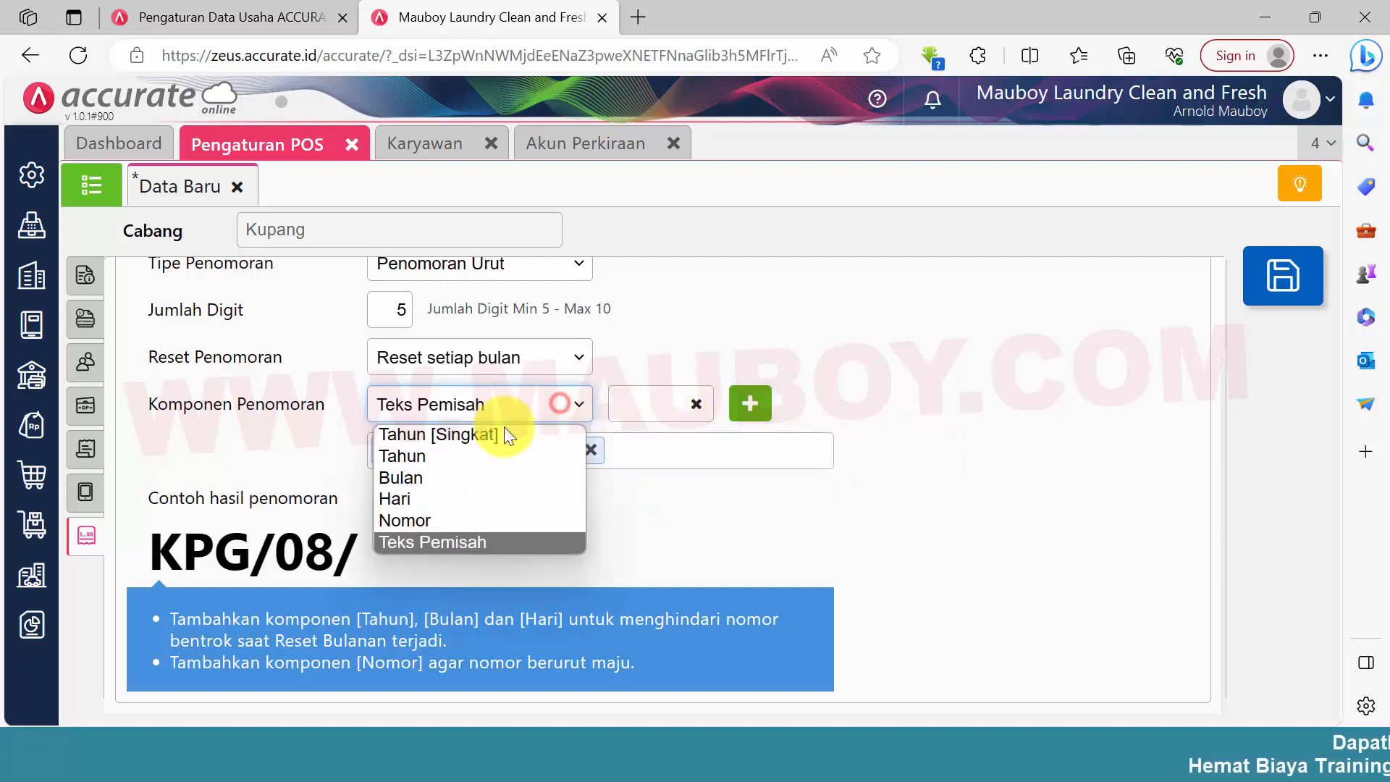
left_click(453, 476)
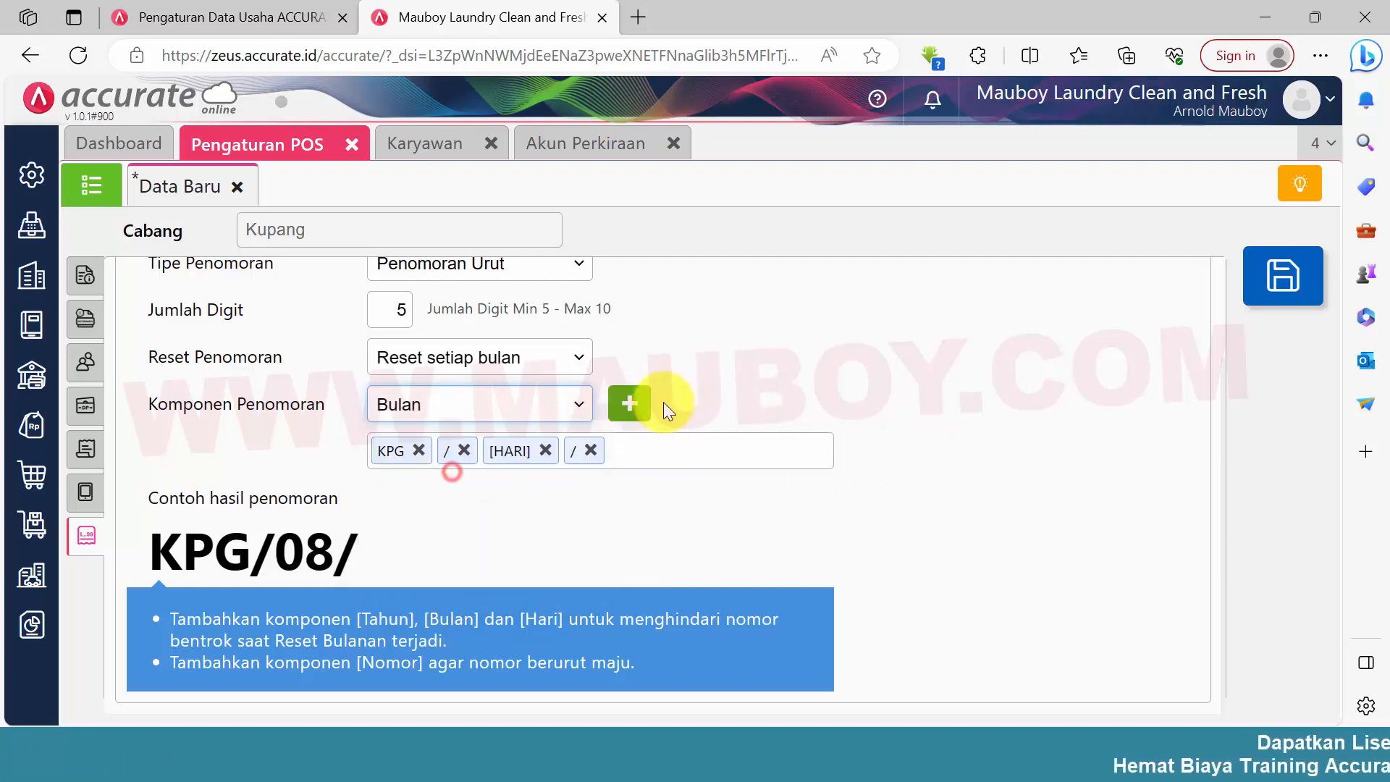
left_click(542, 411)
left_click(460, 542)
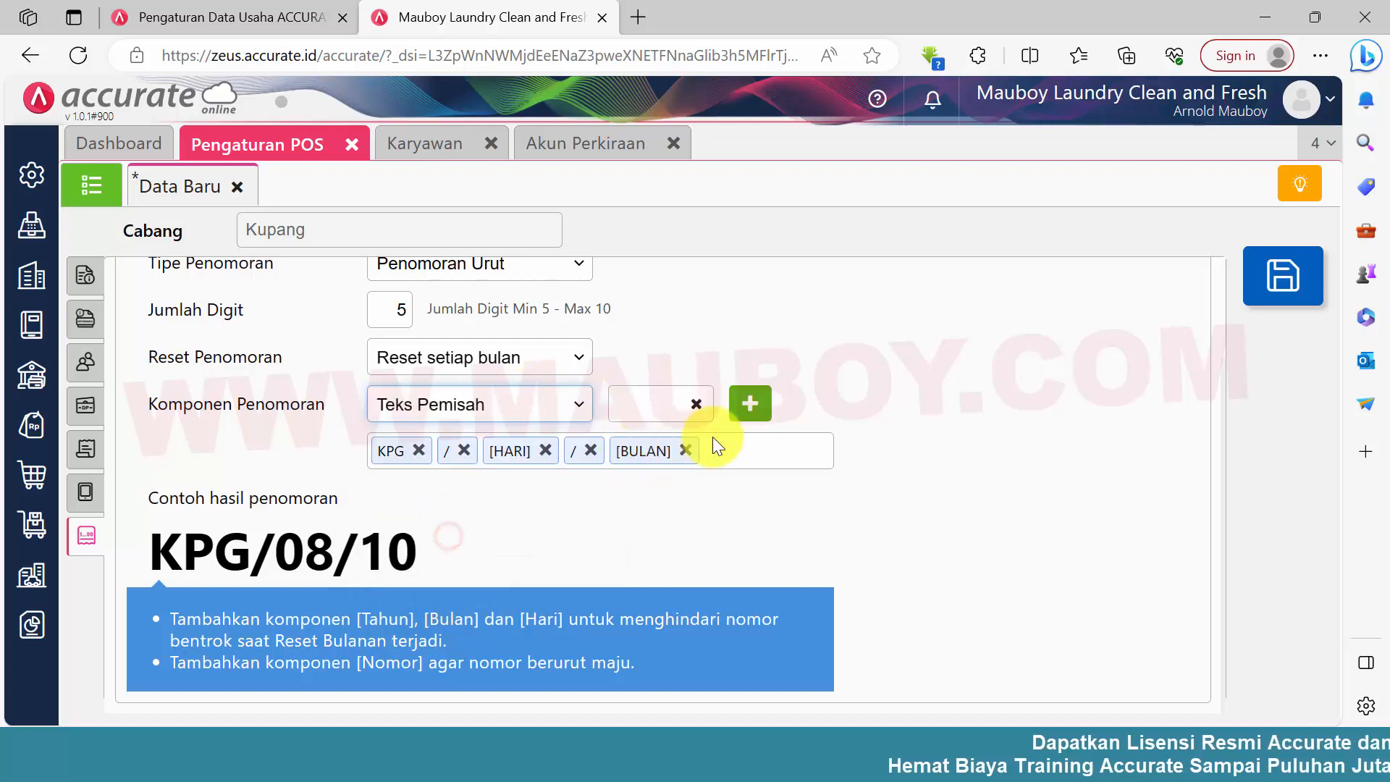
left_click(661, 408)
type("/")
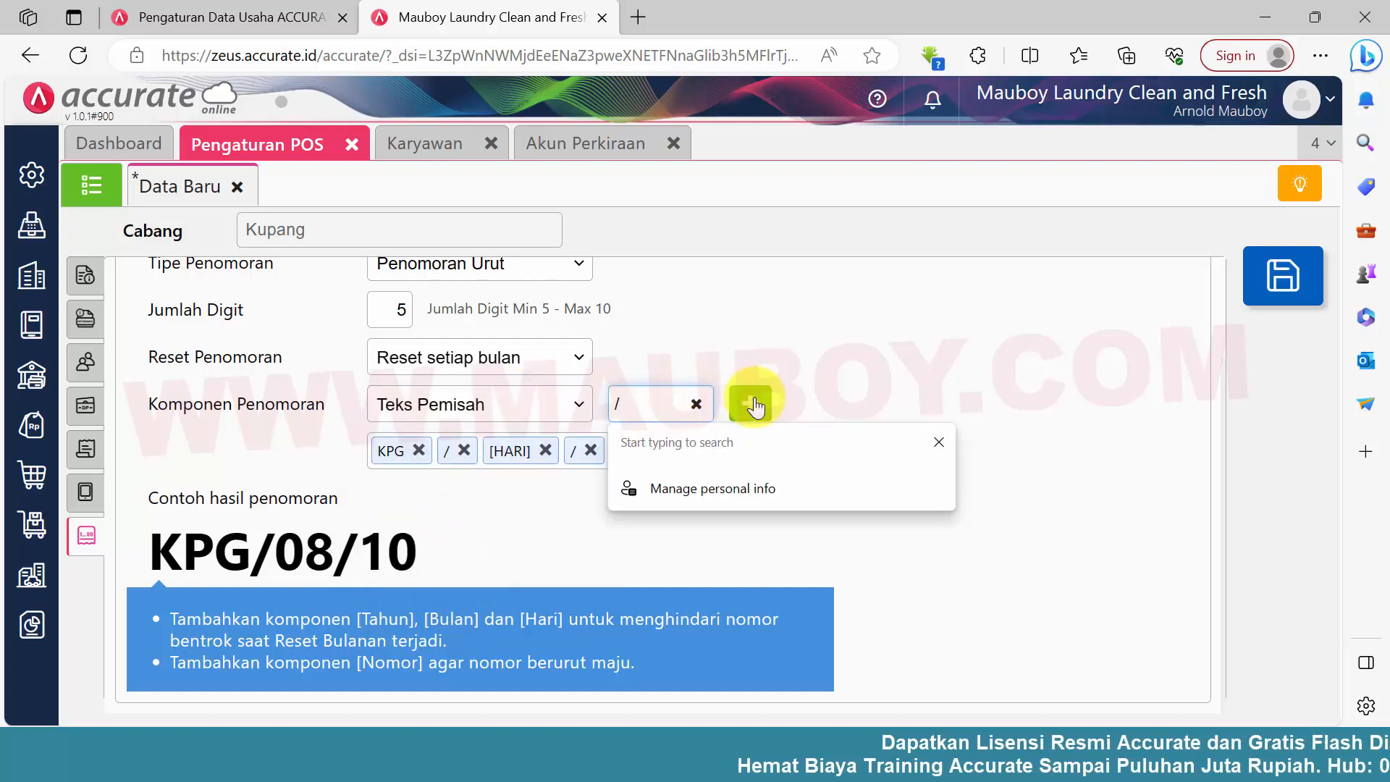
left_click(751, 403)
Step: Add the Tahun [Singkat] component followed by a - separator to the sales numbering format
left_click(535, 402)
left_click(480, 435)
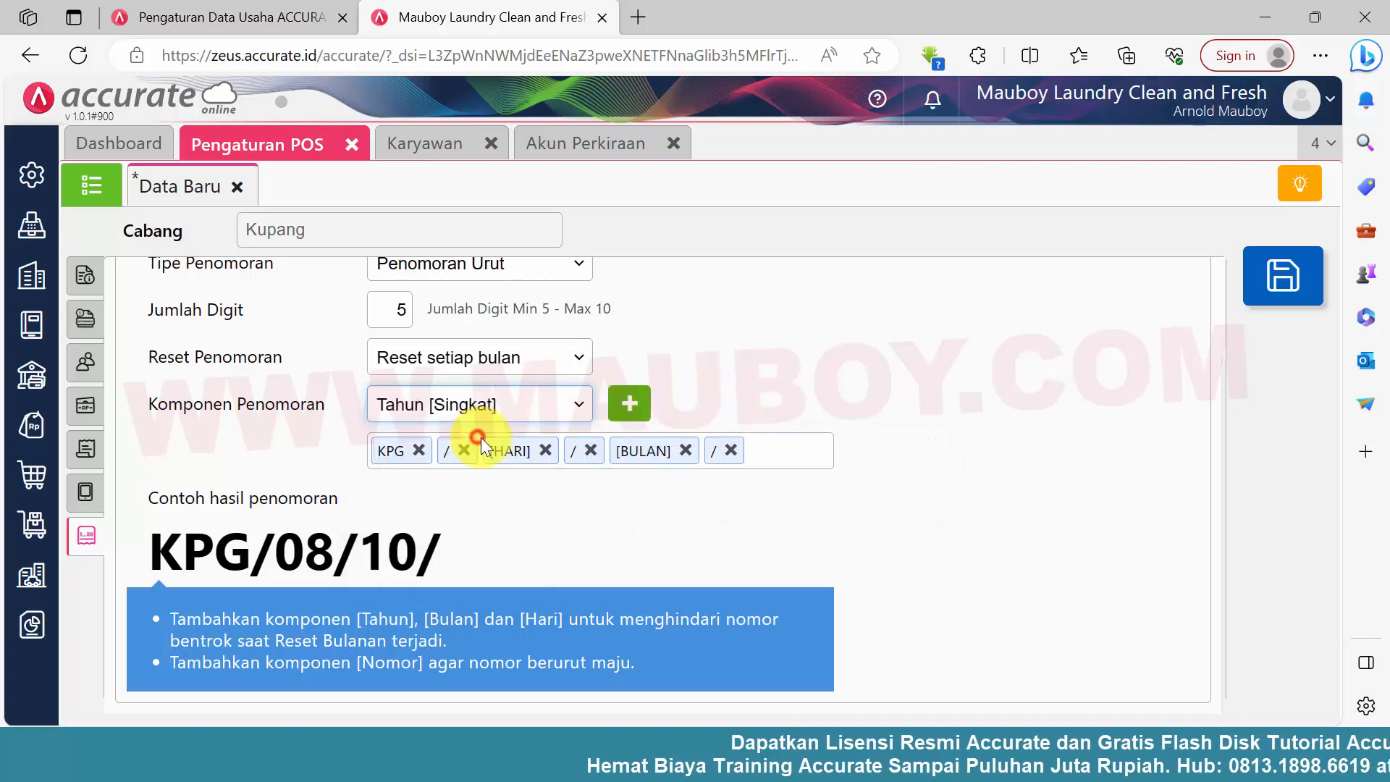
left_click(629, 403)
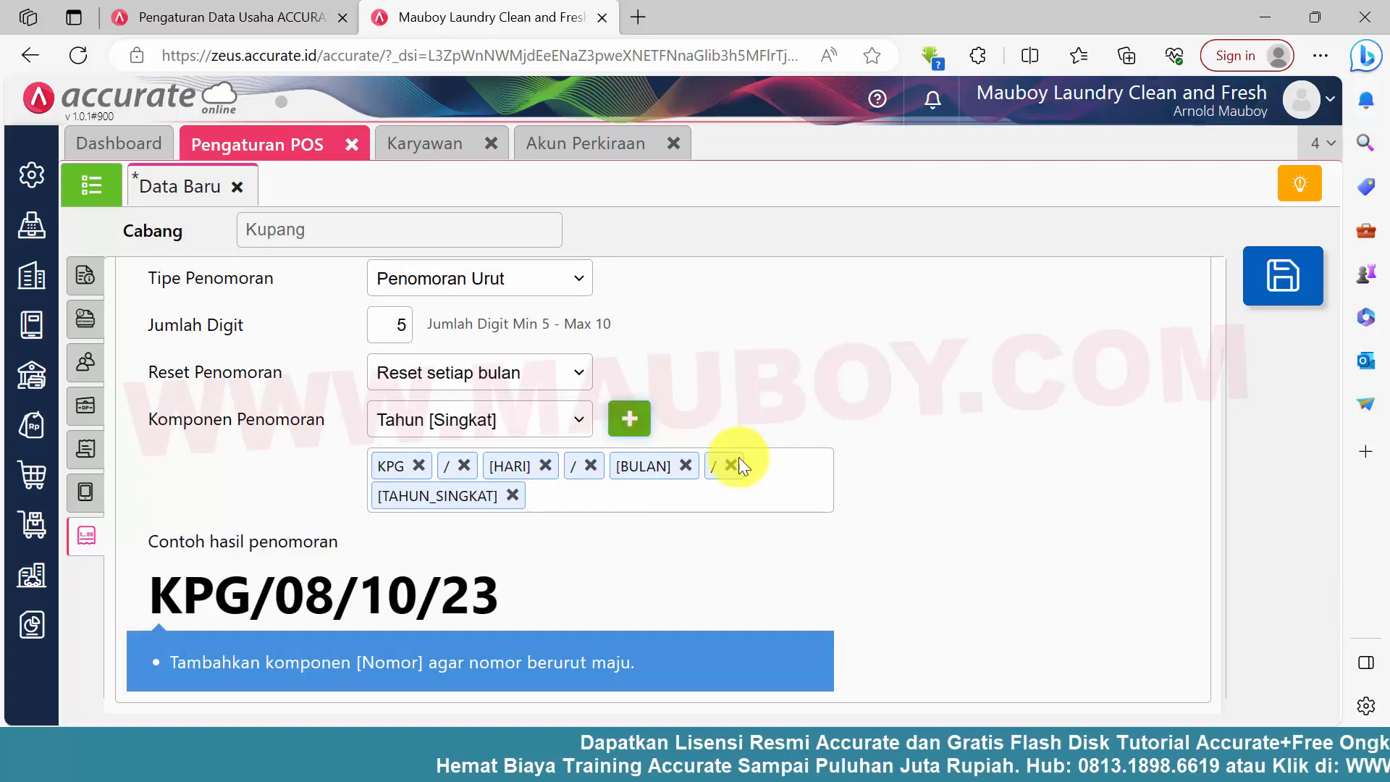
left_click(543, 420)
left_click(472, 553)
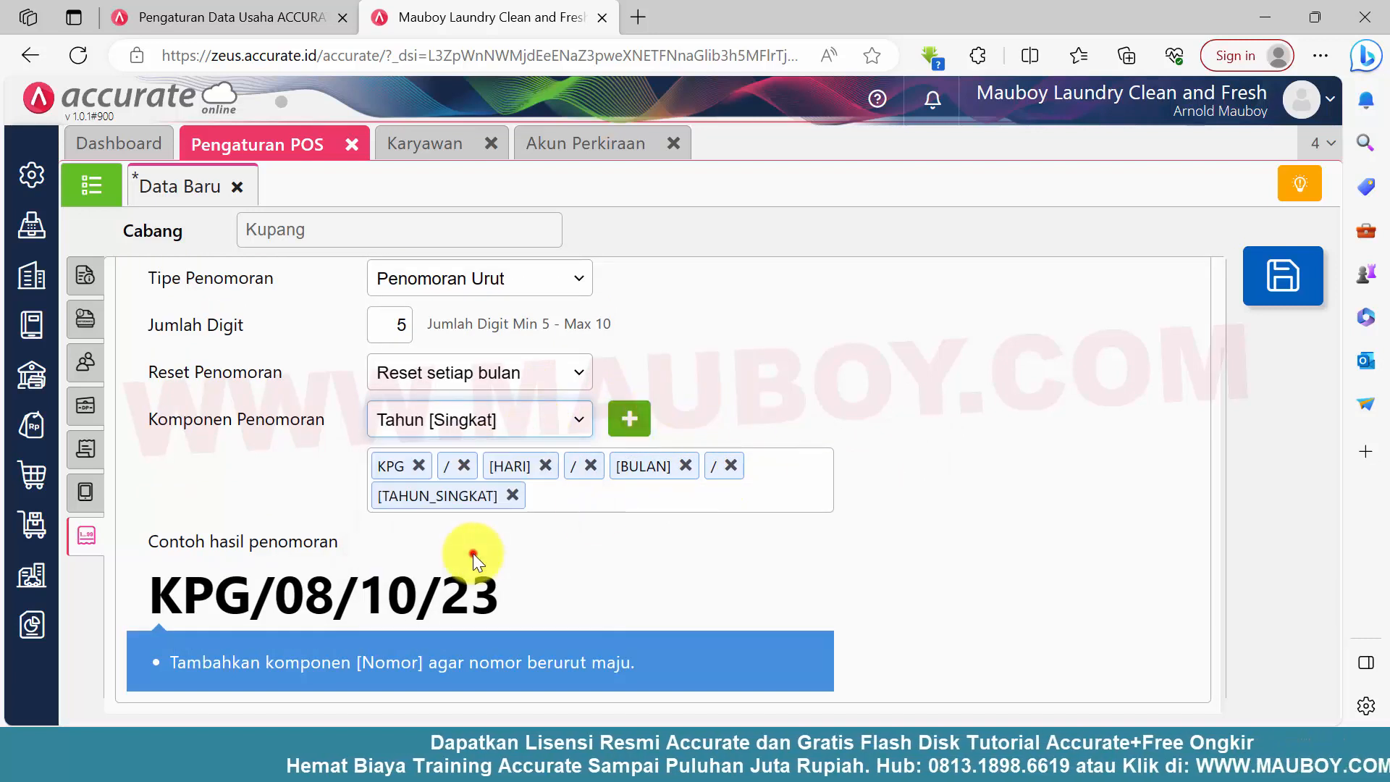
left_click(652, 418)
type("-")
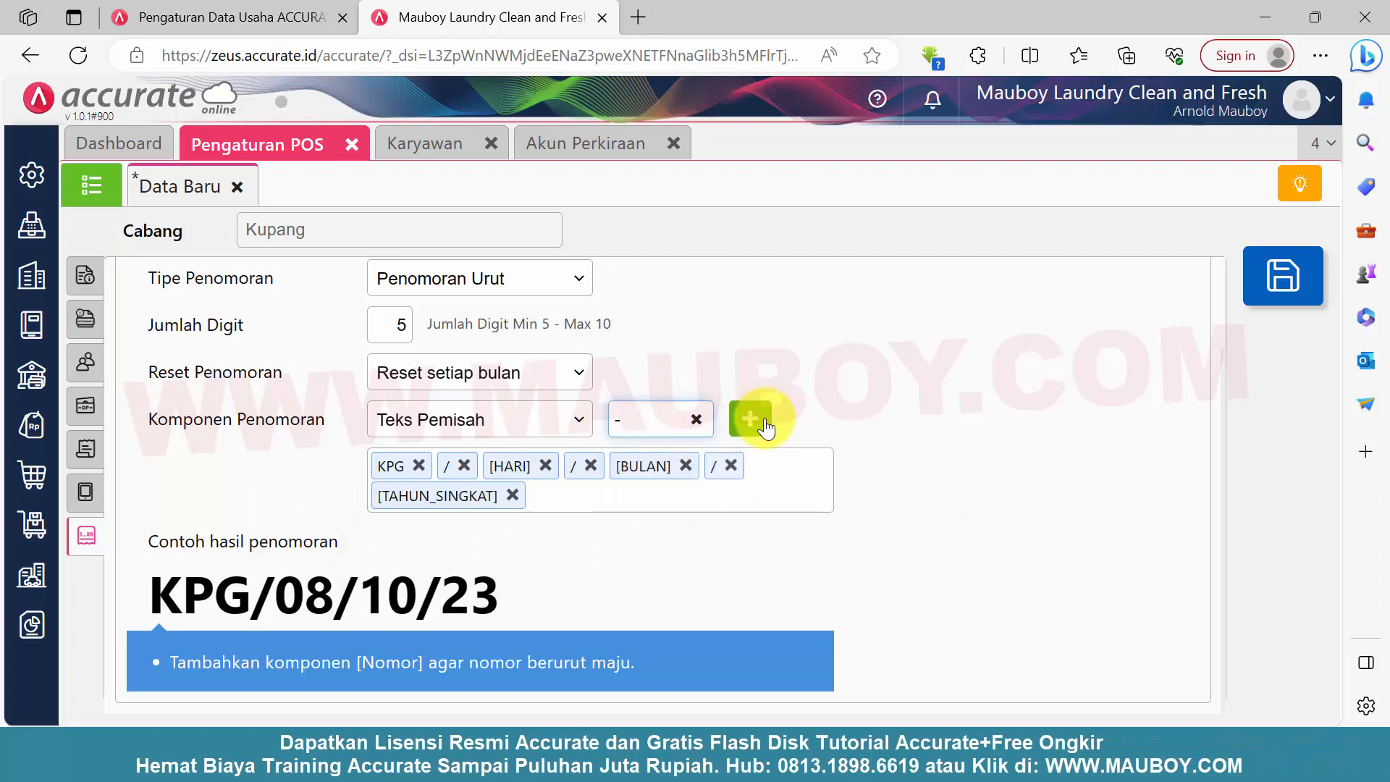
left_click(766, 428)
Step: Complete the sales numbering format with the Nomor component, and save the Kupang POS settings, dismissing the Perangkat POS dialog
left_click(543, 419)
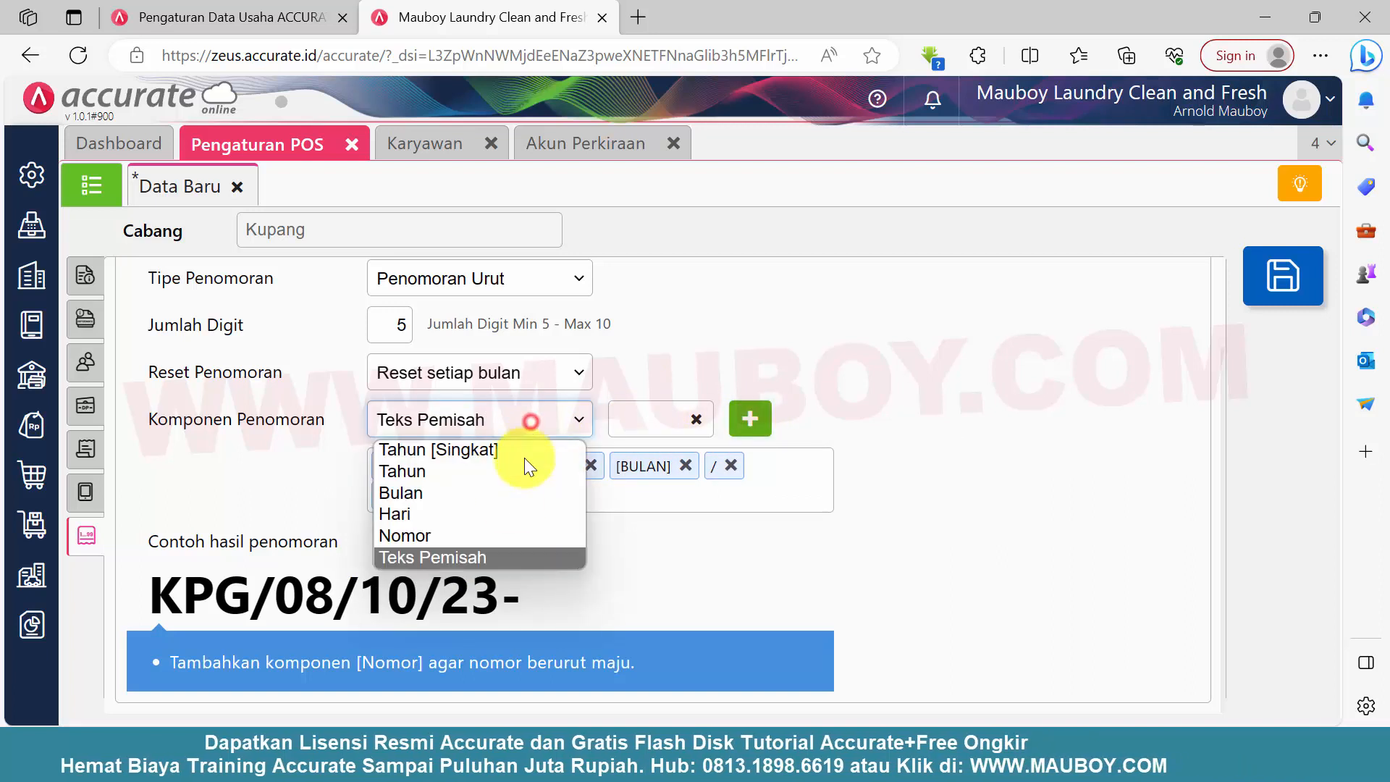
left_click(468, 536)
left_click(627, 420)
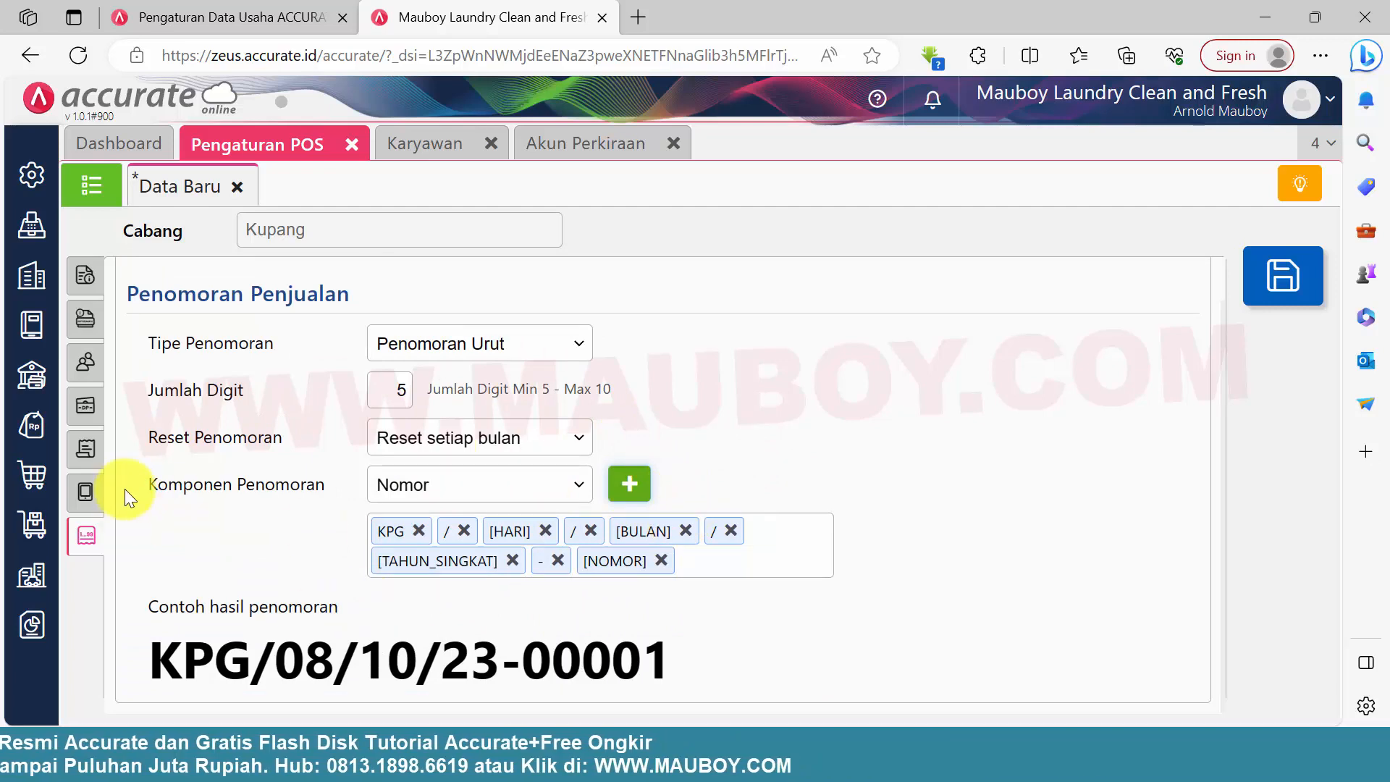
left_click(1278, 277)
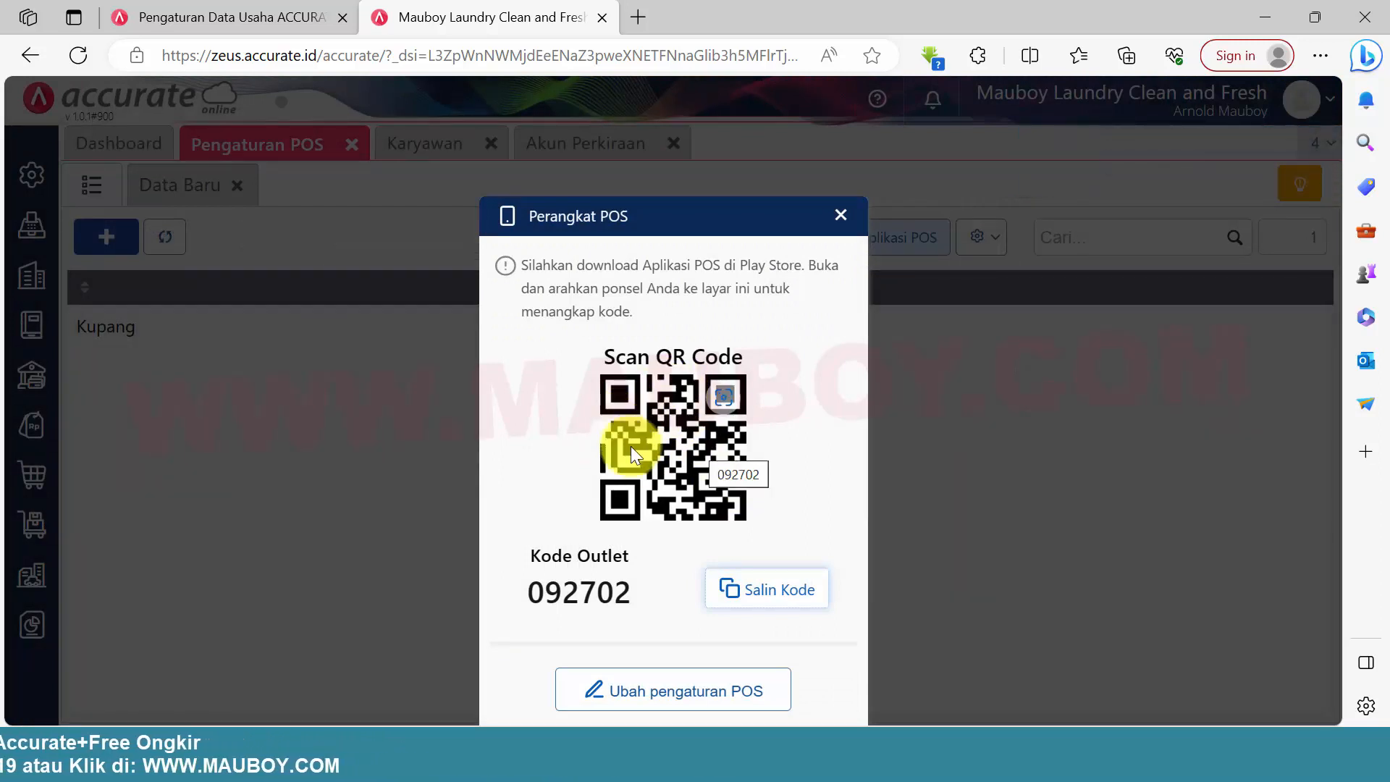
left_click(838, 216)
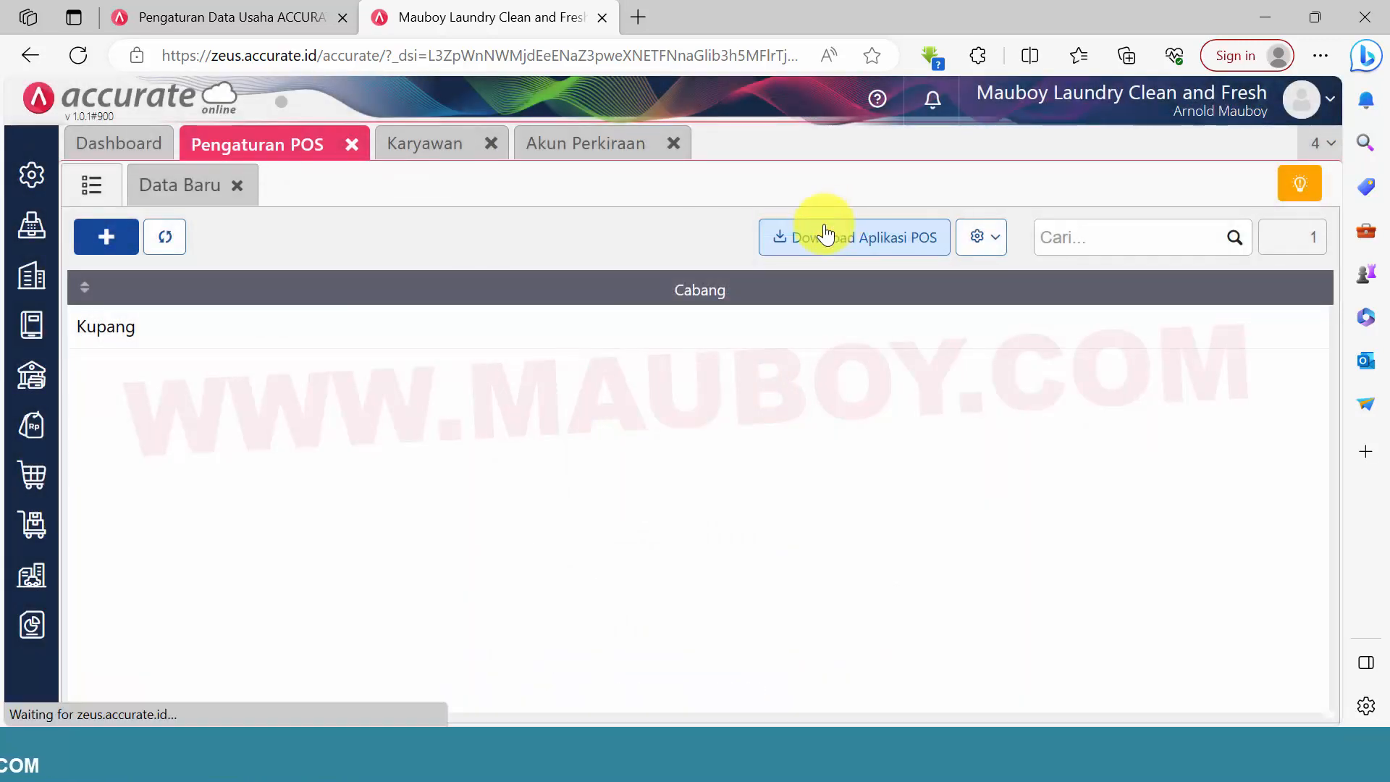
Step: Start new POS settings for the Soe branch with Kas Kasir Soe as the cash payment account
left_click(199, 190)
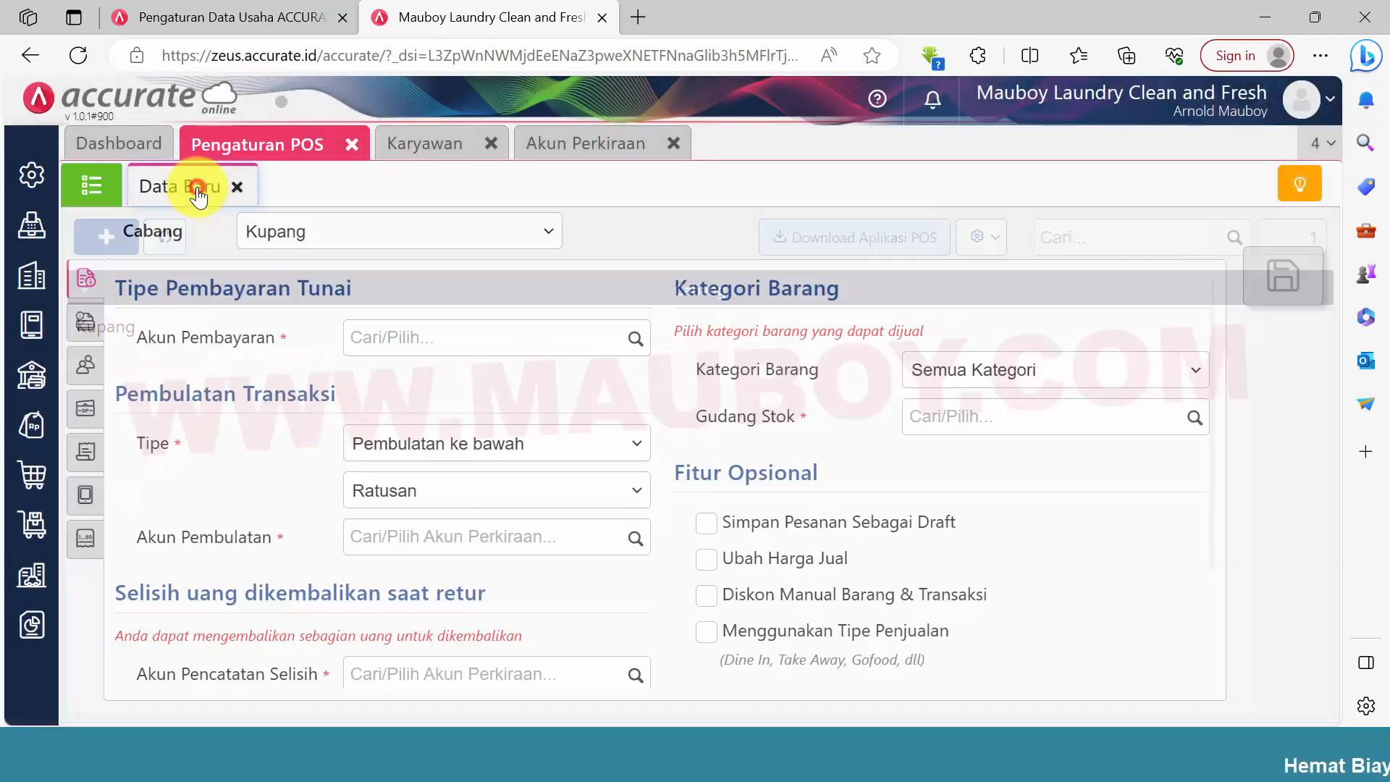
left_click(333, 232)
left_click(297, 285)
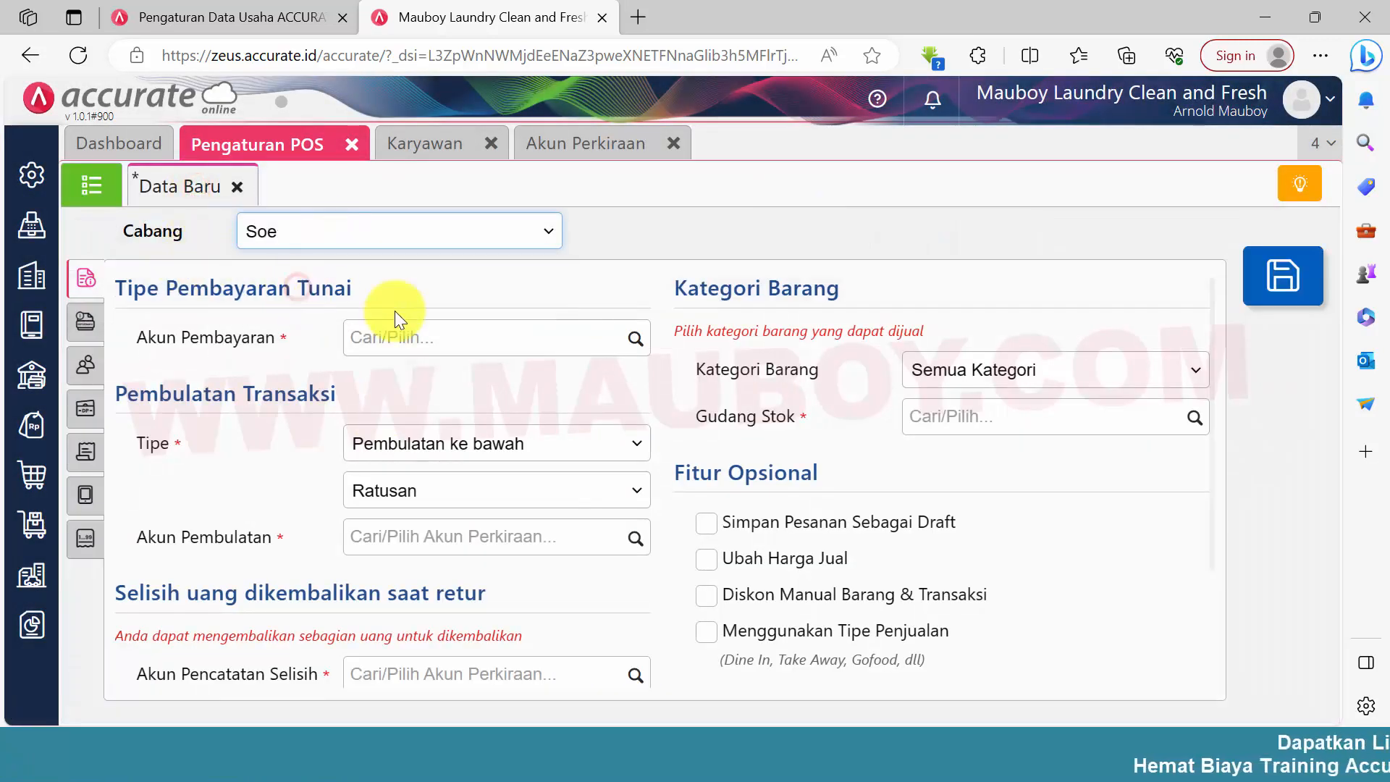
left_click(632, 341)
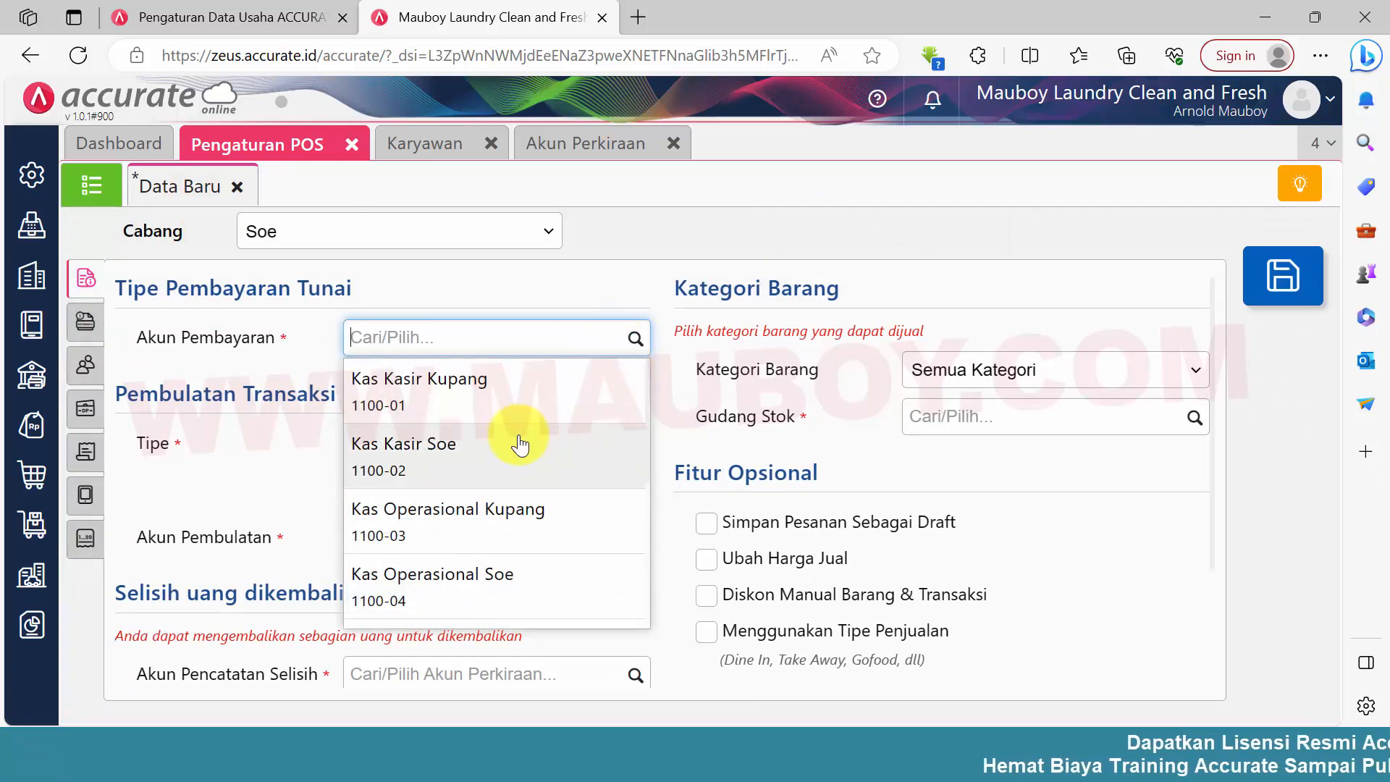
left_click(466, 463)
Step: Set Soe's transaction rounding to Pembulatan ke atas by Ratusan, with other non-operating income account 7101-05 as the rounding account
left_click(466, 443)
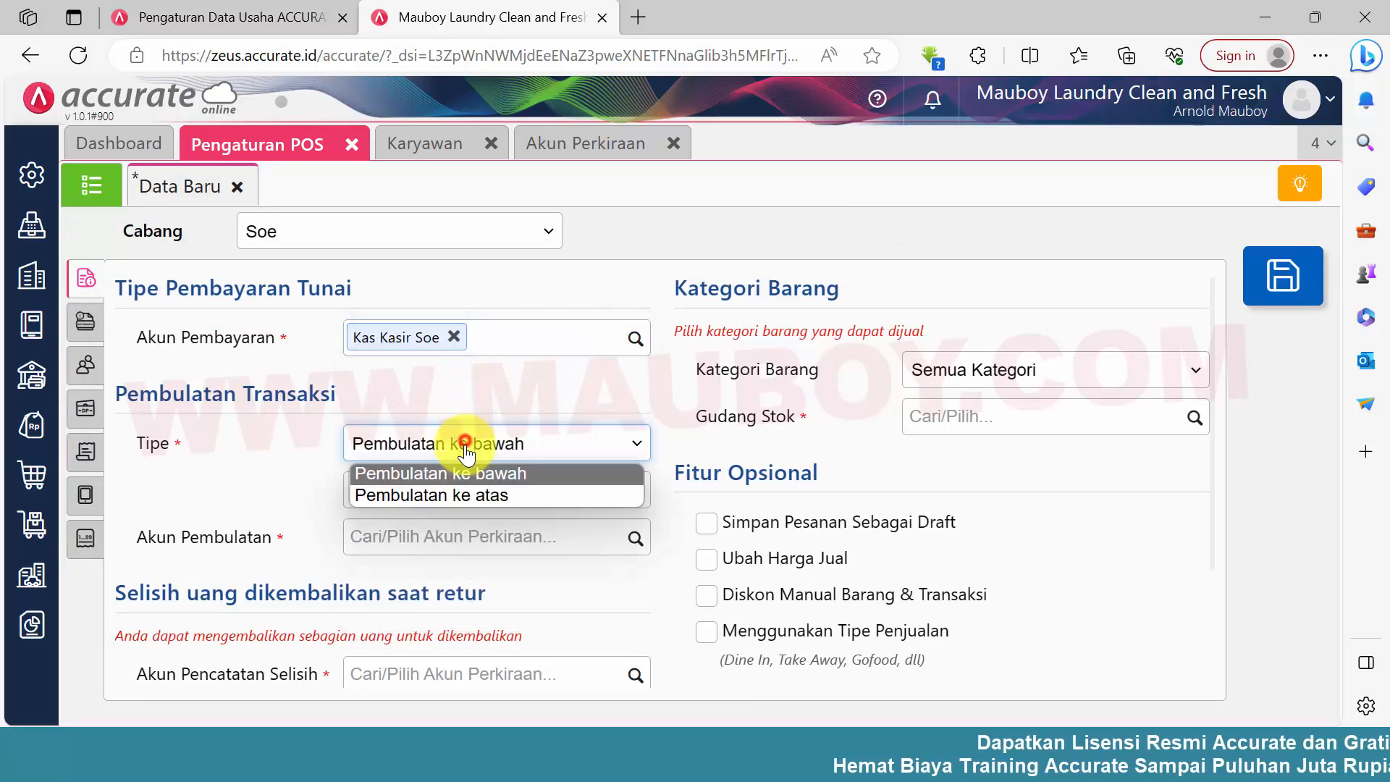
left_click(449, 488)
left_click(442, 492)
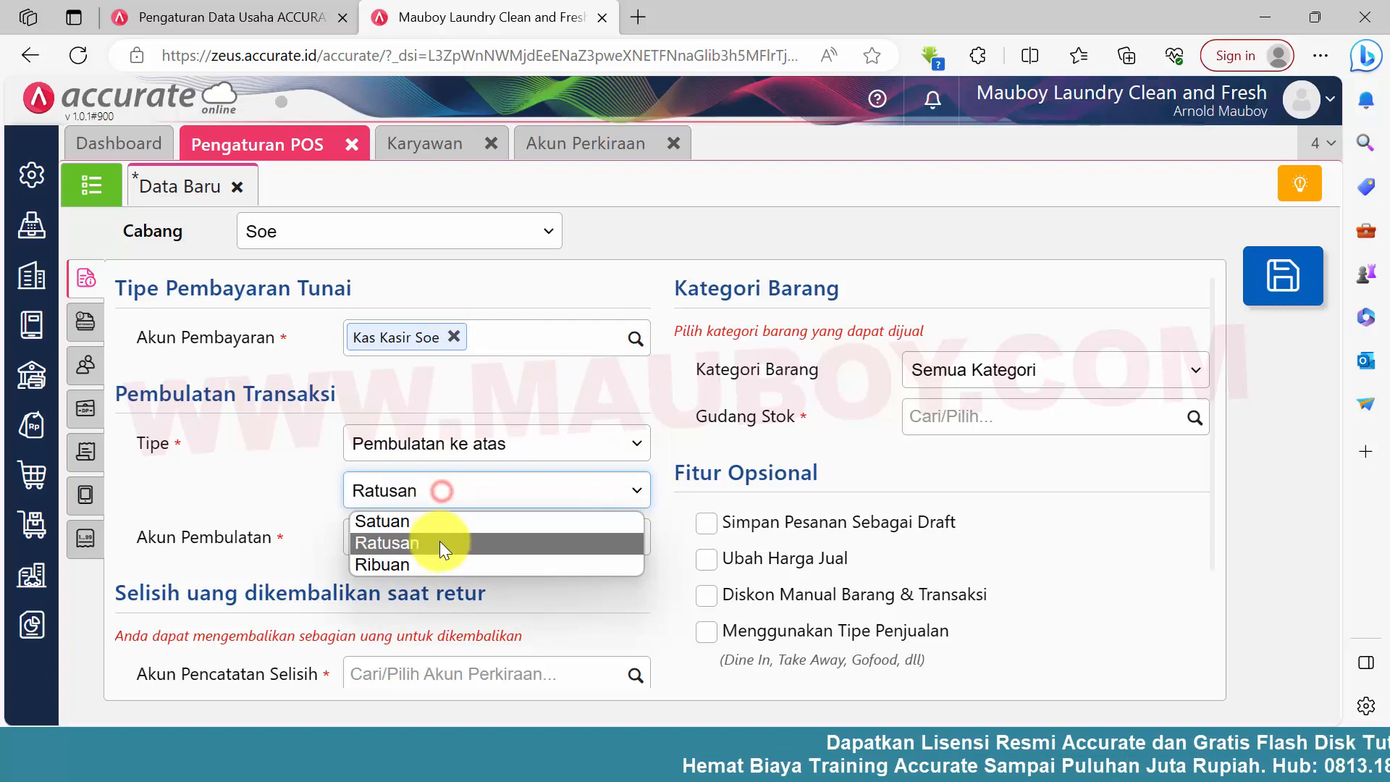
left_click(440, 540)
left_click(441, 545)
type("pendapatan")
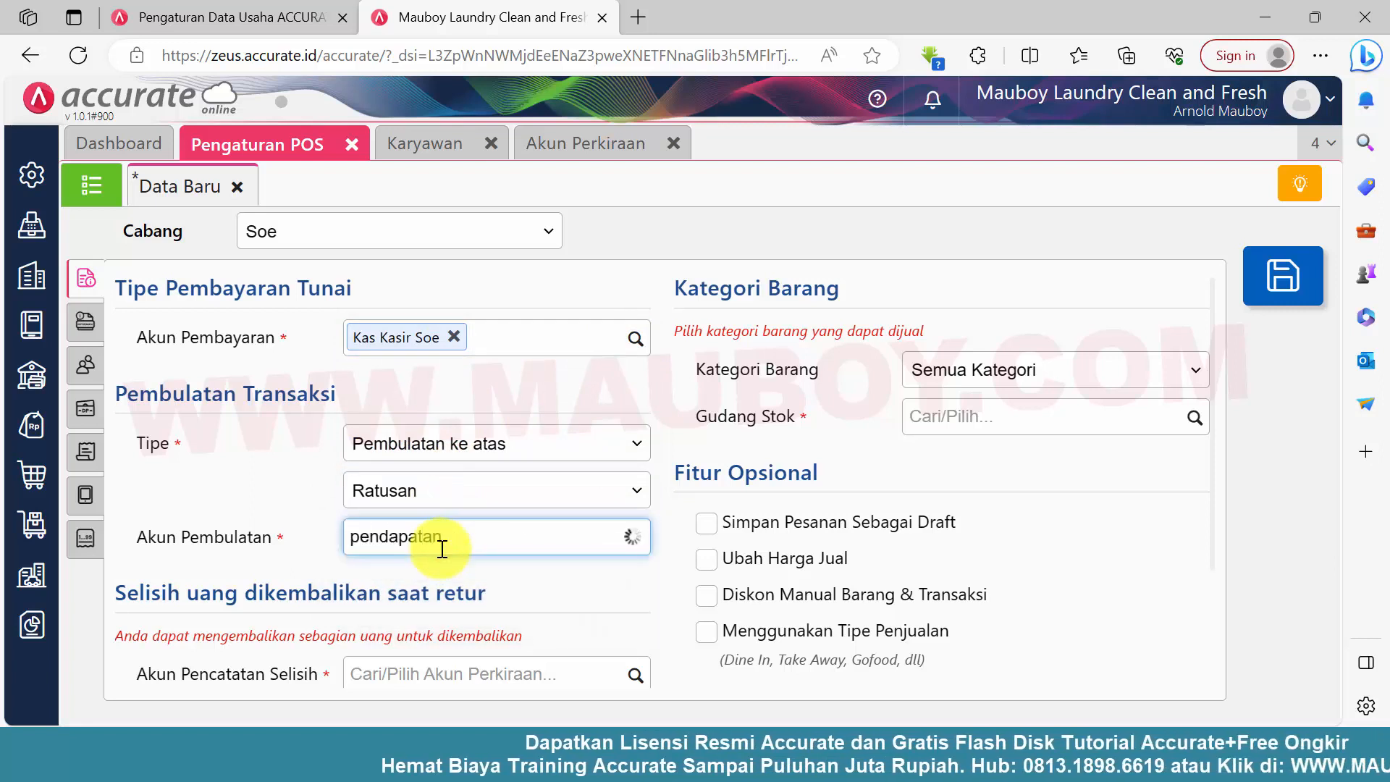
left_click(519, 706)
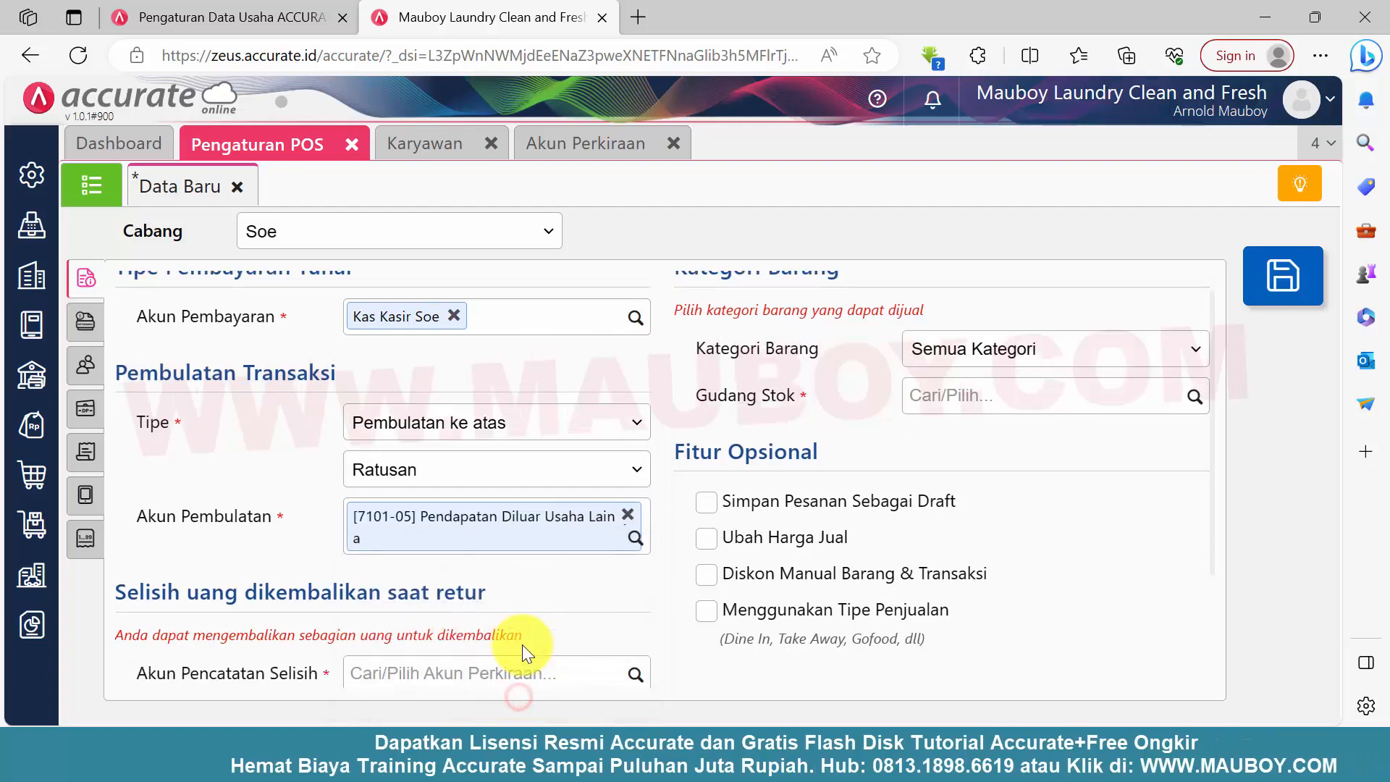
Step: Assign account 7101-05 as the Akun Pencatatan Selisih for returns, and enable the tax-inclusive default for new POS customers
scroll(507, 615, "down", 2)
left_click(478, 509)
type("pendapatan di")
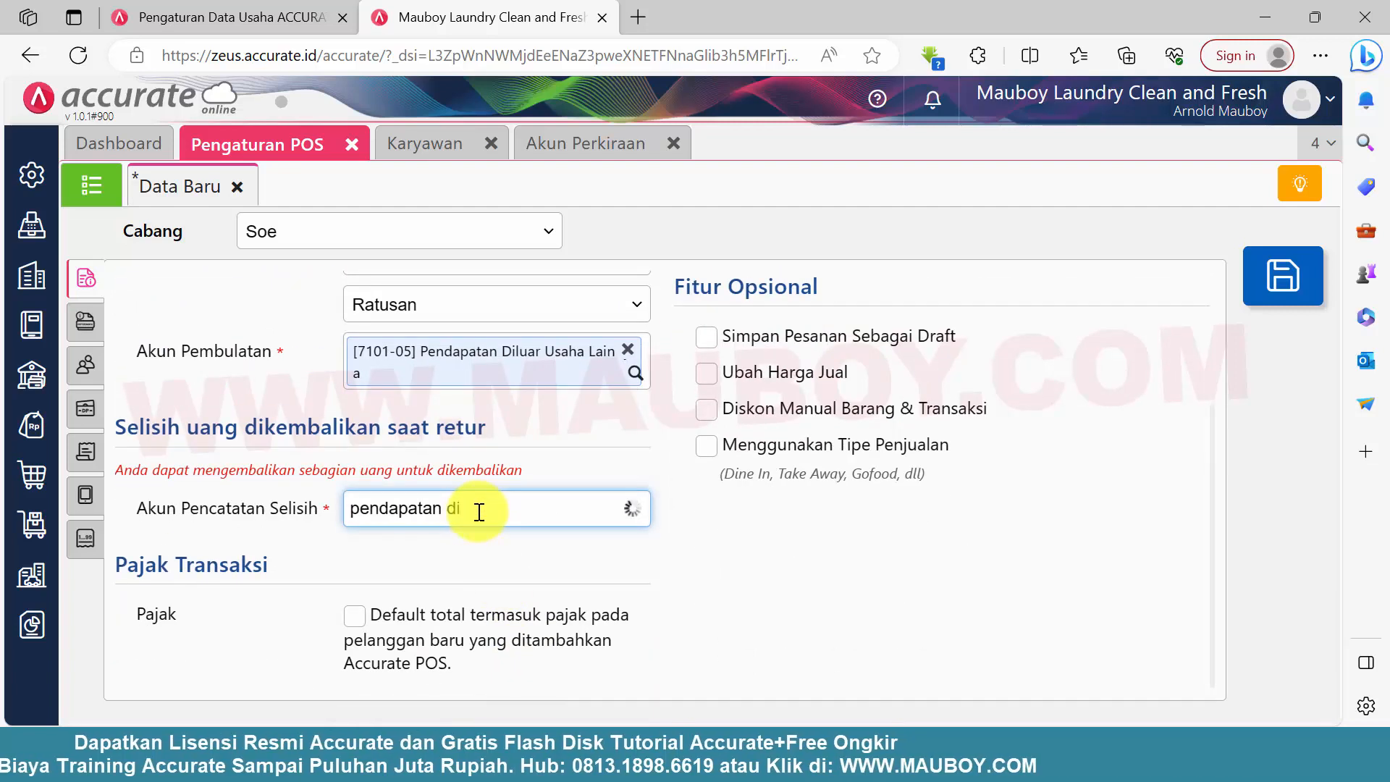
left_click(490, 559)
left_click(409, 641)
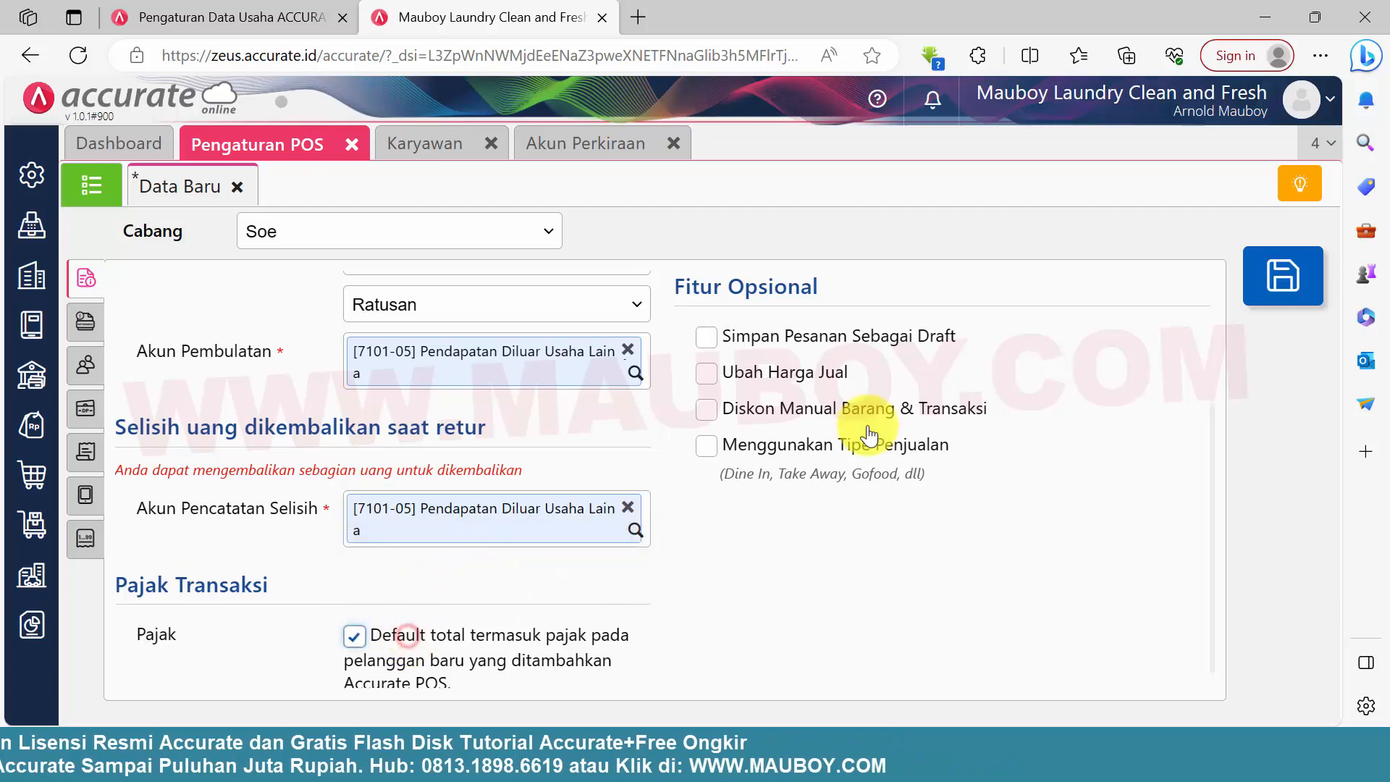
Step: Enable the optional features Simpan Pesanan Sebagai Draft, Ubah Harga Jual and Diskon Manual Barang & Transaksi for Soe
scroll(832, 406, "up", 3)
left_click(781, 518)
left_click(781, 563)
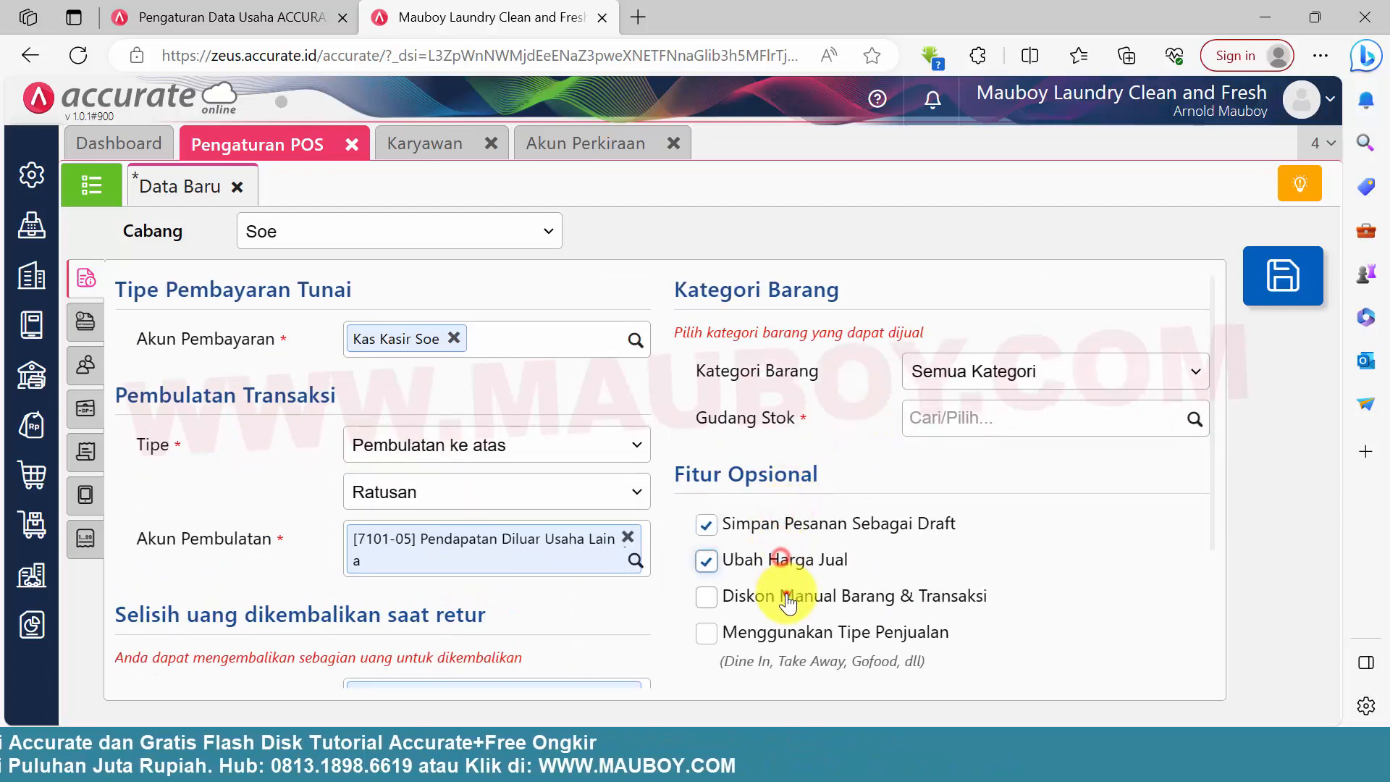
left_click(787, 593)
scroll(742, 567, "down", 2)
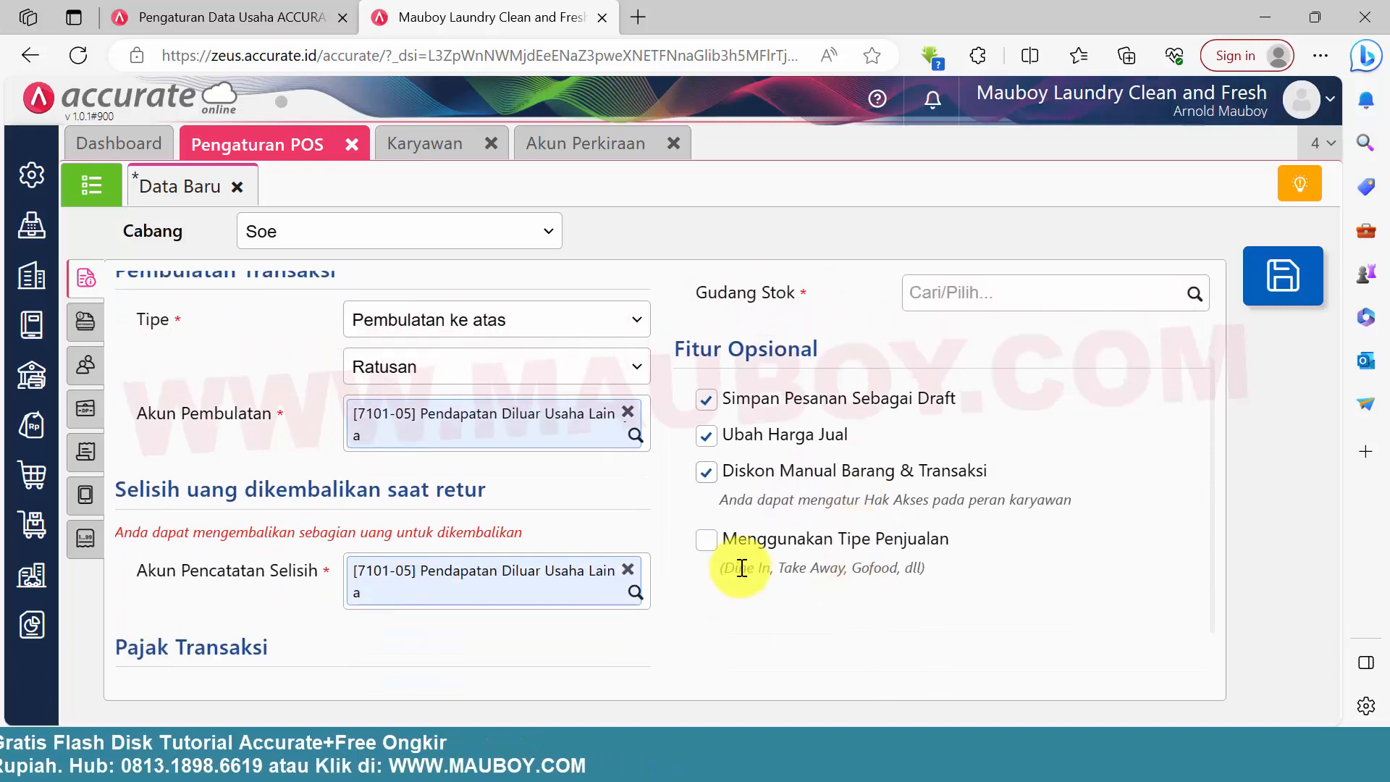
left_click_drag(878, 553, 939, 541)
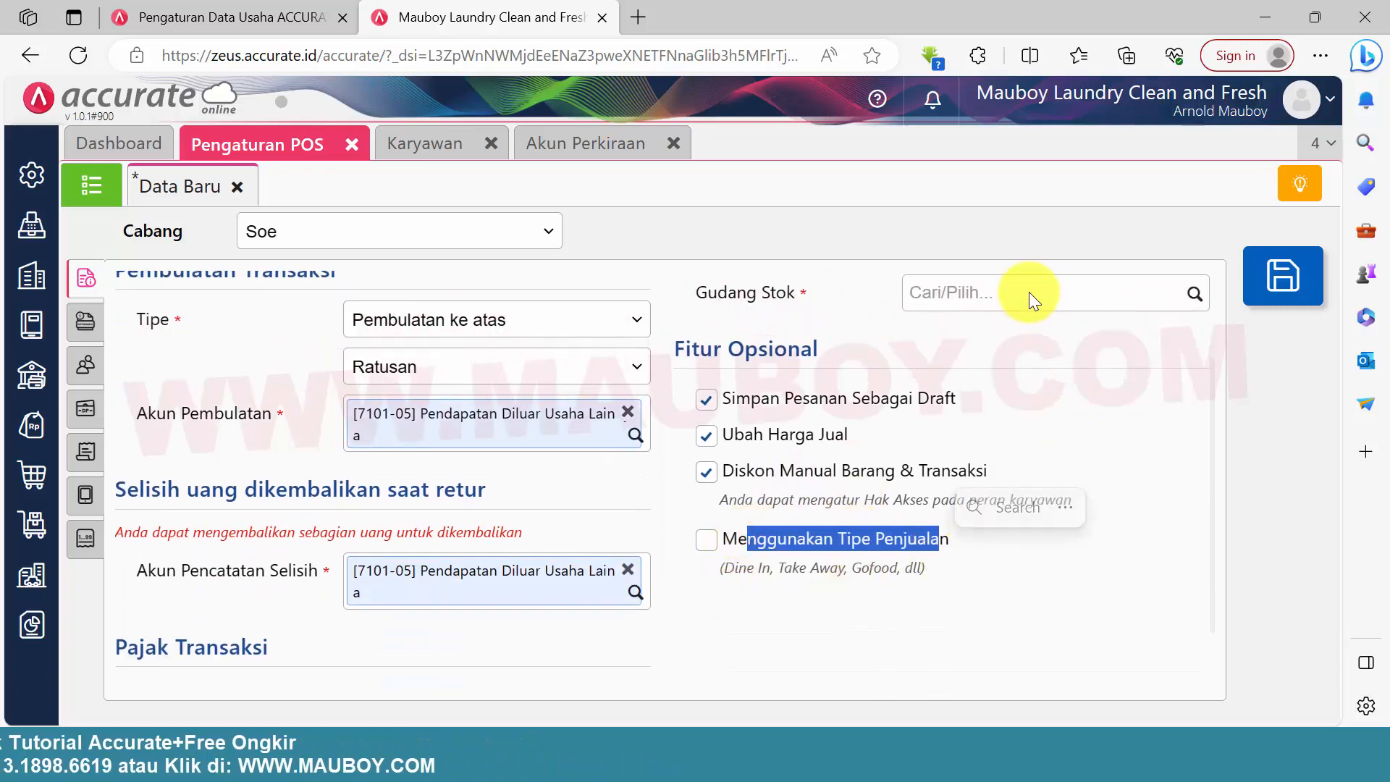
Step: Assign Soe as the Gudang Stok, with Semua Kategori as the sellable item category
left_click(1191, 299)
left_click(1013, 375)
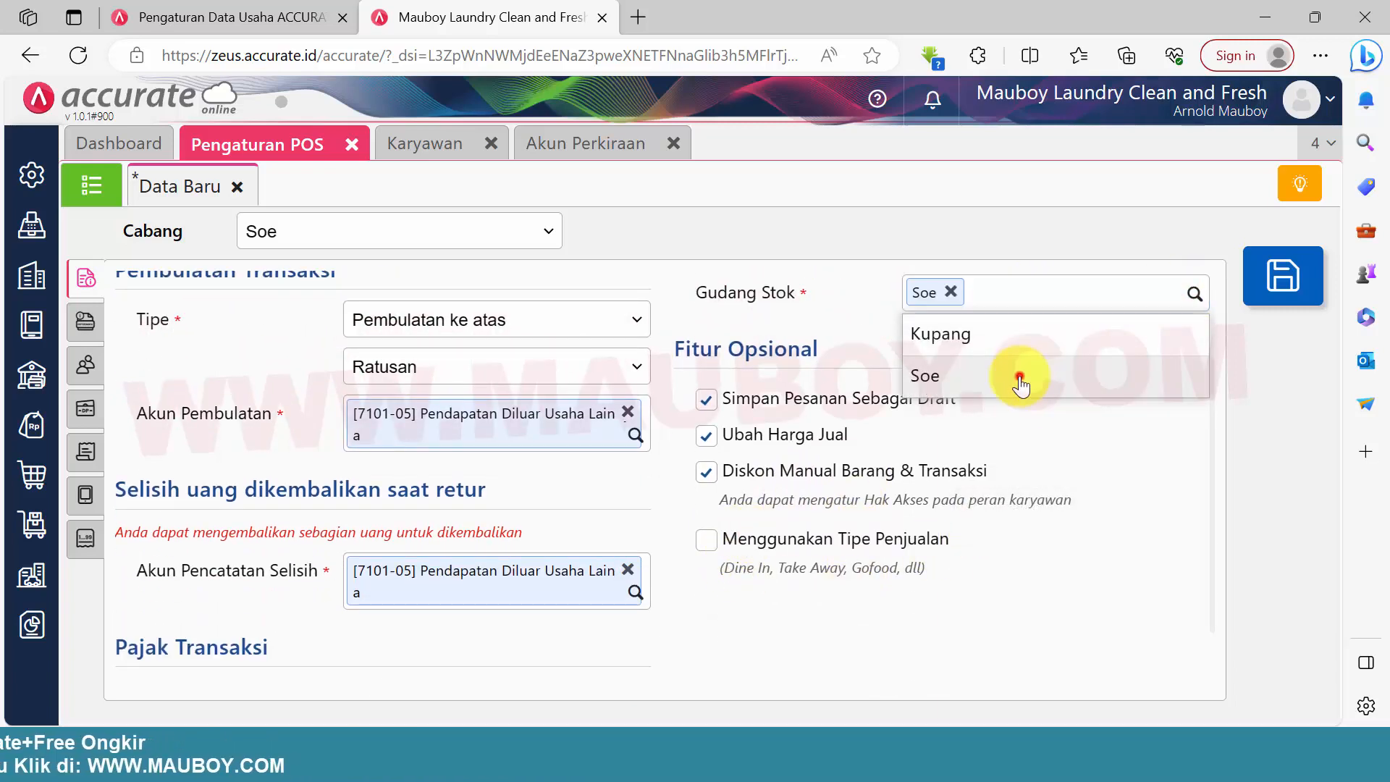
scroll(866, 411, "up", 2)
scroll(866, 411, "up", 1)
left_click(1011, 380)
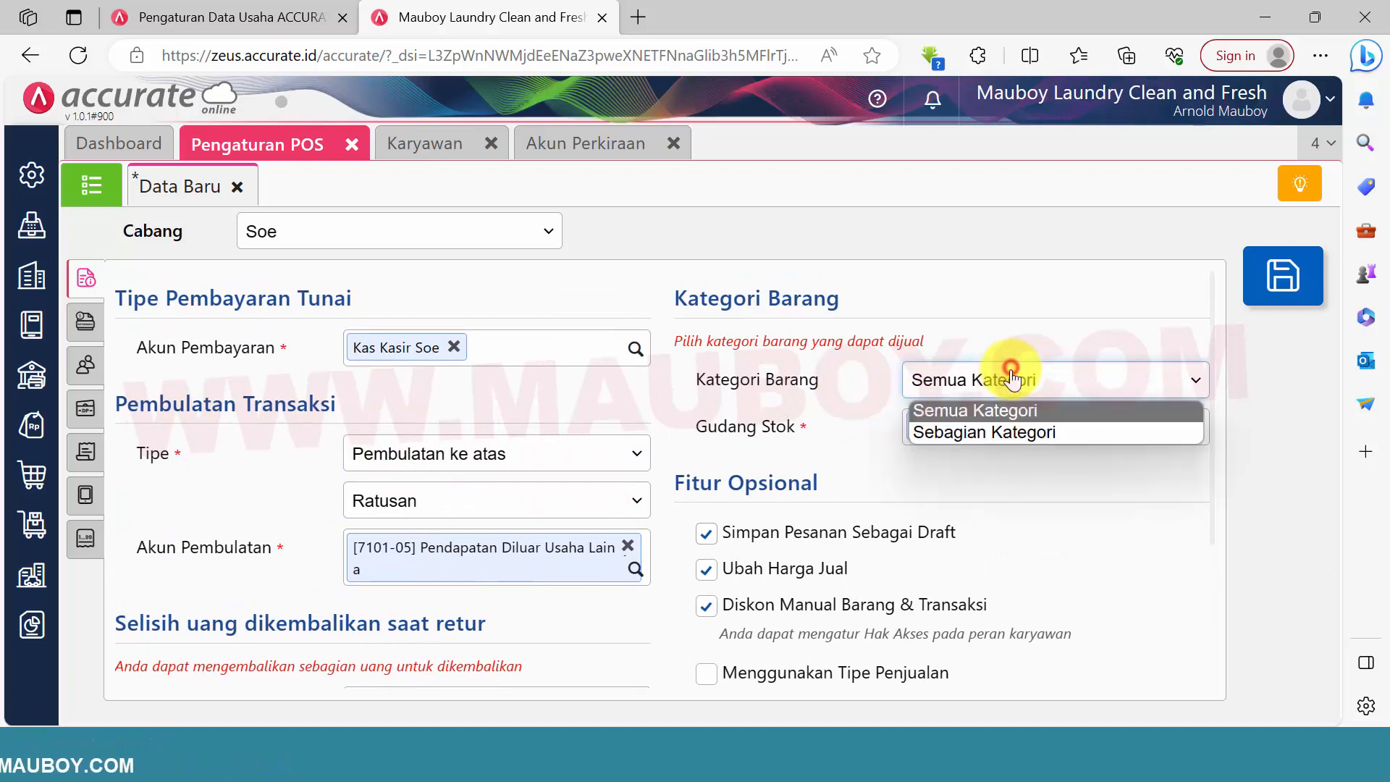
left_click(1013, 384)
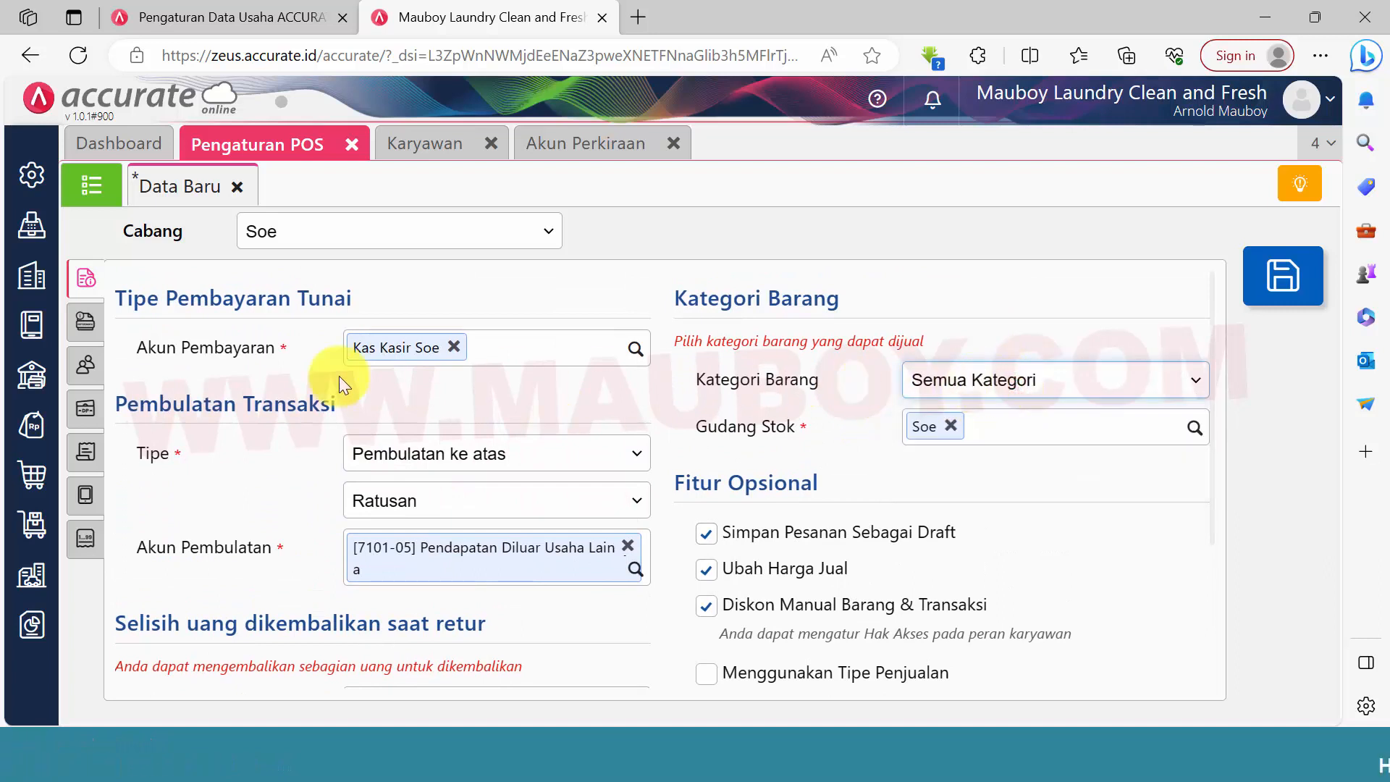
Step: Add Member to both the Kategori Harga and Kategori Diskon for new POS customers
left_click(81, 331)
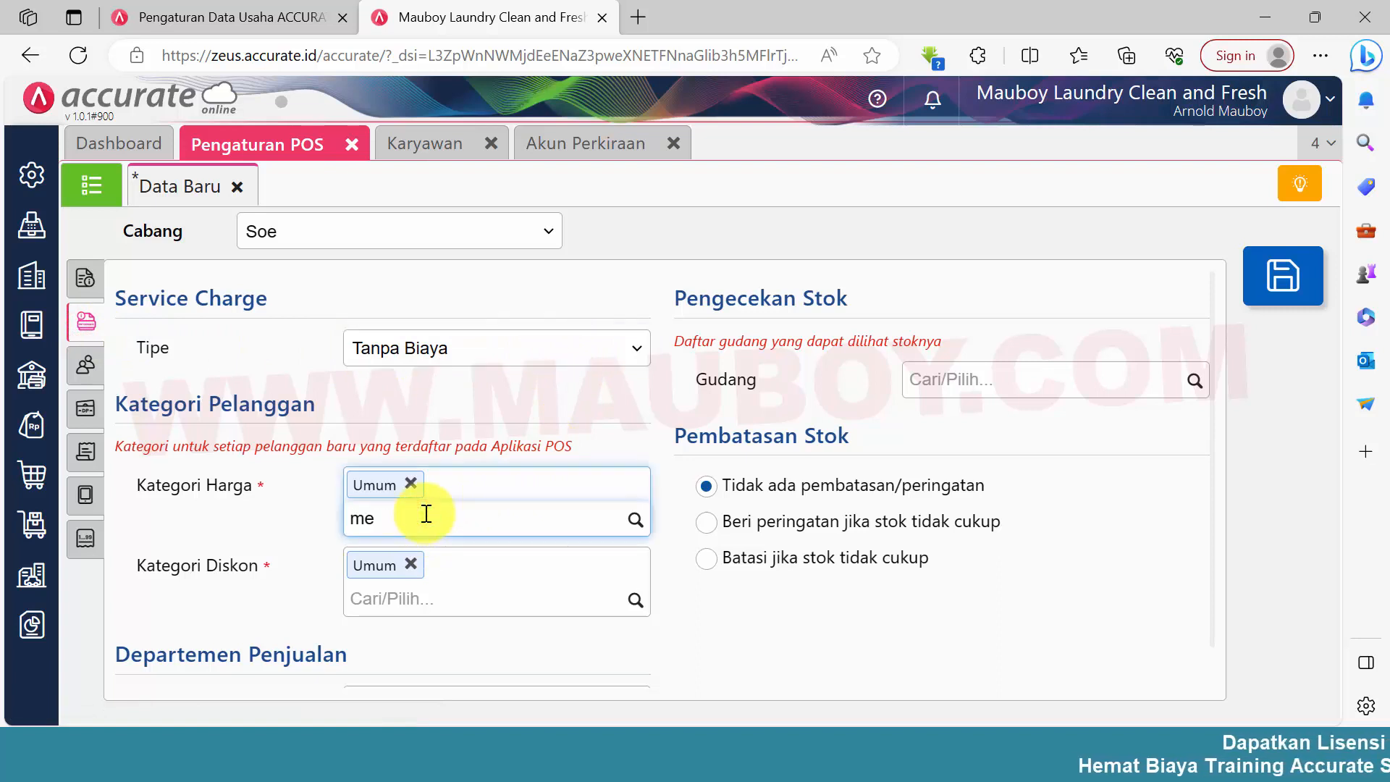
left_click(429, 559)
left_click(456, 583)
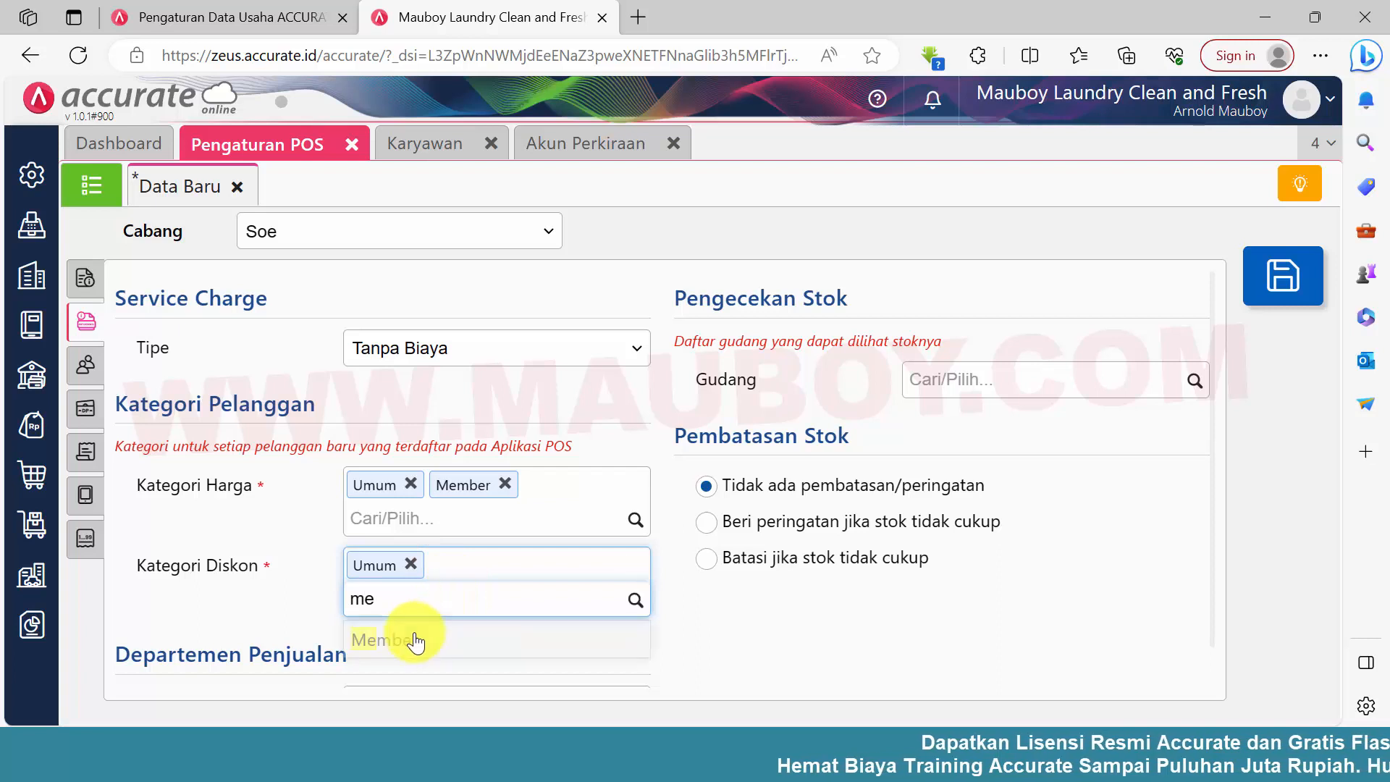
left_click(411, 639)
Step: Select Soe as the stock-check warehouse and set the stock restriction to Beri peringatan jika stok tidak cukup
left_click(1194, 382)
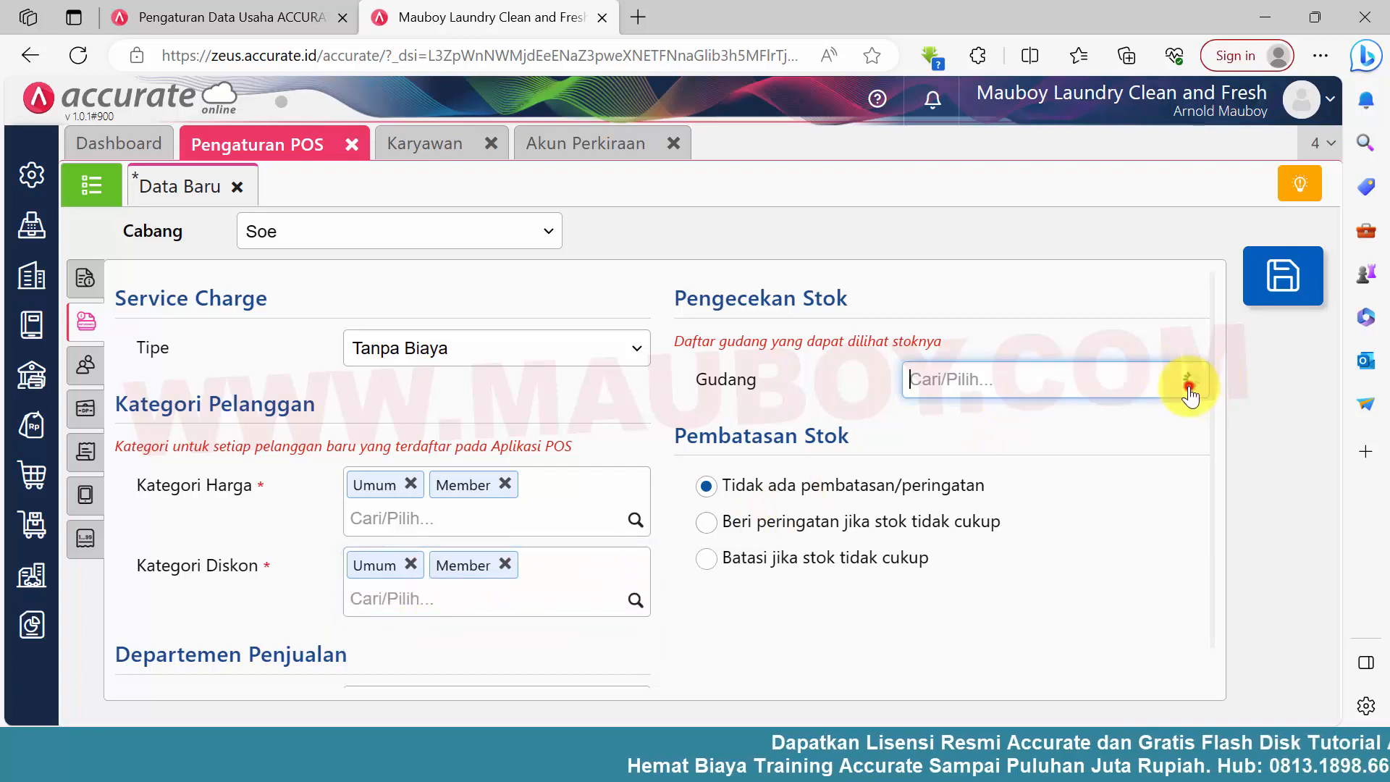
left_click(981, 464)
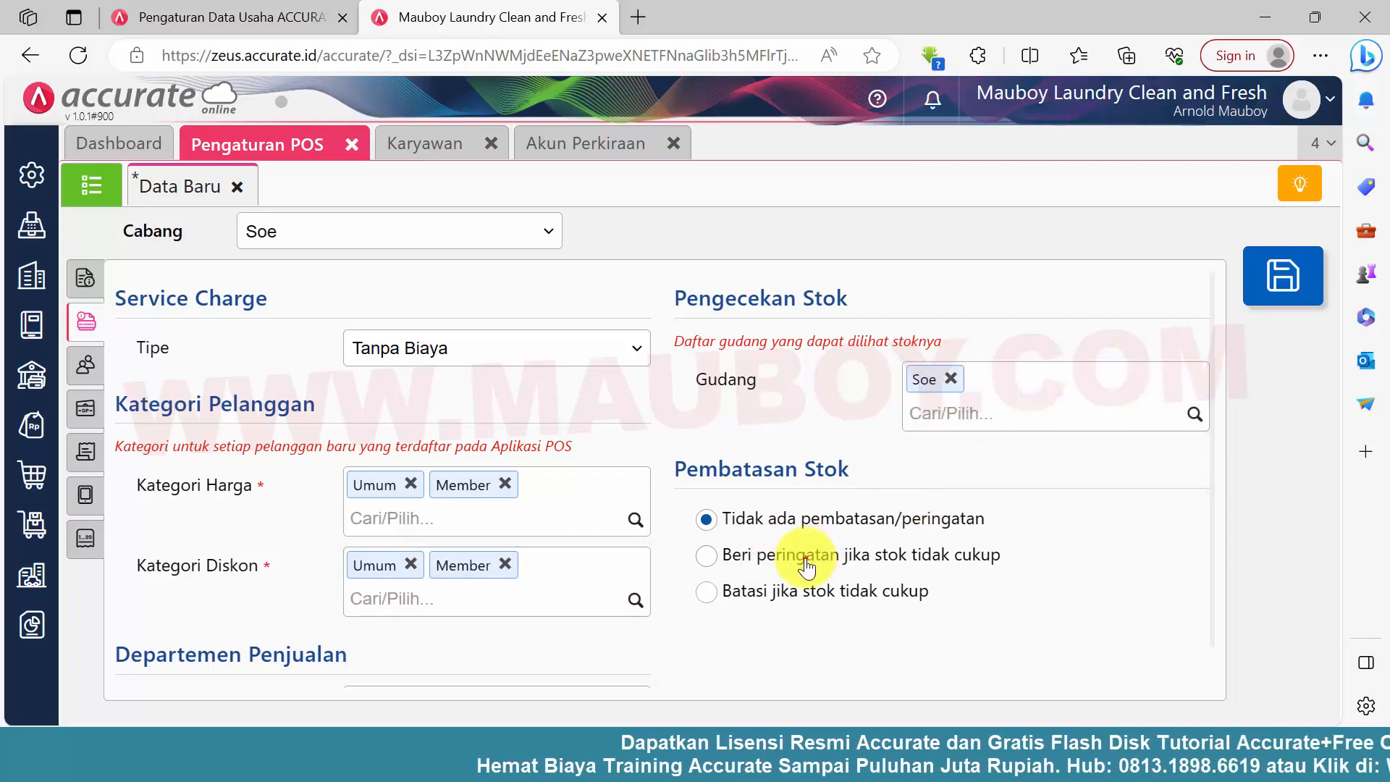
left_click(761, 555)
left_click_drag(780, 554, 938, 557)
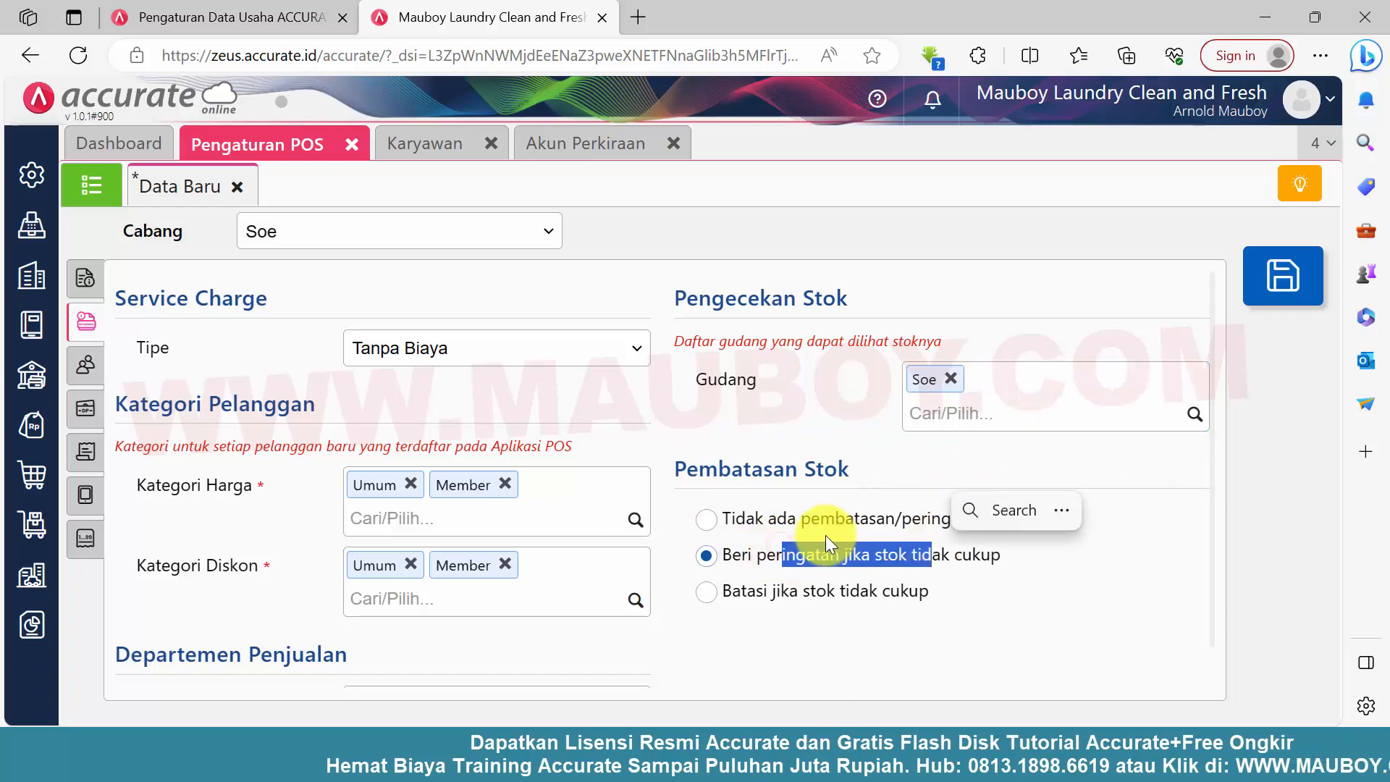
scroll(349, 593, "down", 1)
Step: Filter the Karyawan list by the Soe branch to look up the employees who need POS login
left_click(95, 386)
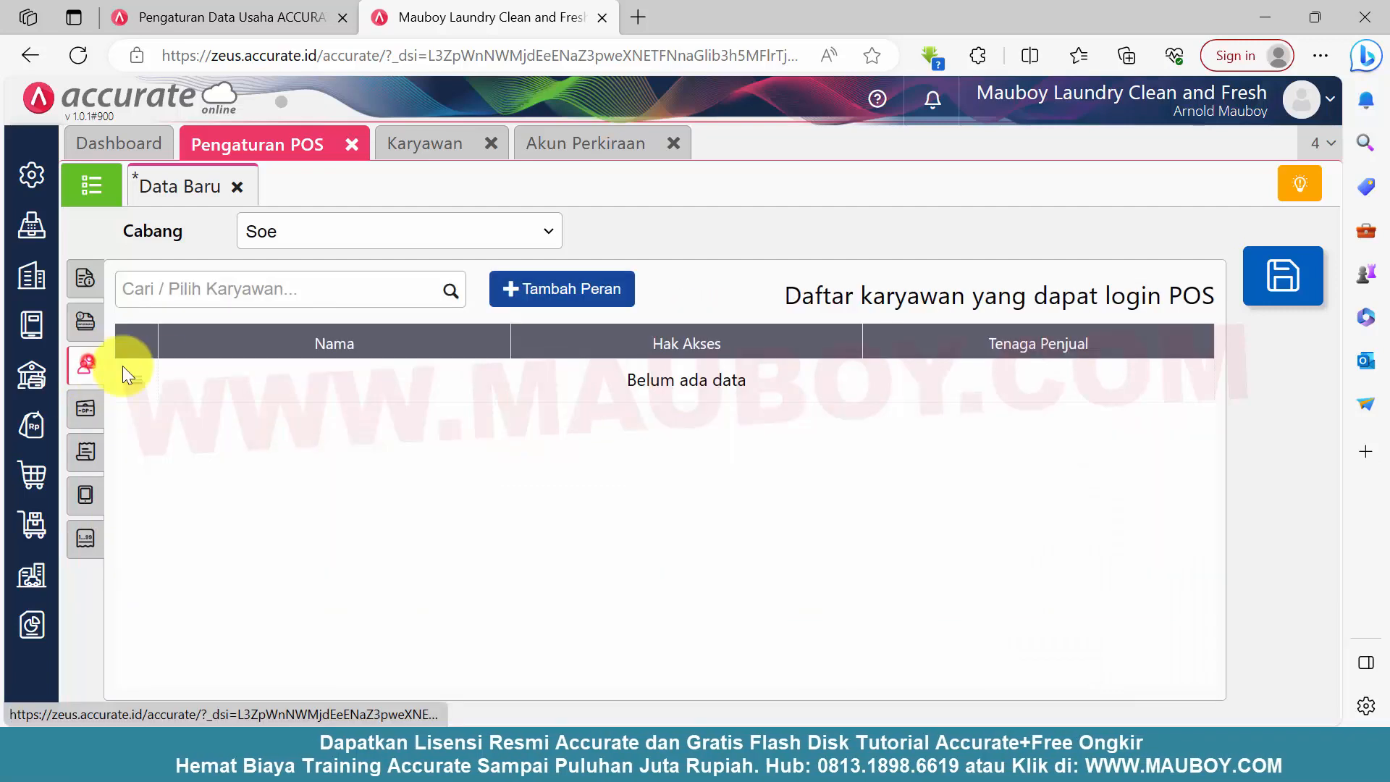
left_click(443, 153)
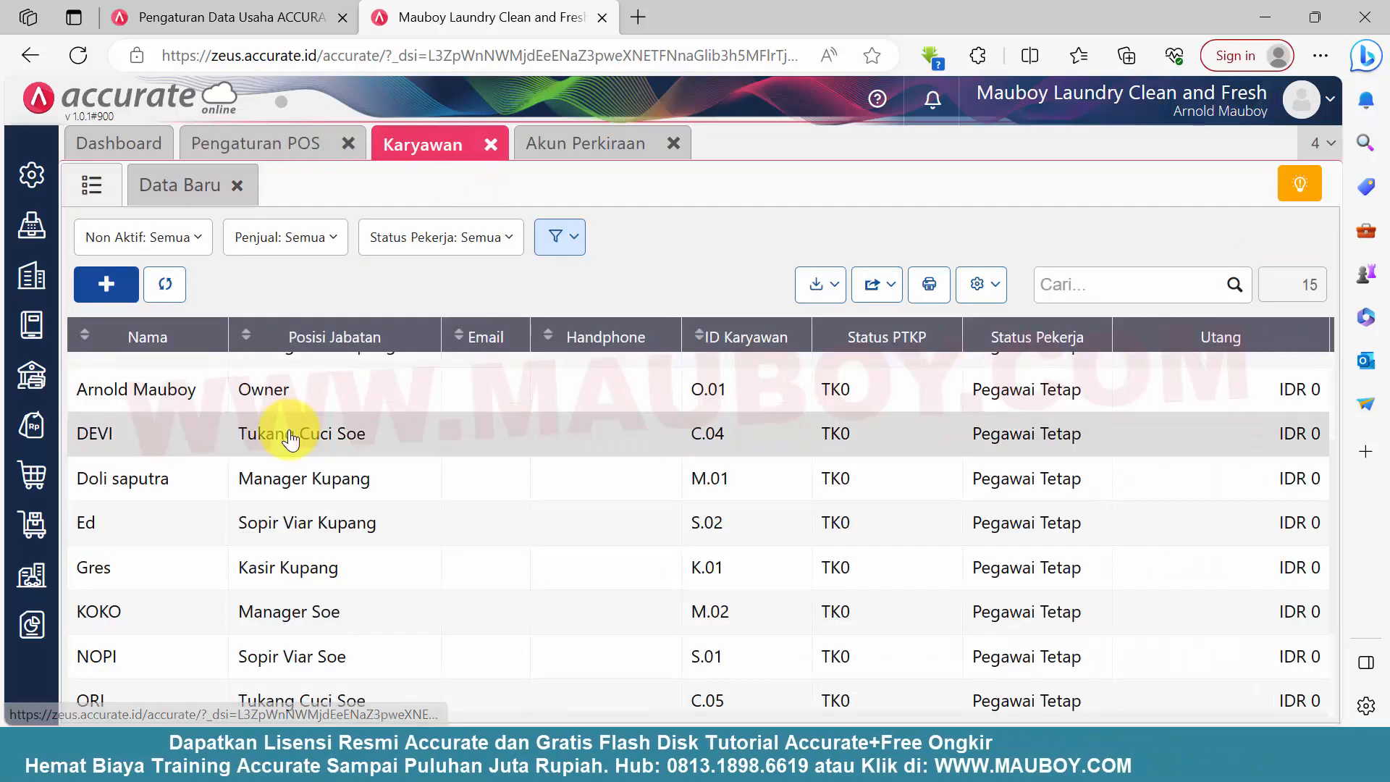
scroll(289, 435, "up", 3)
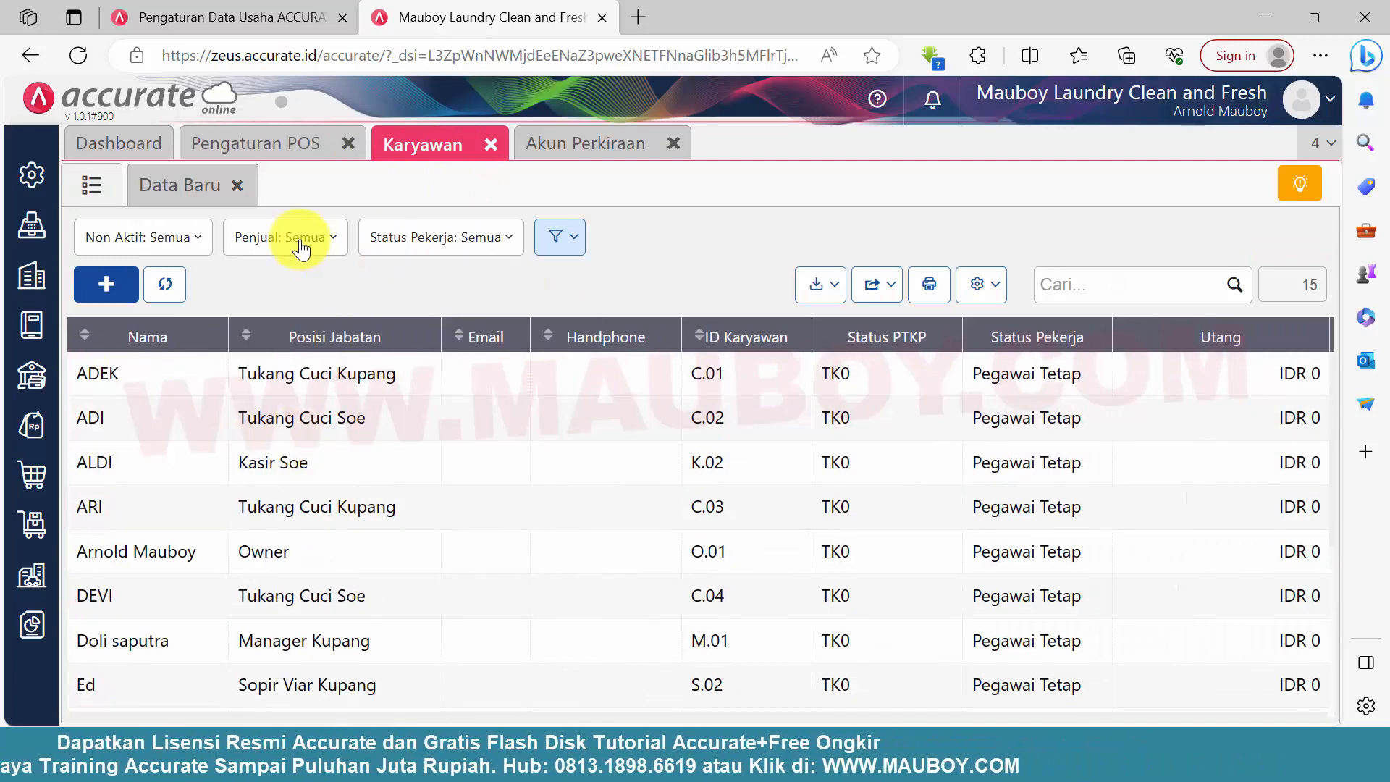
left_click(571, 242)
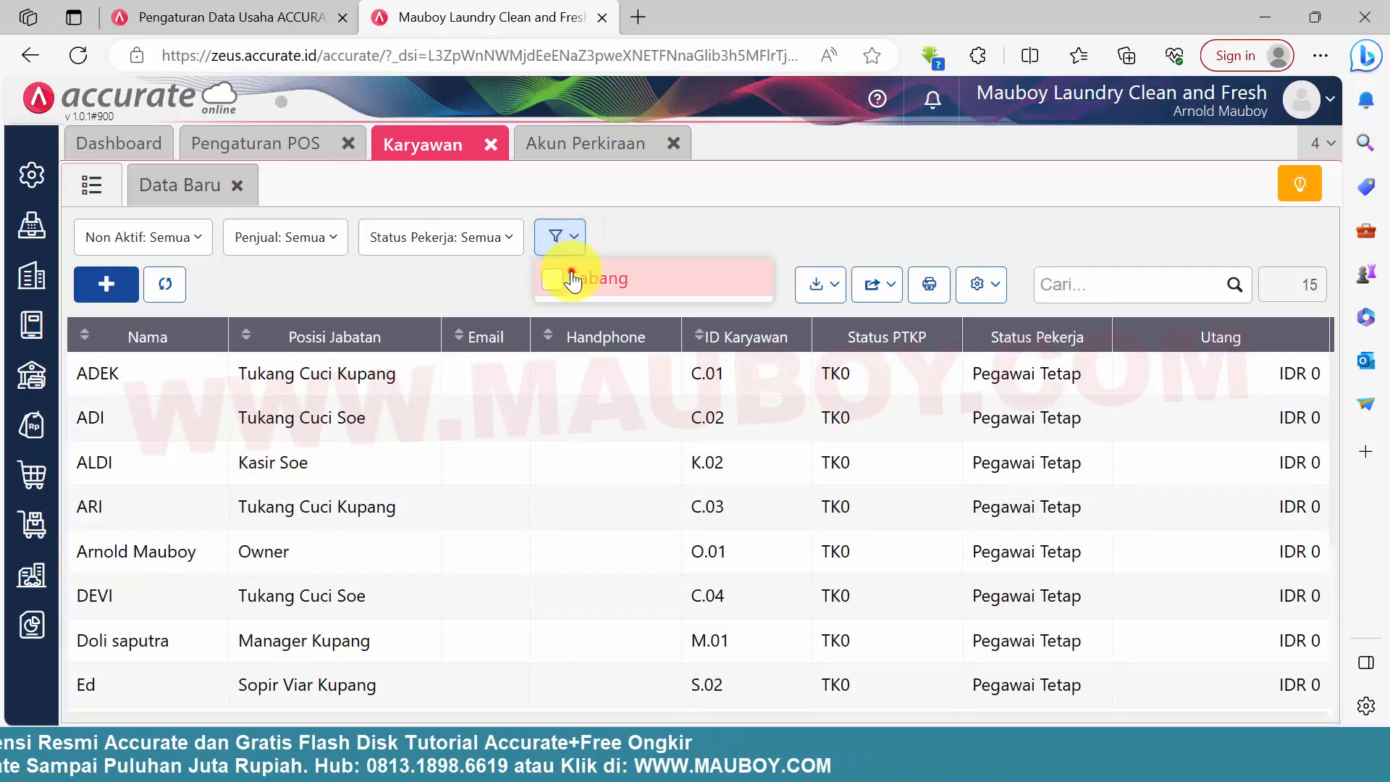
left_click(568, 279)
left_click(612, 237)
left_click(591, 319)
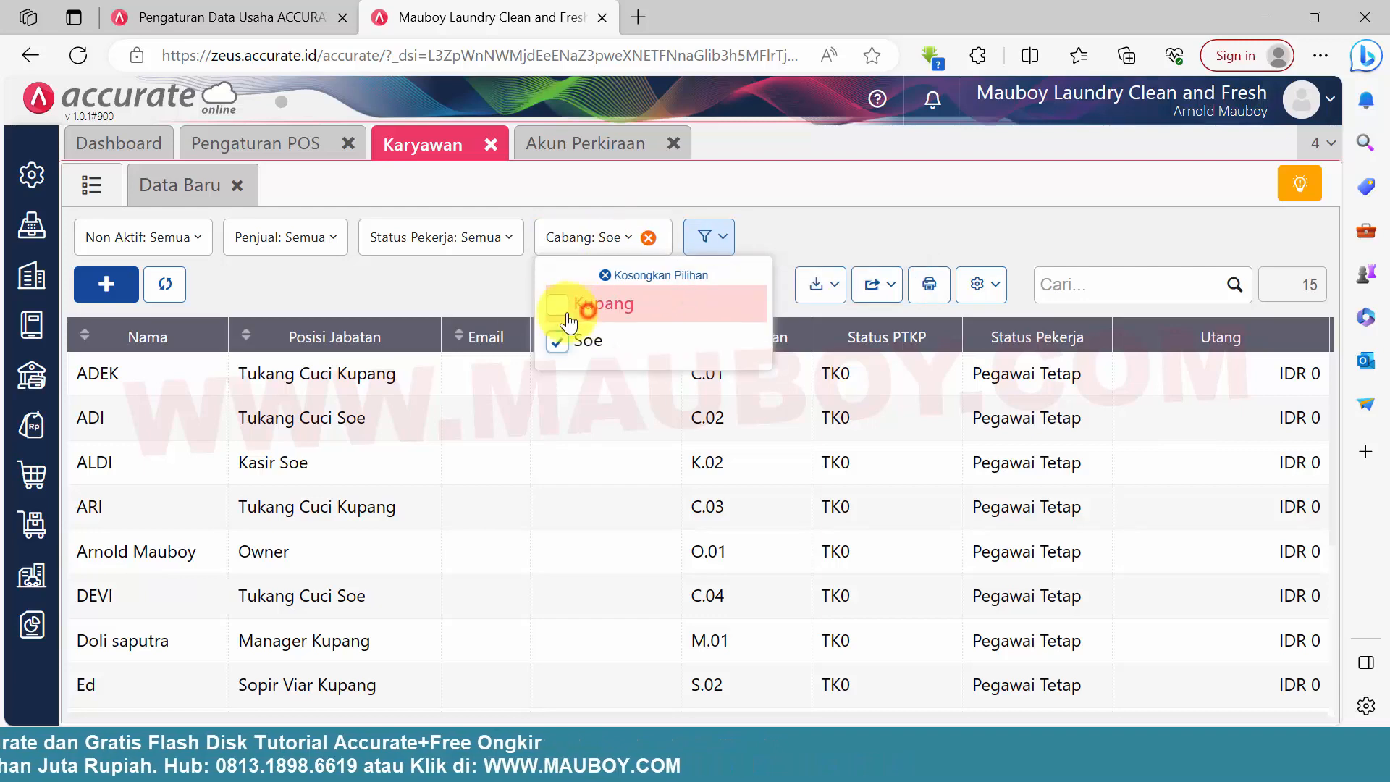
left_click(471, 295)
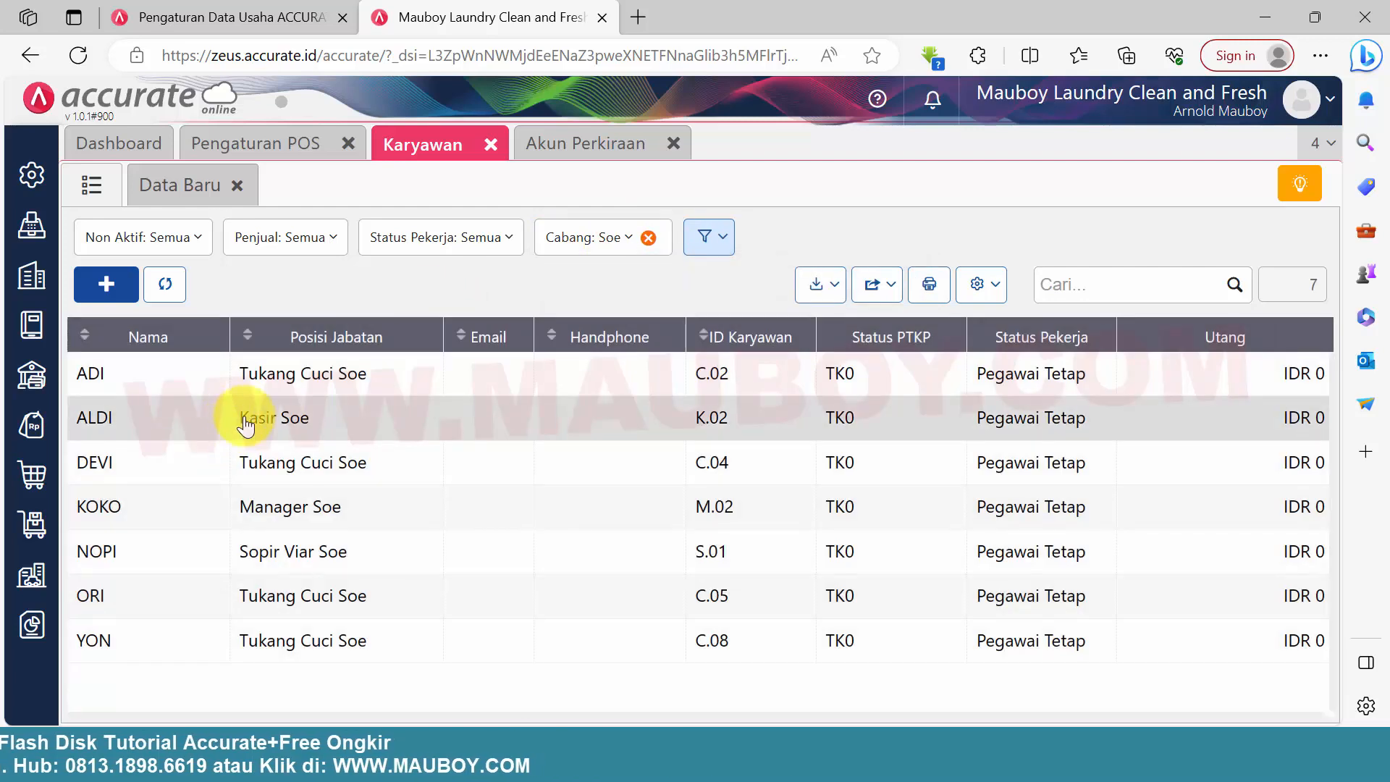
Step: Add the Kasir Soe employee to the POS login list with Kasir access rights
left_click(564, 147)
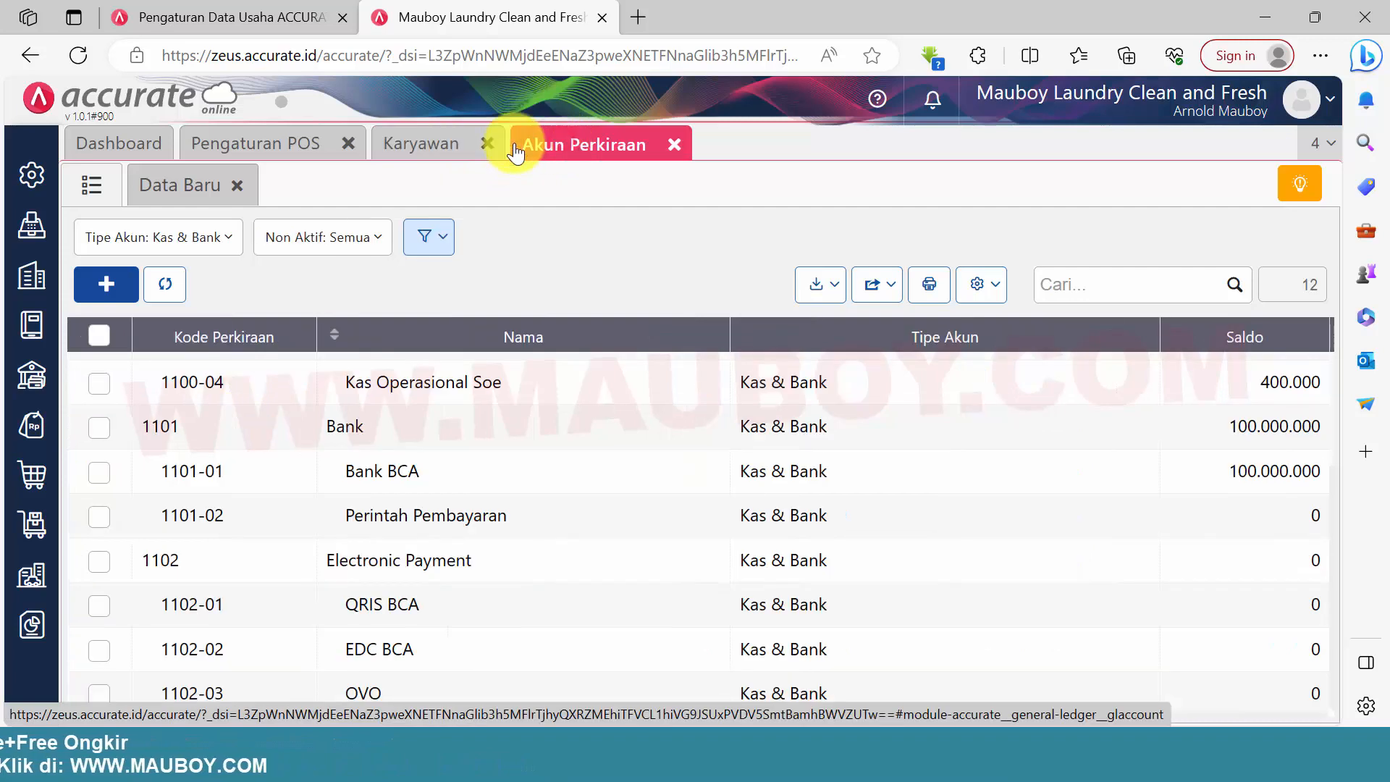
left_click(271, 147)
left_click(419, 289)
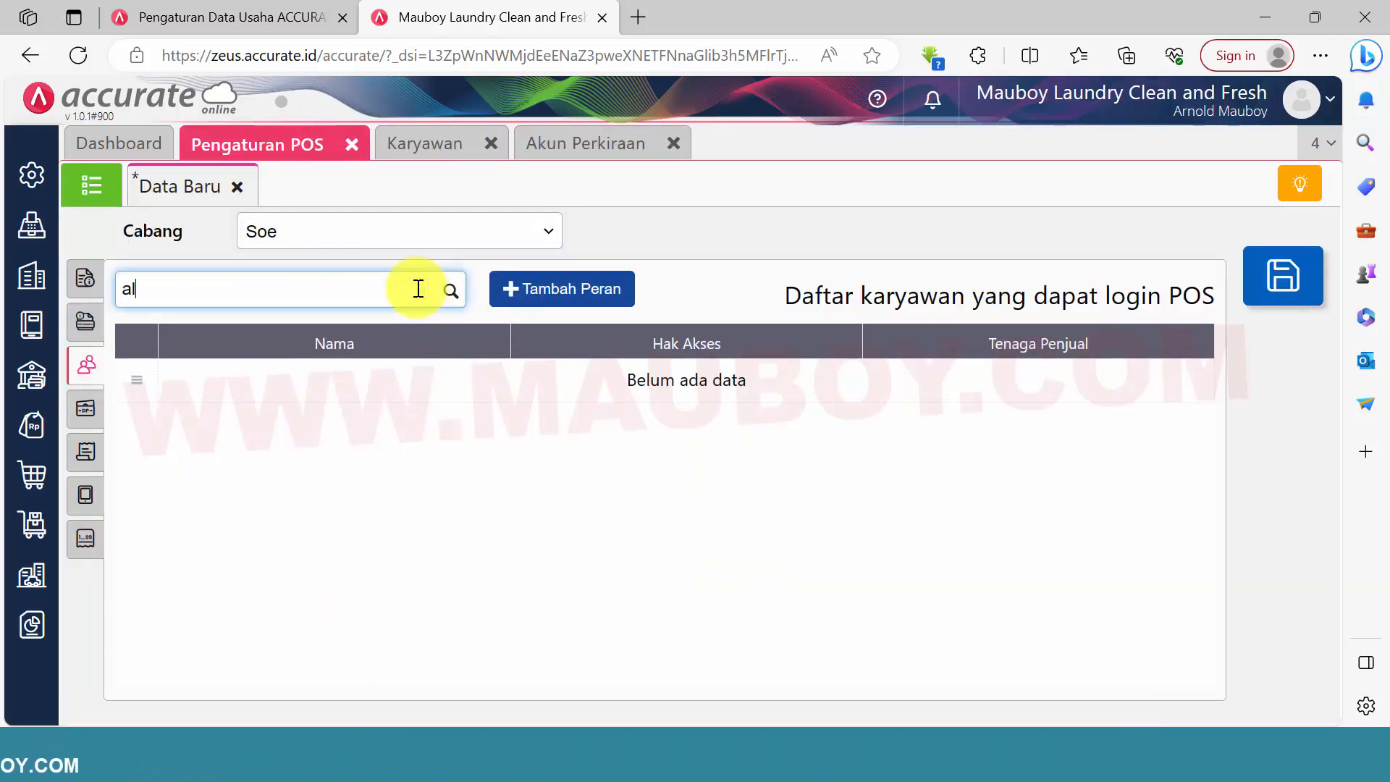
type("ald")
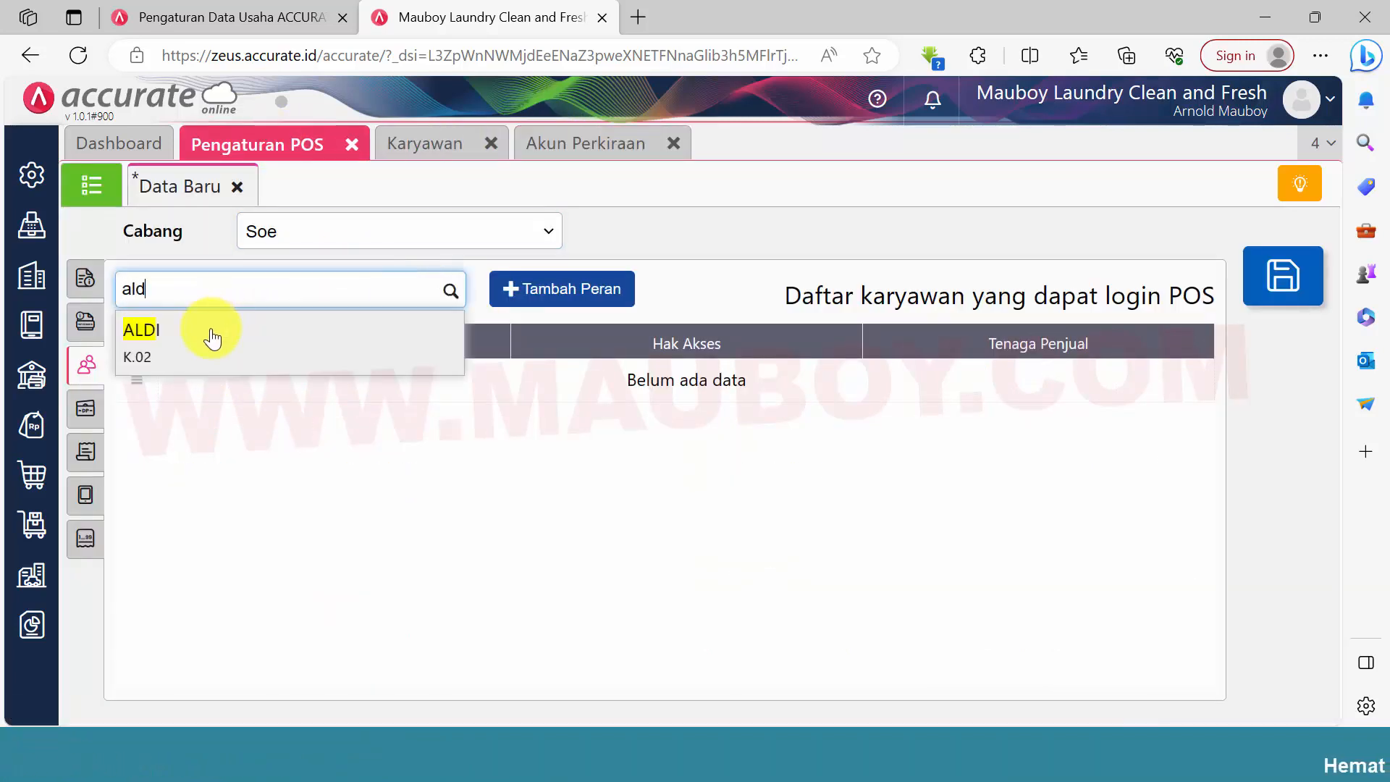
left_click(211, 331)
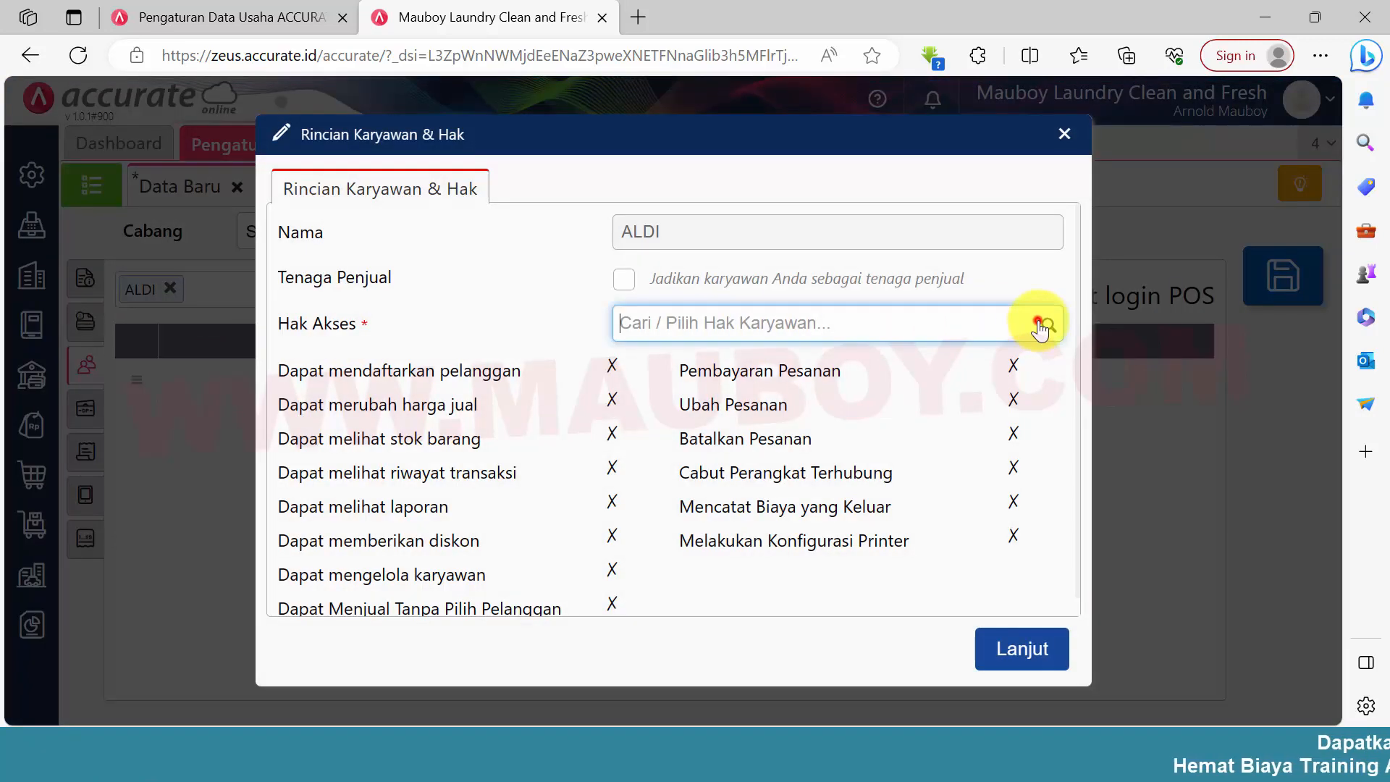
left_click(717, 403)
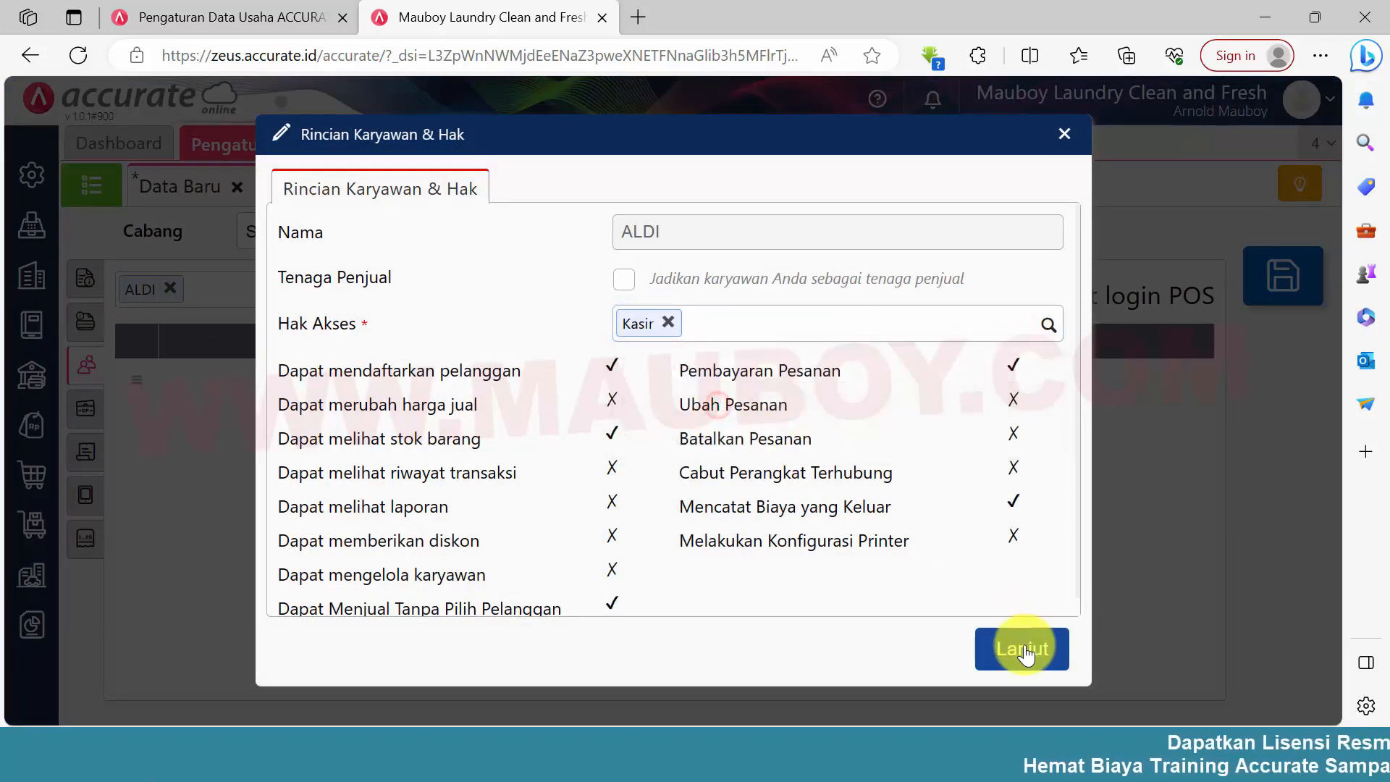
left_click(1022, 647)
Step: Look up the Manager Soe employee and add them to the POS login list with Supervisor access rights
key("alt+Tab")
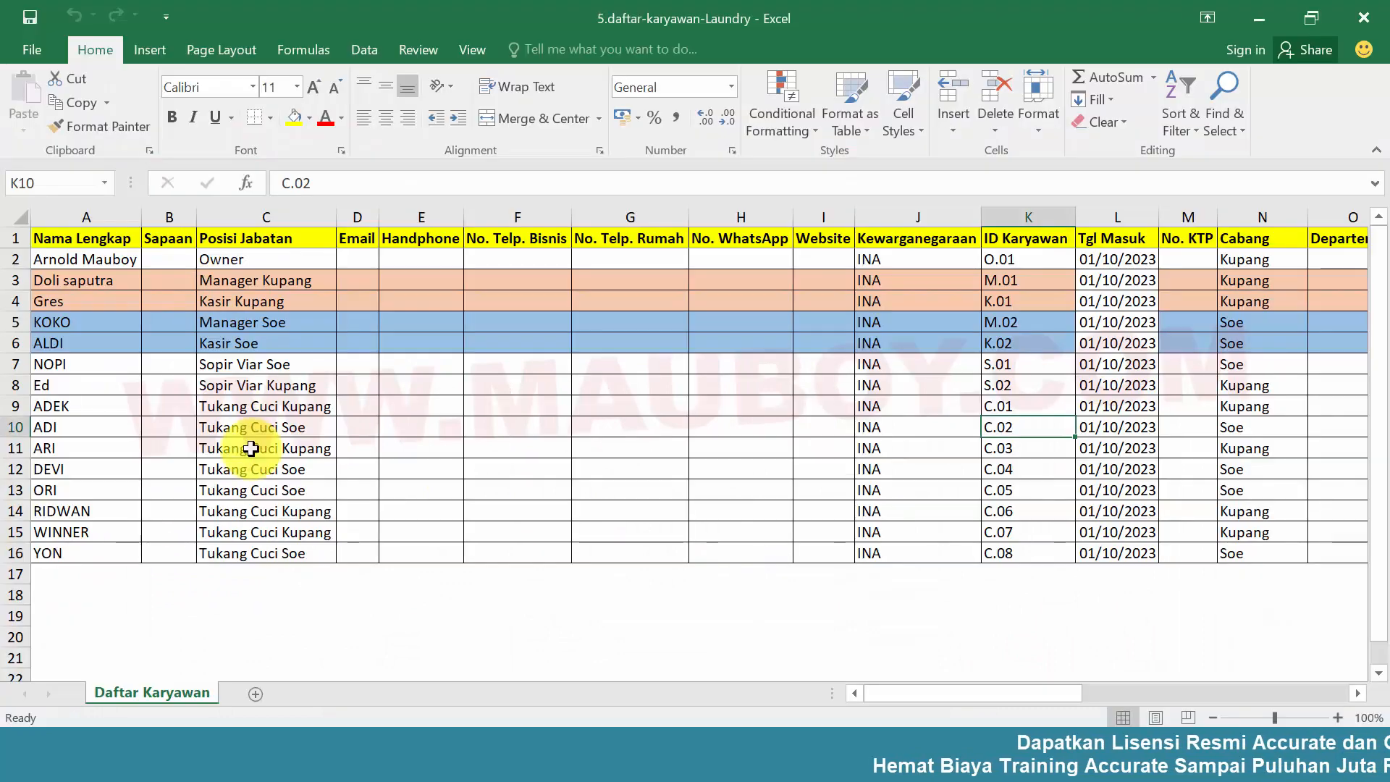
key("alt+Tab")
left_click(422, 143)
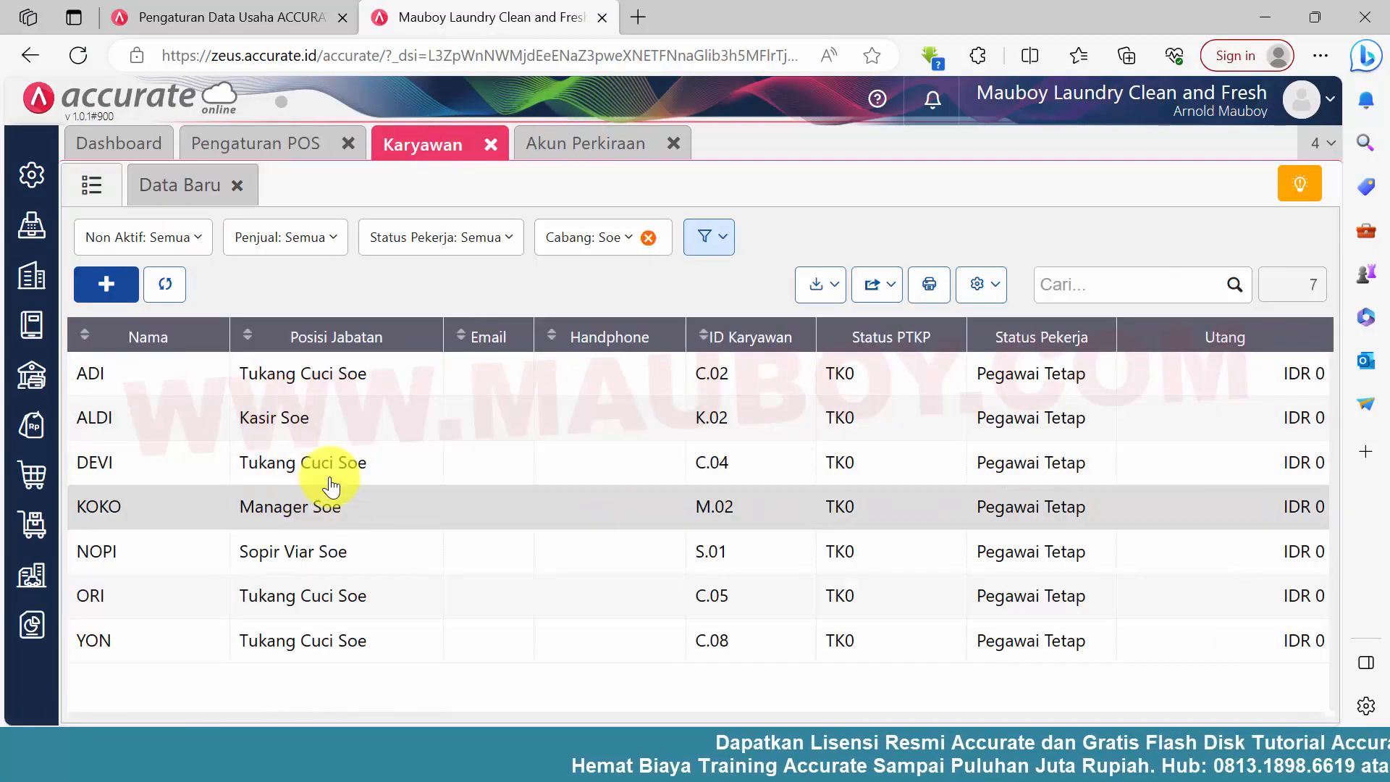
left_click(548, 143)
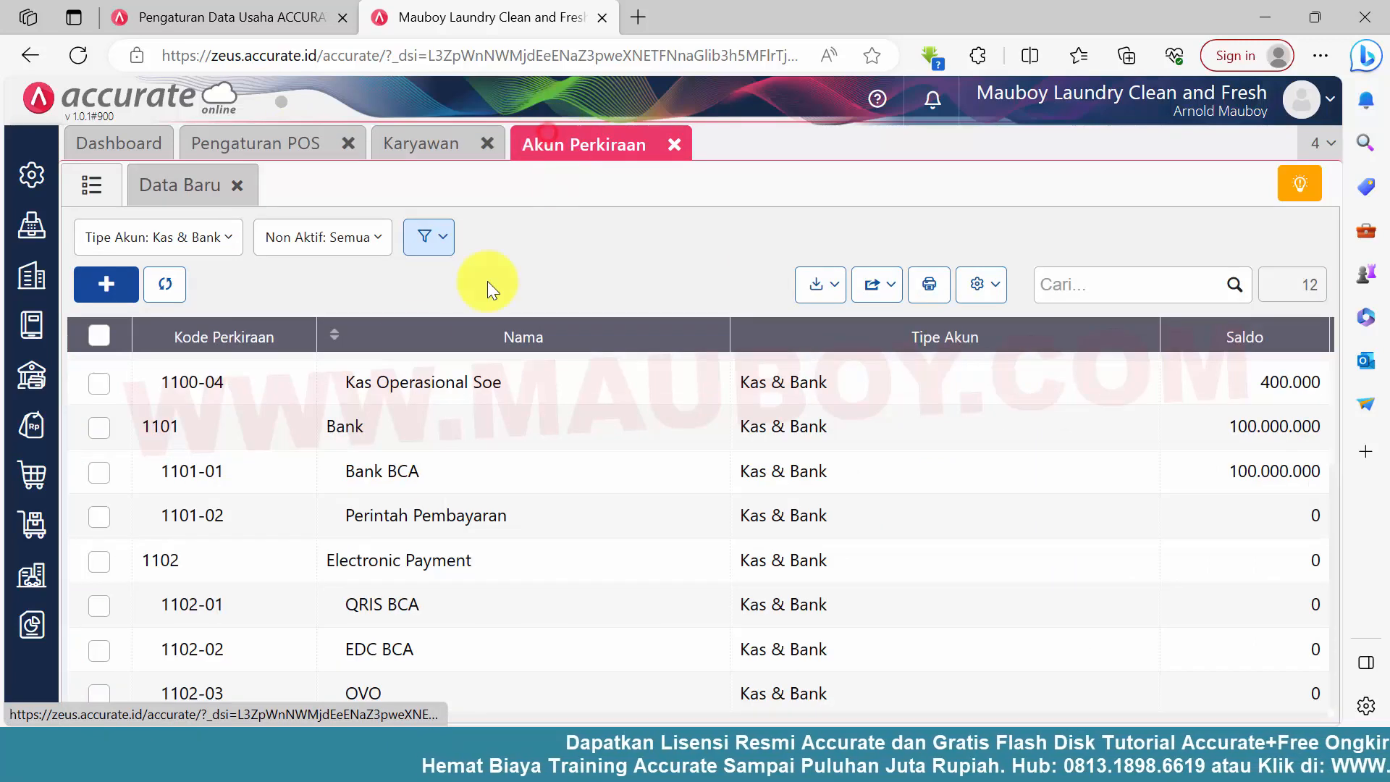
left_click(262, 139)
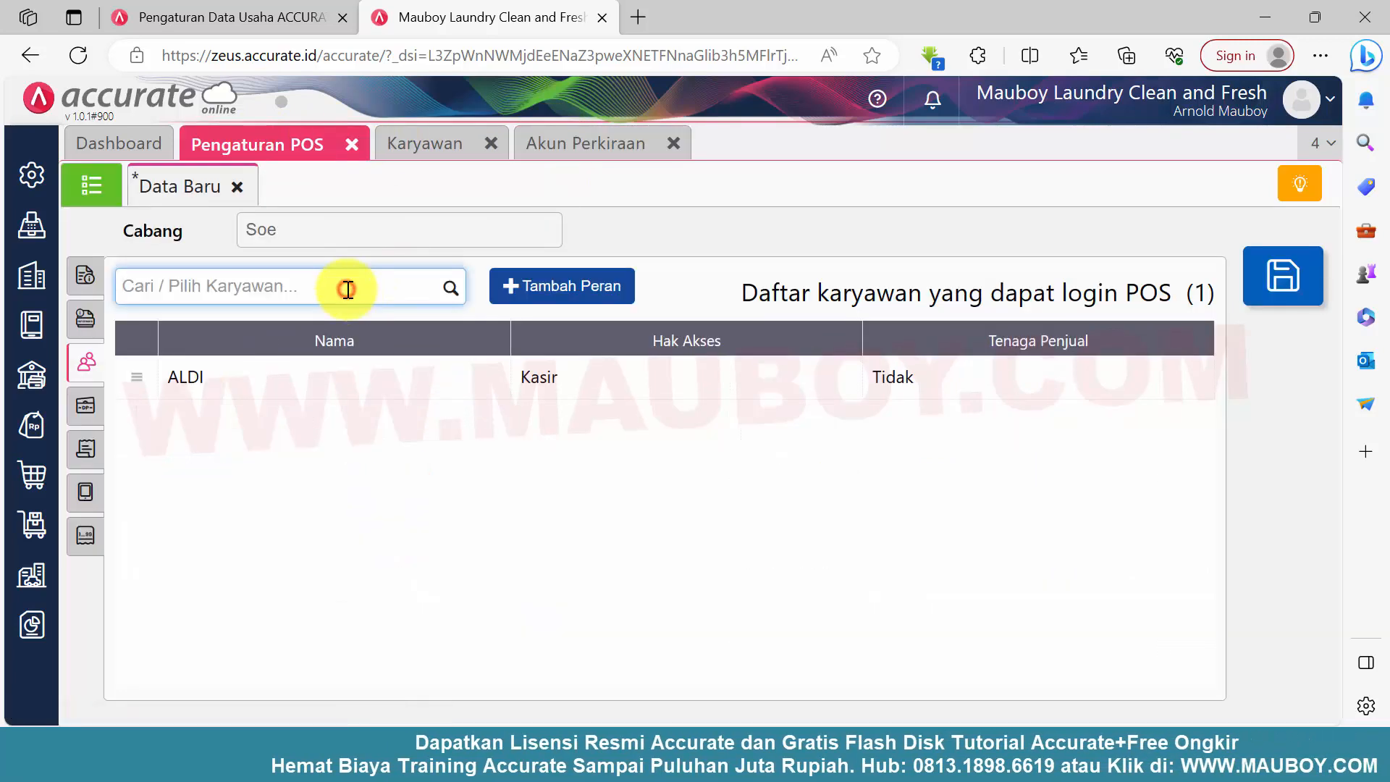
type("kok")
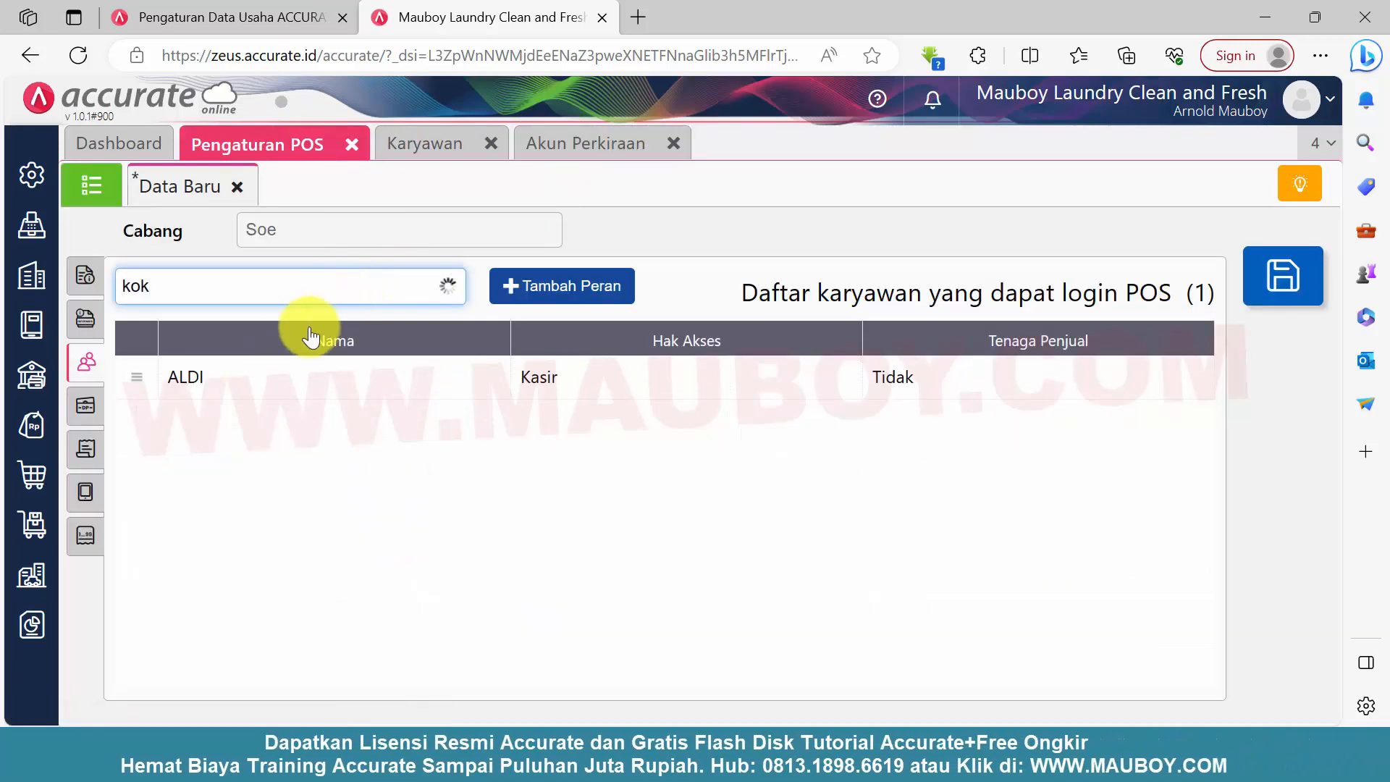
left_click(273, 341)
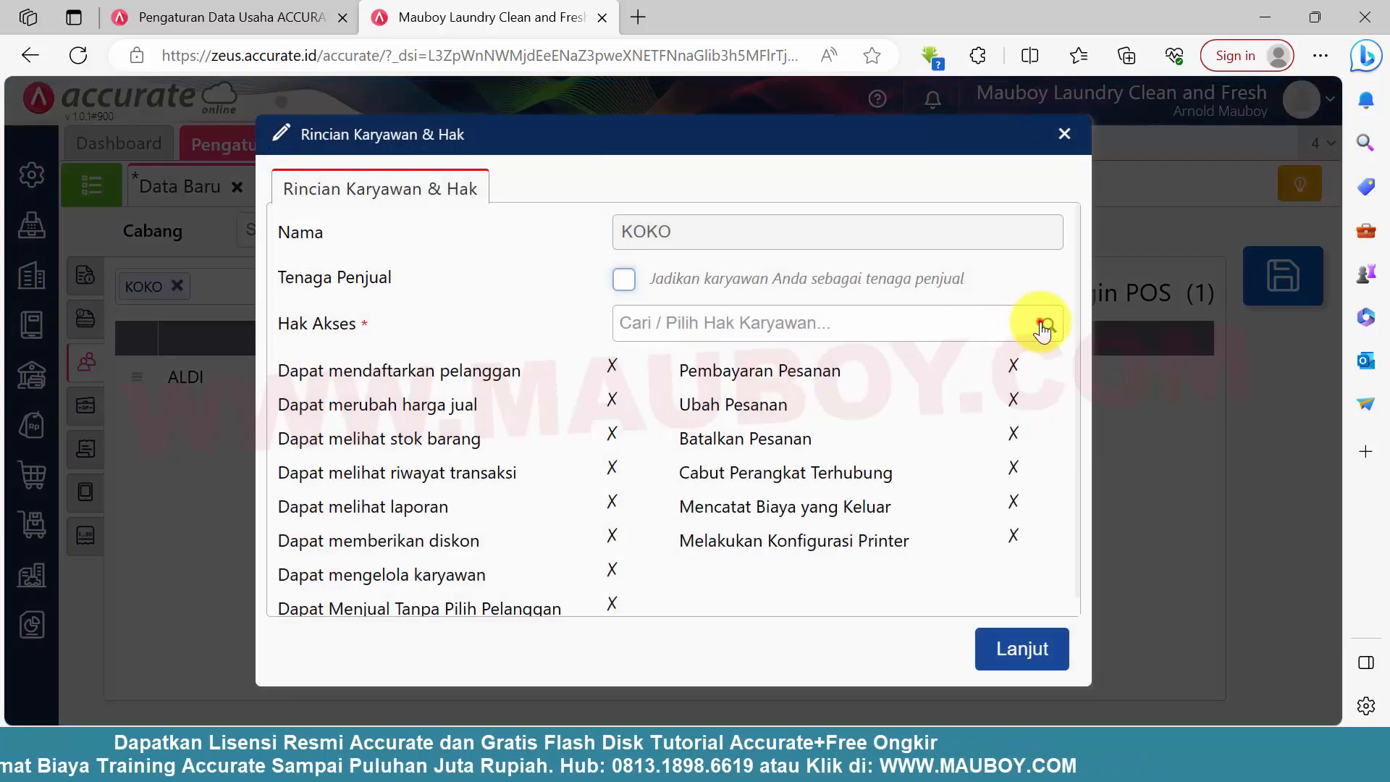
left_click(1042, 322)
left_click(724, 440)
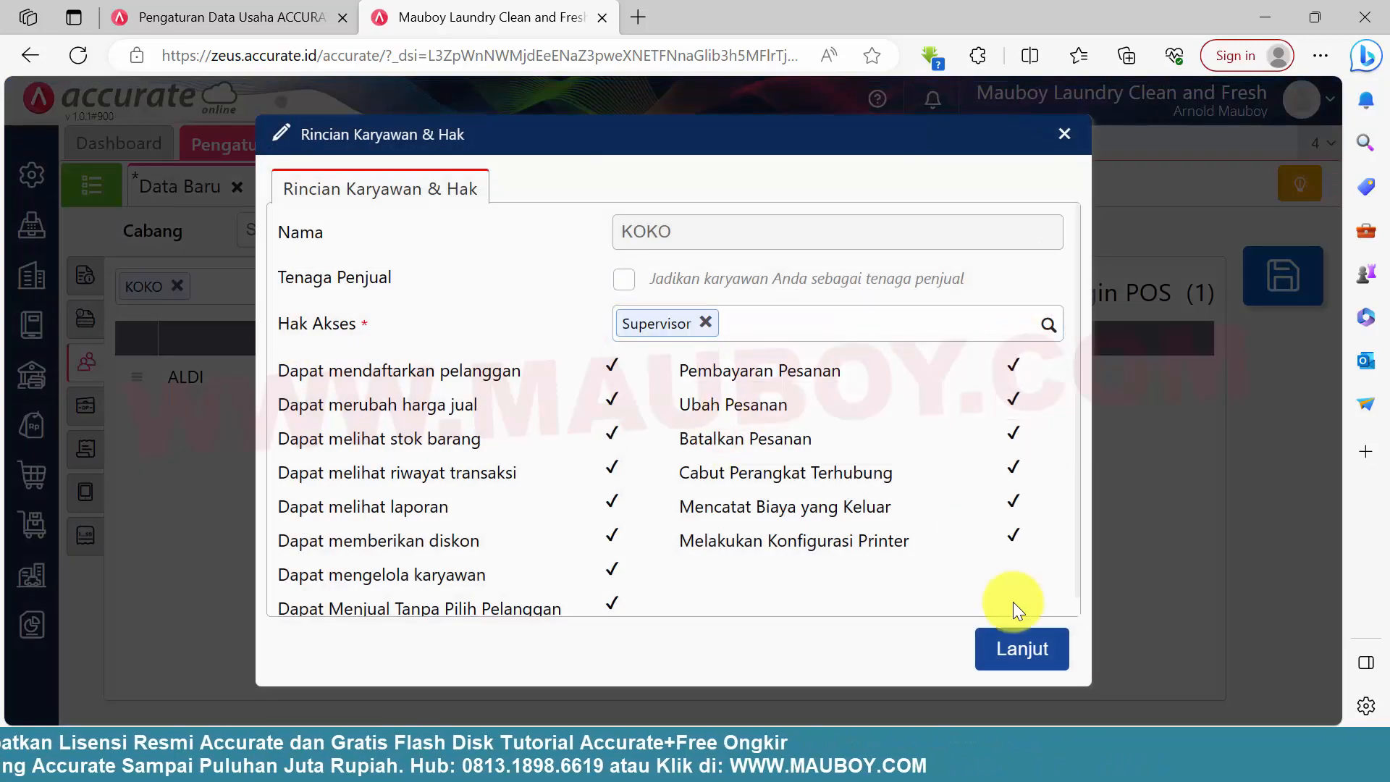
left_click(1014, 649)
Step: Add a non-cash payment account named EDC BCA for Soe, with type Non-Tunai Lainnya and bank account EDC BCA
left_click(87, 407)
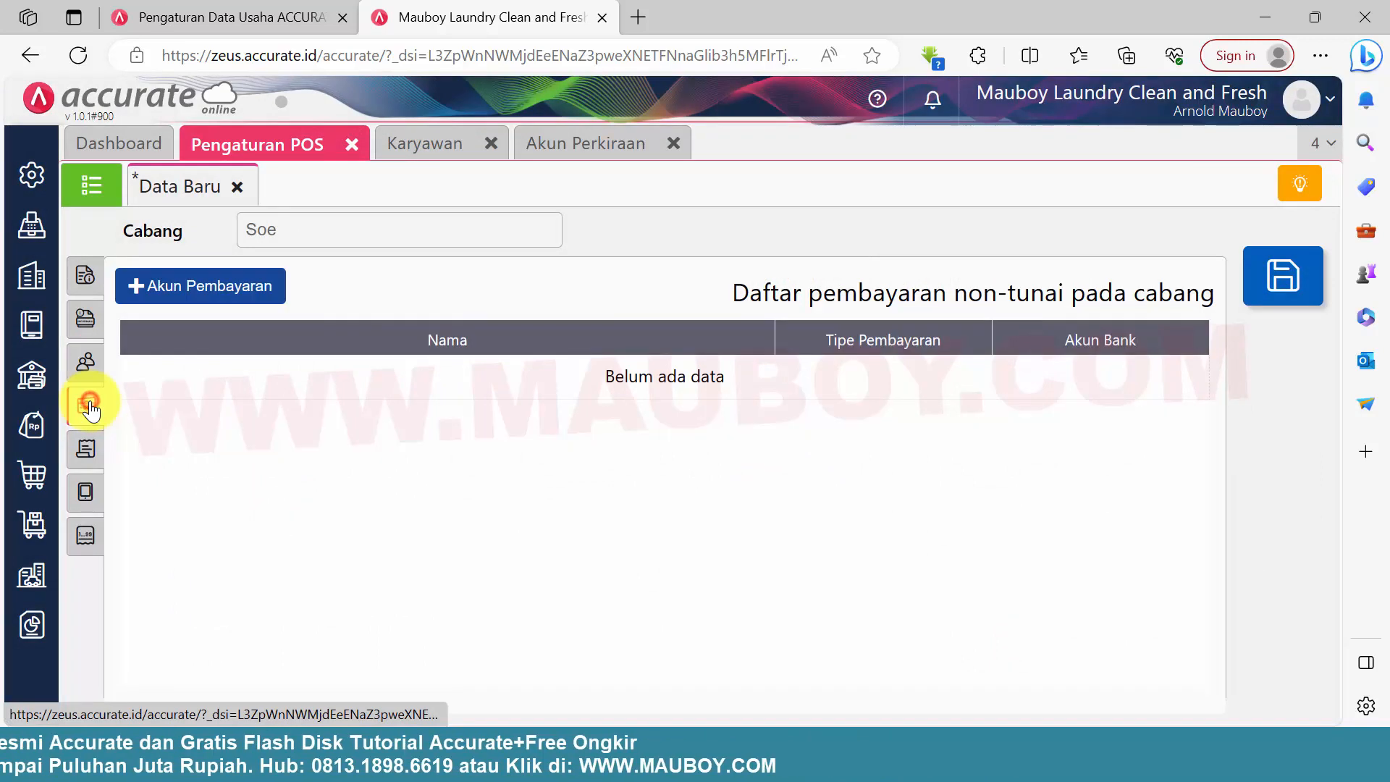
left_click(221, 285)
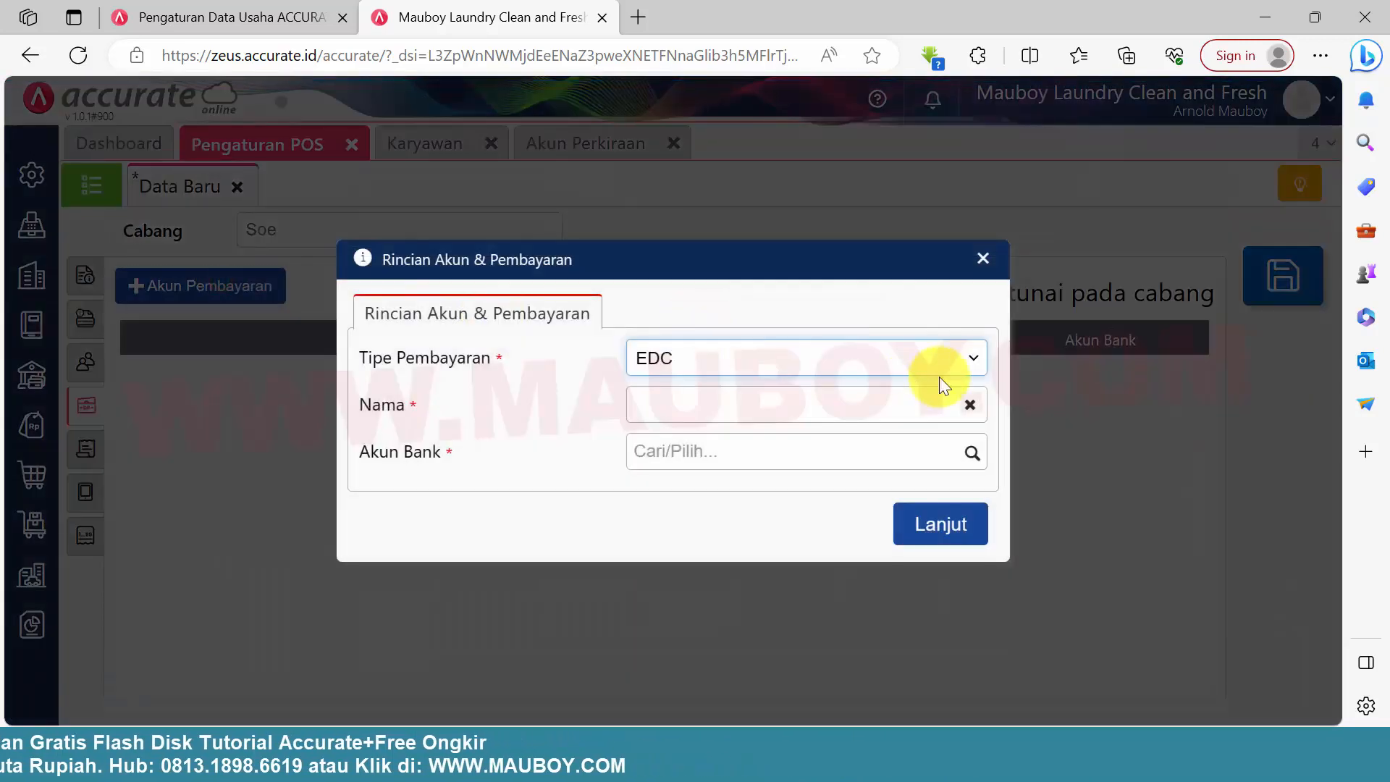
left_click(890, 450)
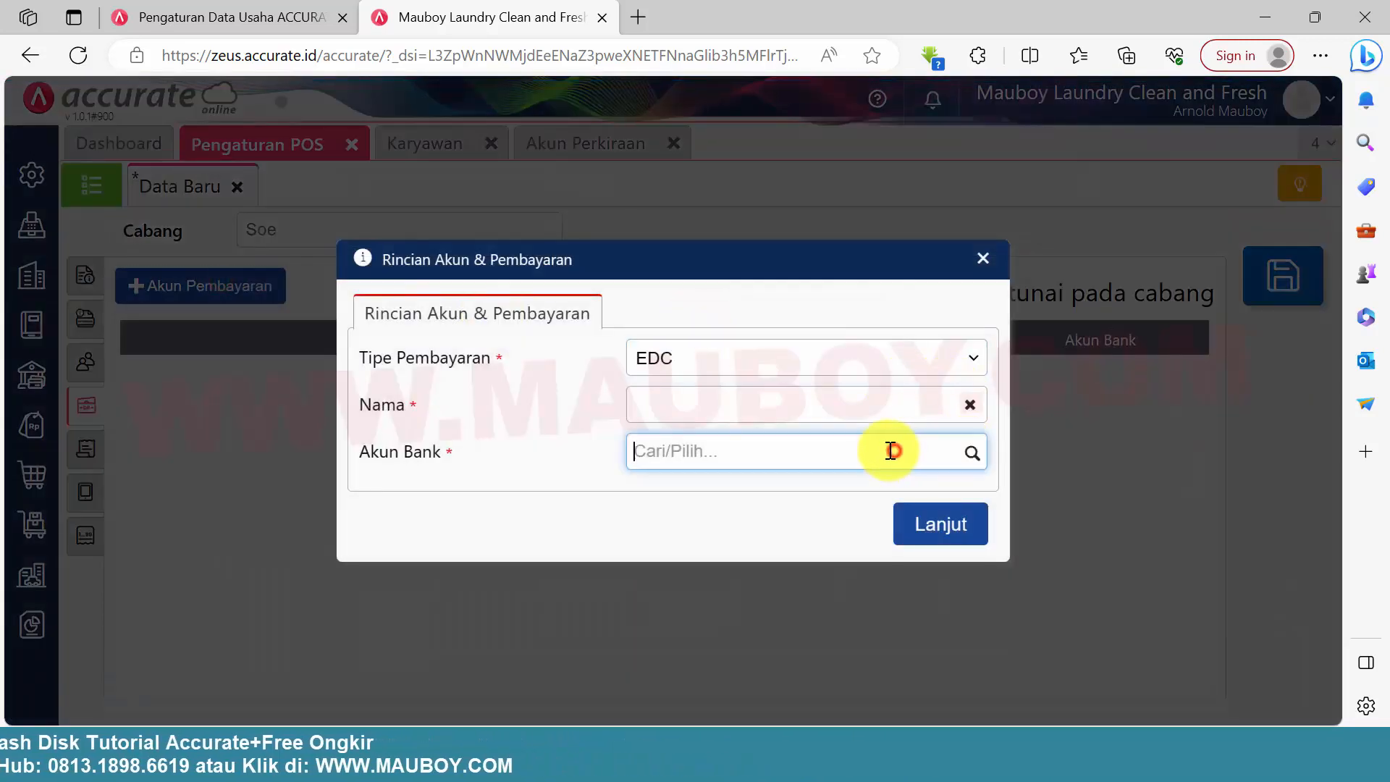
left_click(814, 403)
type("EDC BCA")
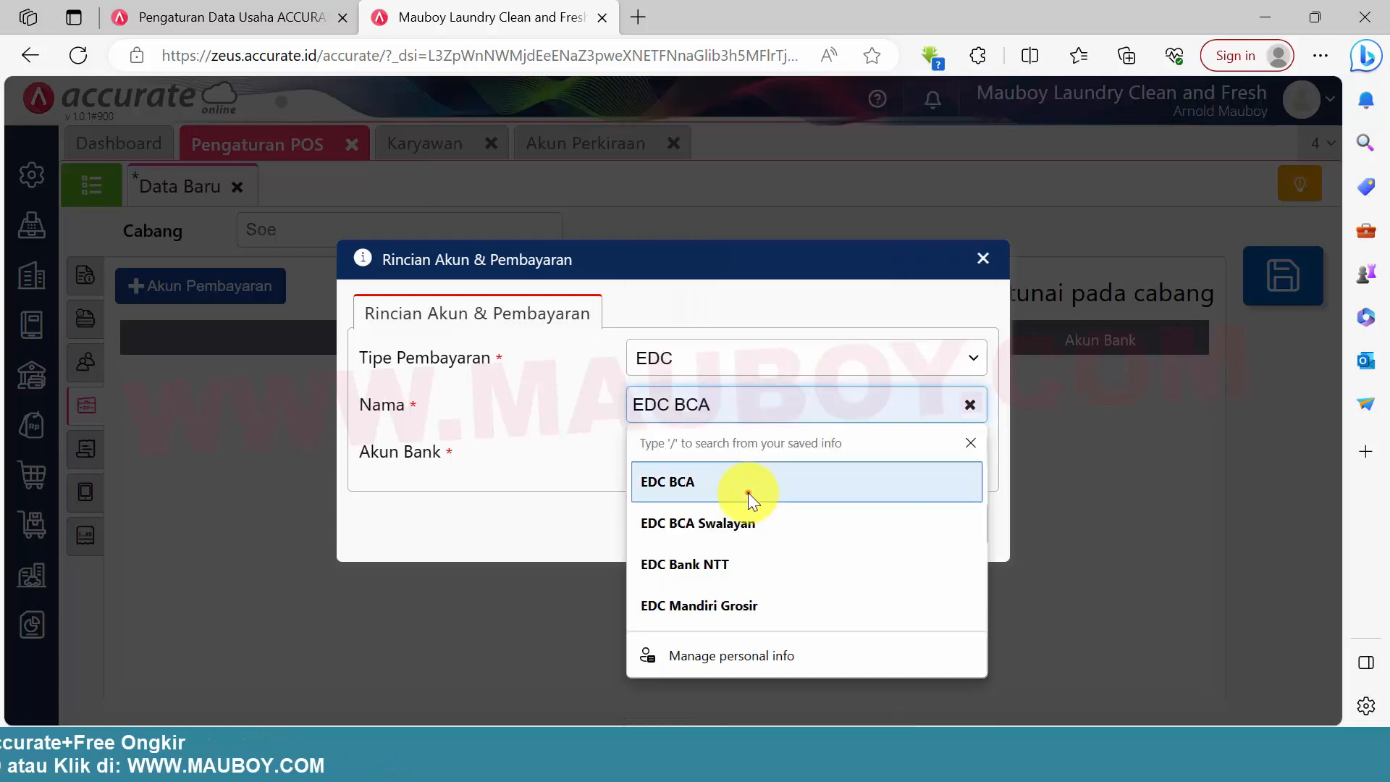
left_click(749, 492)
left_click(717, 450)
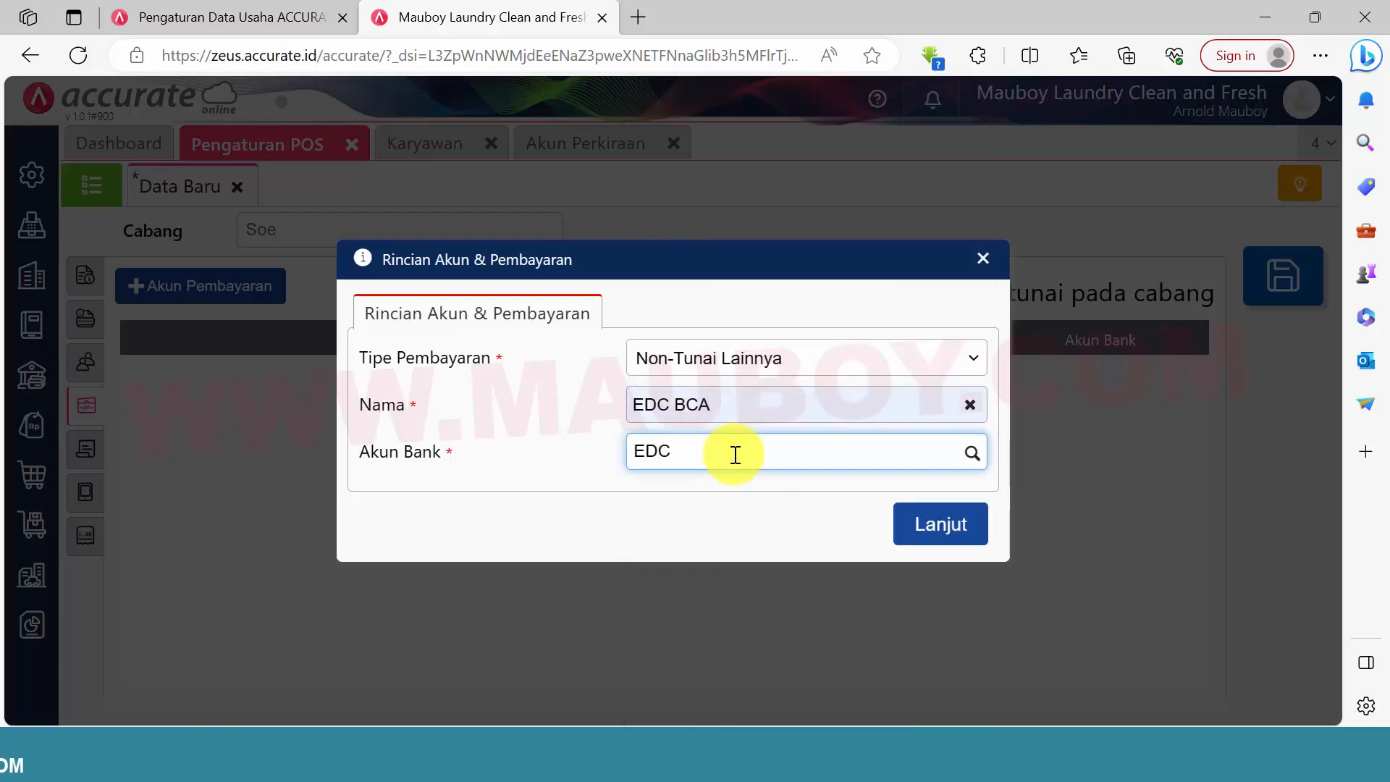
left_click(717, 492)
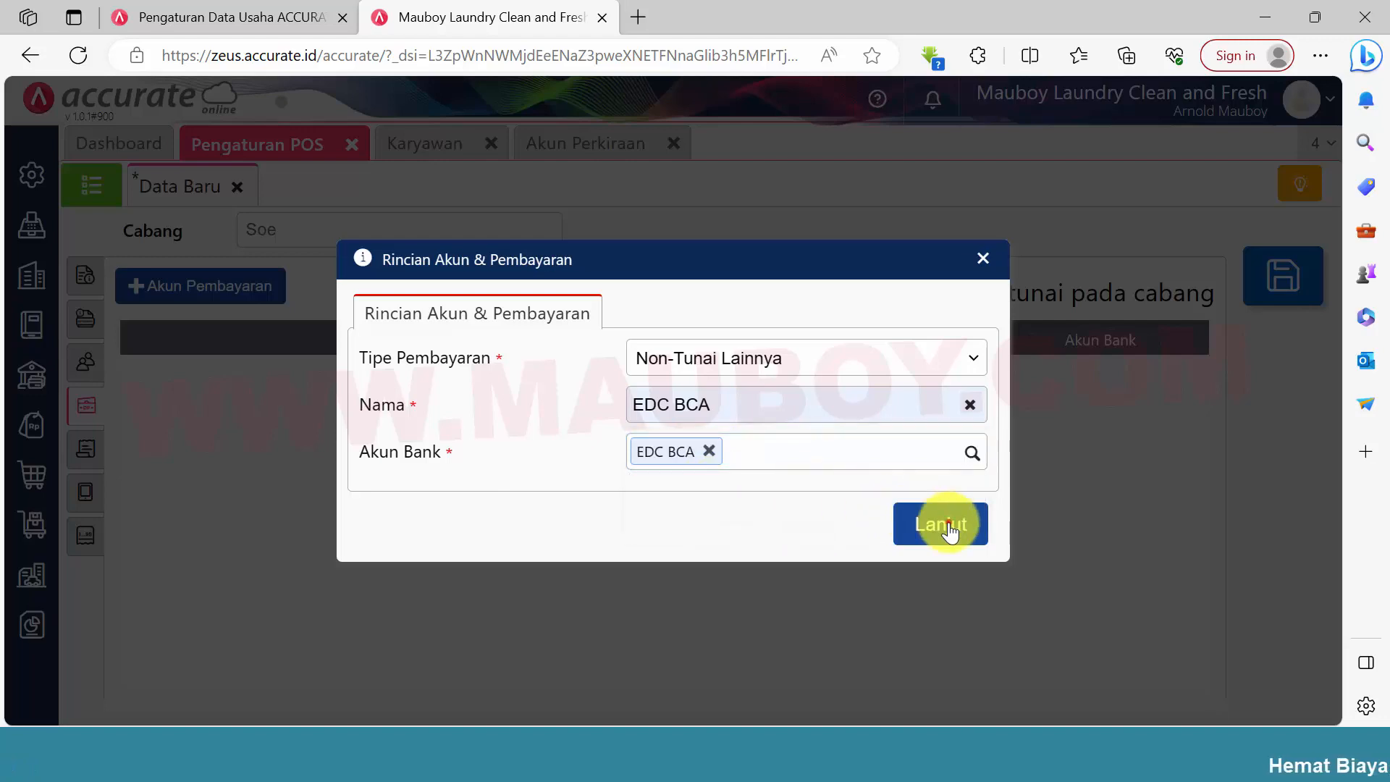
left_click(949, 524)
Step: Add a non-cash payment account named OVO with type Non-Tunai Lainnya and bank account OVO
left_click(181, 288)
left_click(609, 354)
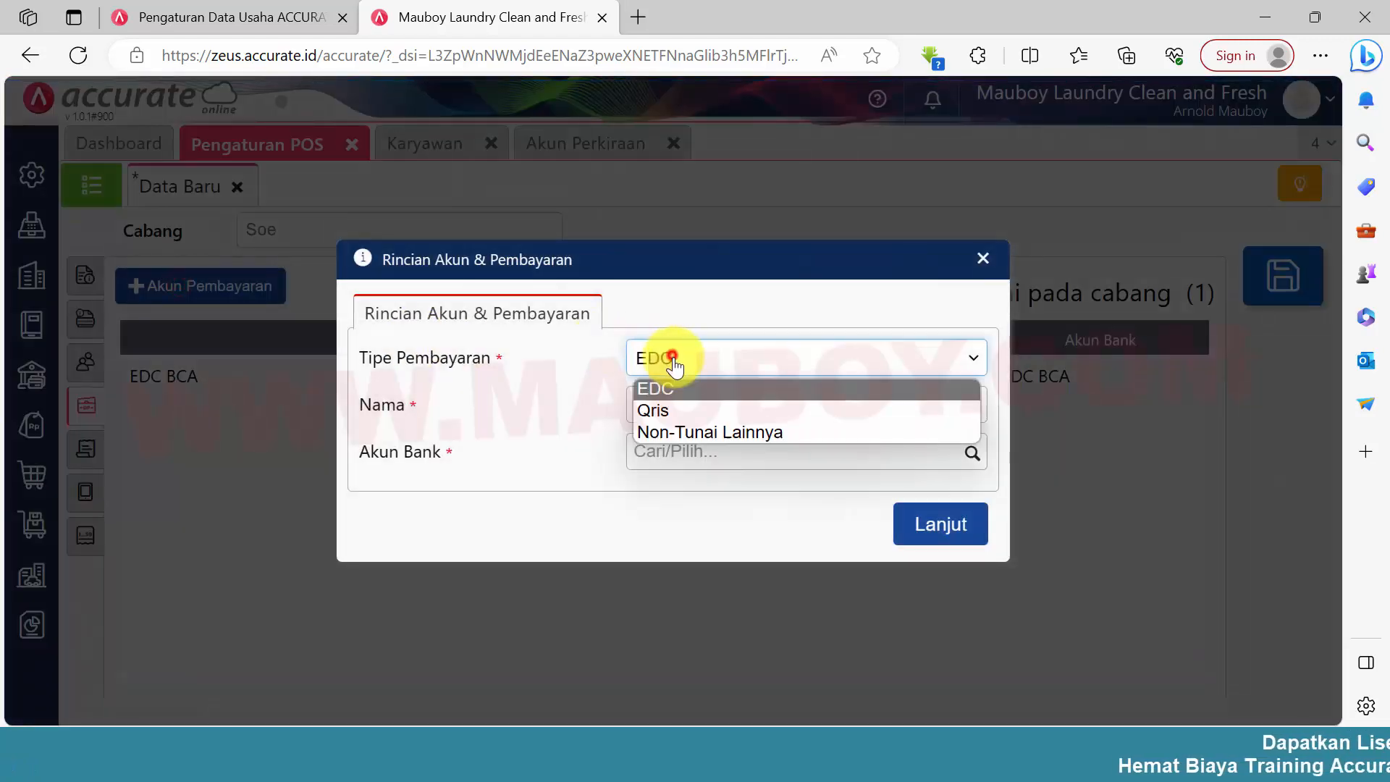
left_click(687, 426)
left_click(690, 406)
type("O")
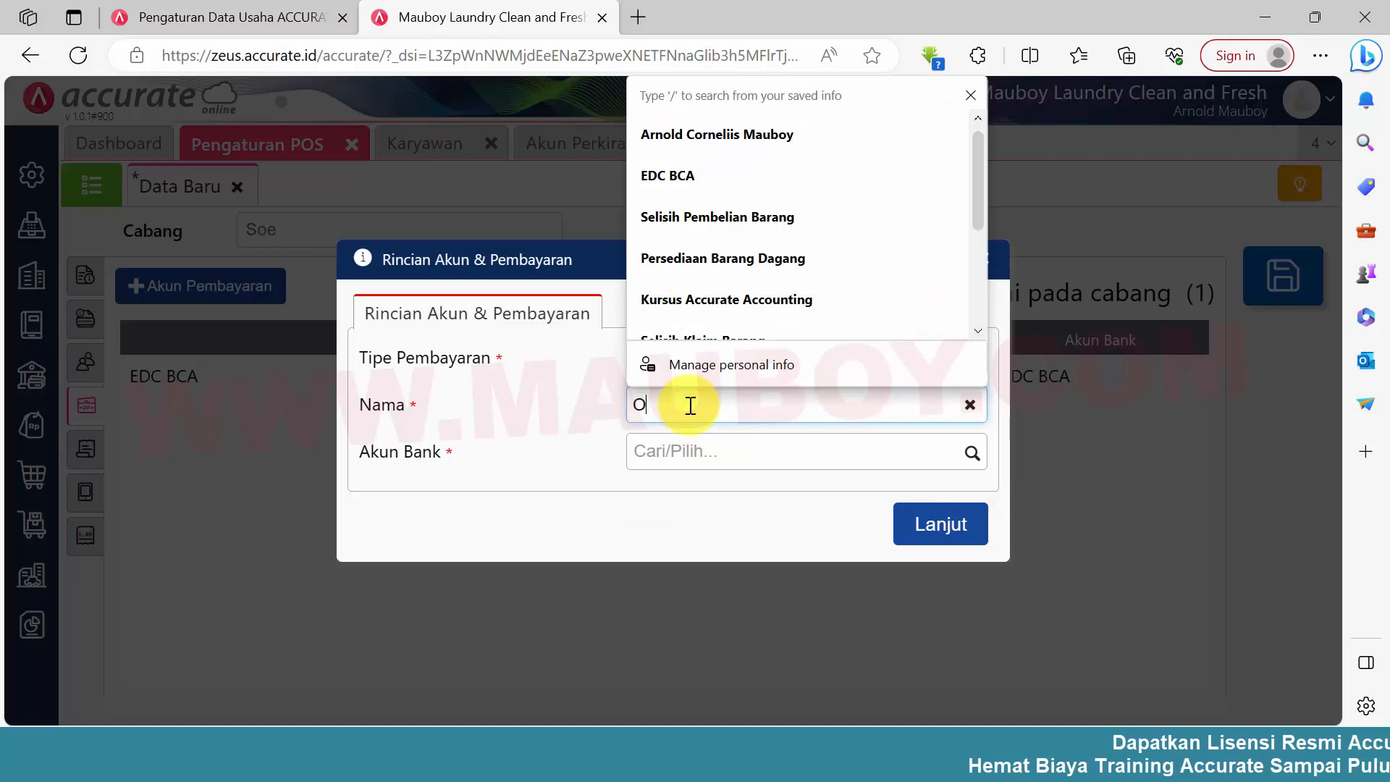
type("VO")
left_click(697, 448)
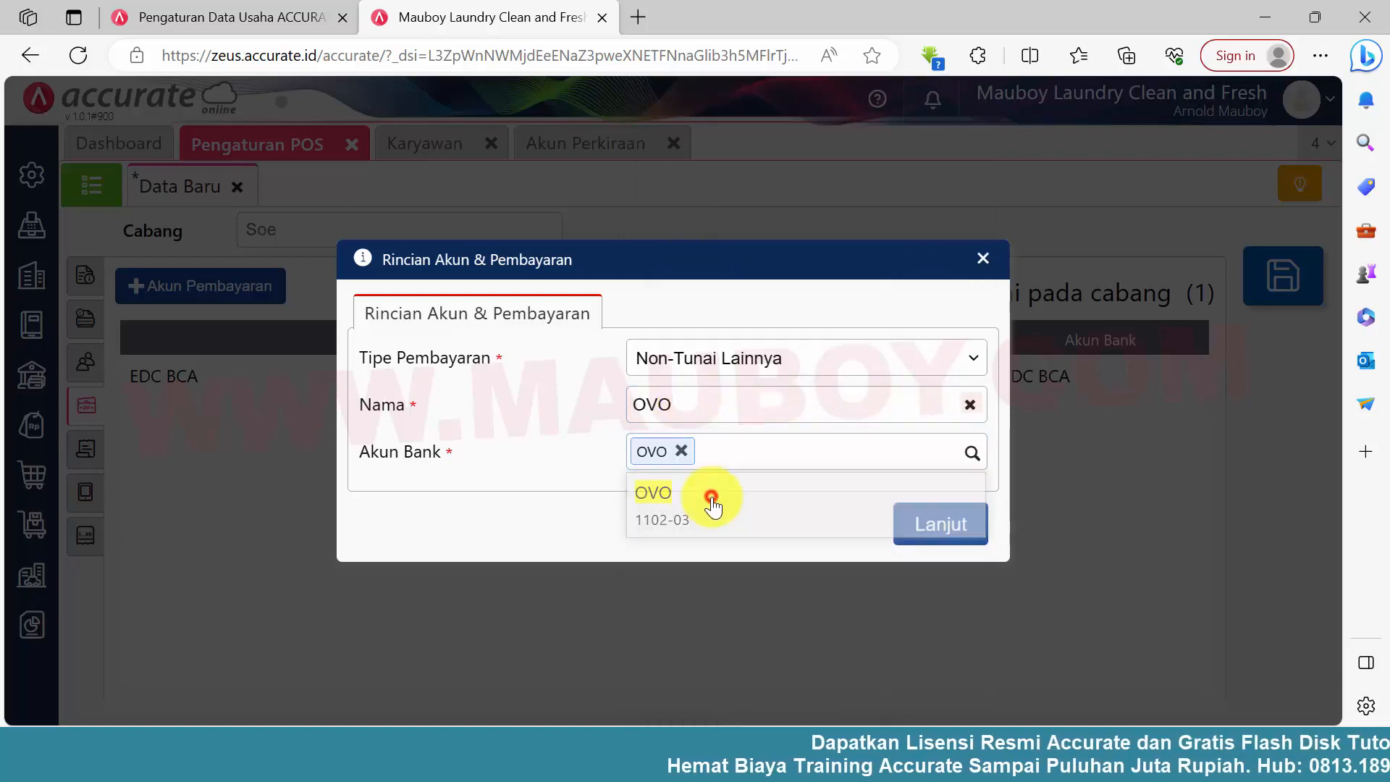
left_click(710, 493)
left_click(942, 511)
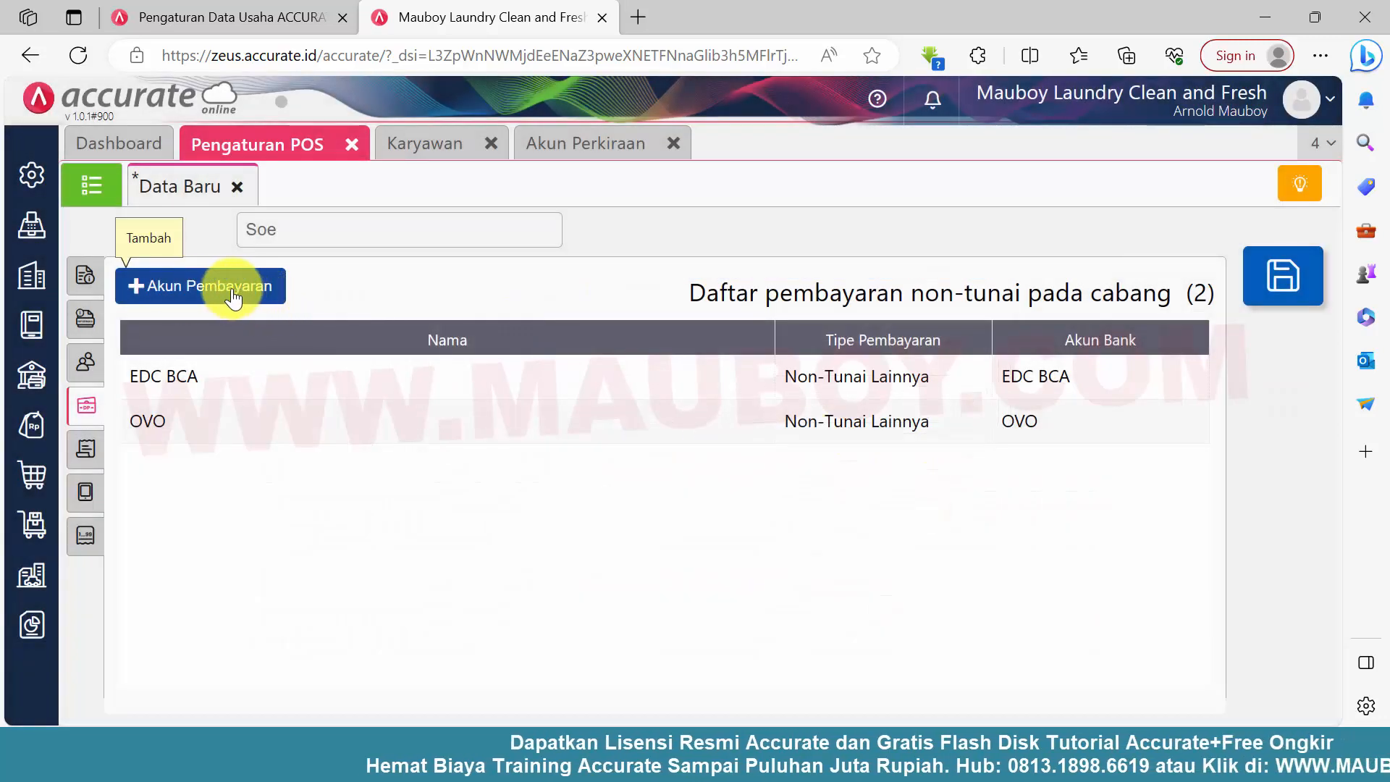
Step: Add a non-cash payment account named Transfer BCA with type Non-Tunai Lainnya and bank account Bank BCA
left_click(210, 292)
left_click(647, 355)
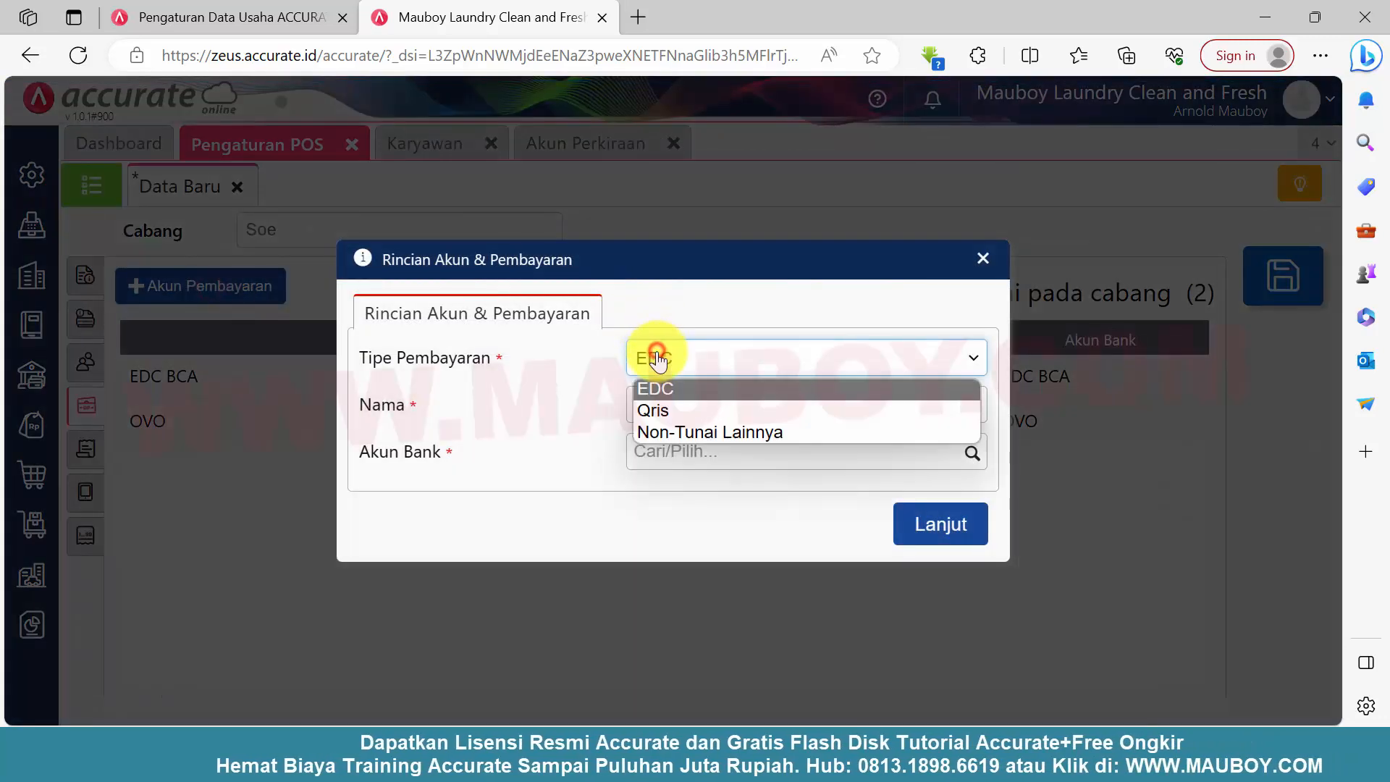
left_click(670, 431)
left_click(669, 402)
type("T")
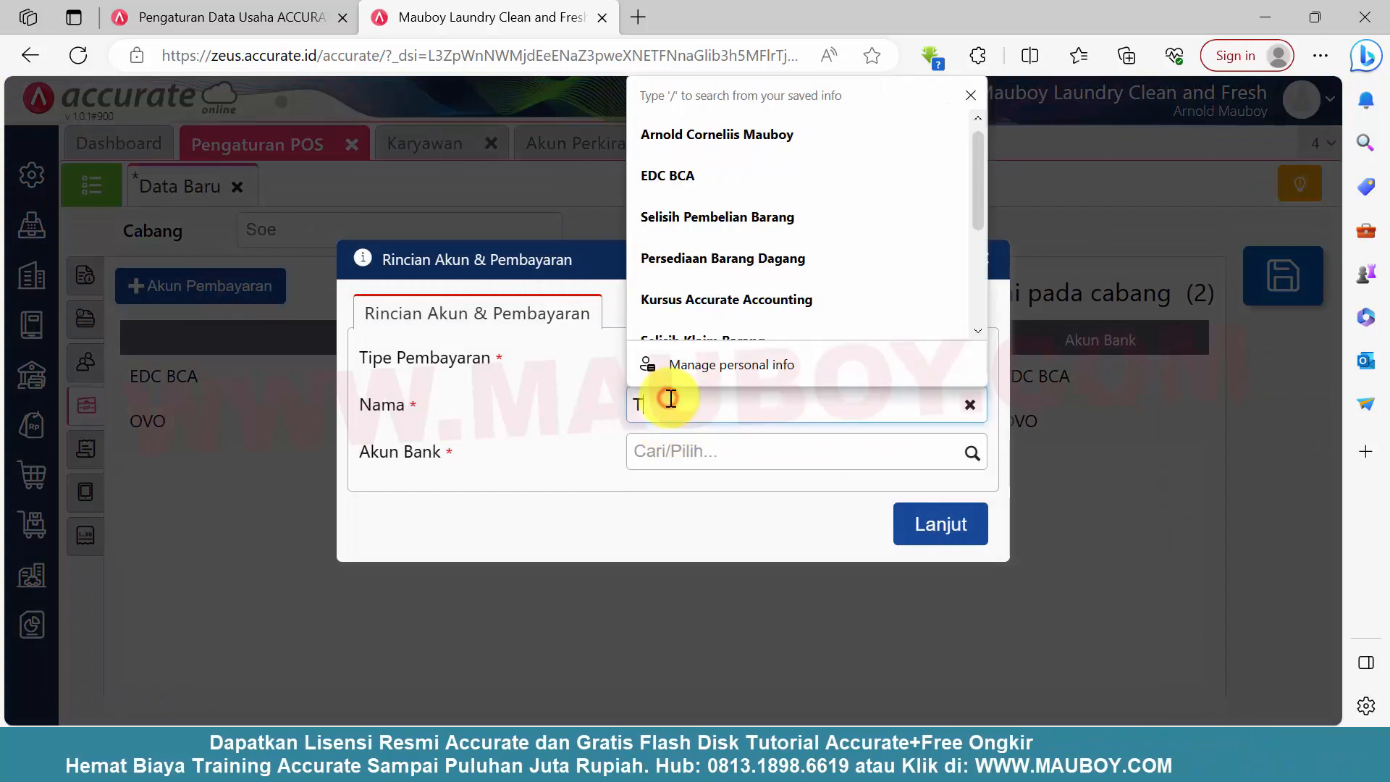
type("ransfer BCA")
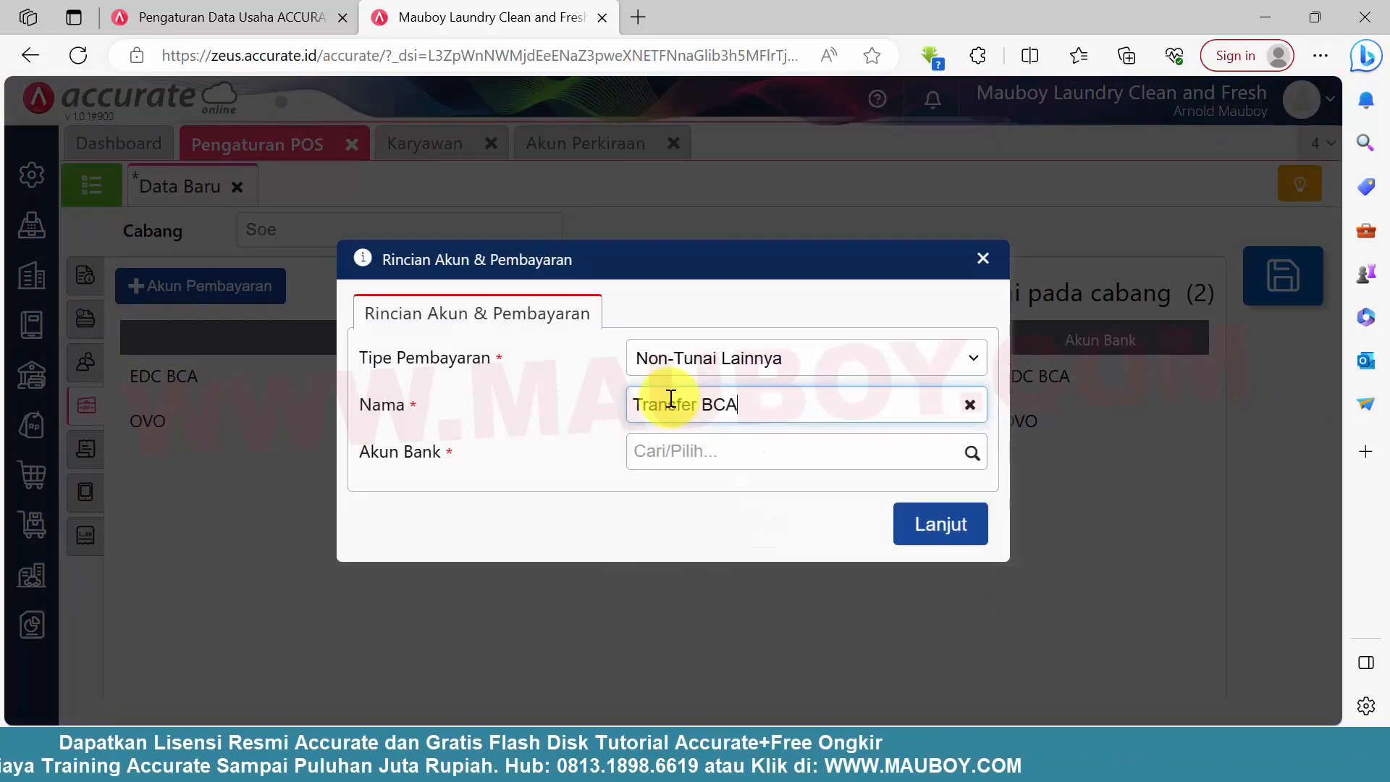
left_click(919, 450)
type("bca")
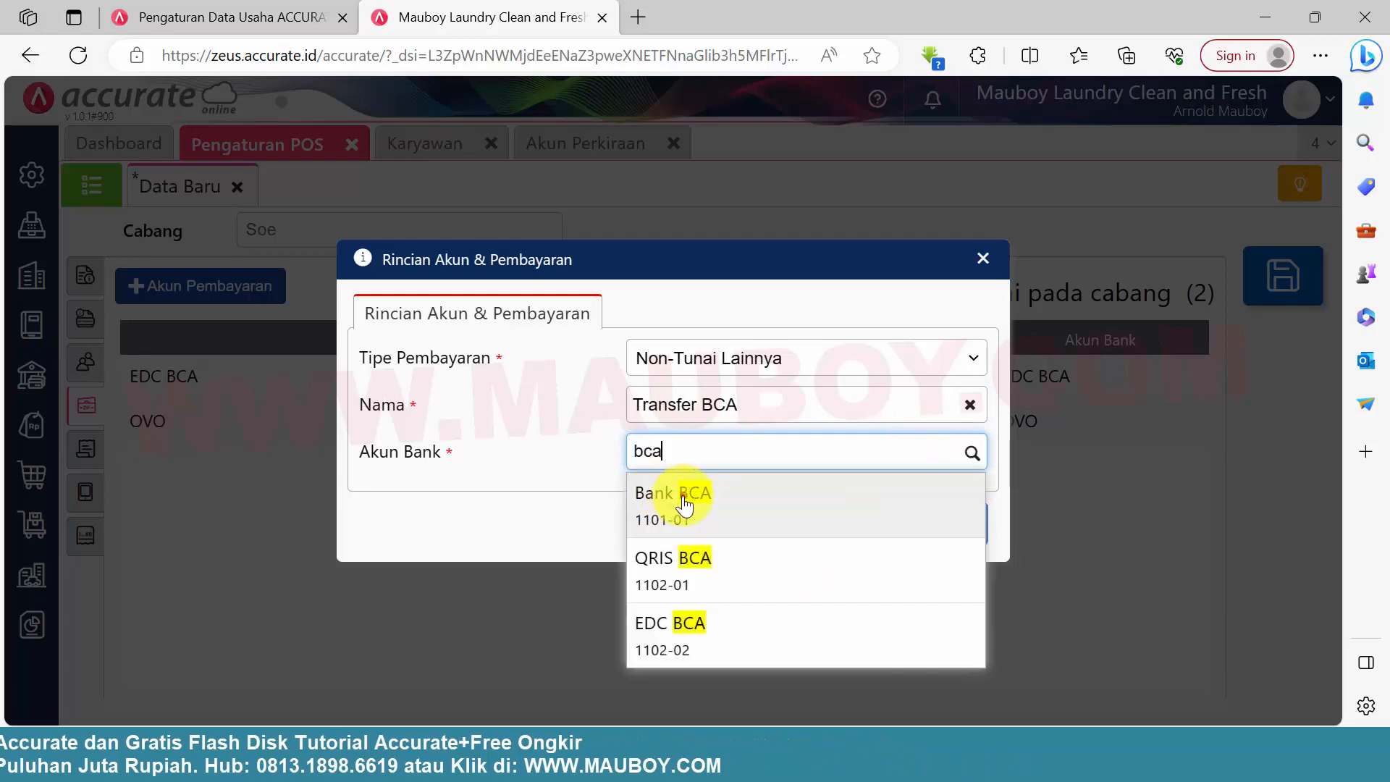
left_click(684, 505)
left_click(934, 519)
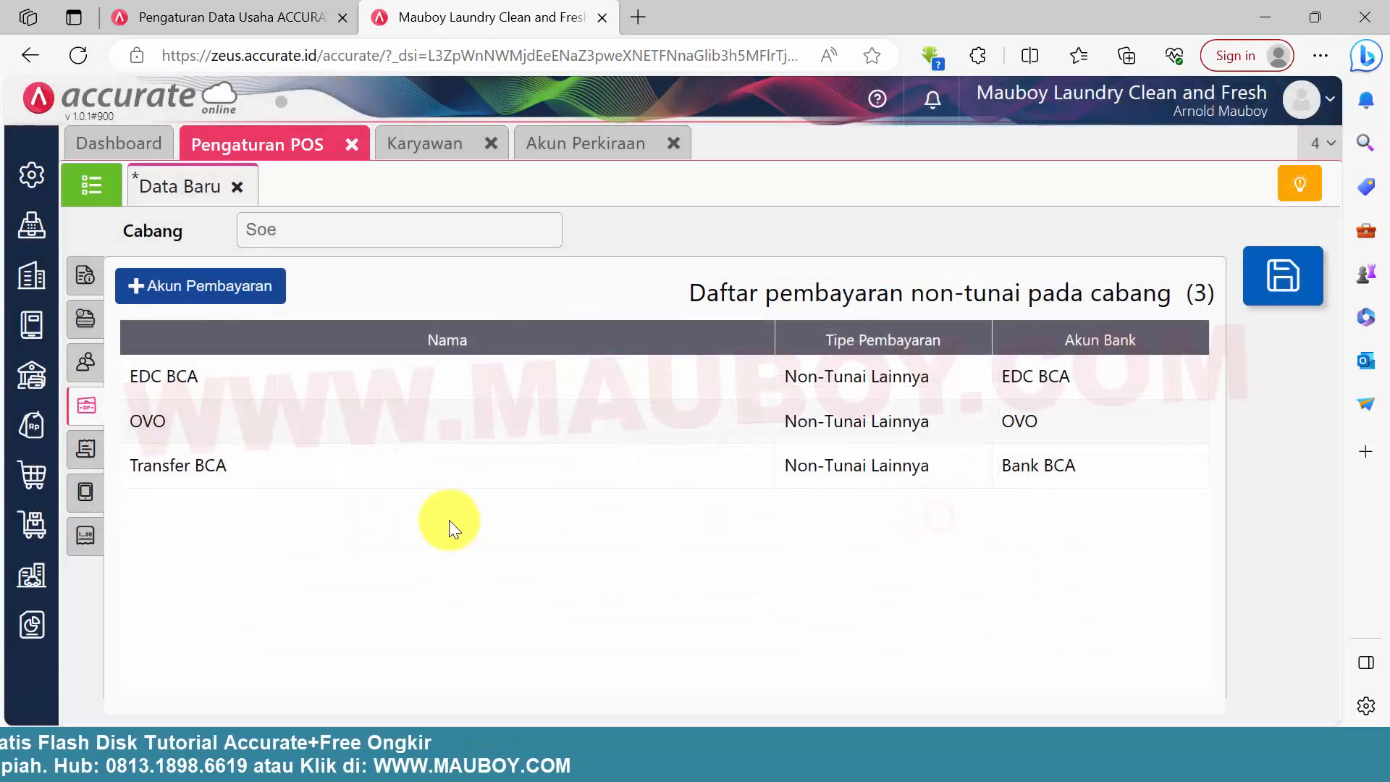
Step: Fill in the receipt with logo 0.Logo.png, outlet name Mauboy Laundry Soe, the branch address as header and footer Terima Kasih atas Kunjungan Anda
left_click(84, 449)
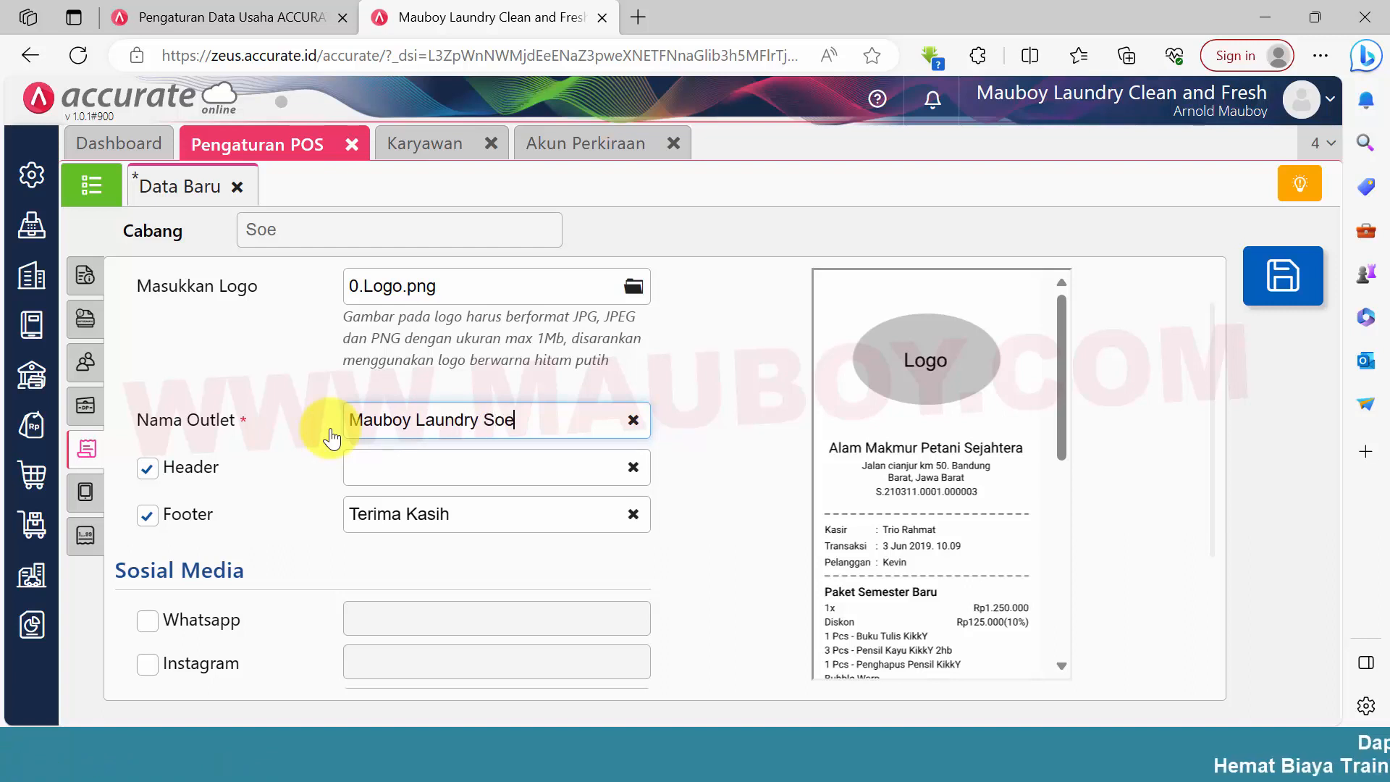
left_click(403, 464)
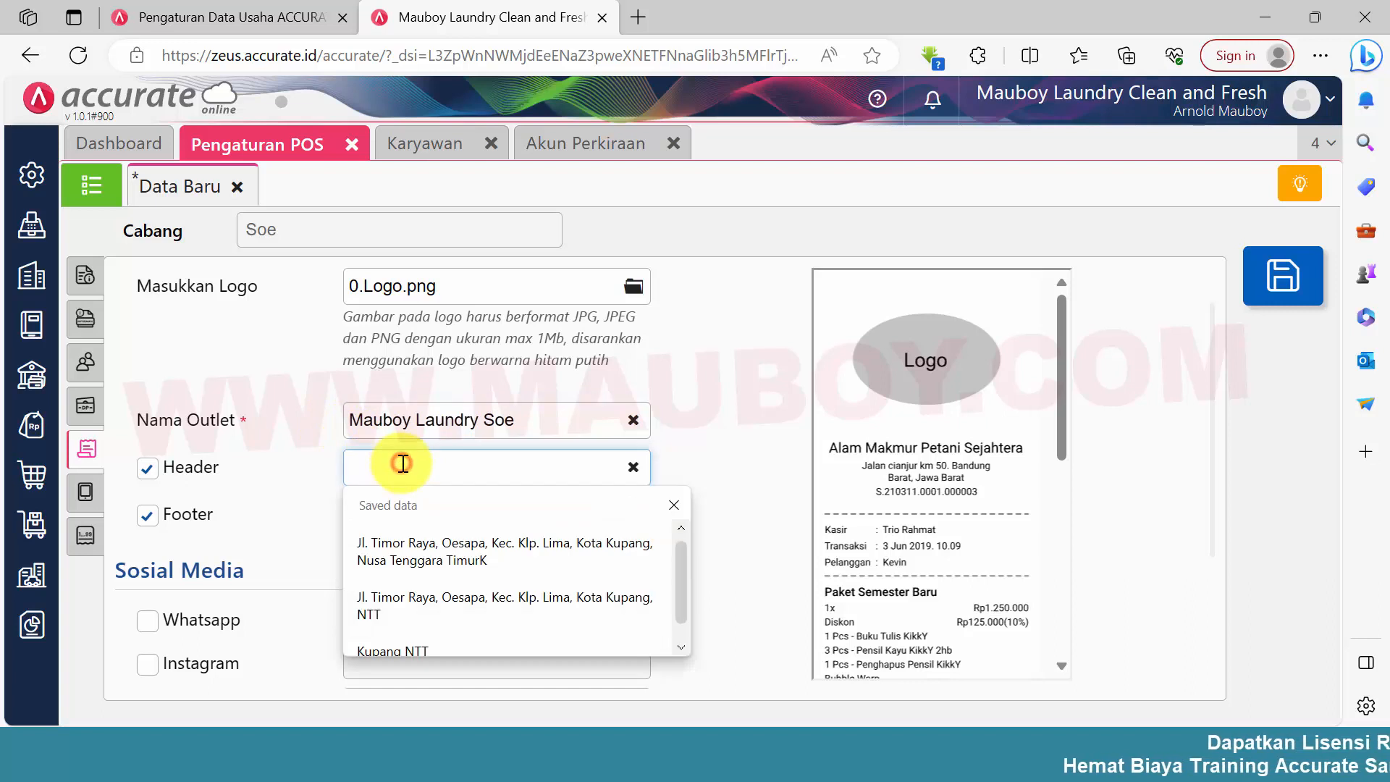
type("Jalan, Timor Raya Soe")
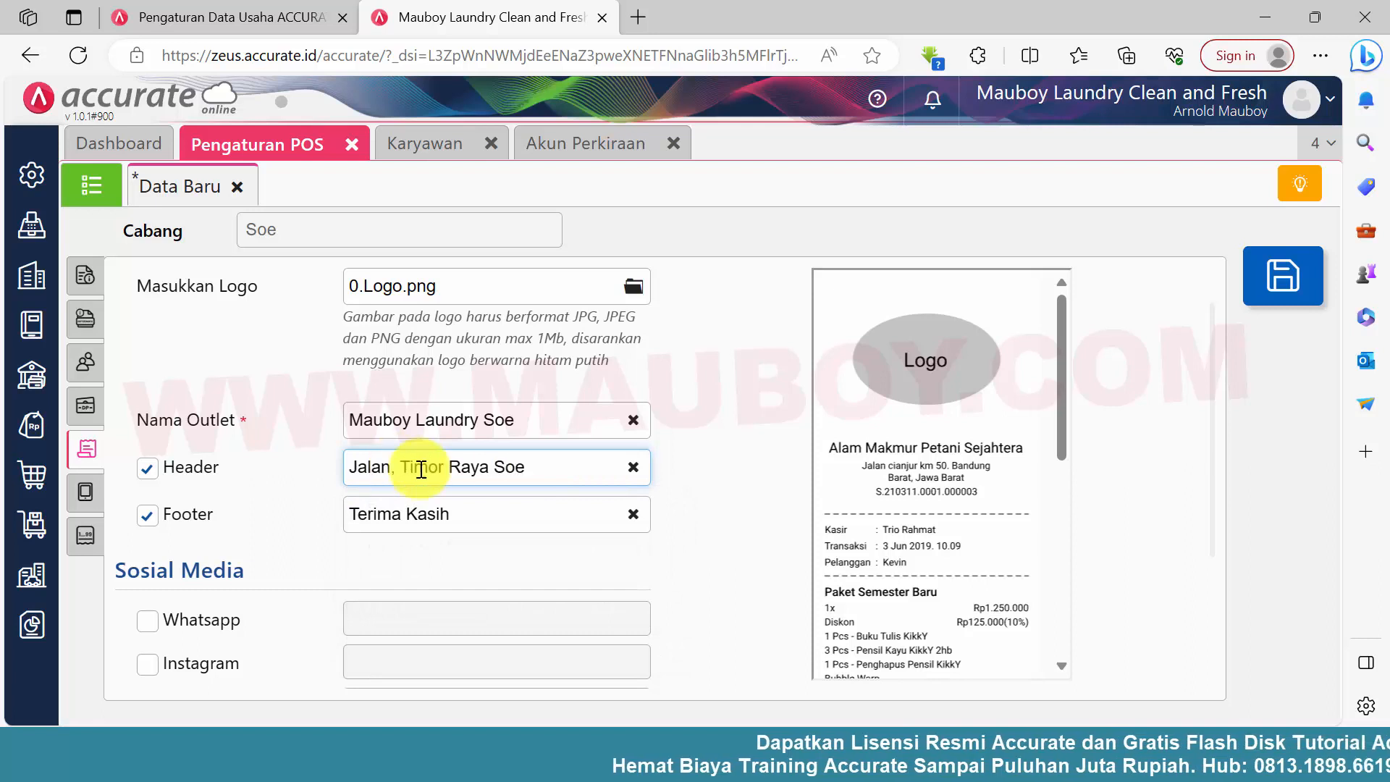
left_click(507, 517)
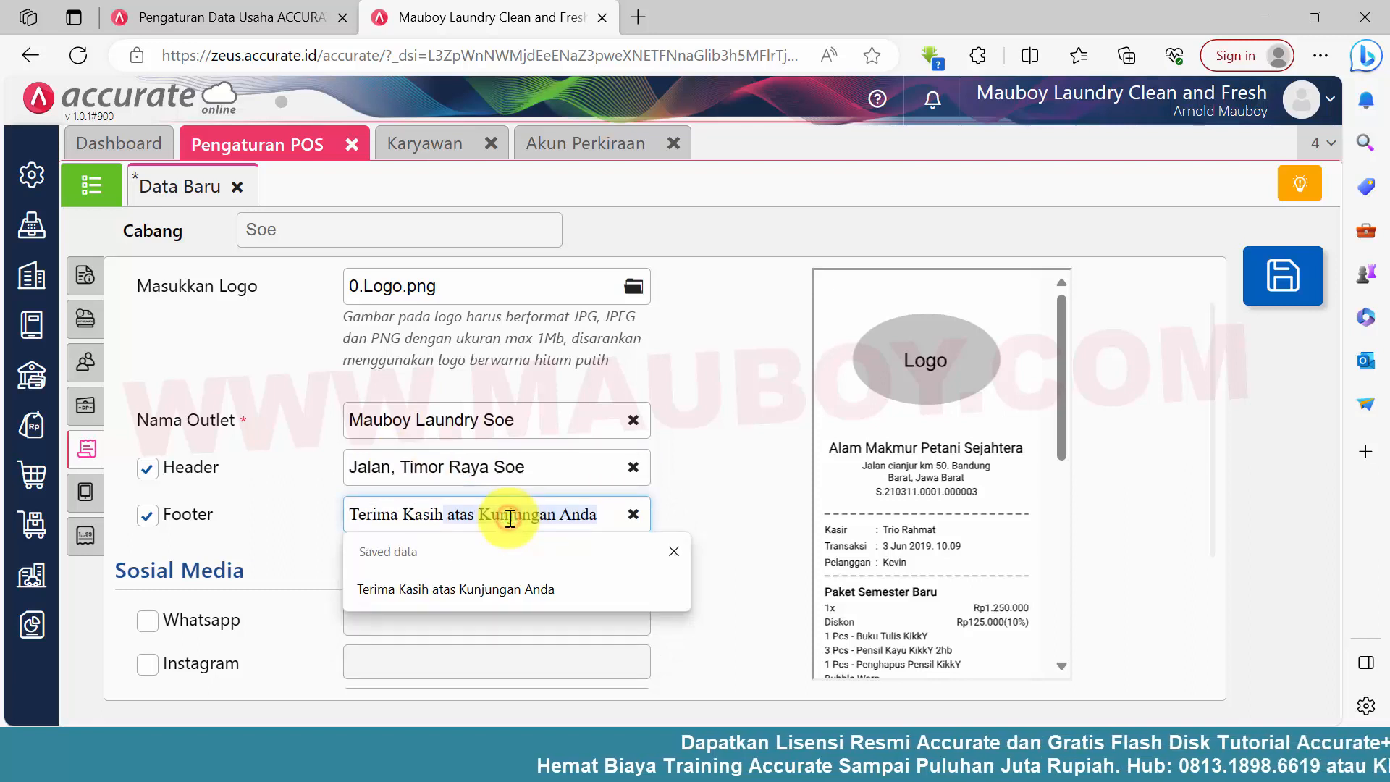
left_click(529, 598)
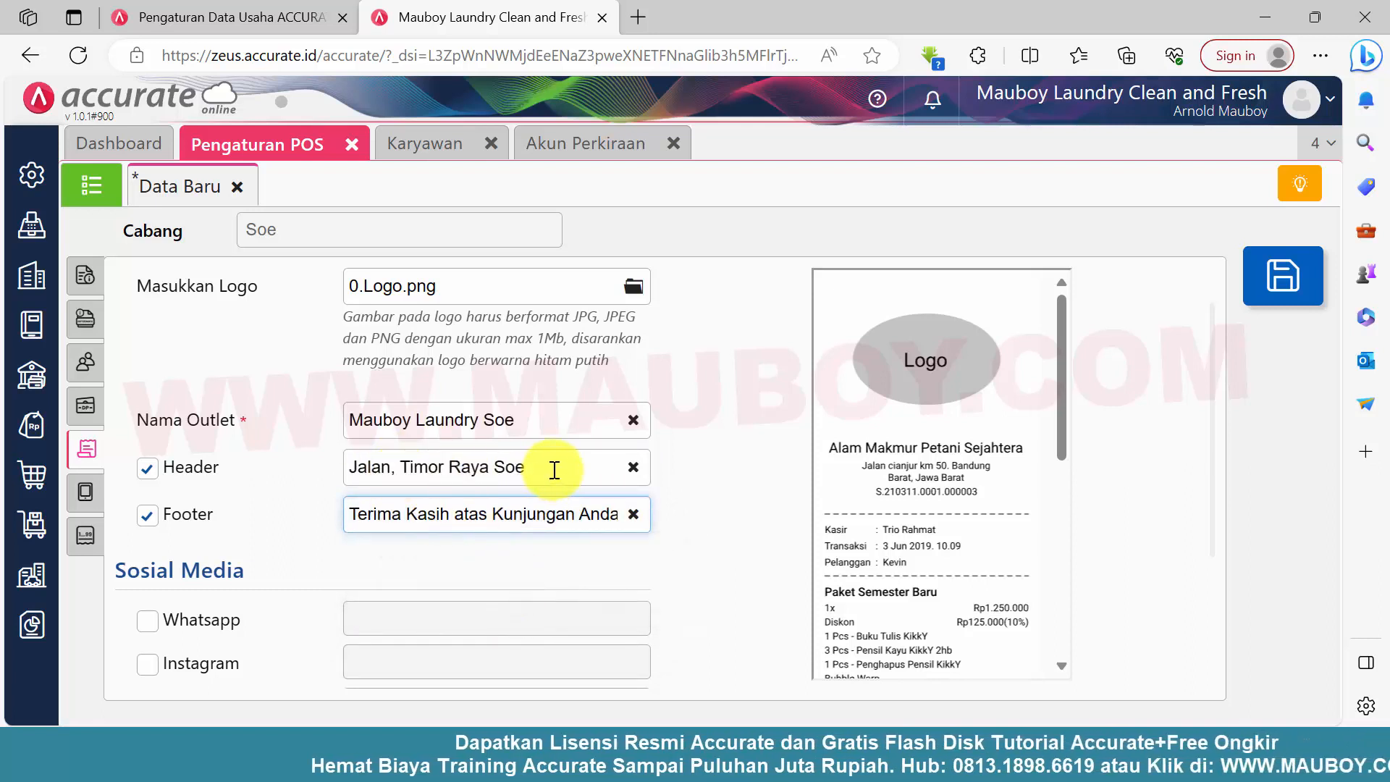
Step: Enable Whatsapp in the receipt's social media section and fill in the outlet's contact number
left_click(225, 621)
left_click(380, 614)
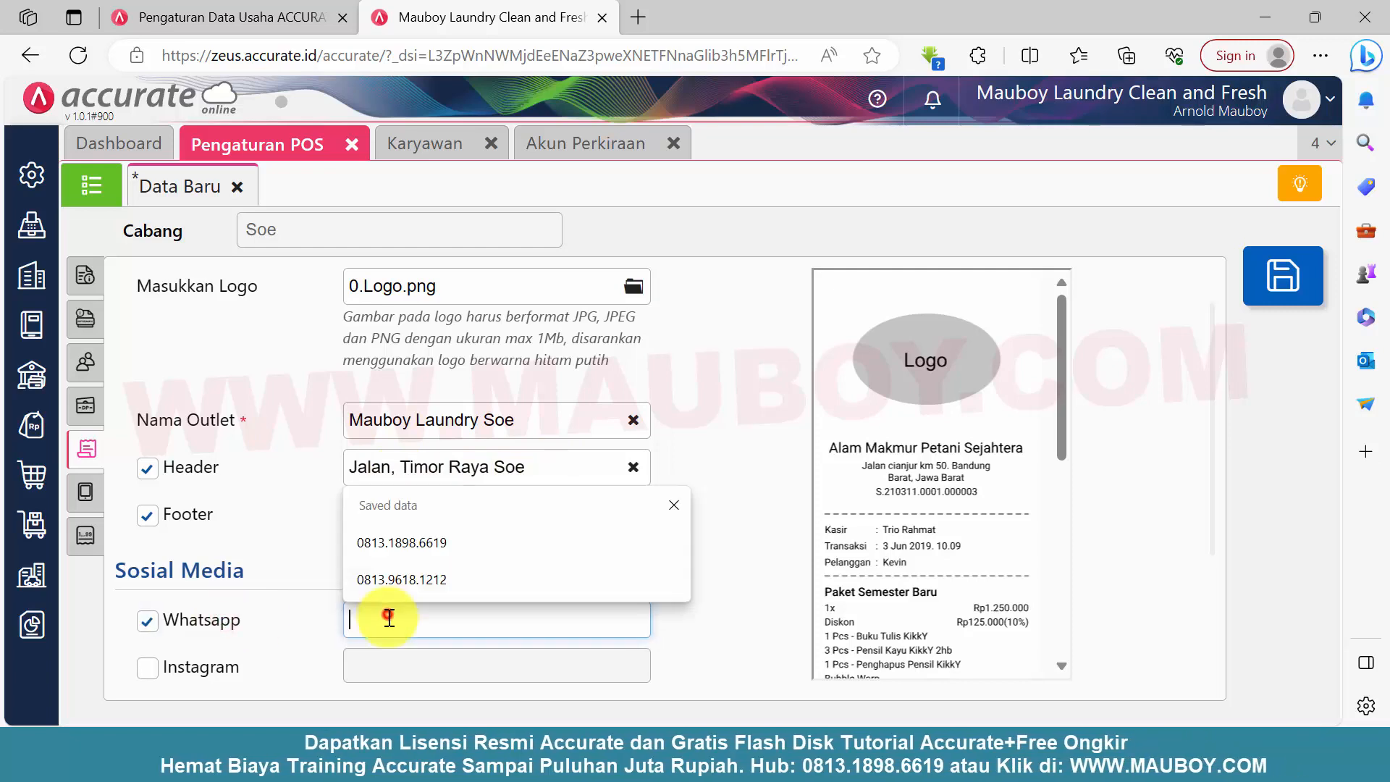
left_click(433, 580)
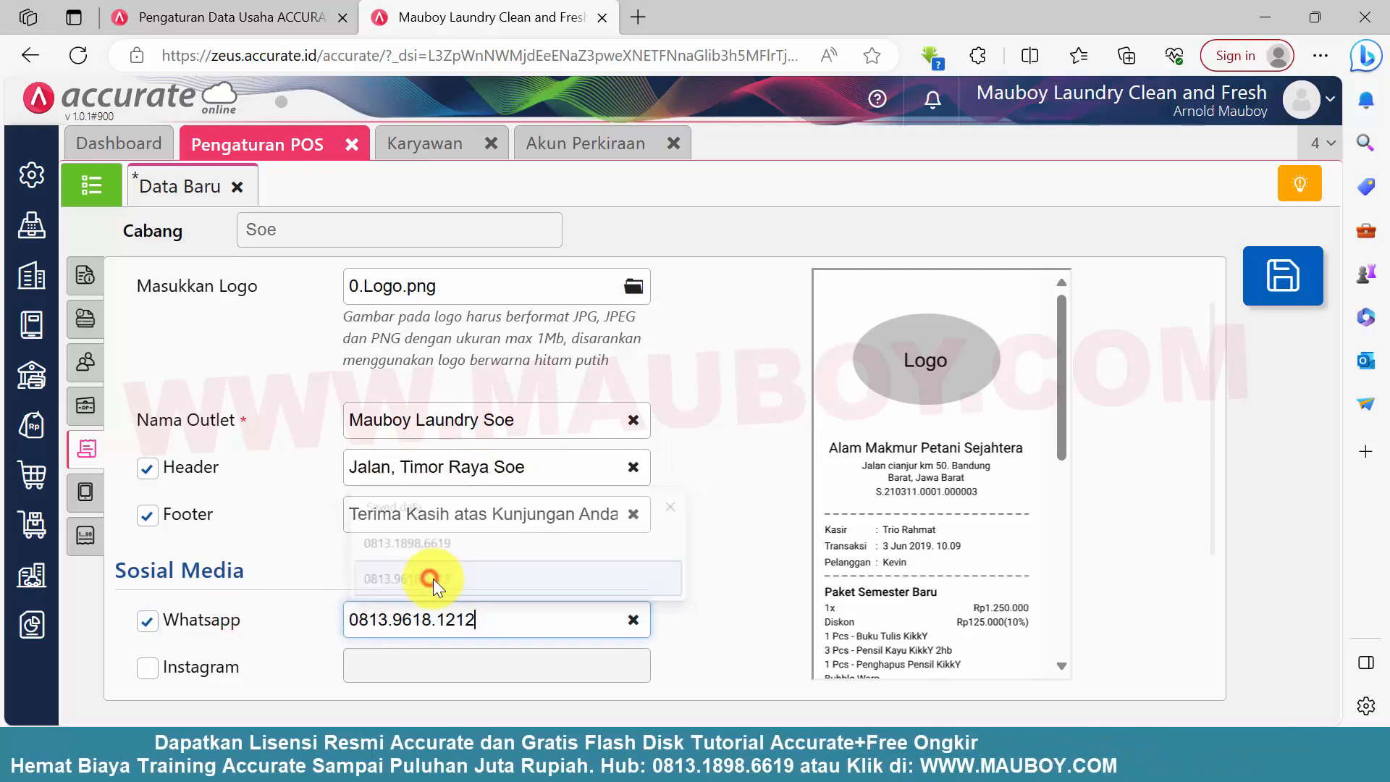
scroll(678, 587, "down", 2)
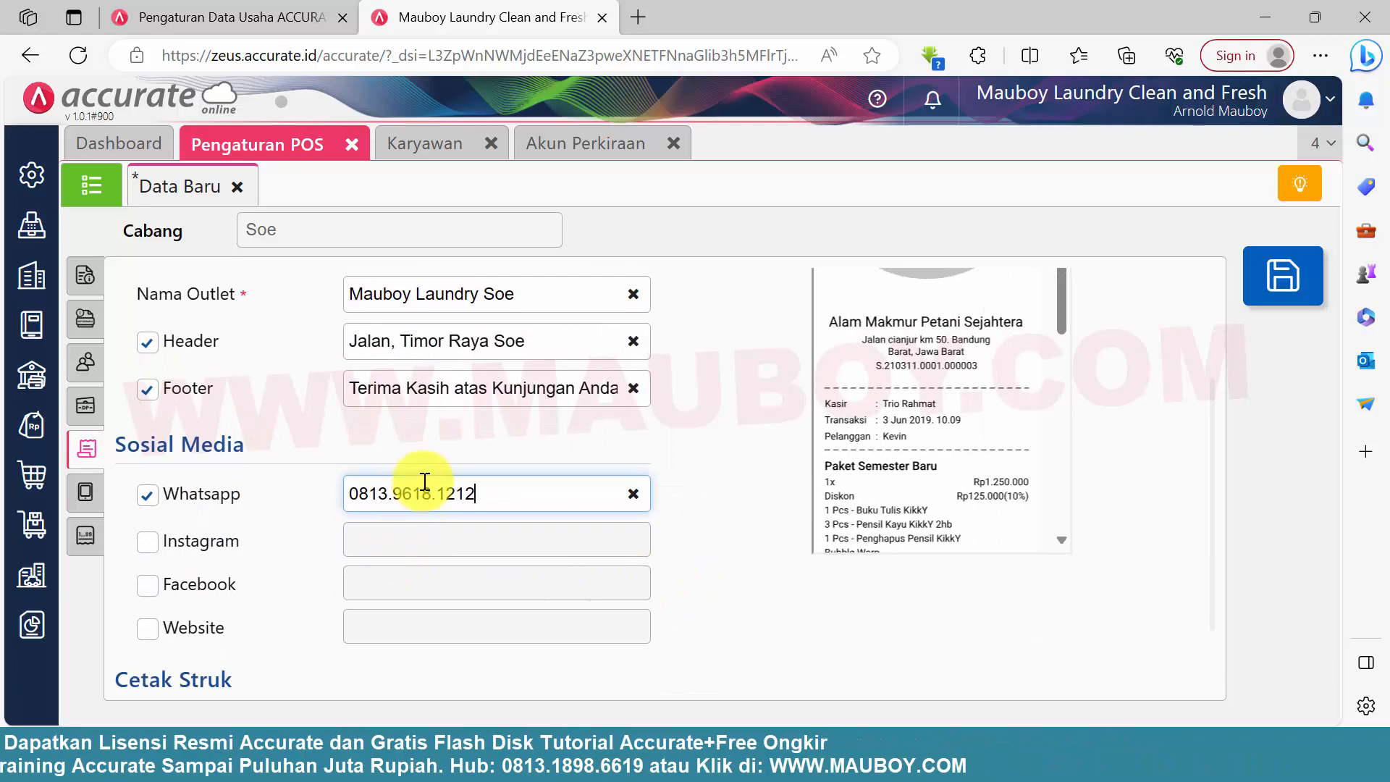
scroll(391, 583, "down", 1)
scroll(640, 545, "up", 3)
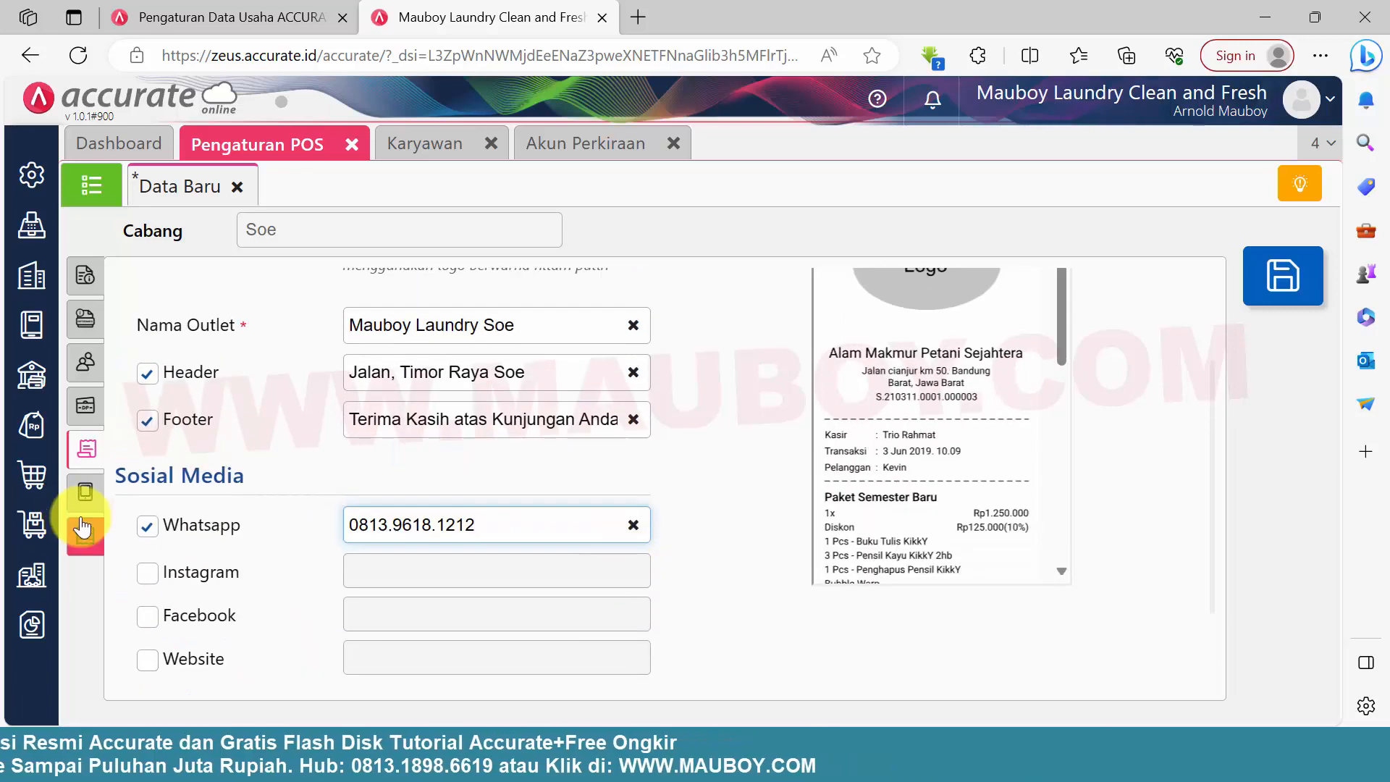
Step: Set the maximum connected devices for Soe to 2 and the sales numbering type to Penomoran Urut
left_click(85, 492)
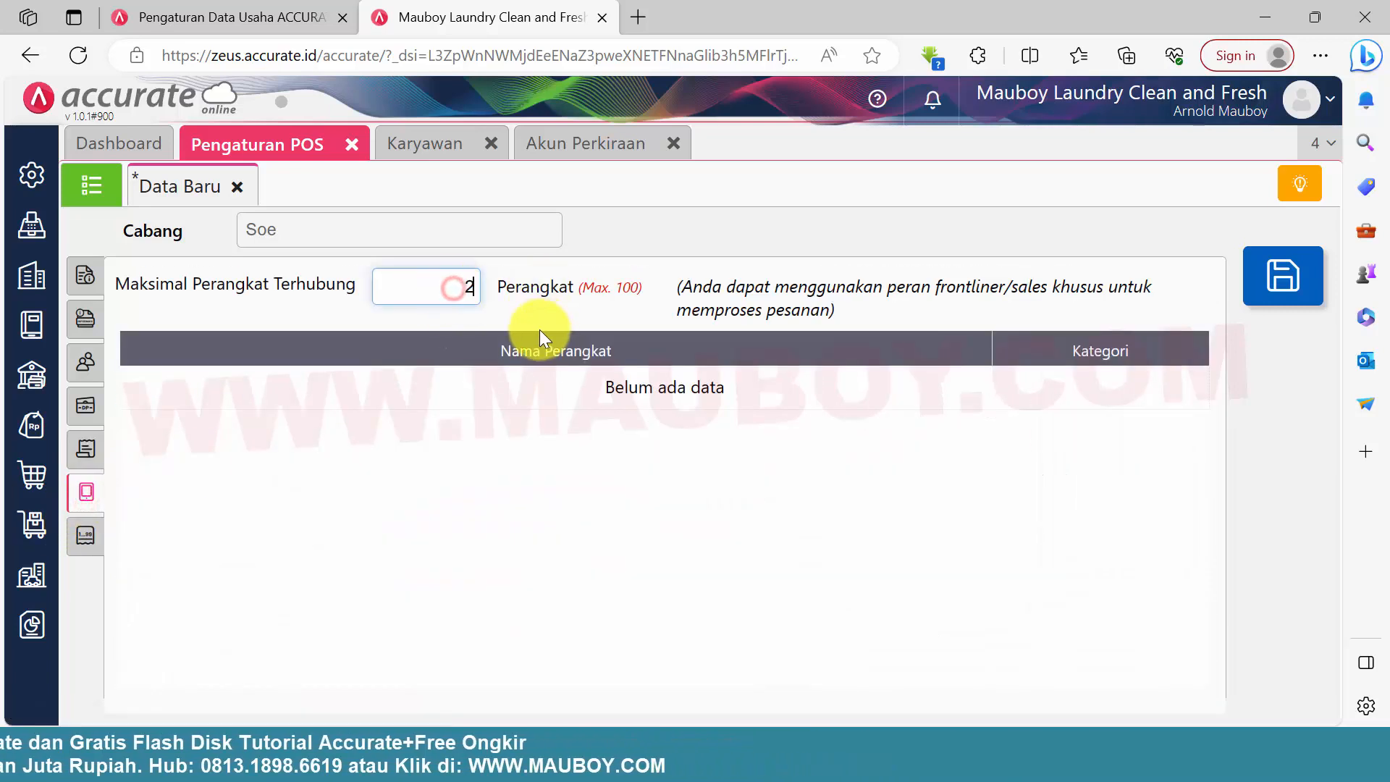
left_click(86, 536)
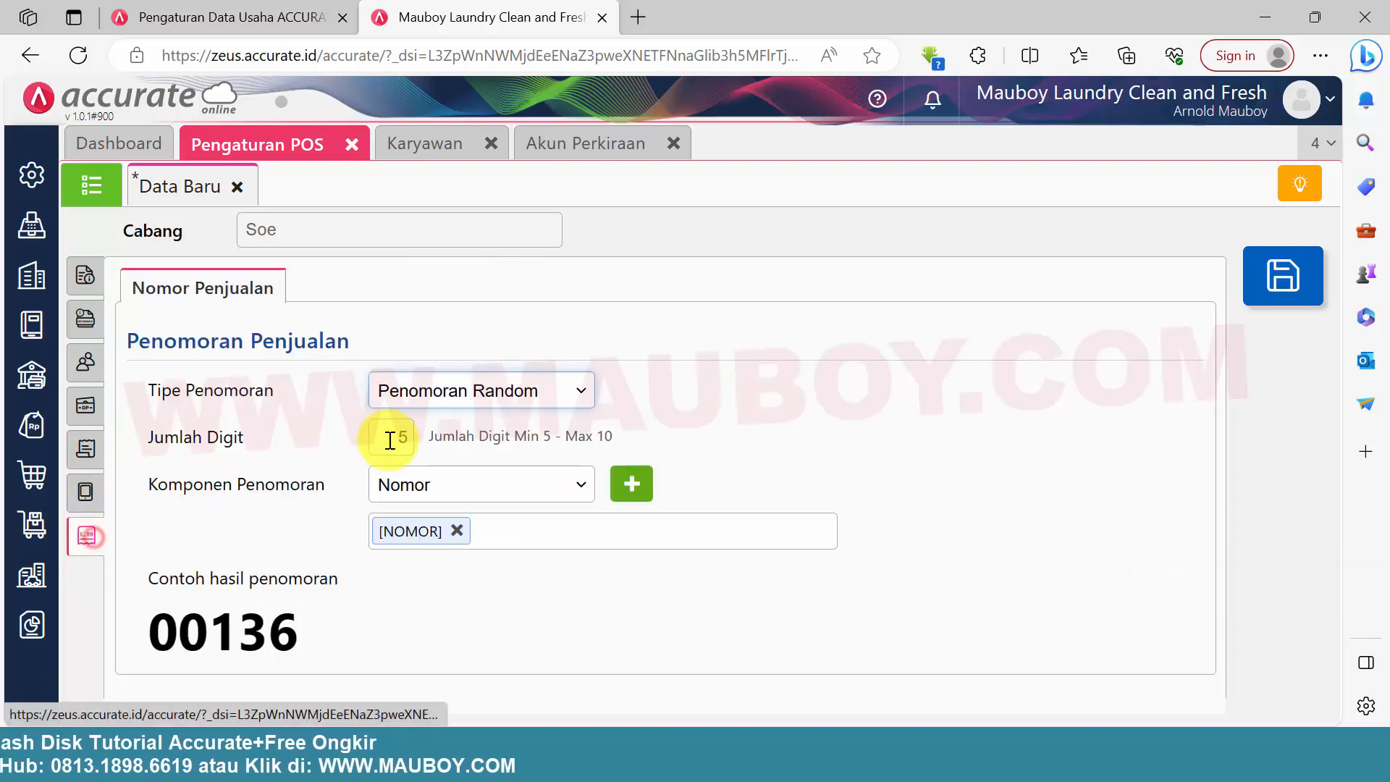
left_click(533, 388)
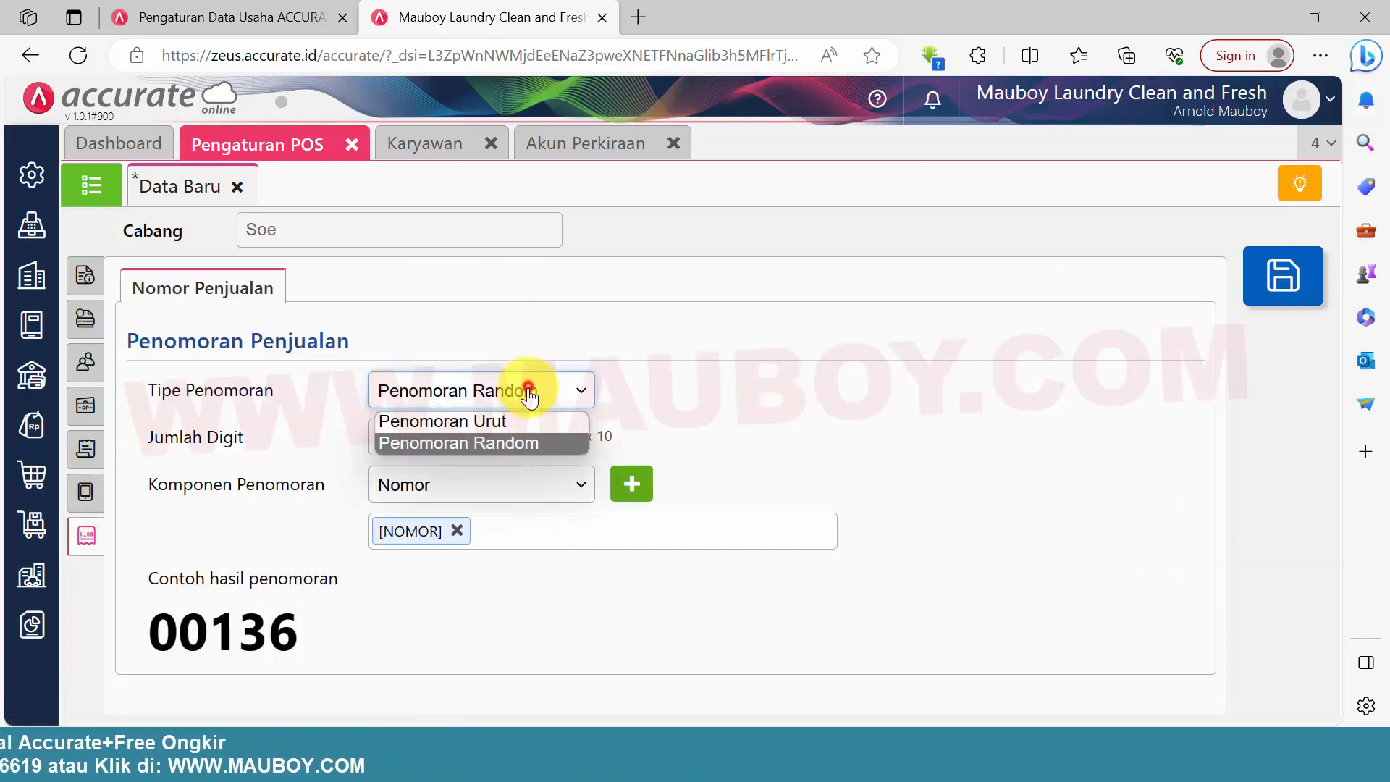
left_click(500, 415)
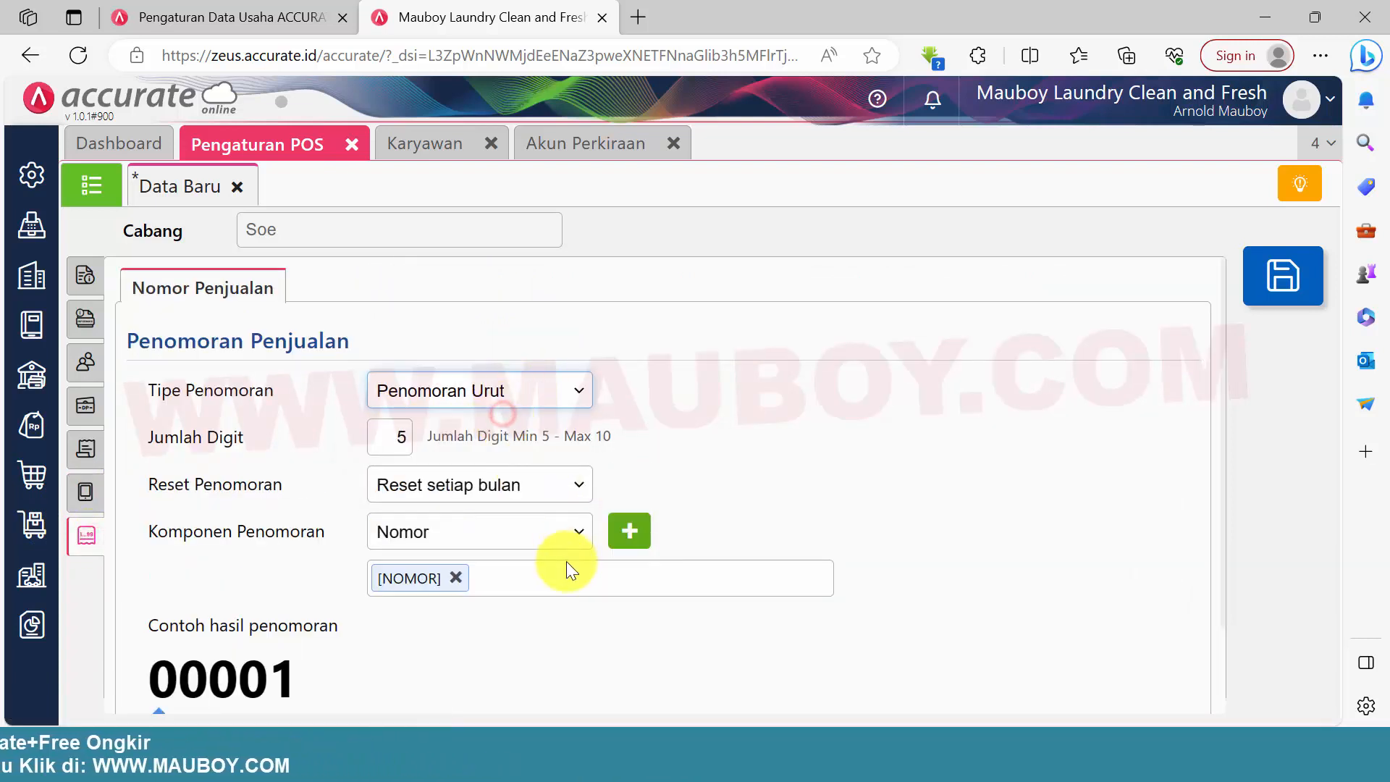
Step: Replace the [NOMOR] numbering component with two Teks Pemisah components, Soe followed by /
left_click(479, 529)
left_click(470, 666)
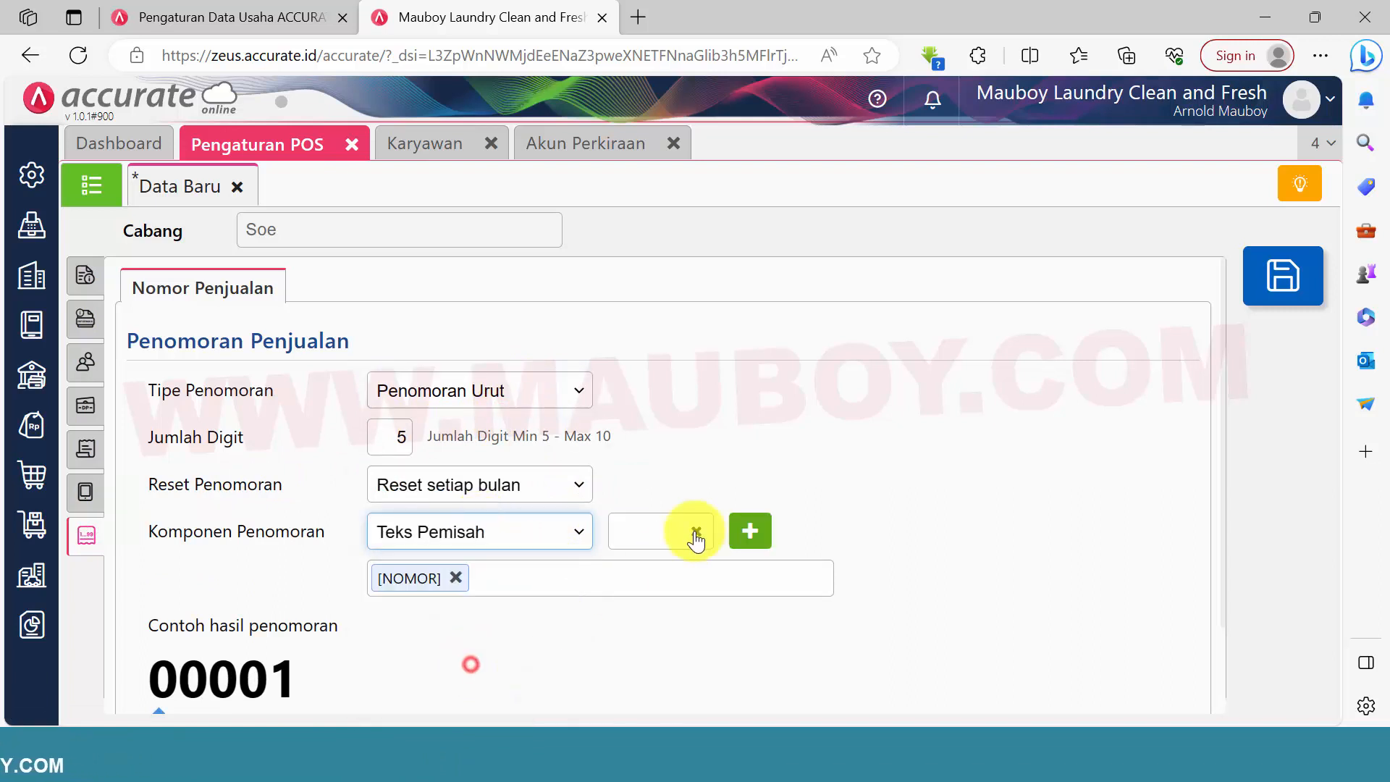
left_click(456, 578)
left_click(647, 538)
type("S")
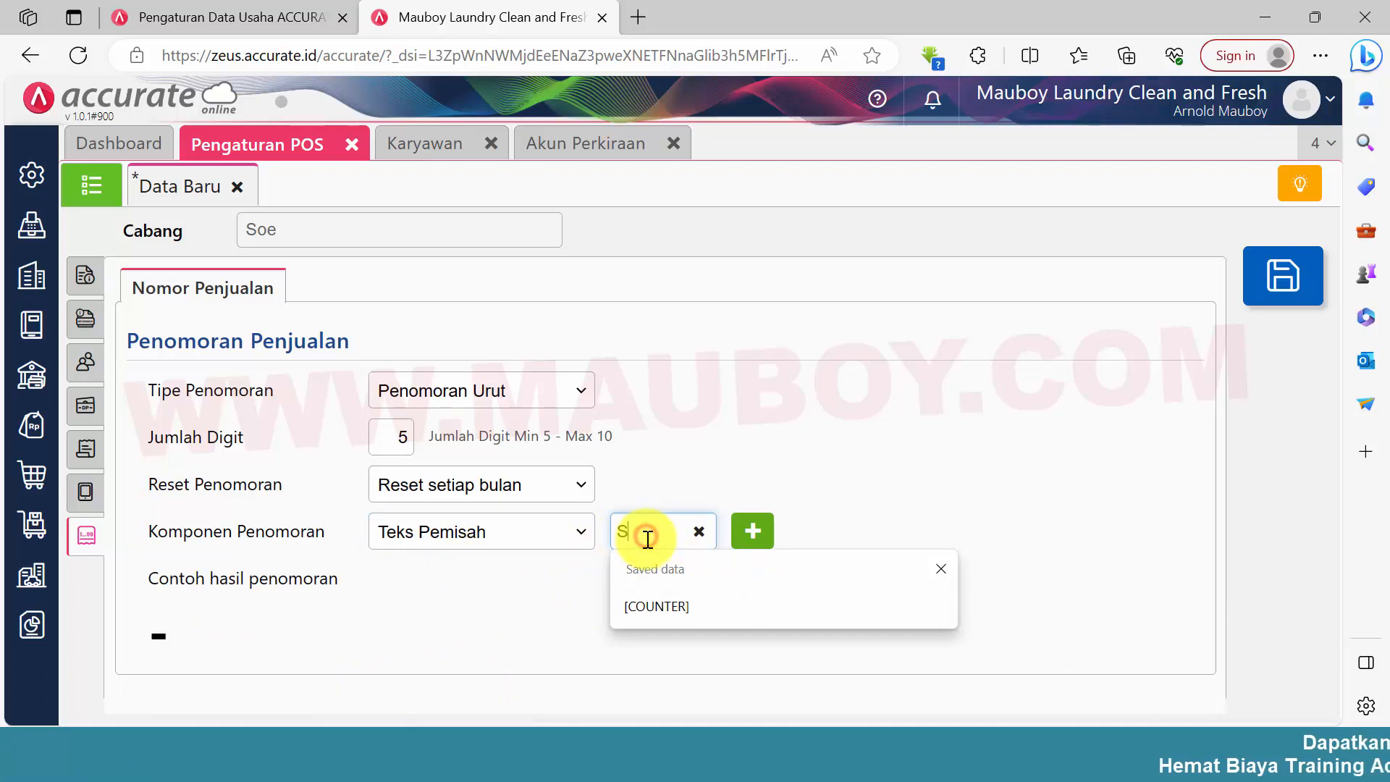
type("oe")
left_click(742, 539)
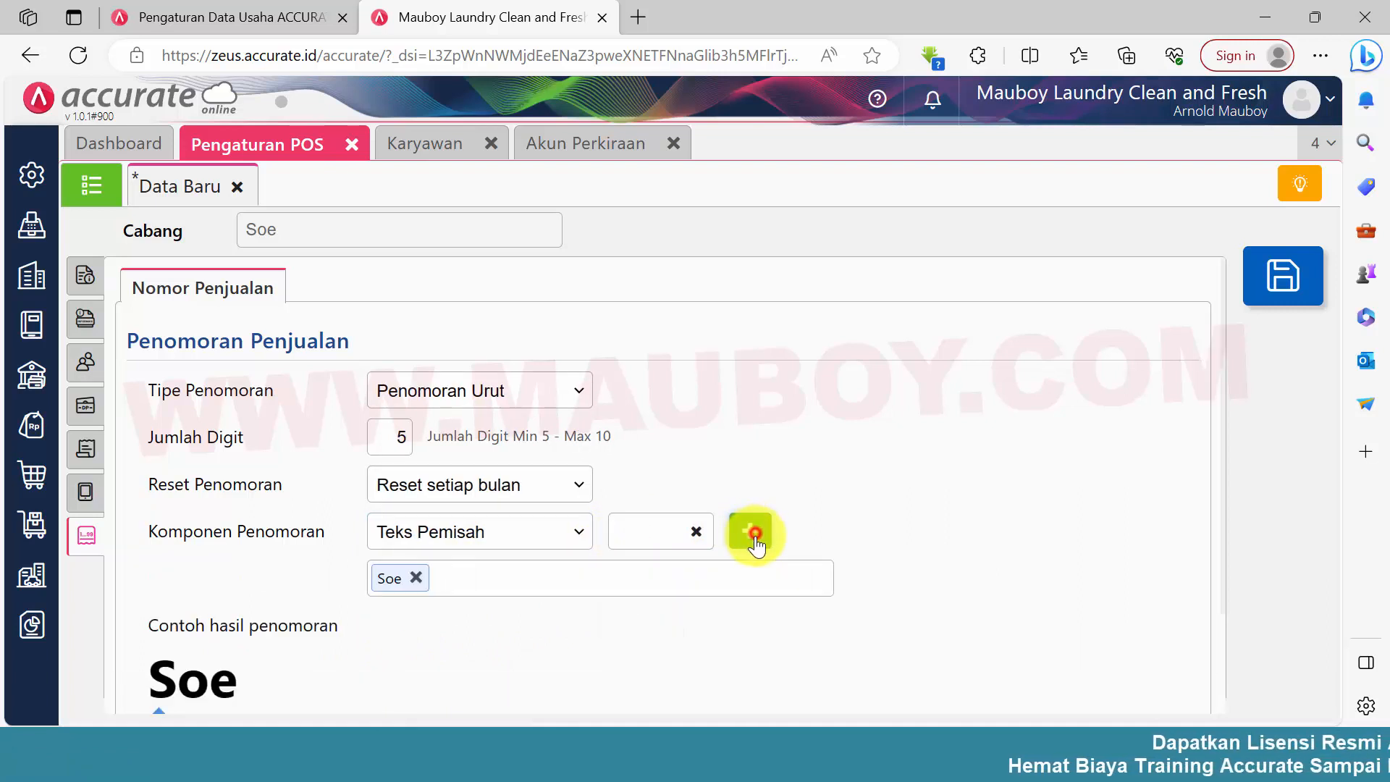
left_click(650, 531)
type("/")
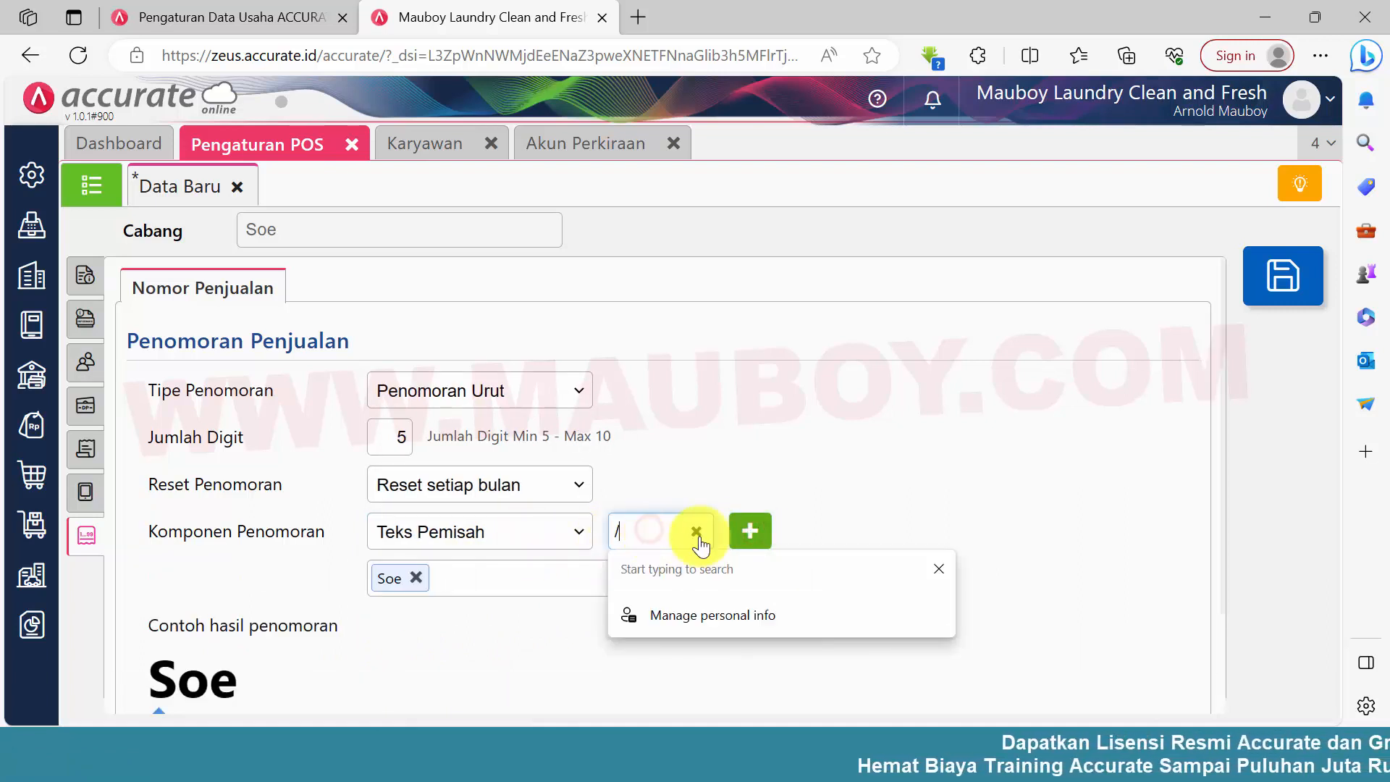
left_click(750, 532)
Step: Add a Hari component to the Soe sales numbering, followed by a / Teks Pemisah
left_click(521, 555)
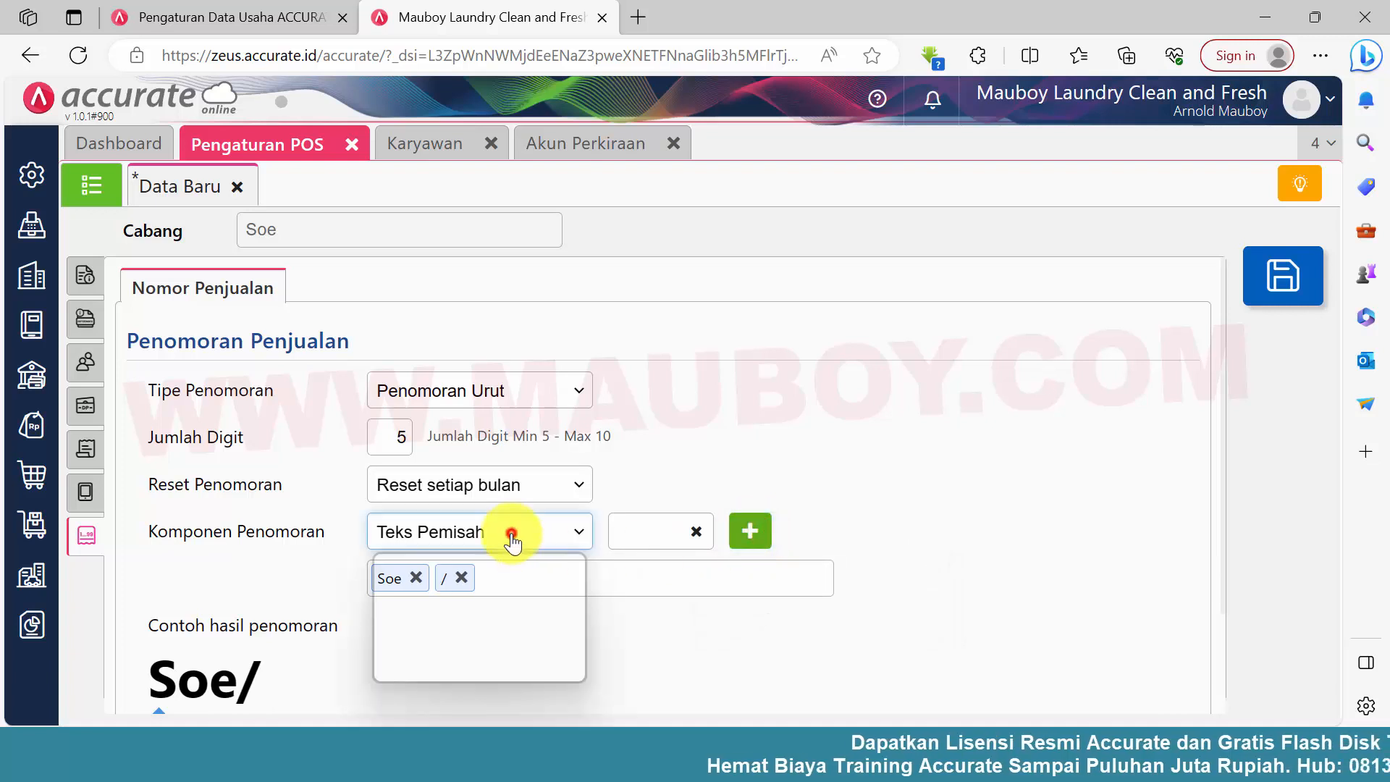
left_click(441, 624)
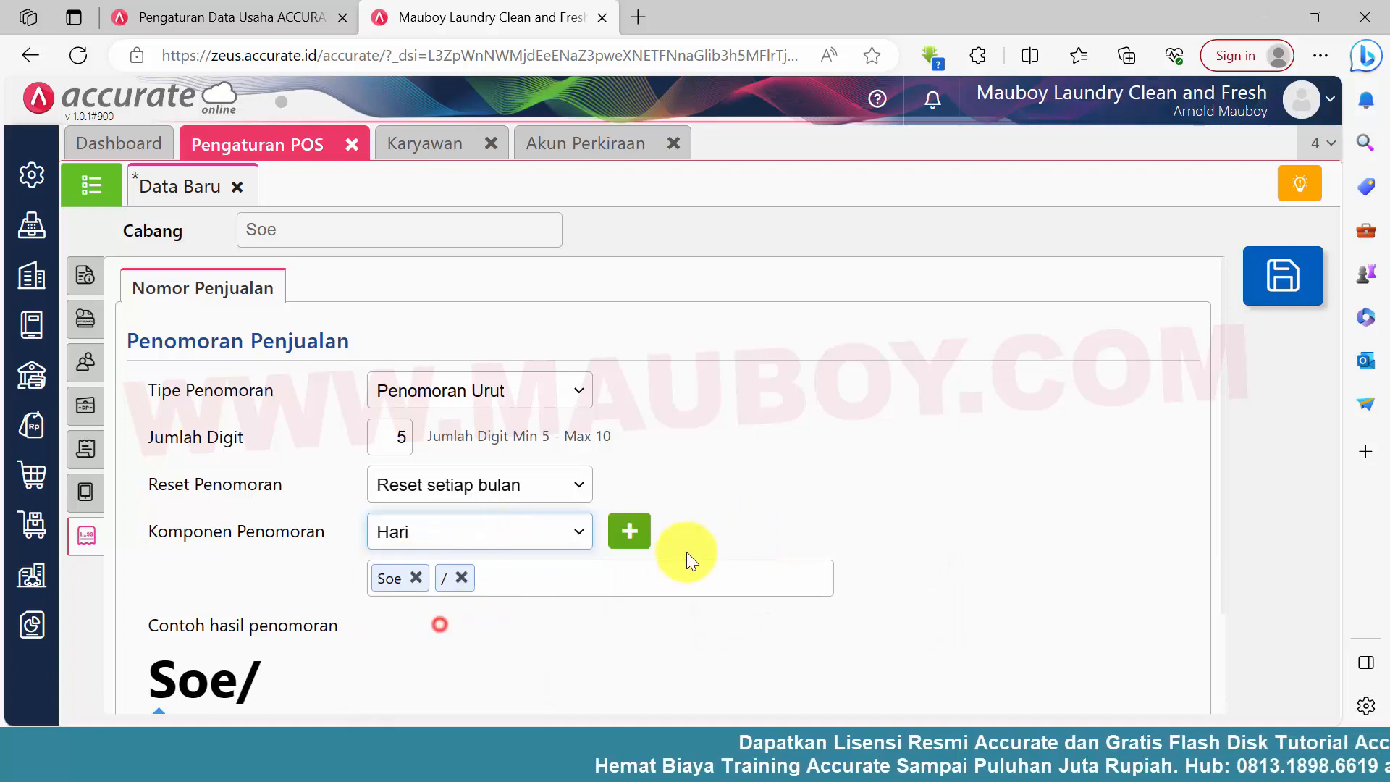
left_click(630, 533)
left_click(498, 533)
left_click(472, 663)
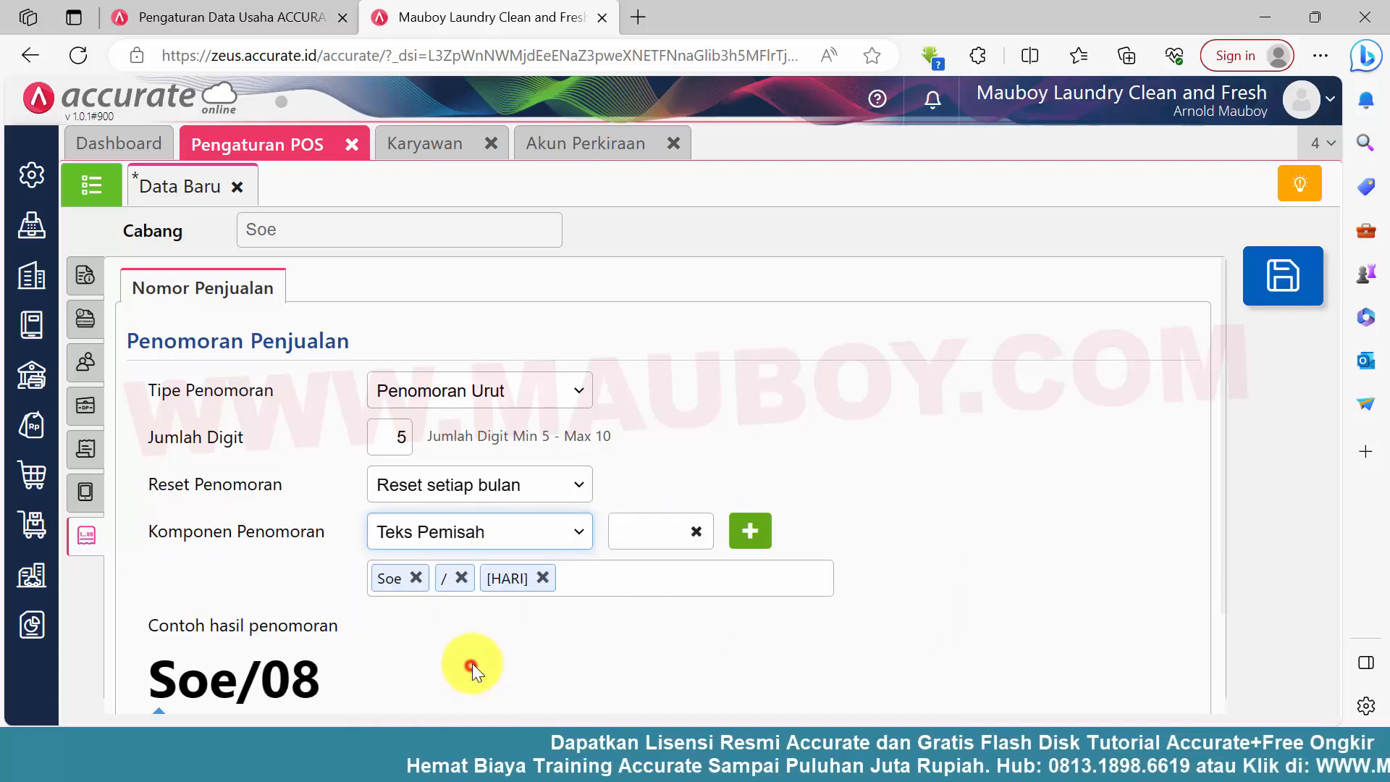
left_click(629, 539)
type("/")
left_click(753, 532)
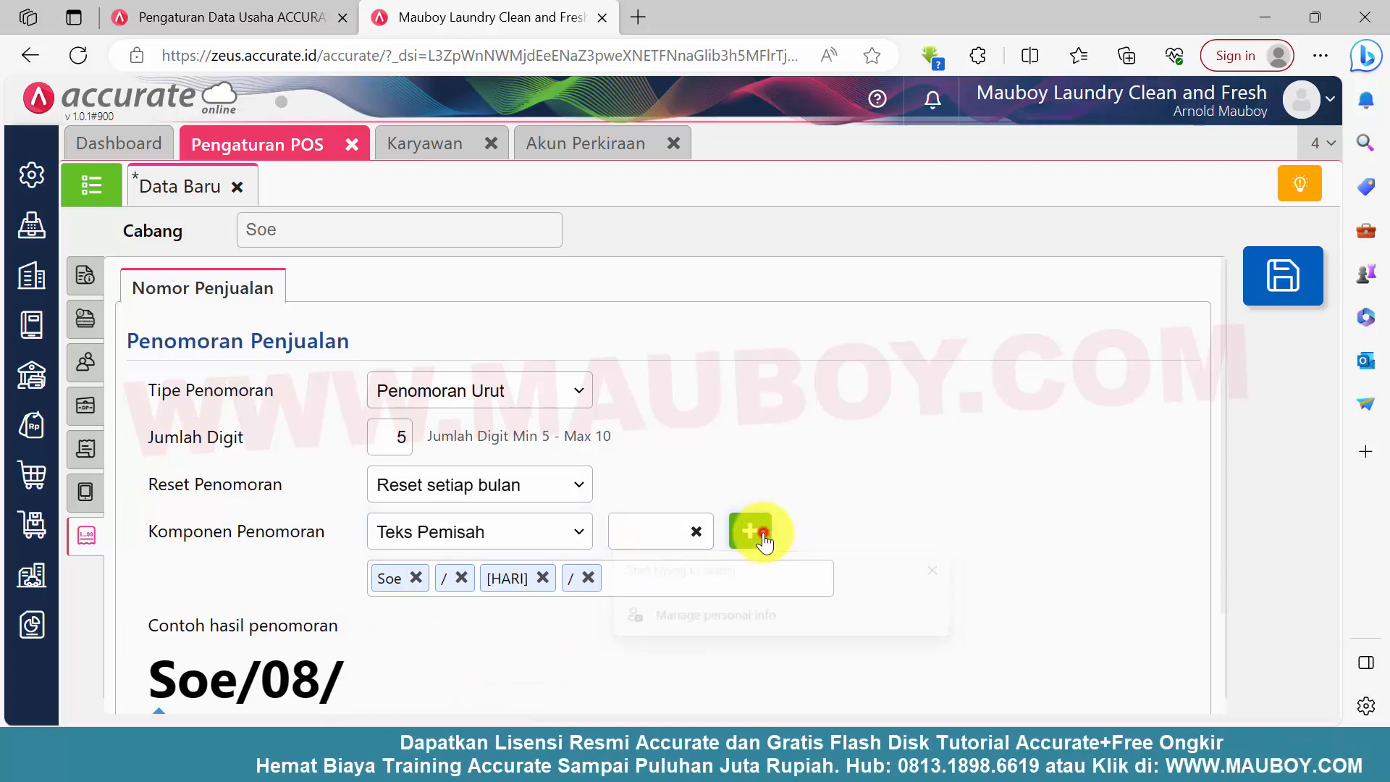
Step: Append a Bulan component to the numbering format, followed by another / Teks Pemisah
left_click(521, 536)
left_click(445, 604)
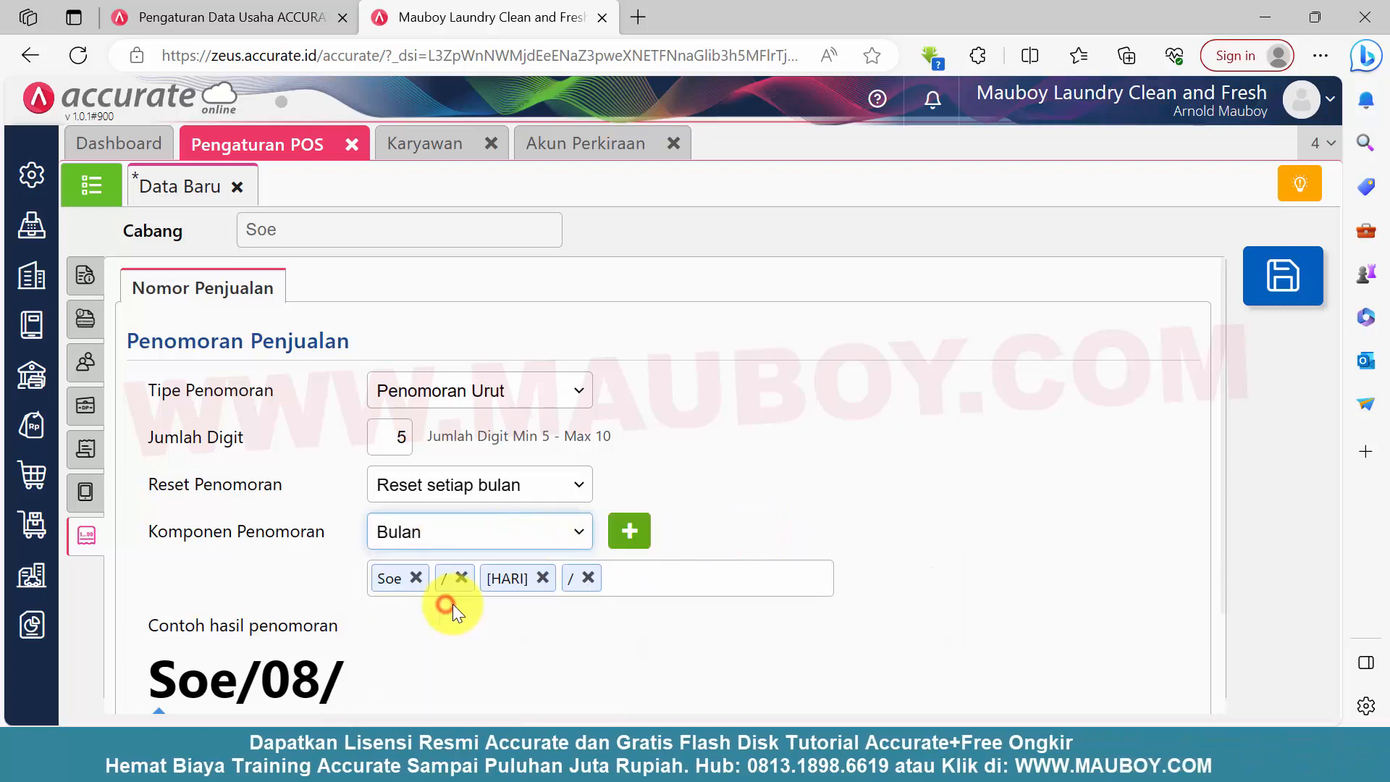
left_click(630, 535)
left_click(536, 534)
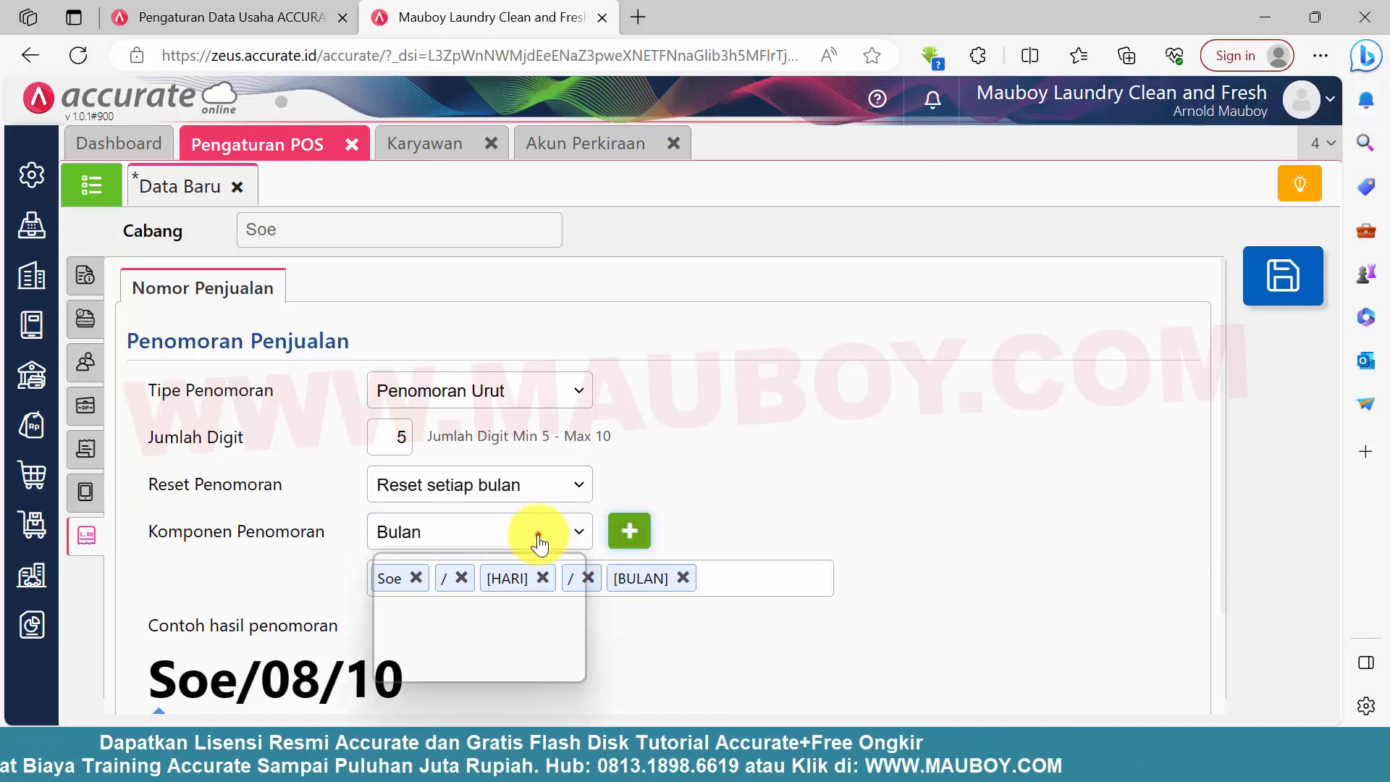
left_click(481, 663)
left_click(656, 534)
type("/")
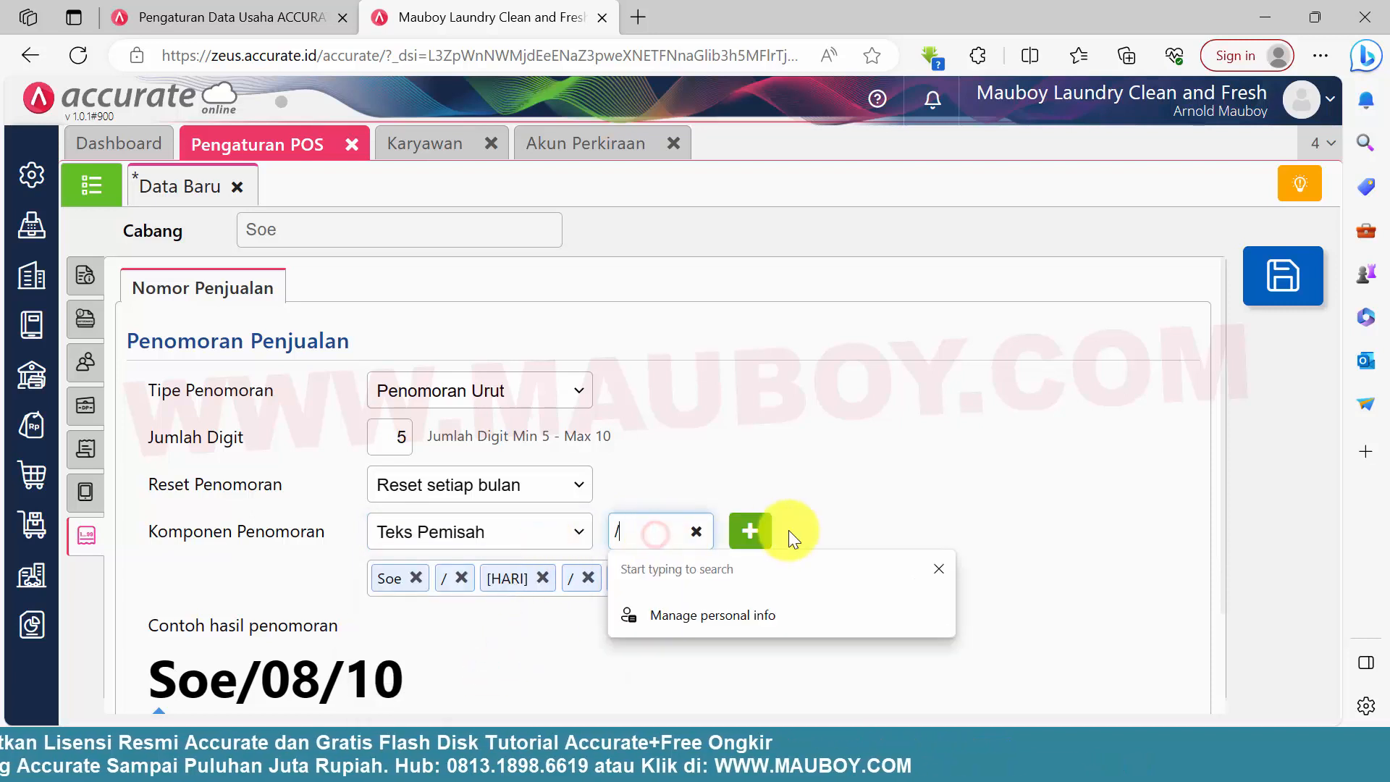
left_click(752, 532)
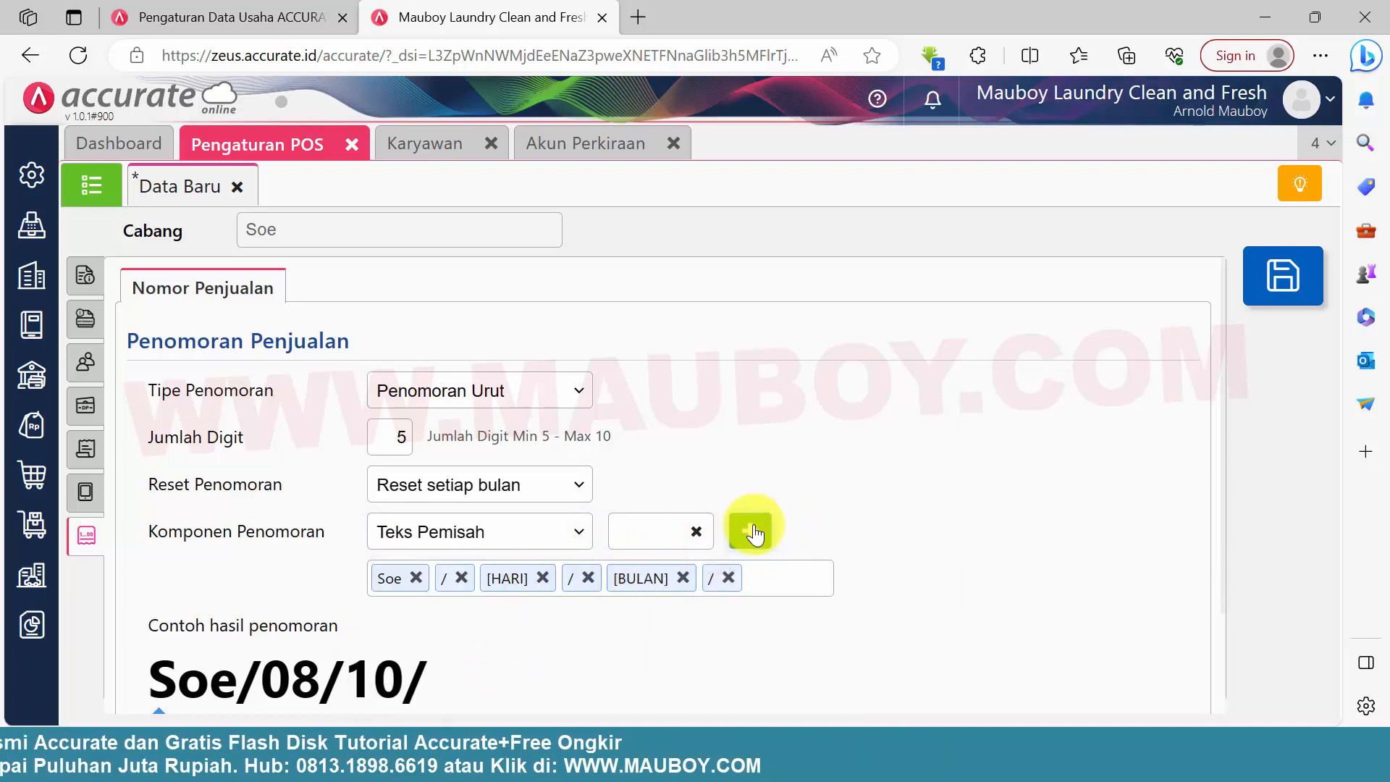
Step: Append a Tahun [Singkat] component to the numbering format, followed by a - Teks Pemisah
left_click(531, 526)
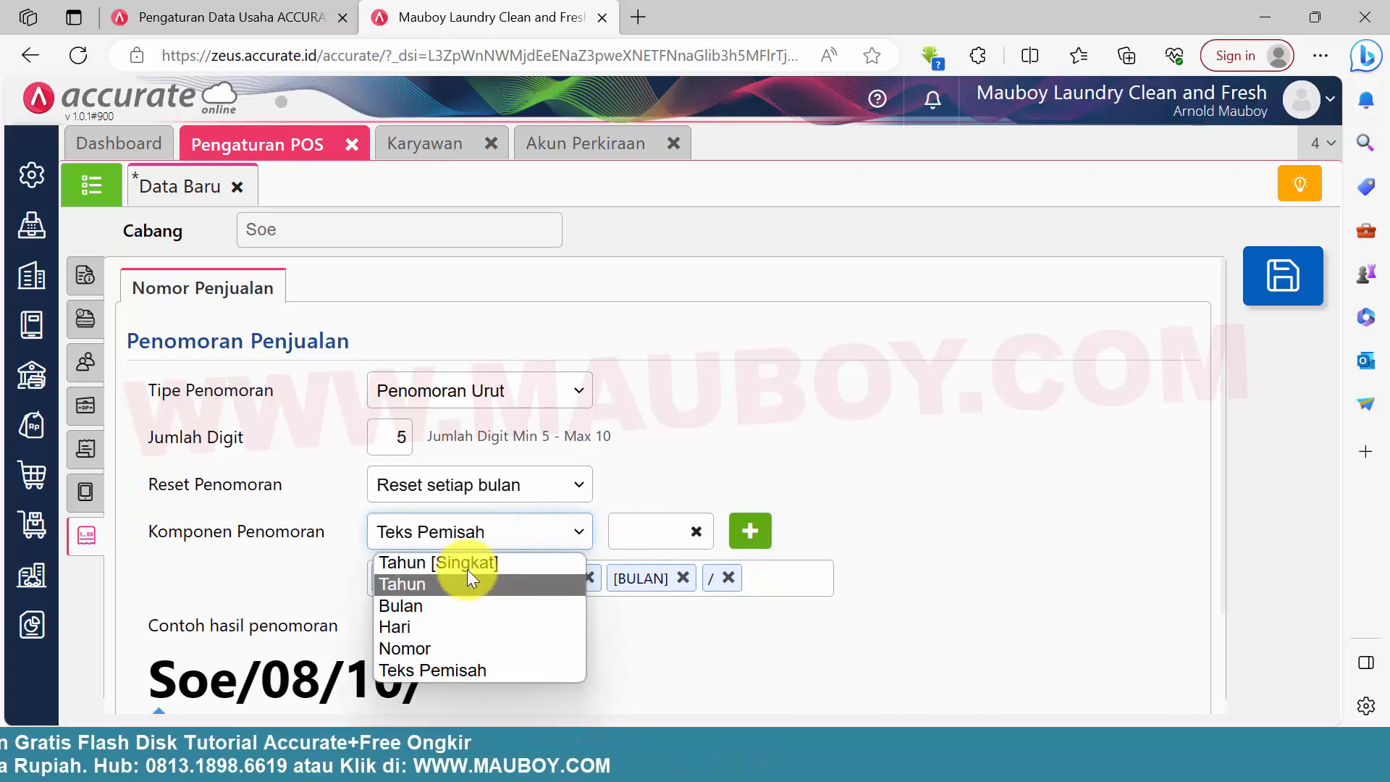
left_click(470, 568)
left_click(631, 536)
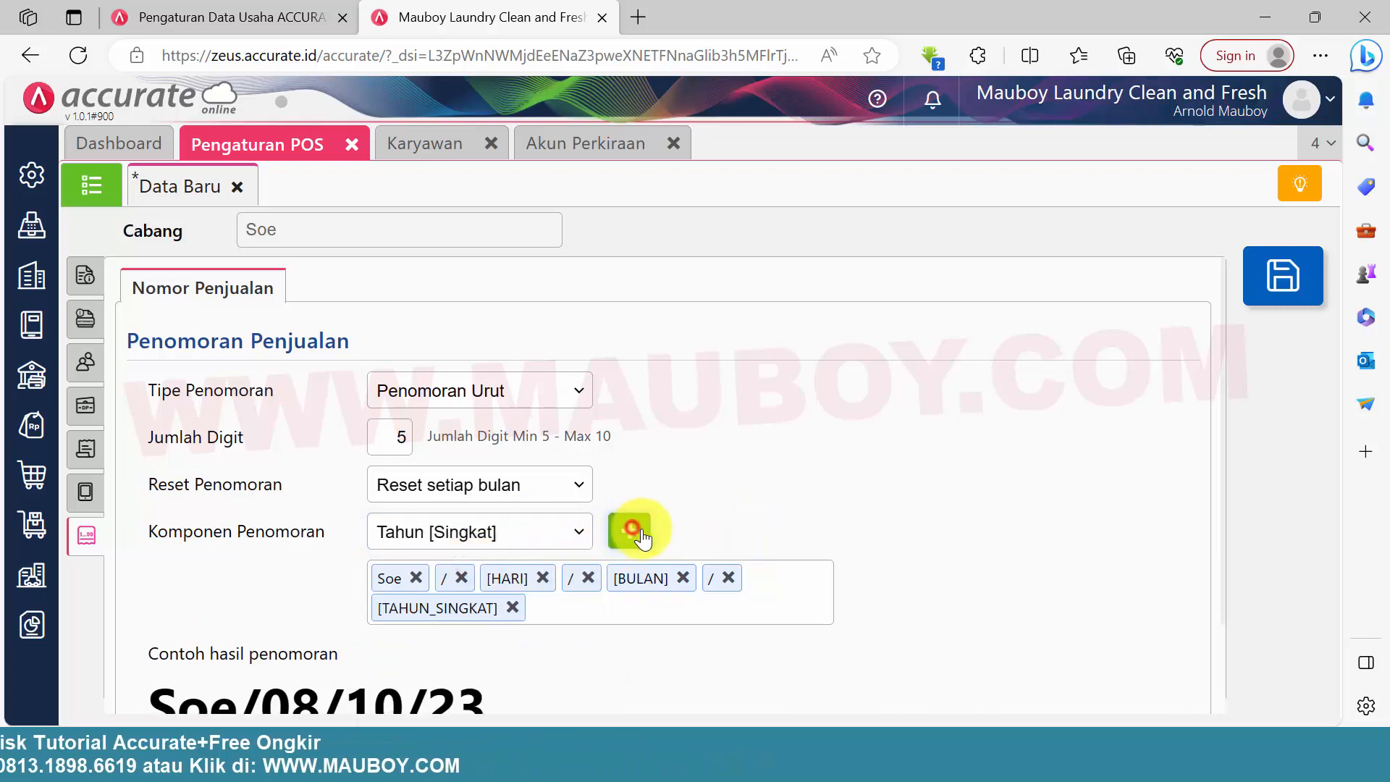
left_click(539, 532)
left_click(505, 666)
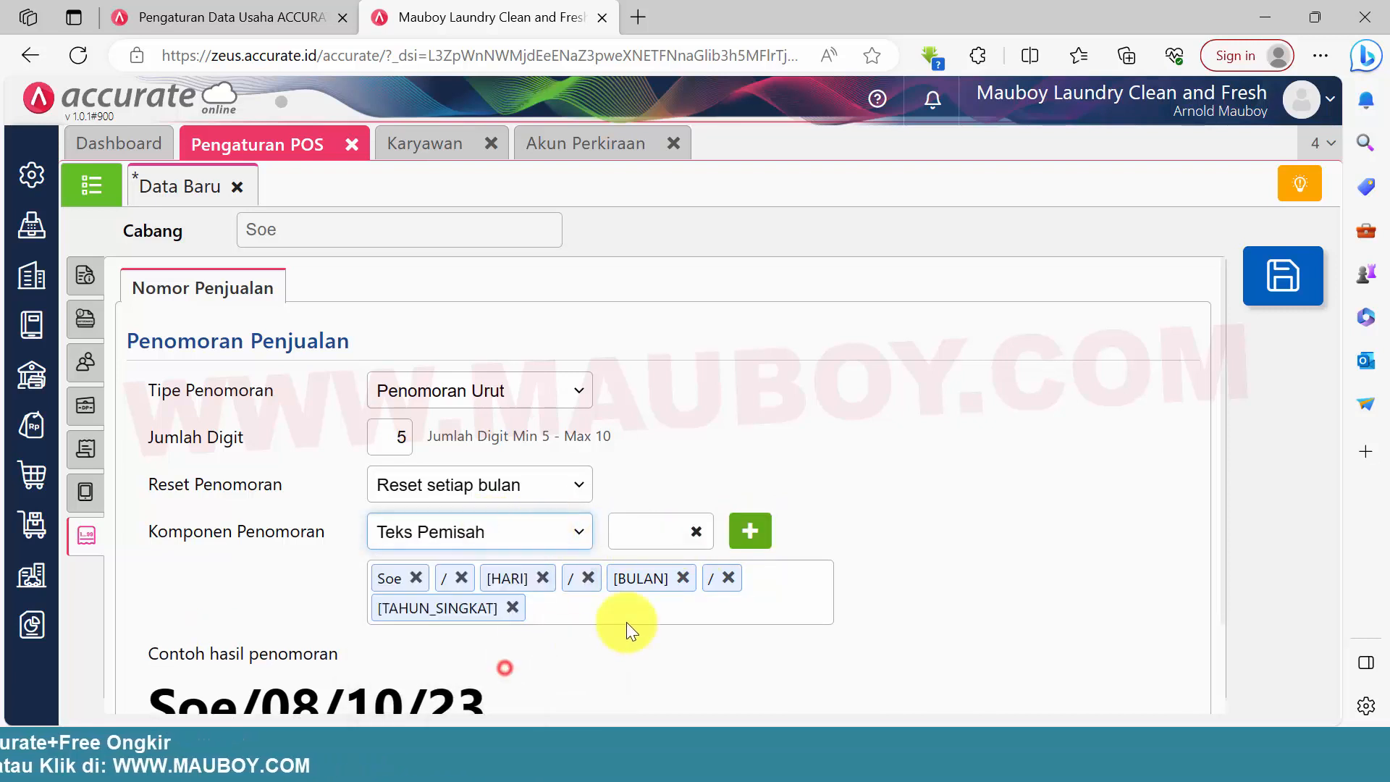
left_click(664, 537)
type("-")
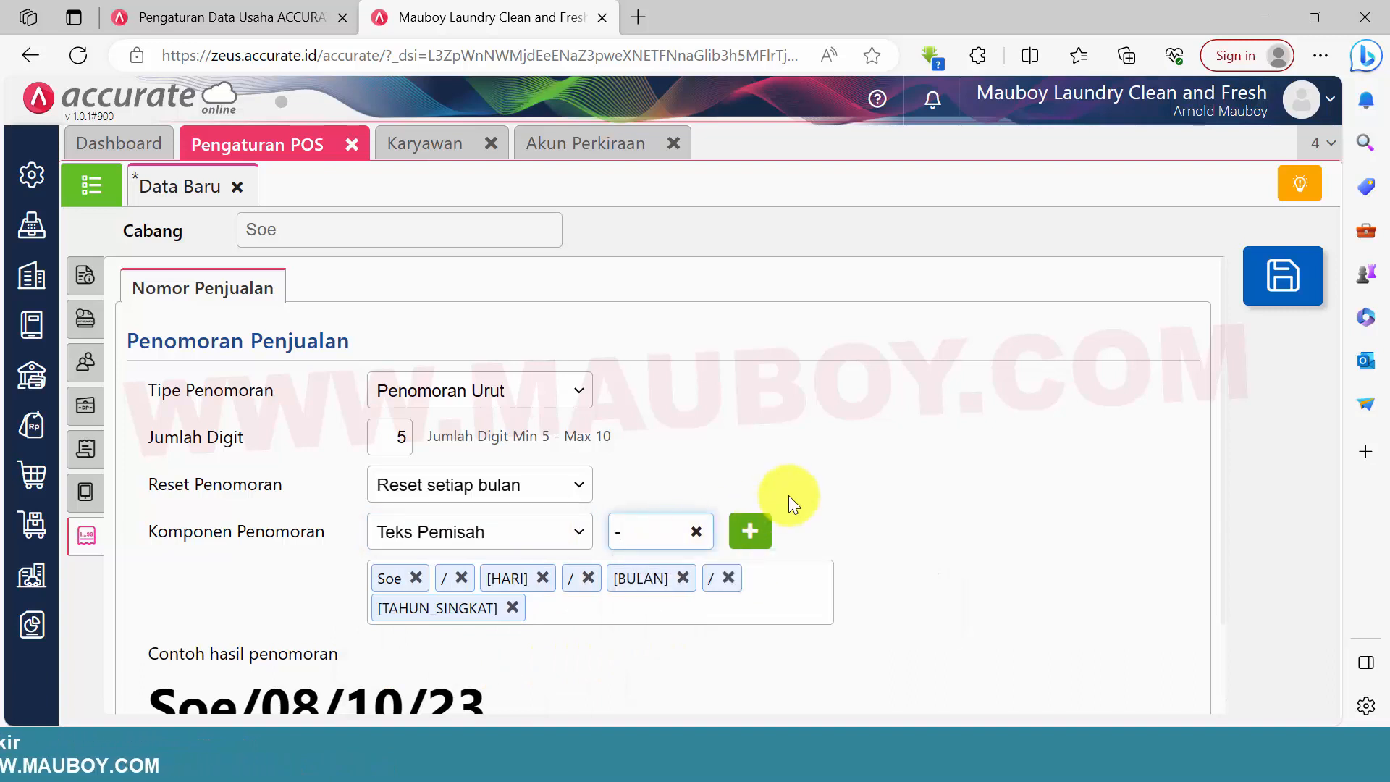
Step: Complete the numbering format with a Nomor component and save the POS settings for Soe
left_click(473, 533)
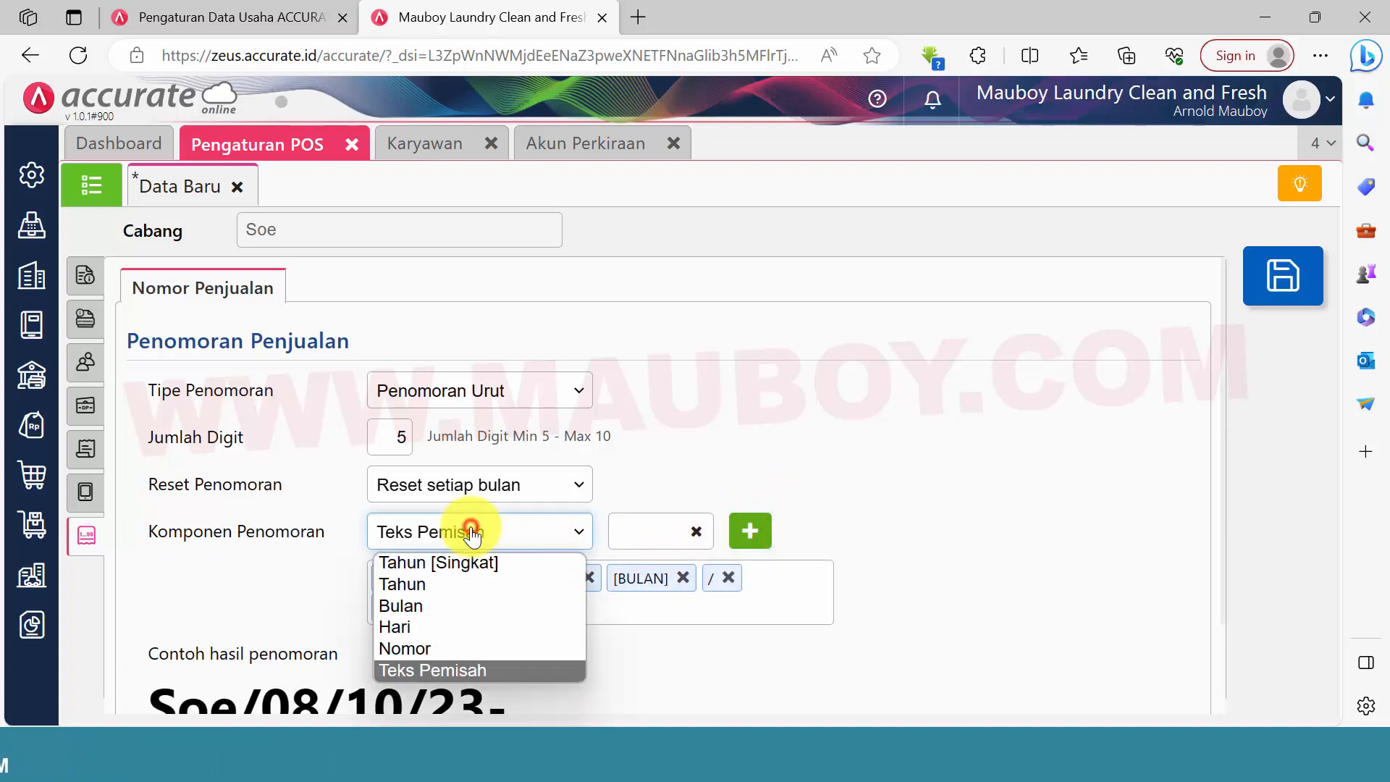
left_click(443, 648)
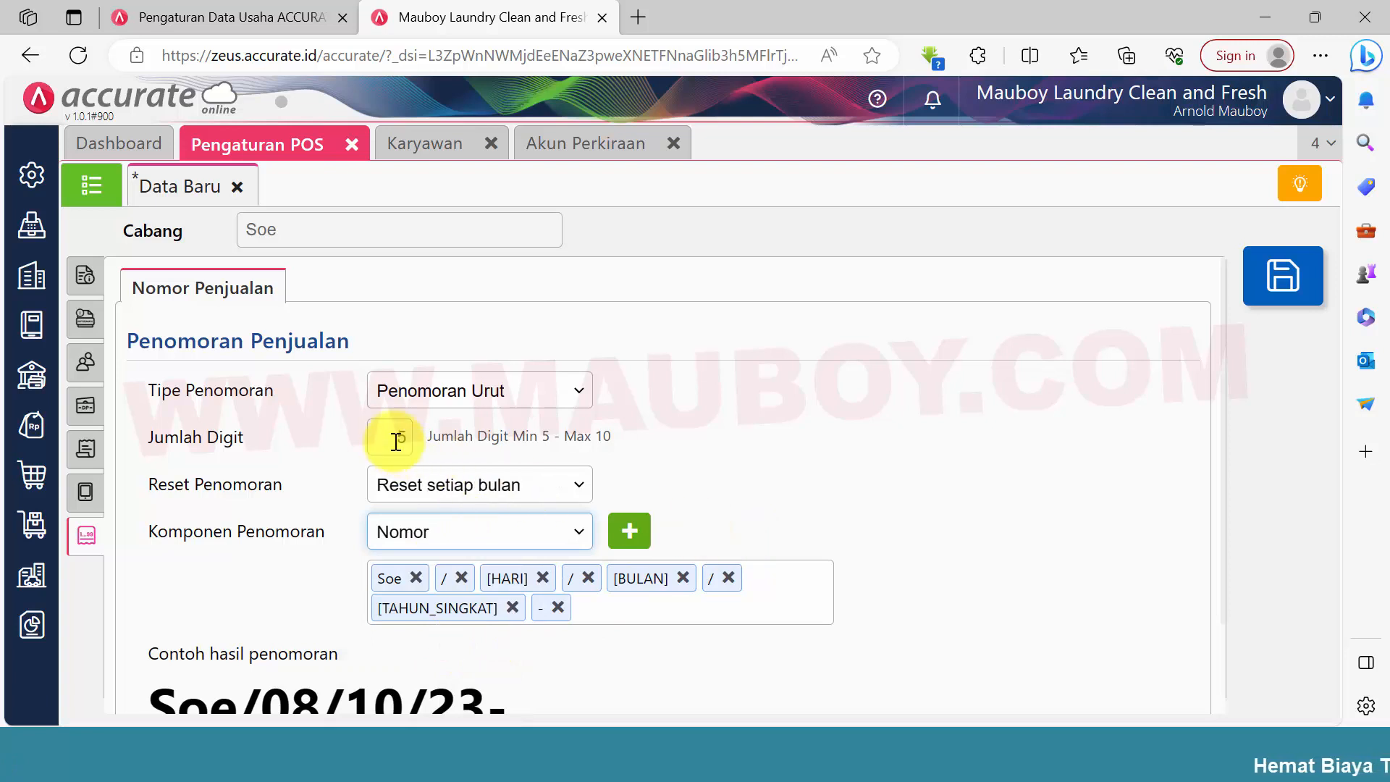
scroll(870, 547, "down", 2)
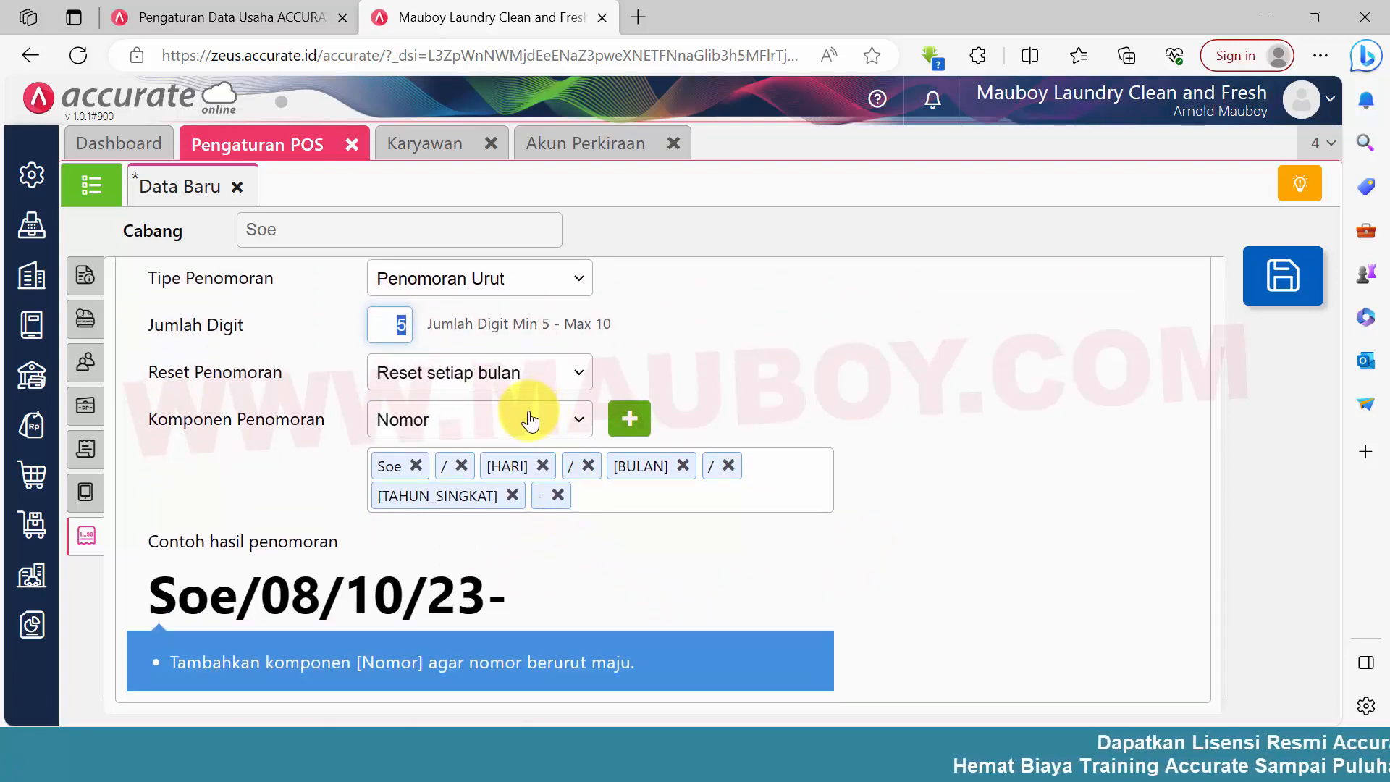
left_click(629, 419)
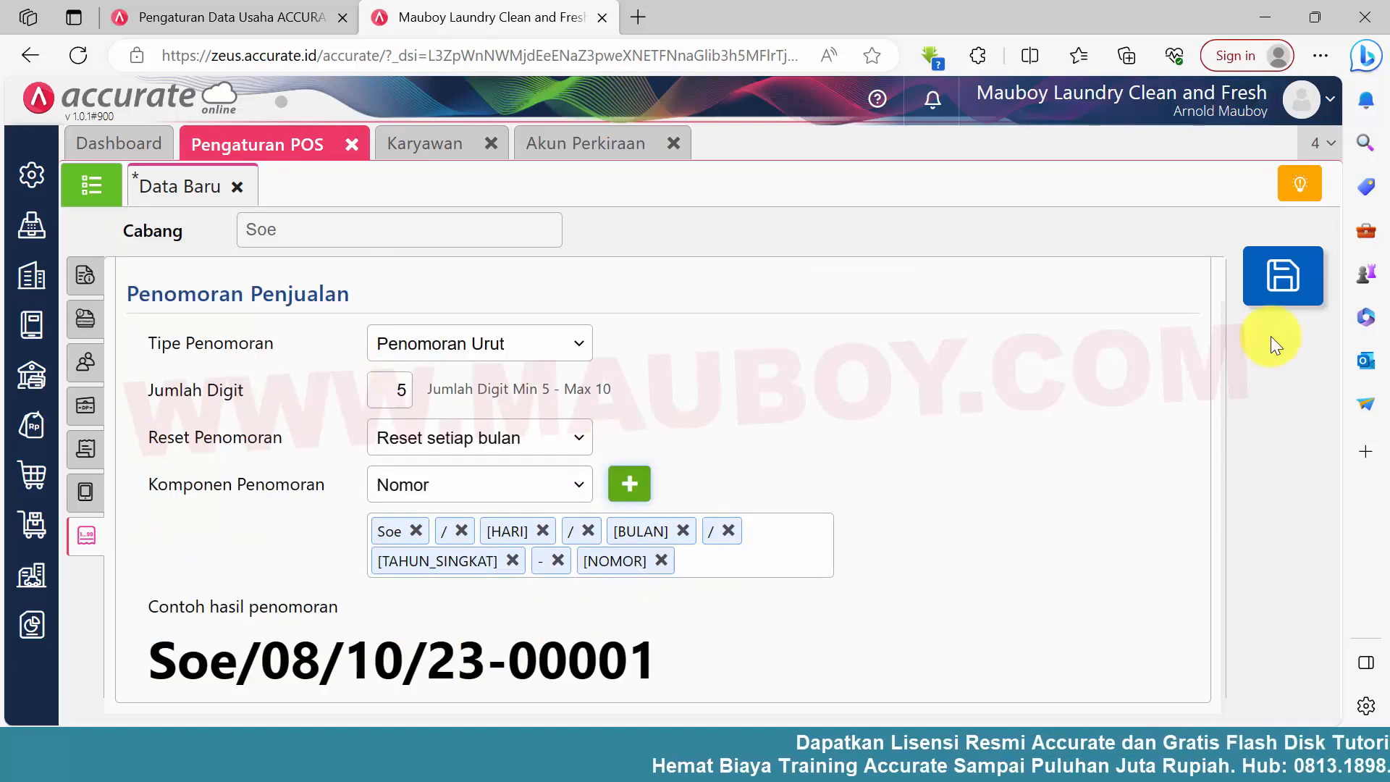
left_click(1278, 283)
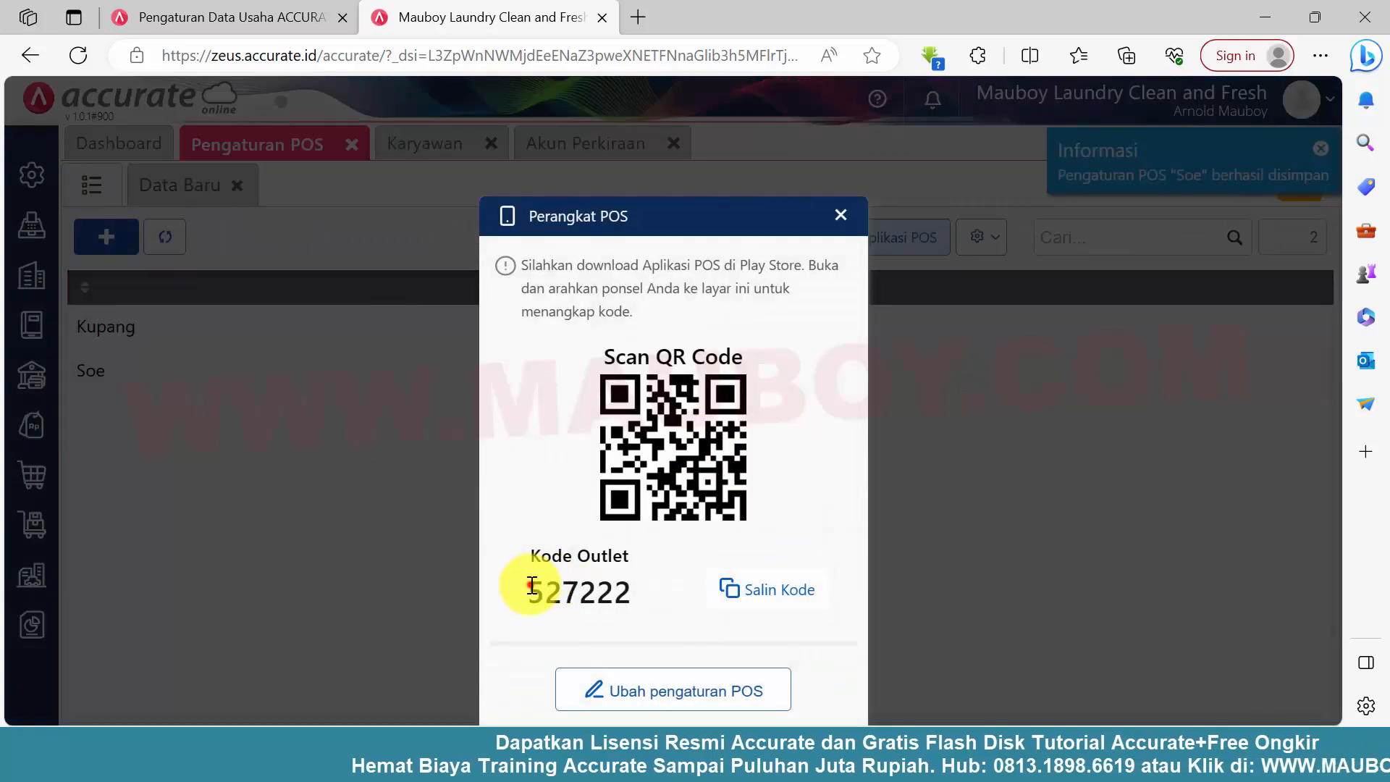
Step: Highlight the outlet code for the POS device, dismiss the Perangkat POS window and refresh the branch list
left_click_drag(531, 585, 638, 590)
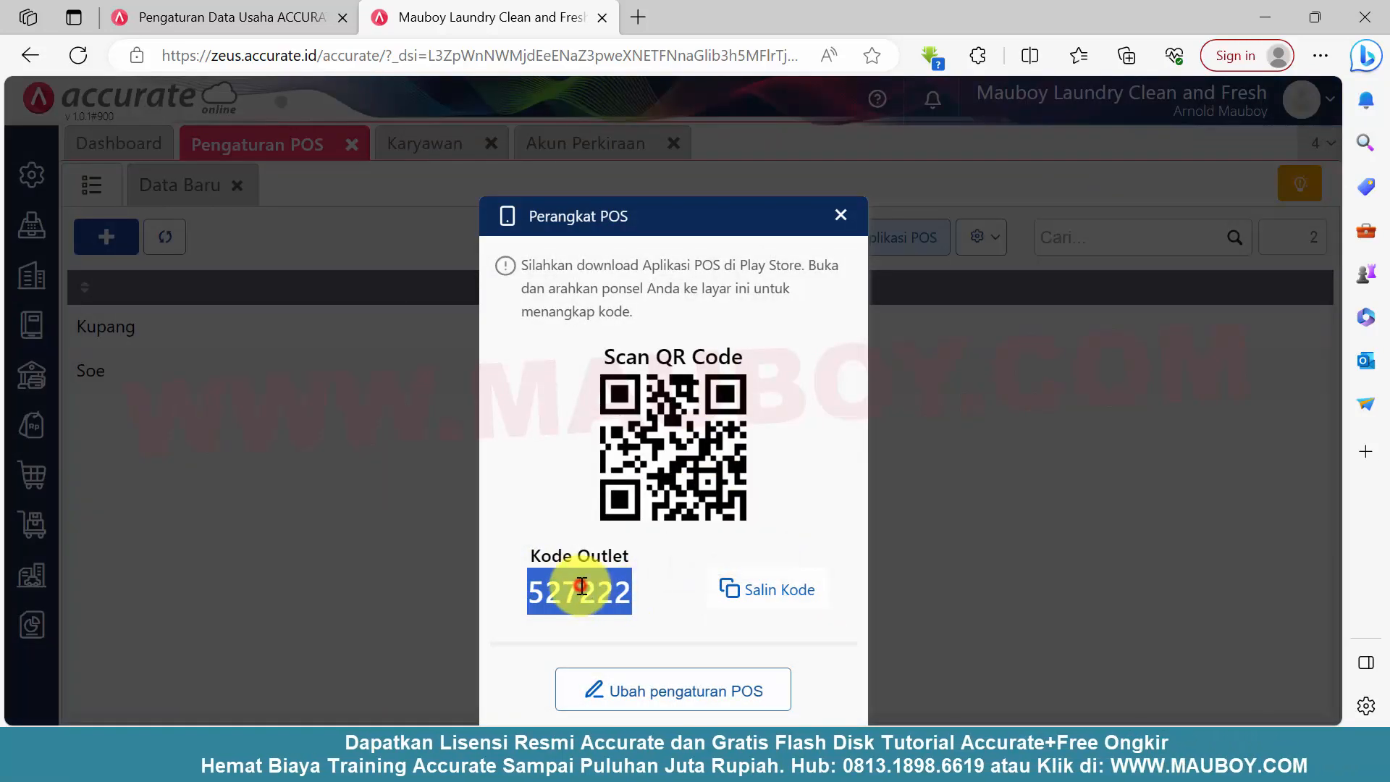
left_click(839, 217)
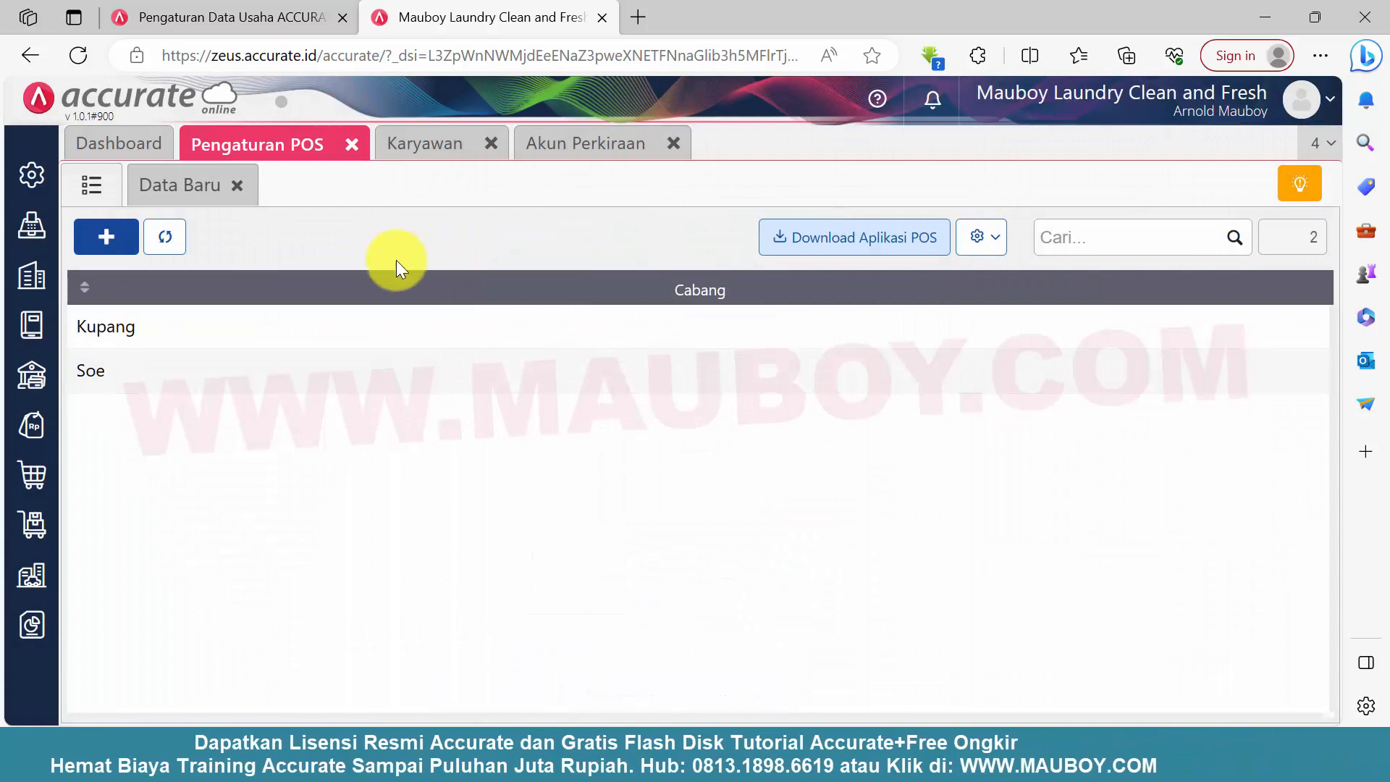
left_click(164, 235)
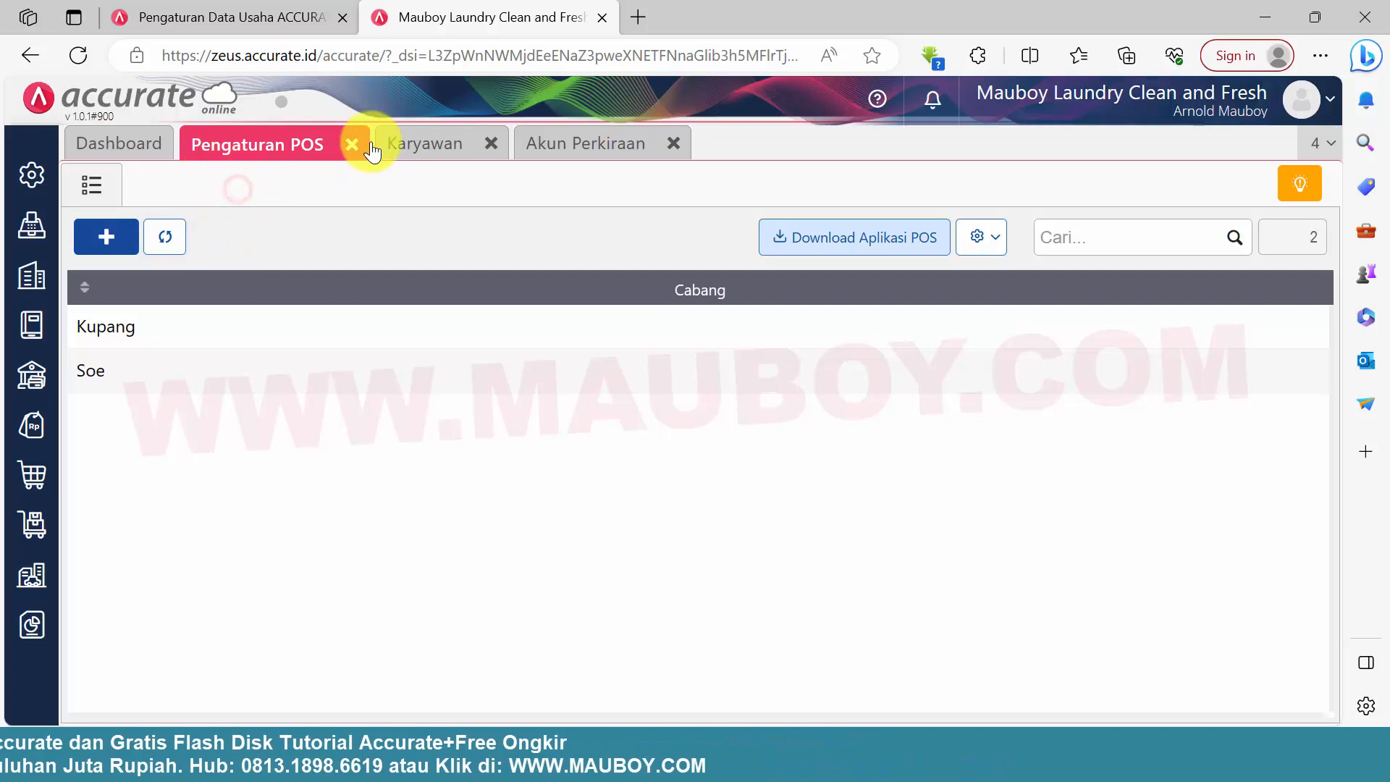
Step: Close the Akun Perkiraan, Karyawan and Pengaturan POS pages to return to the Dashboard
left_click(442, 149)
left_click(648, 147)
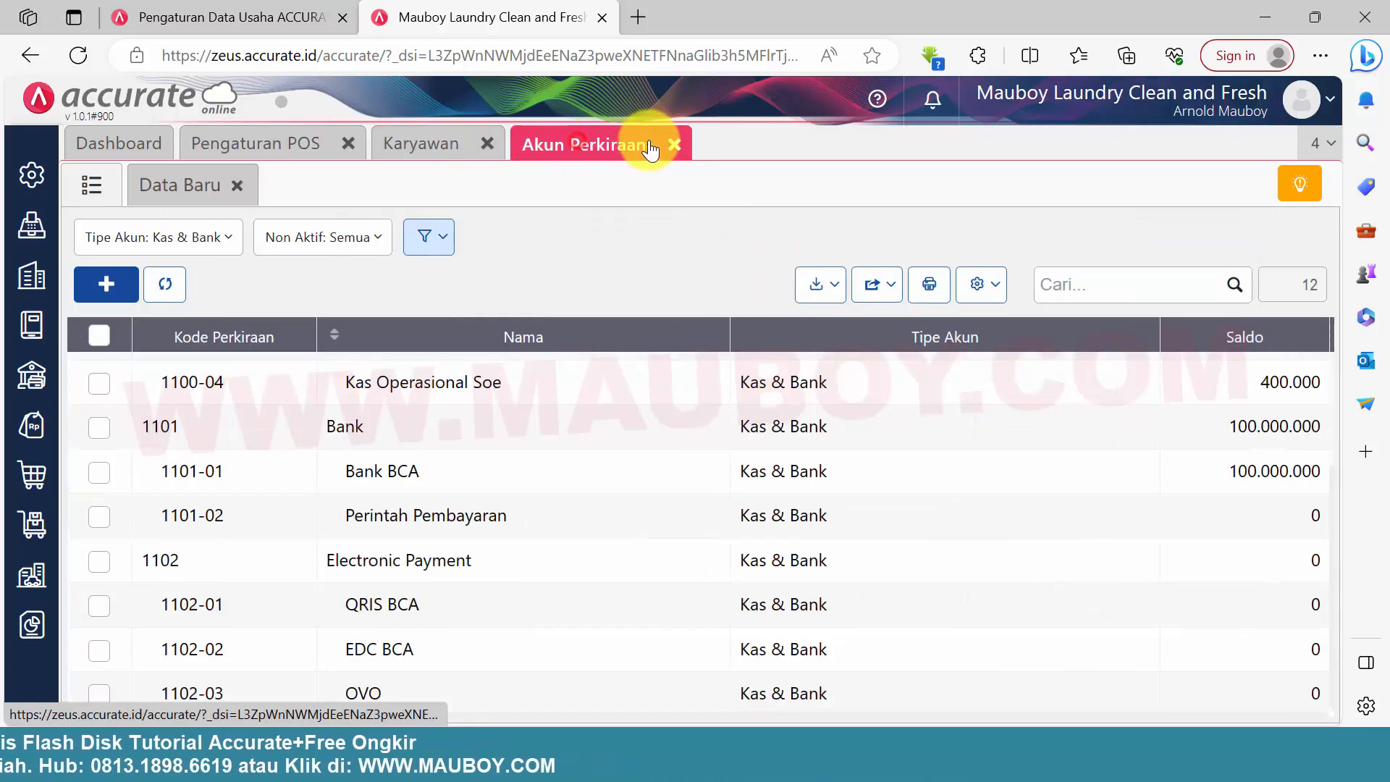
left_click(676, 146)
left_click(491, 148)
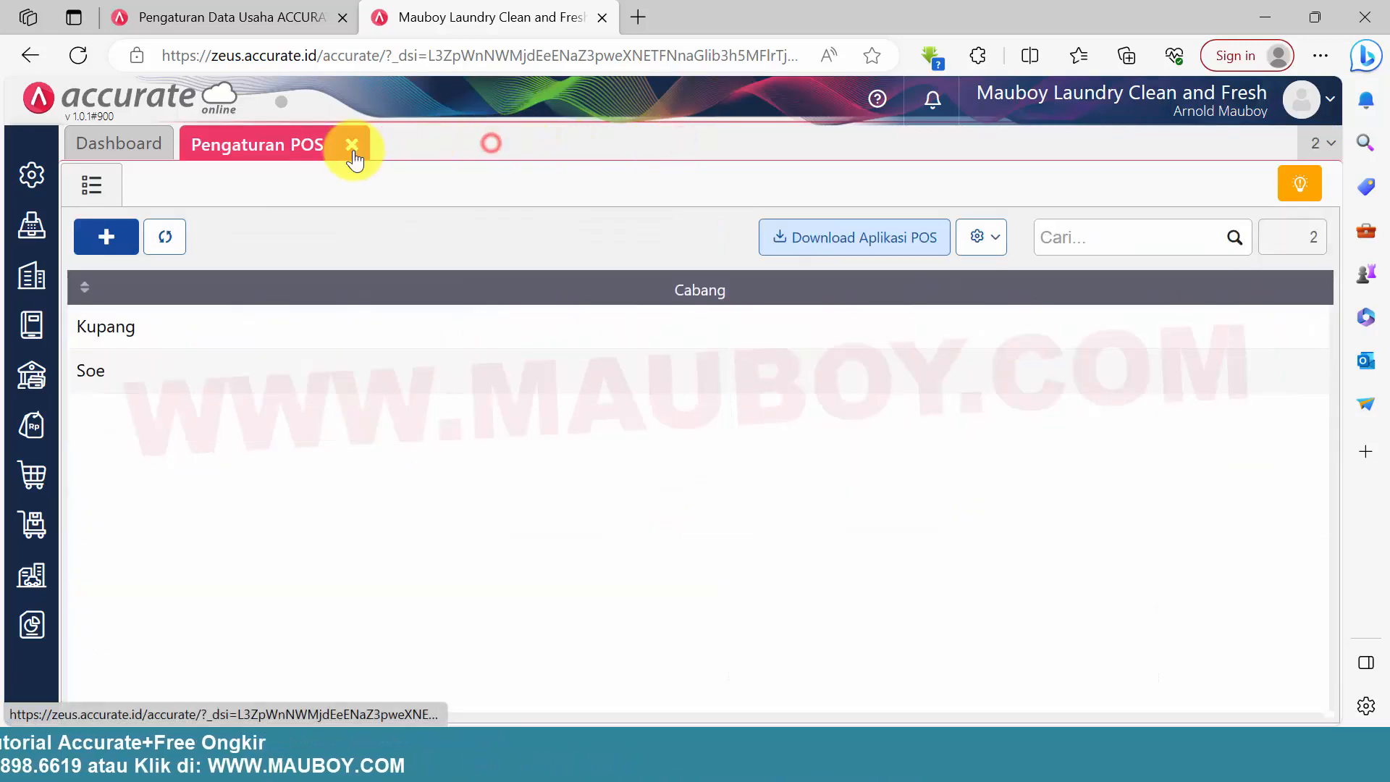
left_click(352, 144)
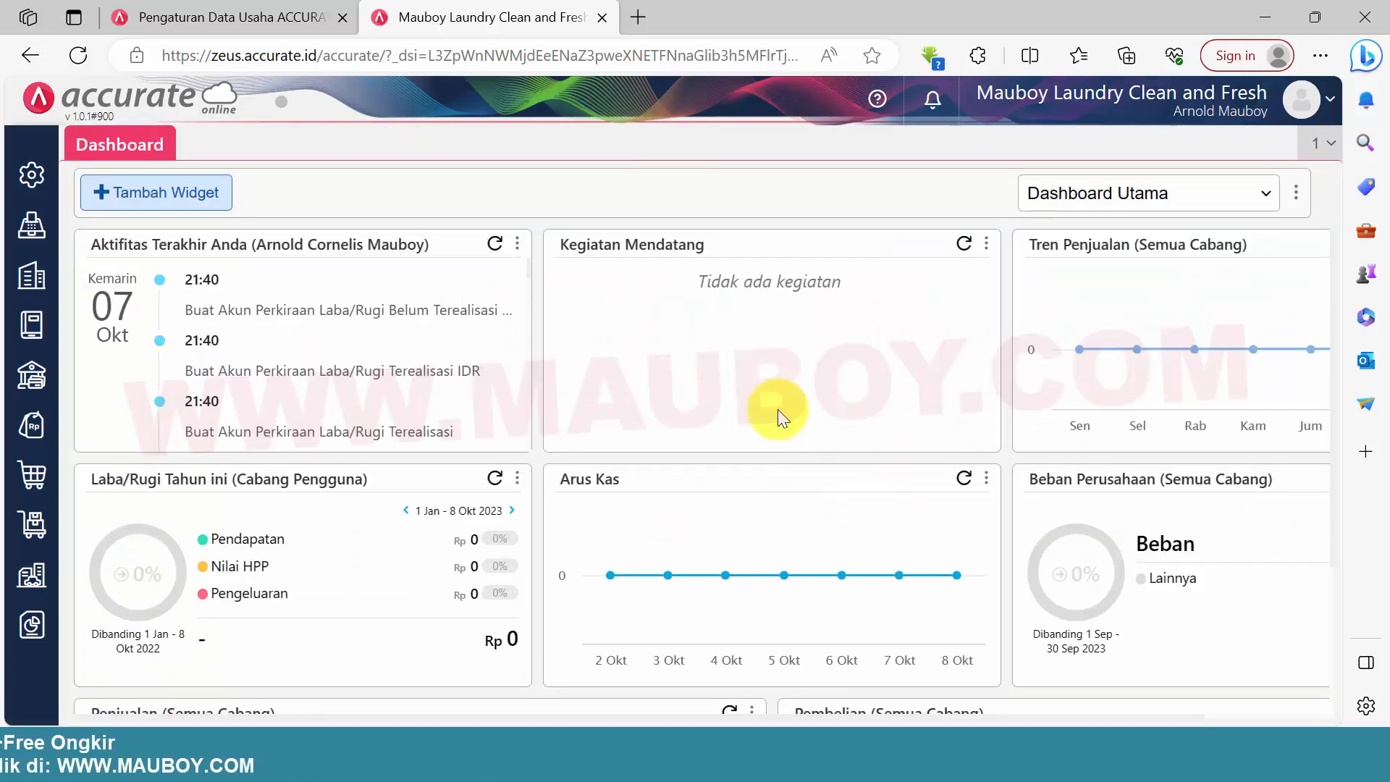